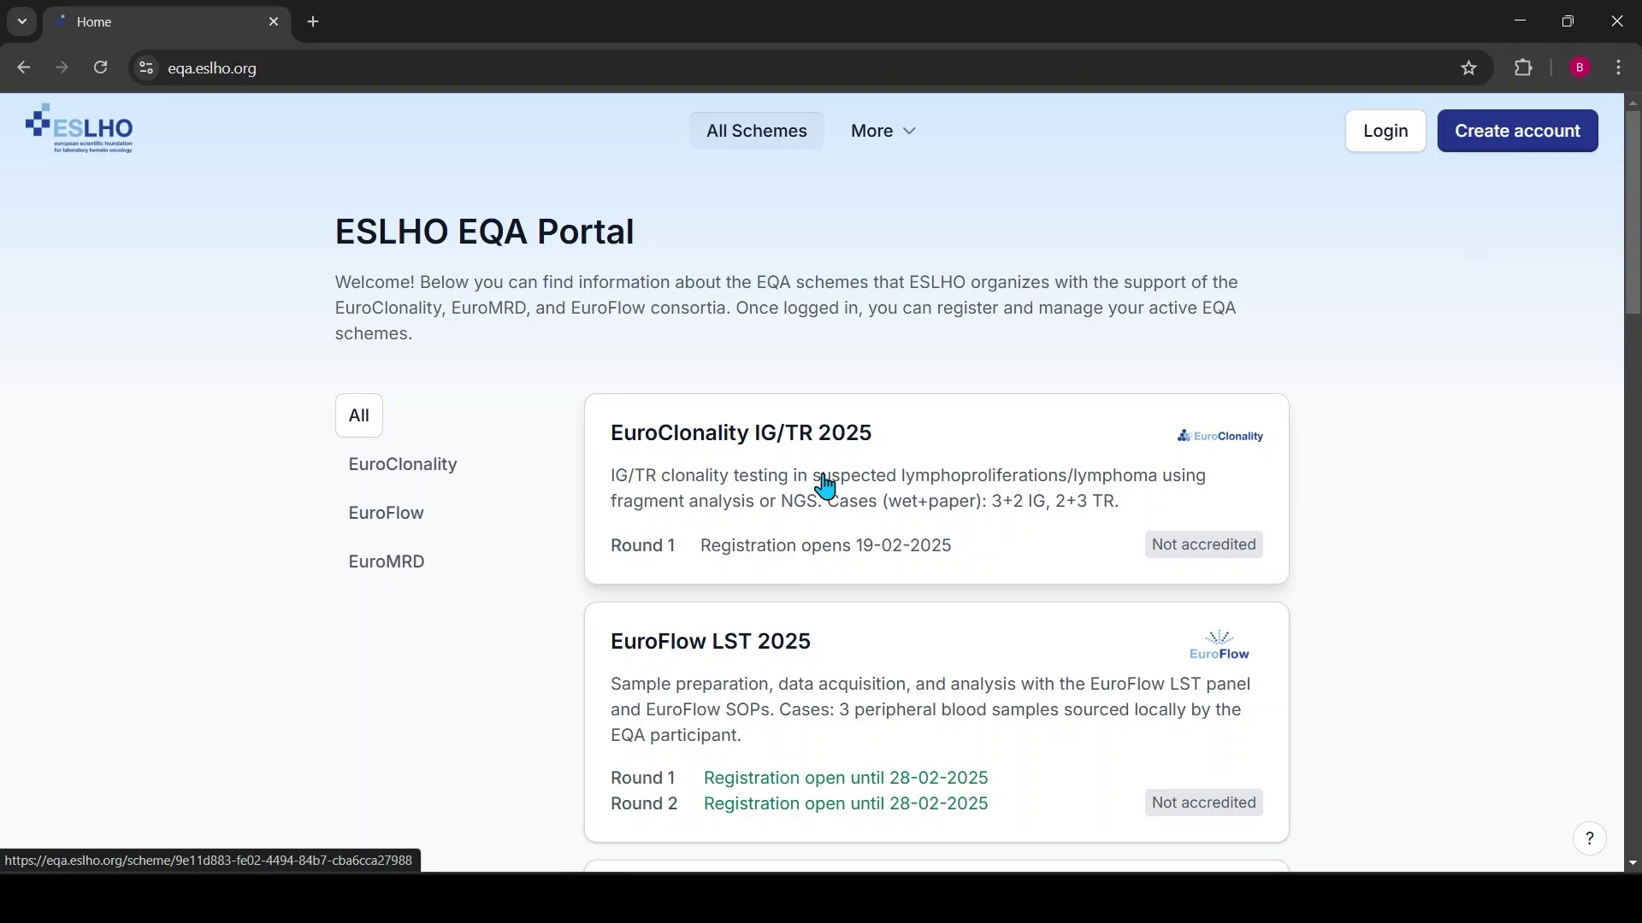
Open the EuroFlow LST 2025 scheme and scroll through its general information
scroll(800, 479, down, 12)
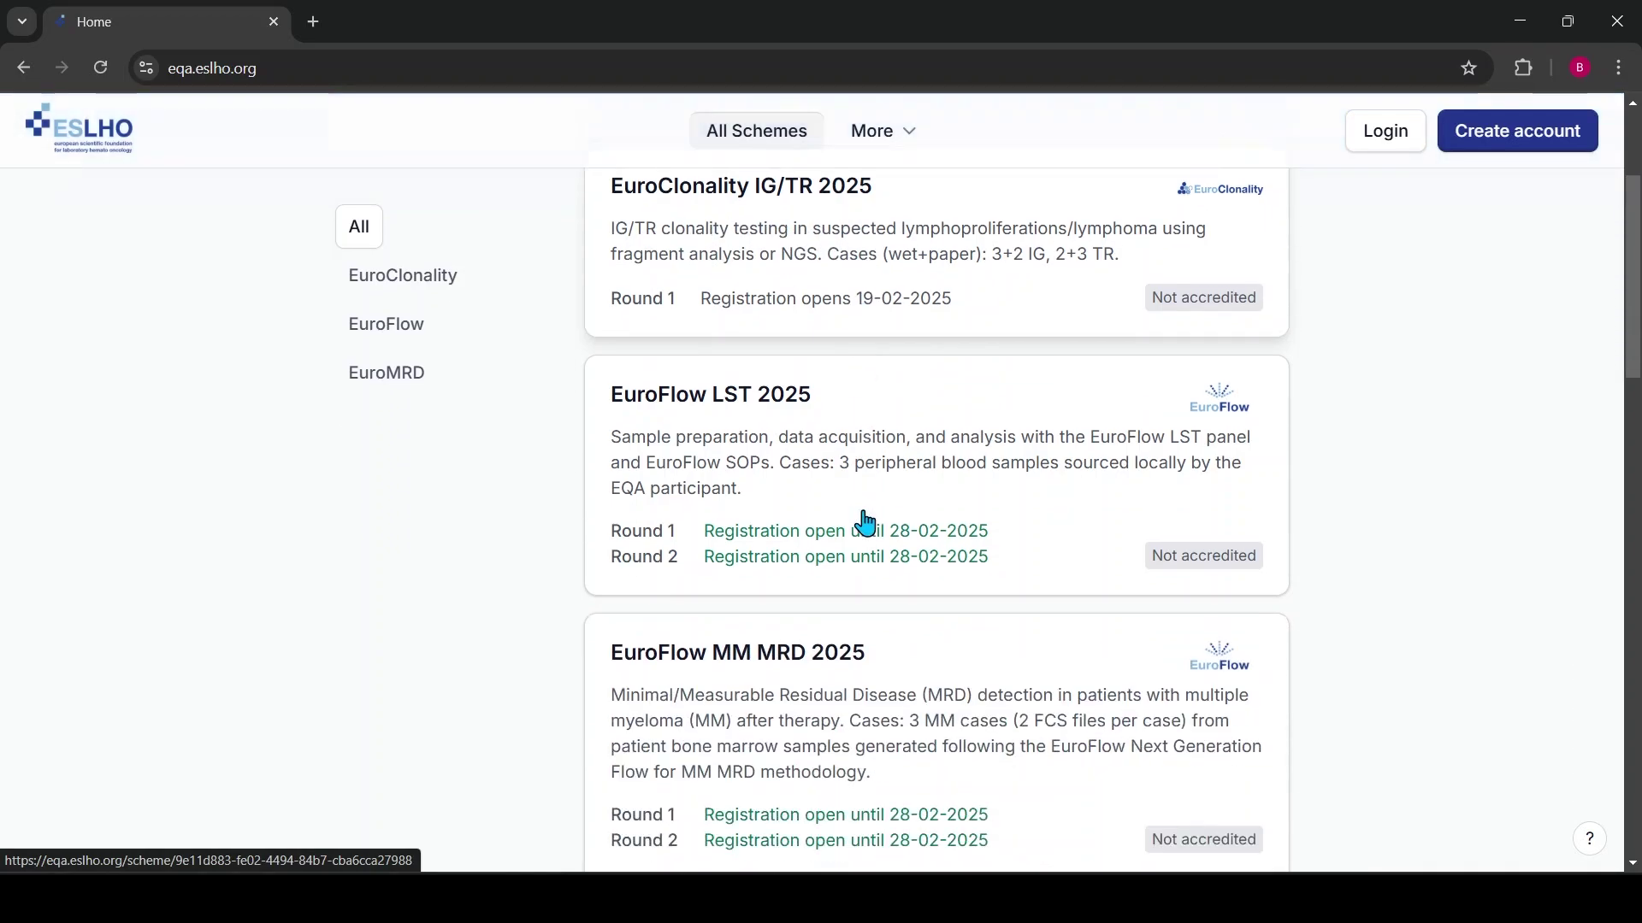
scroll(810, 496, down, 10)
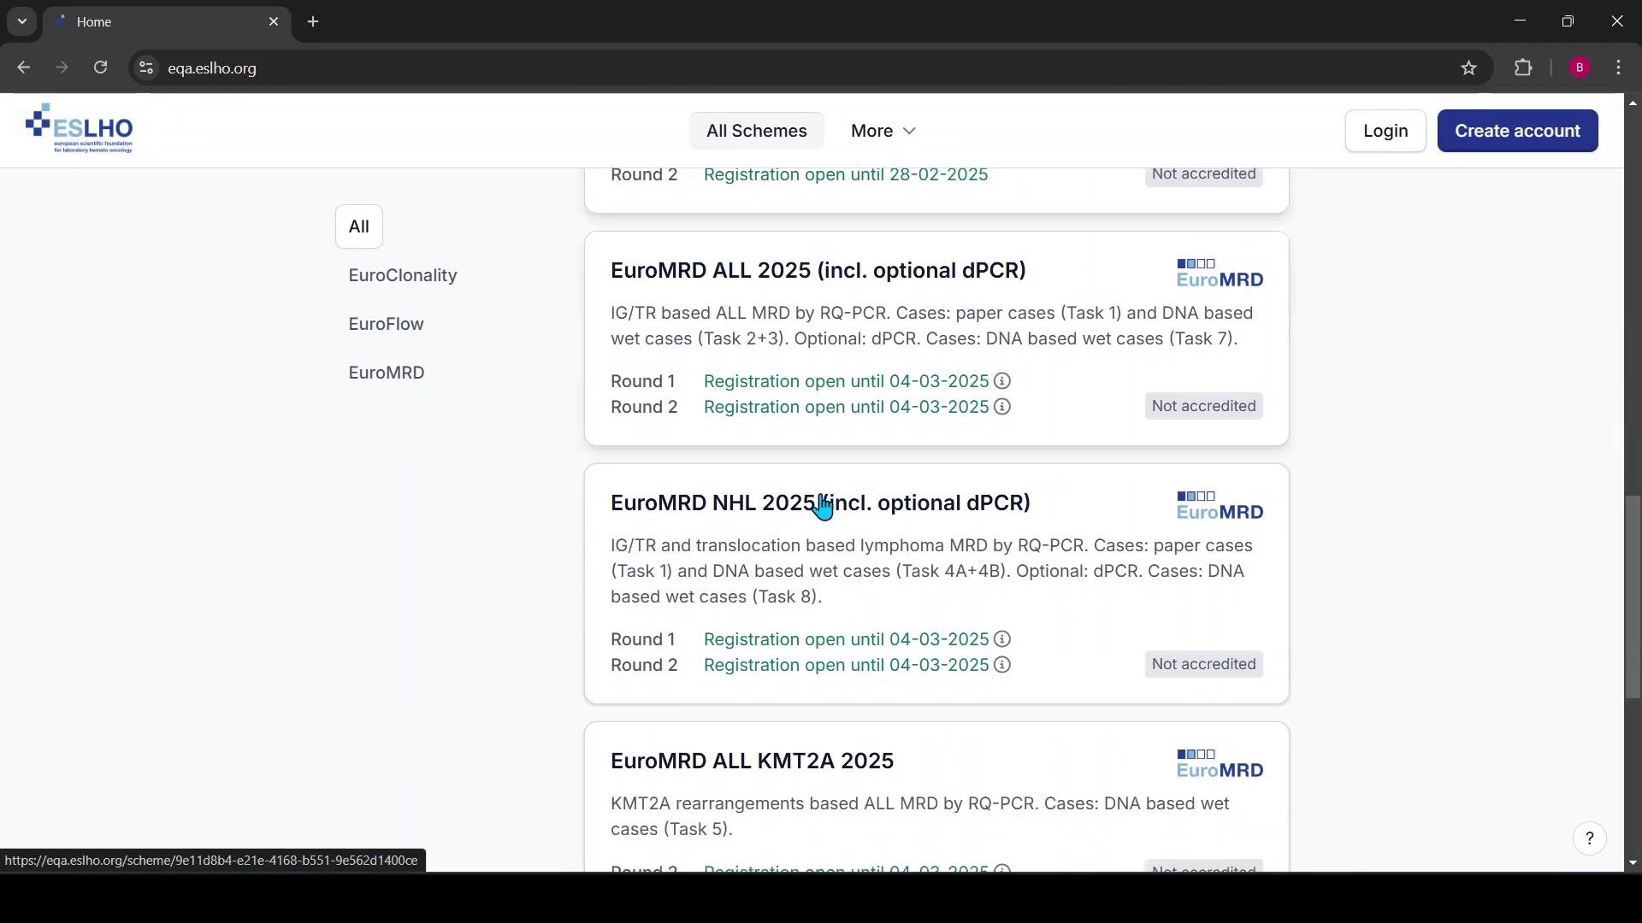
scroll(818, 462, down, 2)
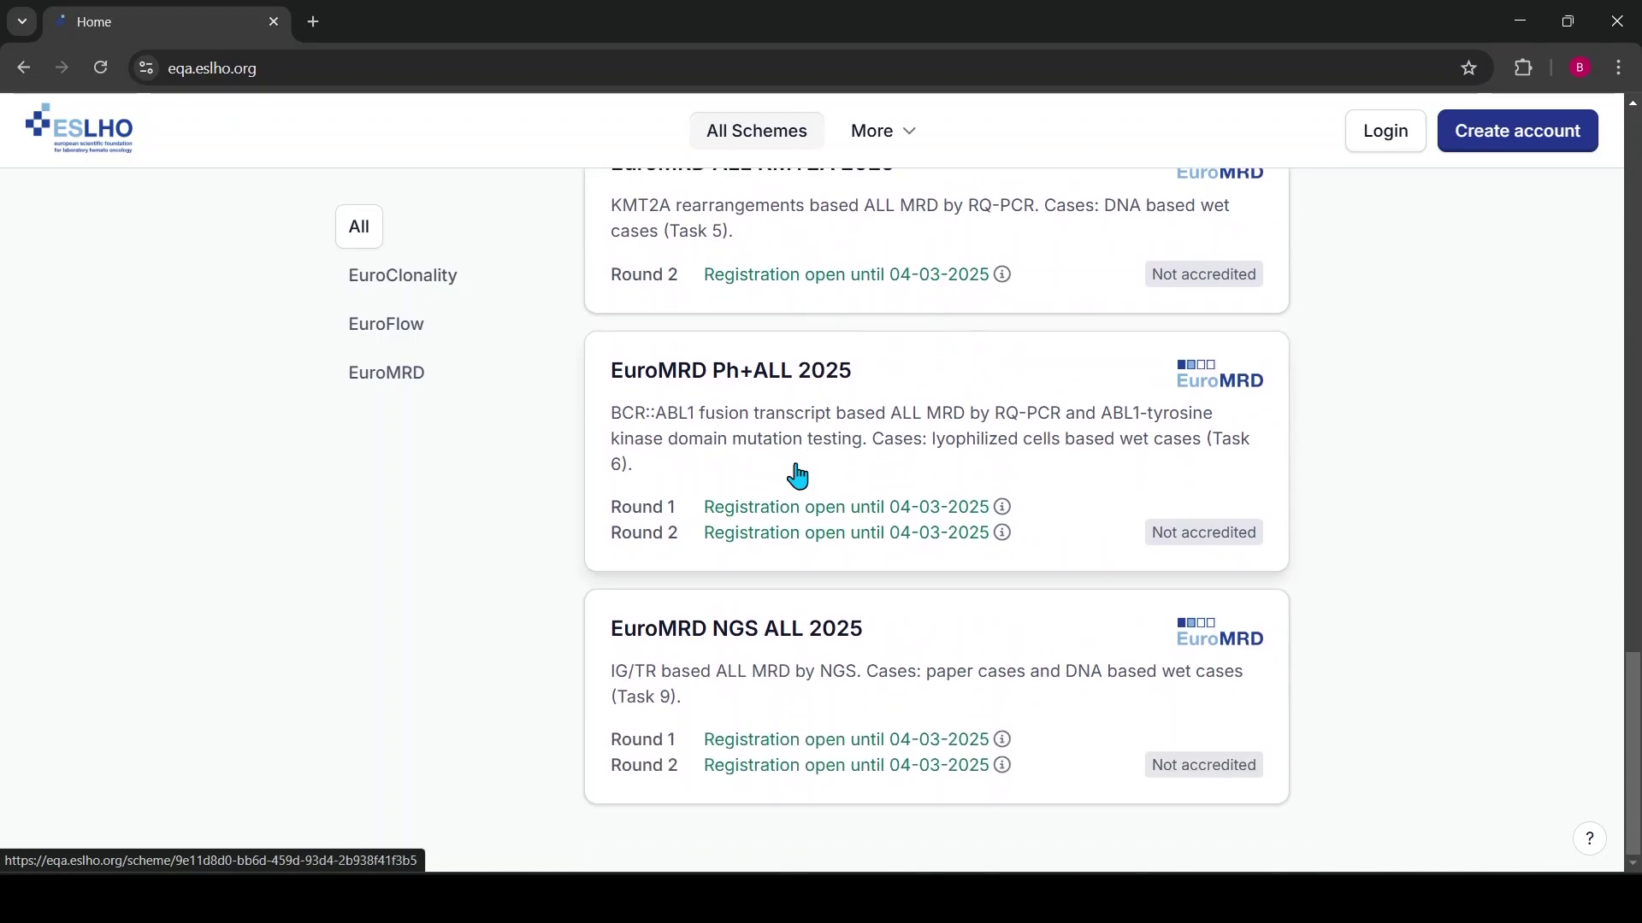
scroll(858, 499, up, 3)
scroll(862, 500, up, 10)
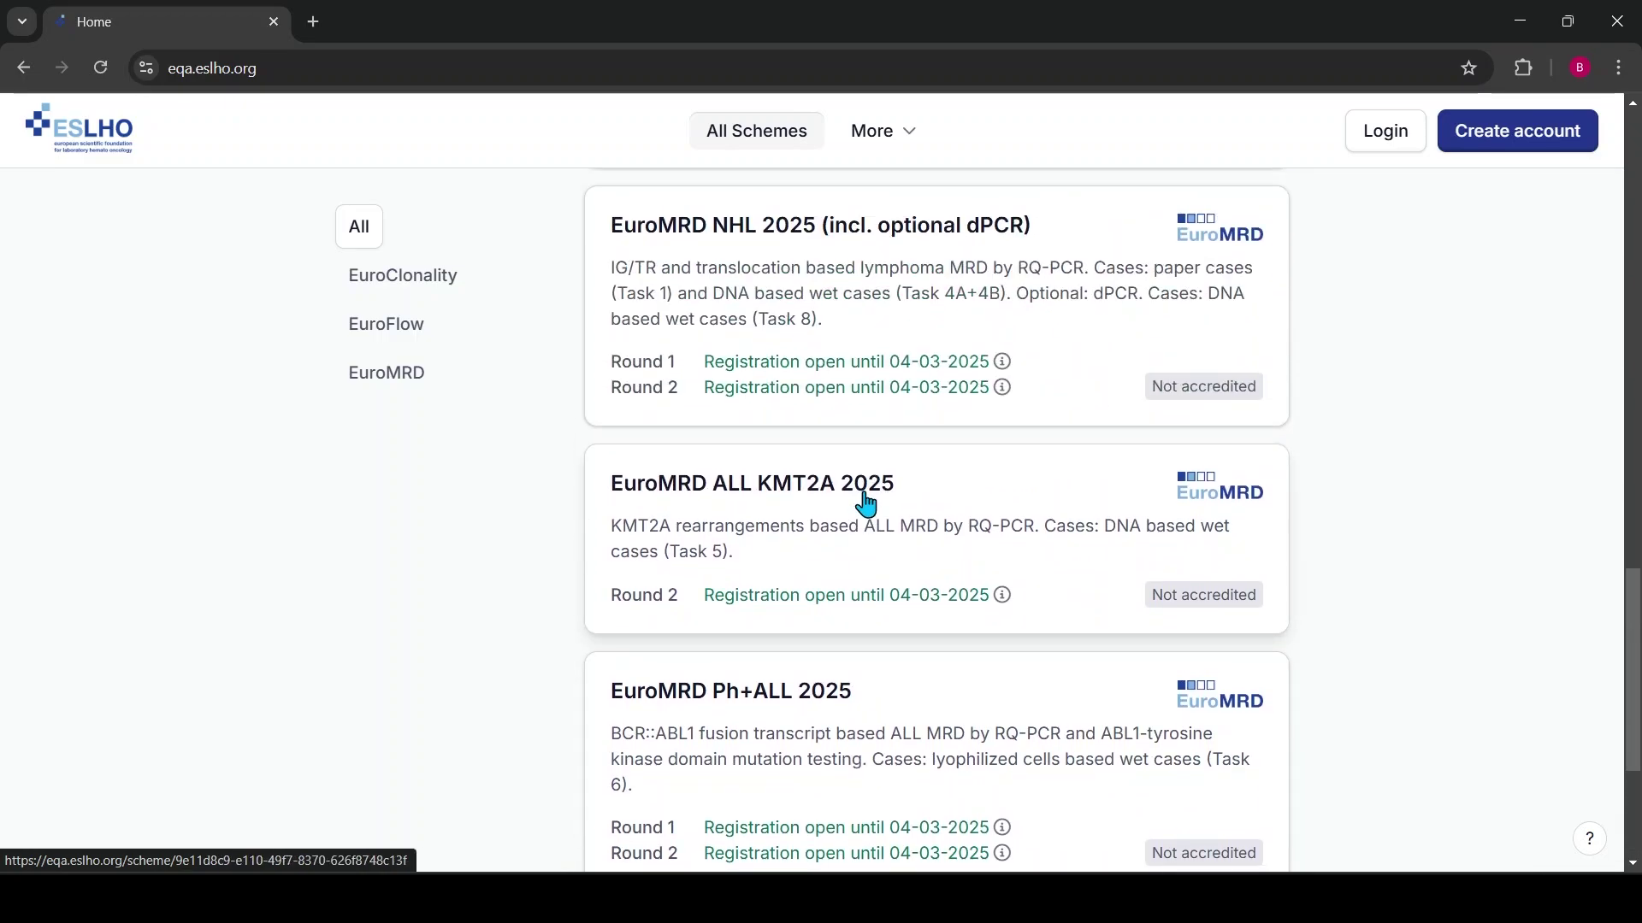
scroll(838, 480, up, 4)
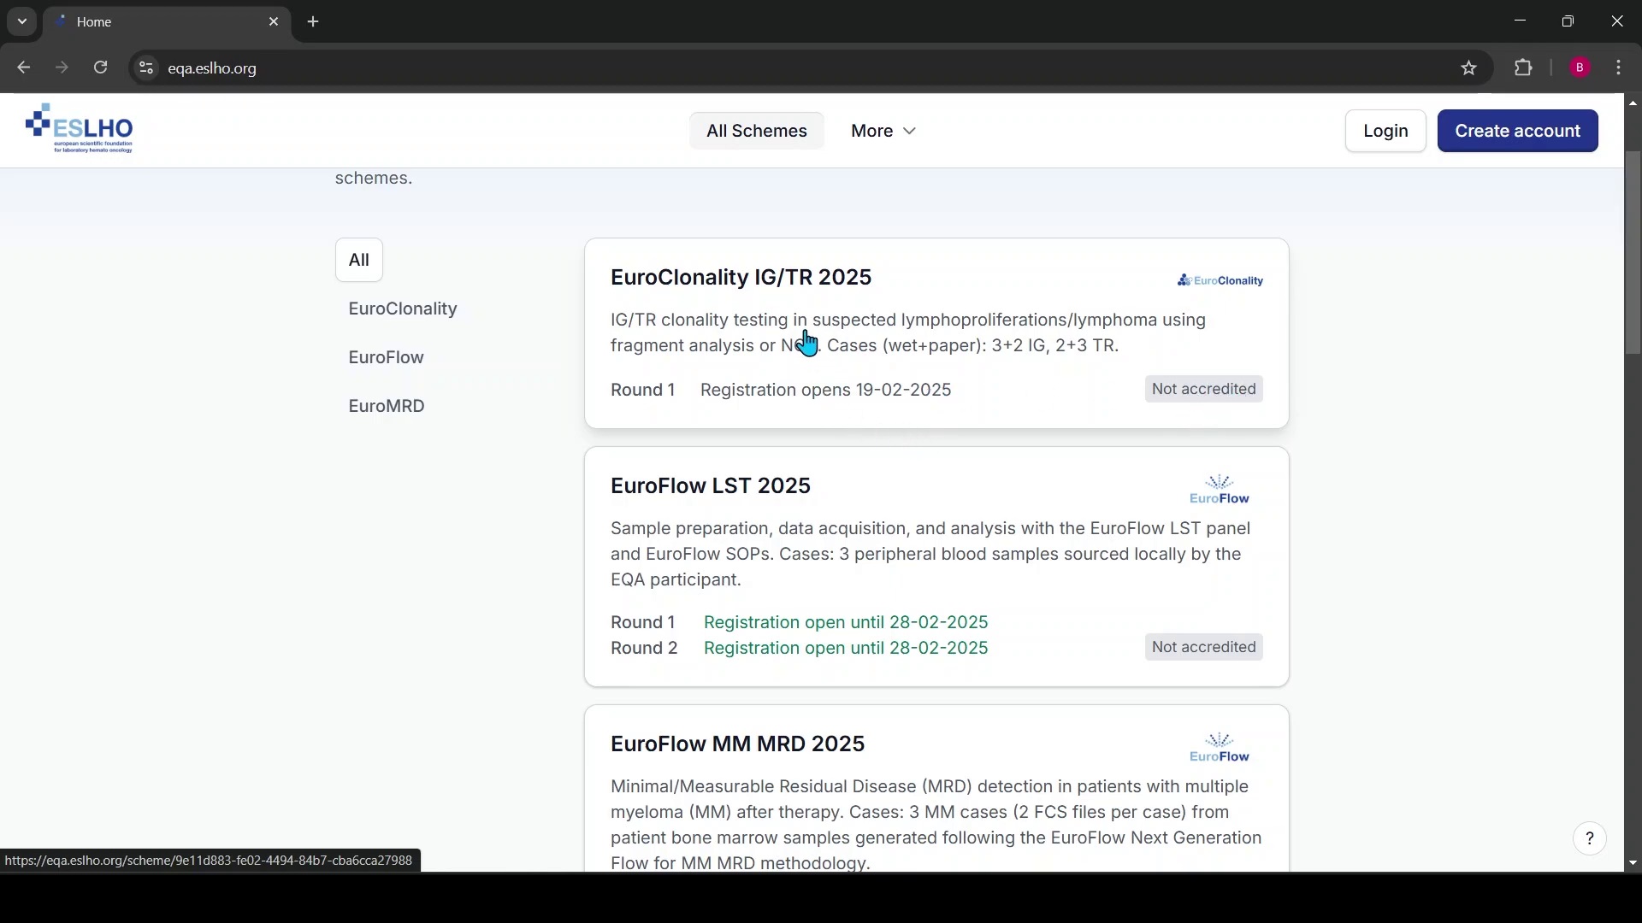
scroll(794, 526, down, 3)
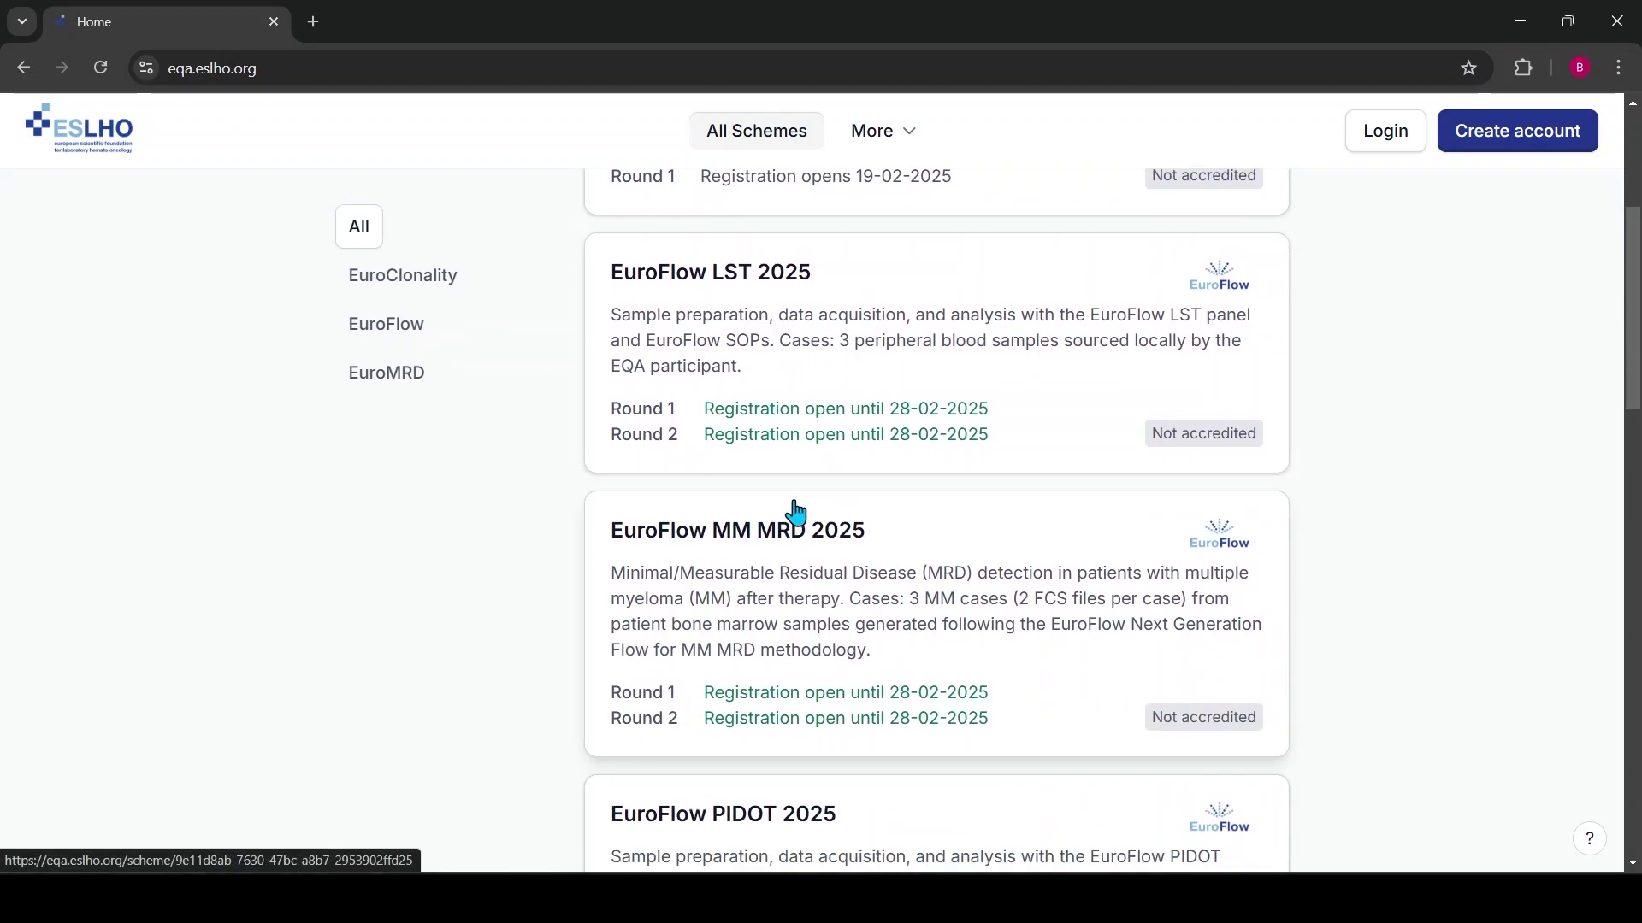
click(724, 335)
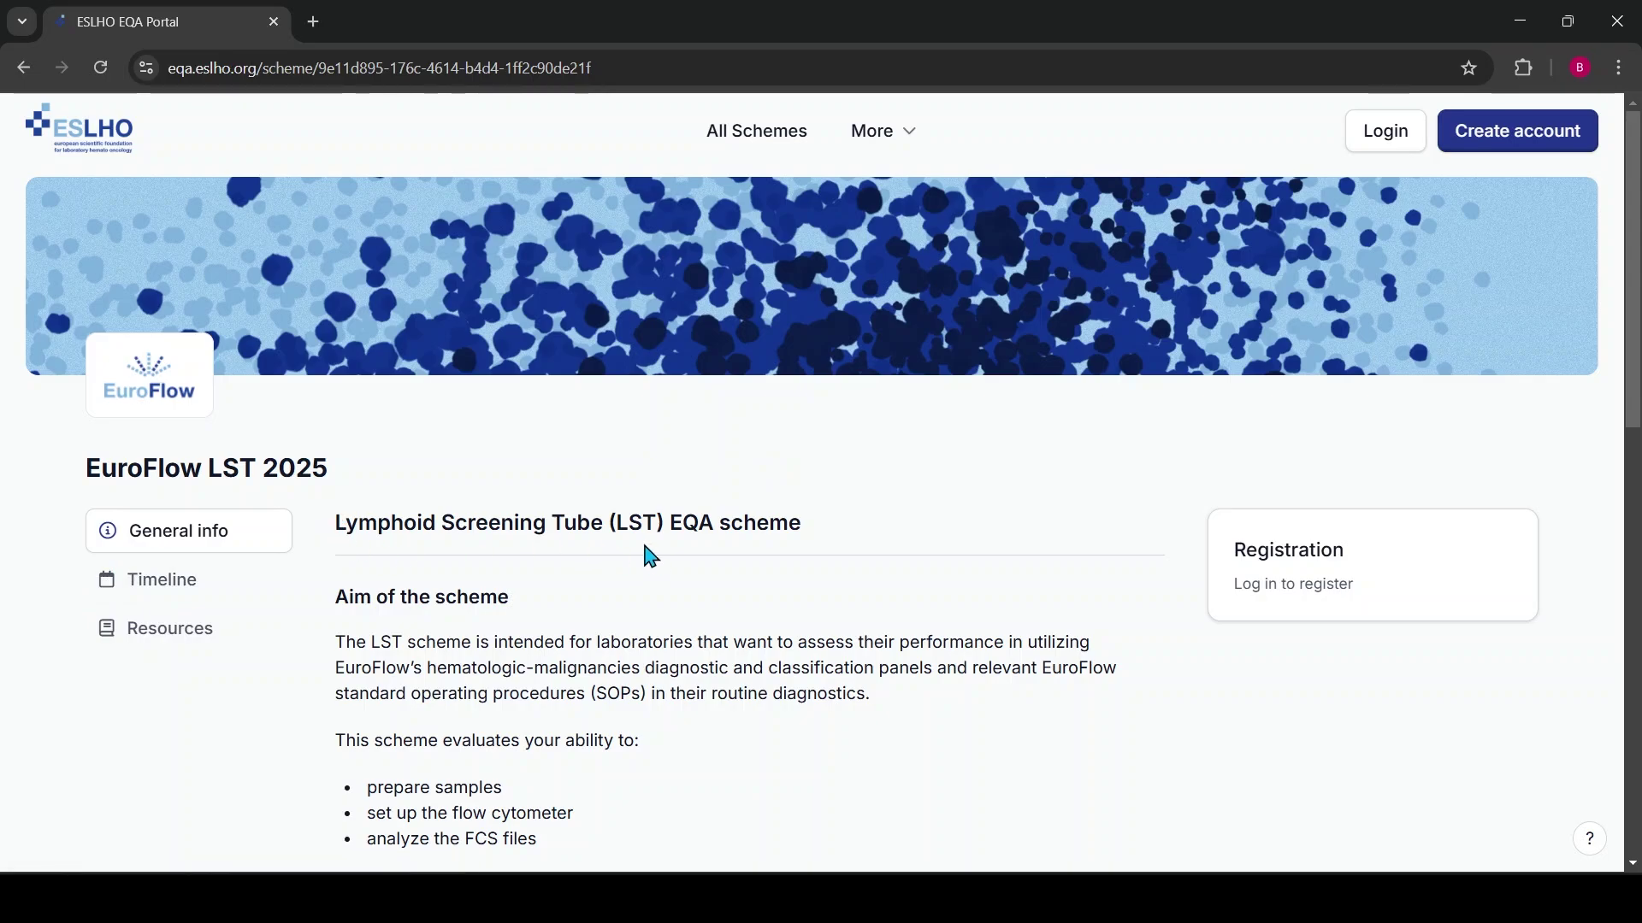
scroll(568, 612, down, 13)
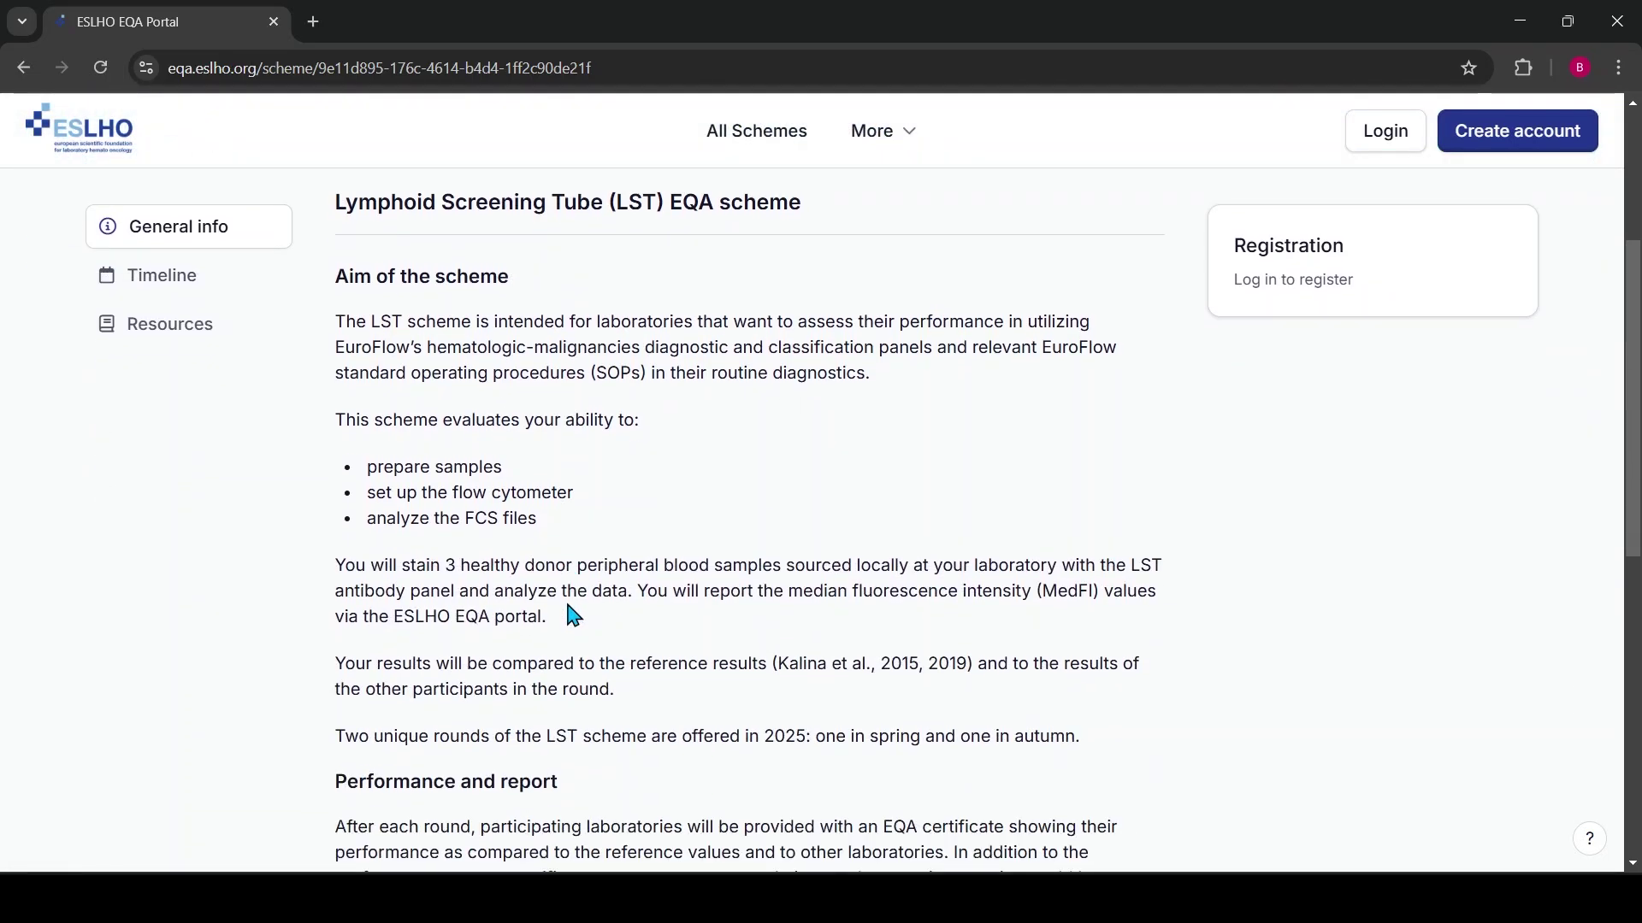
scroll(567, 612, up, 13)
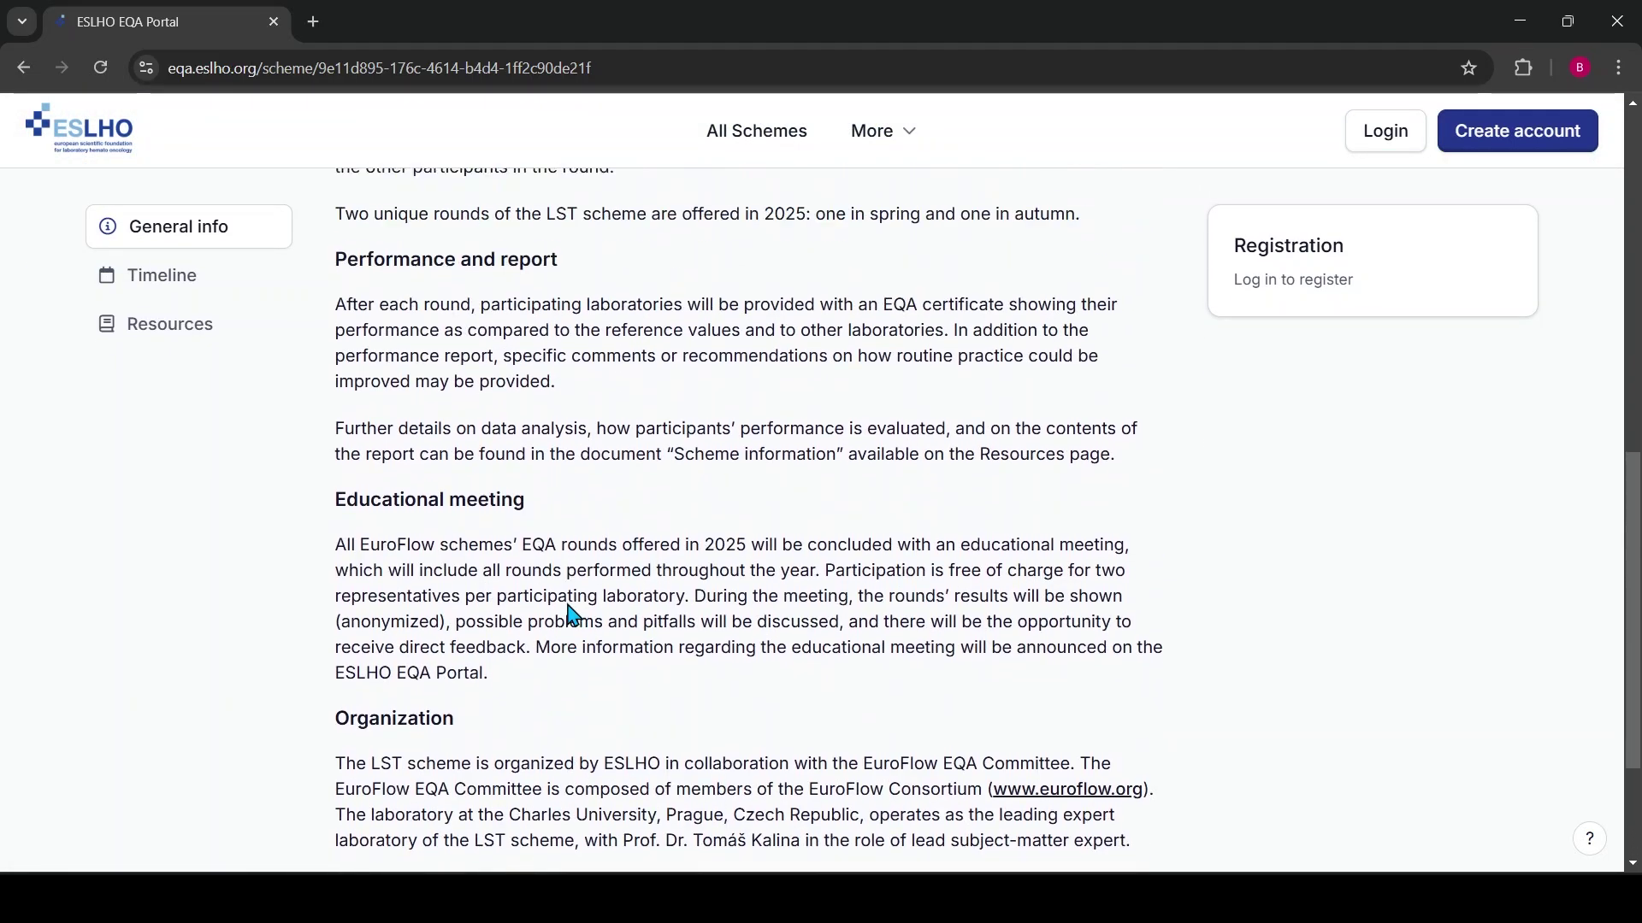
Review the scheme's Timeline of round dates
click(194, 501)
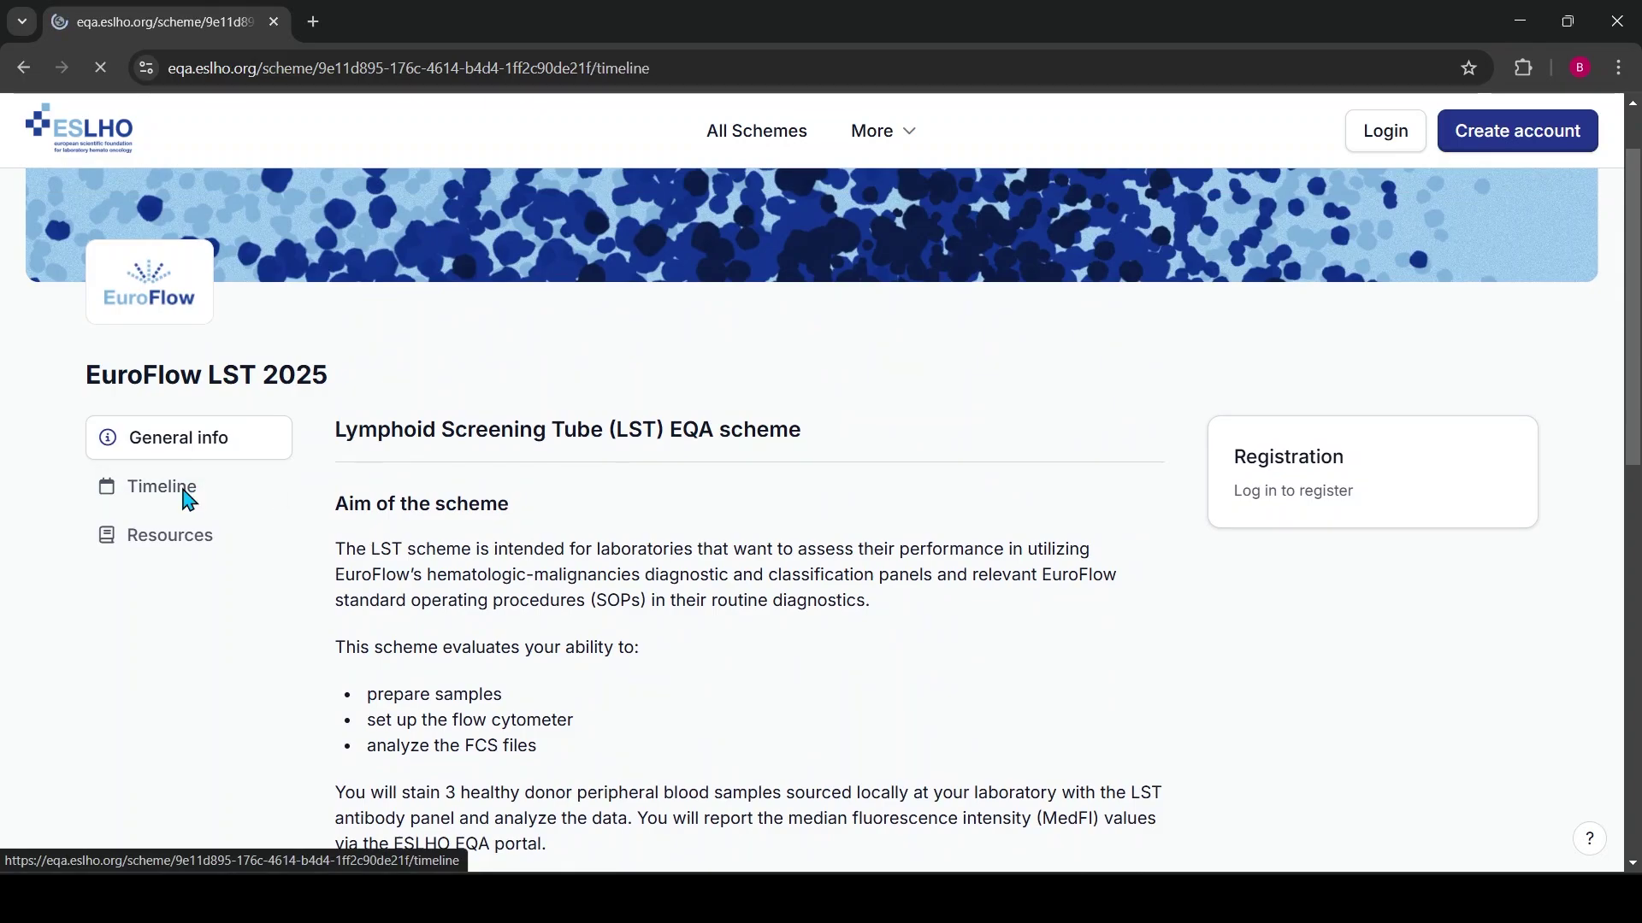
scroll(677, 580, down, 3)
scroll(680, 581, down, 1)
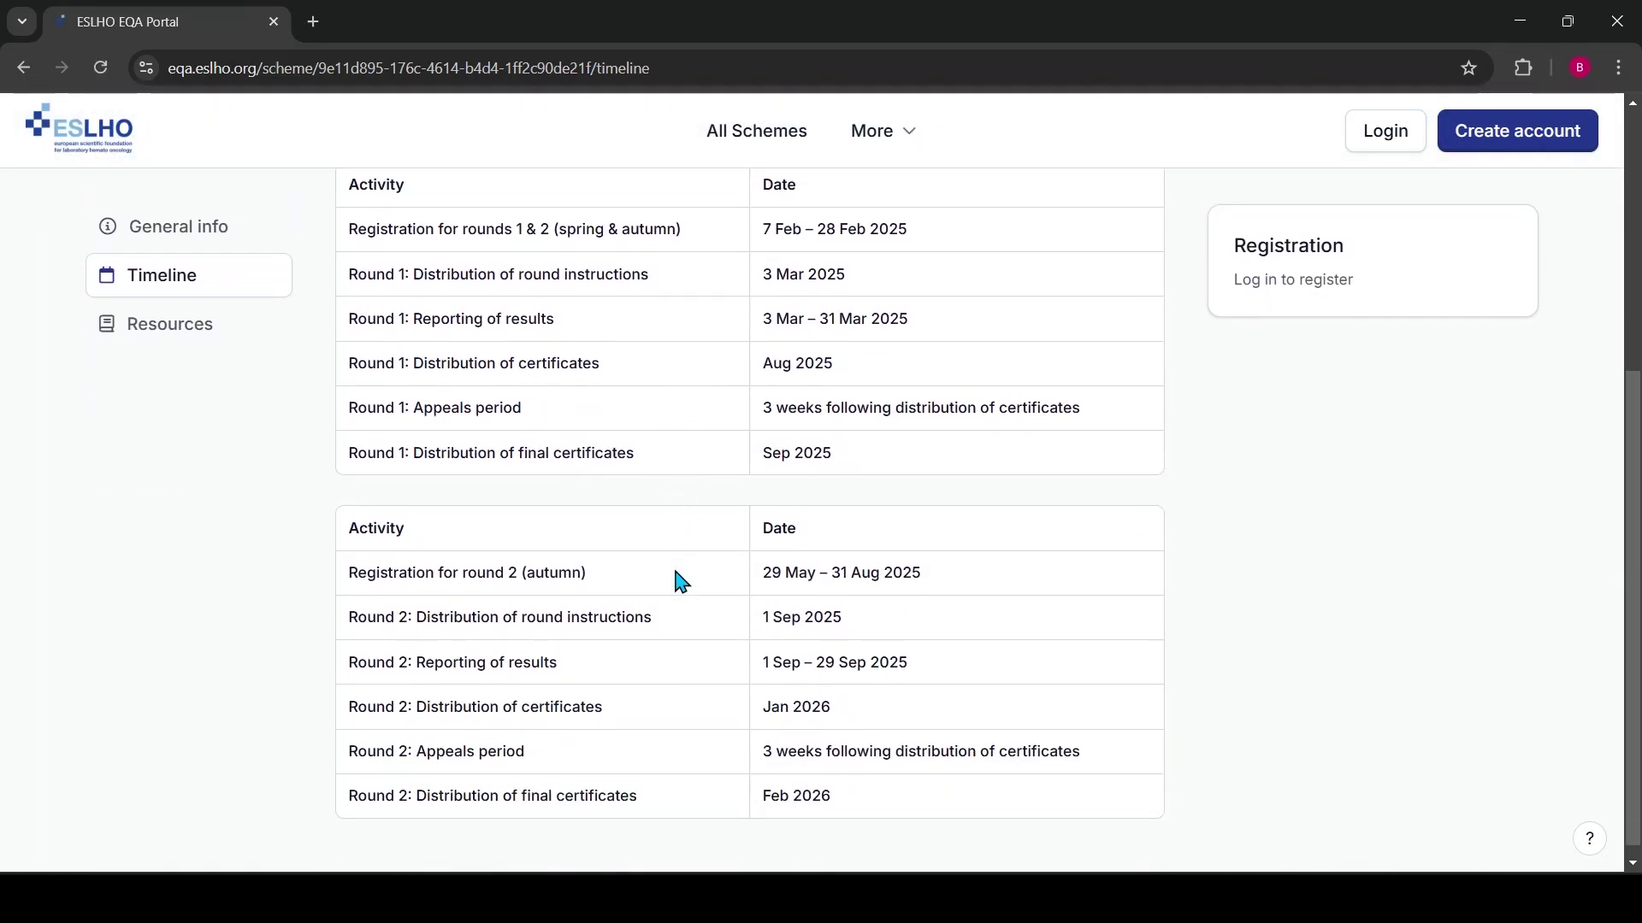
scroll(680, 581, up, 3)
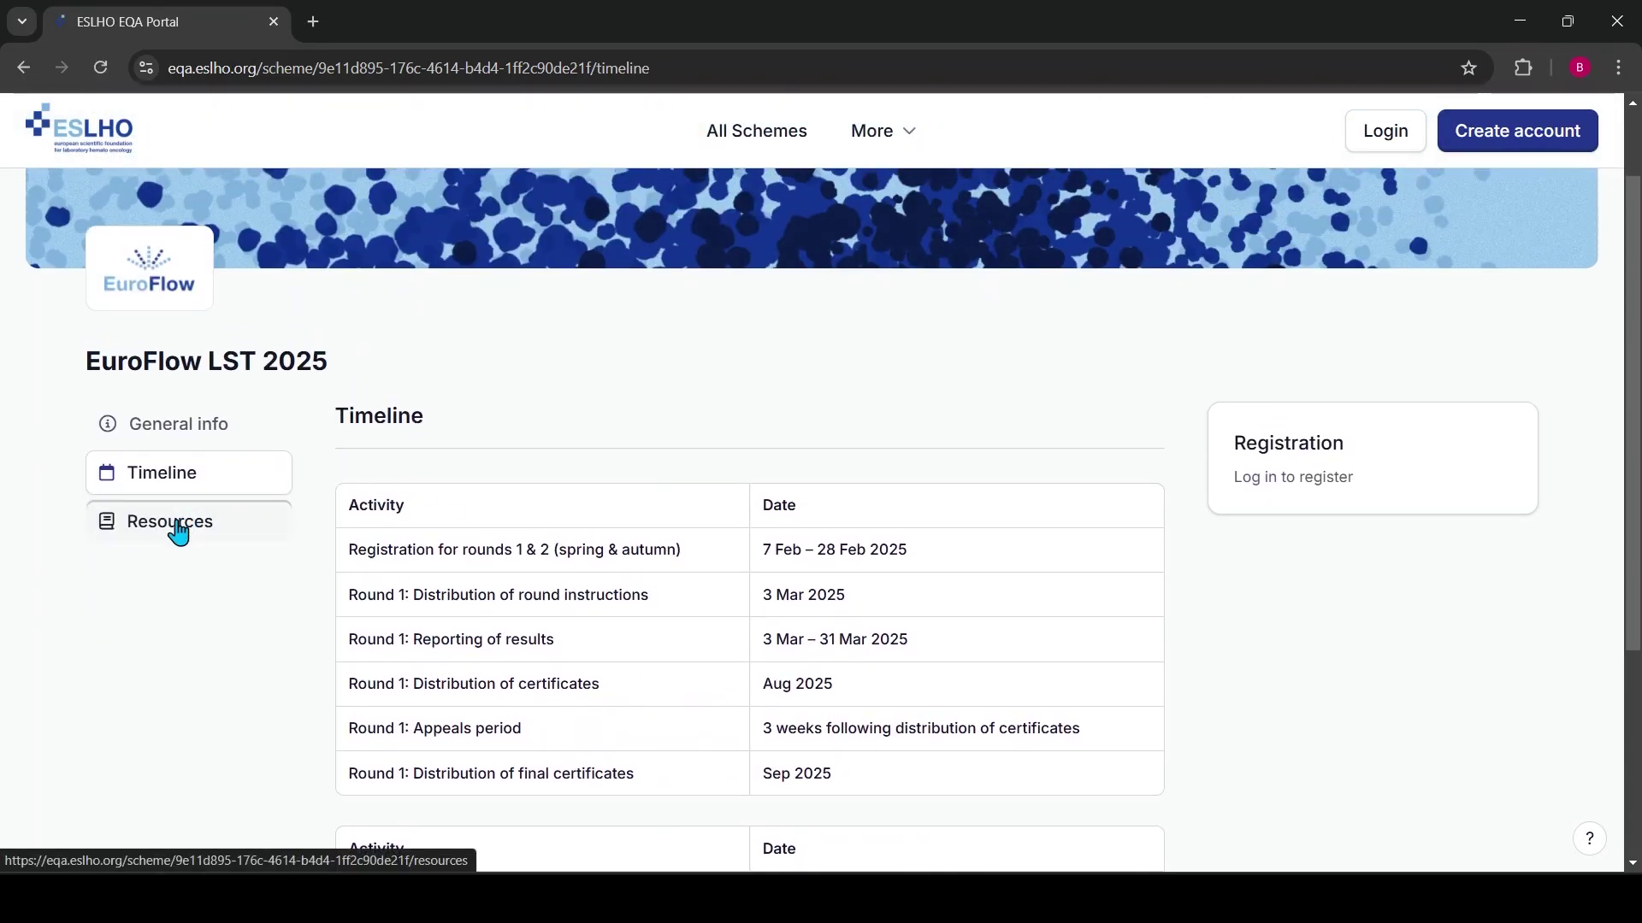
Browse the Resources page listing SOPs, an educational video and four publications
click(181, 531)
scroll(885, 617, down, 3)
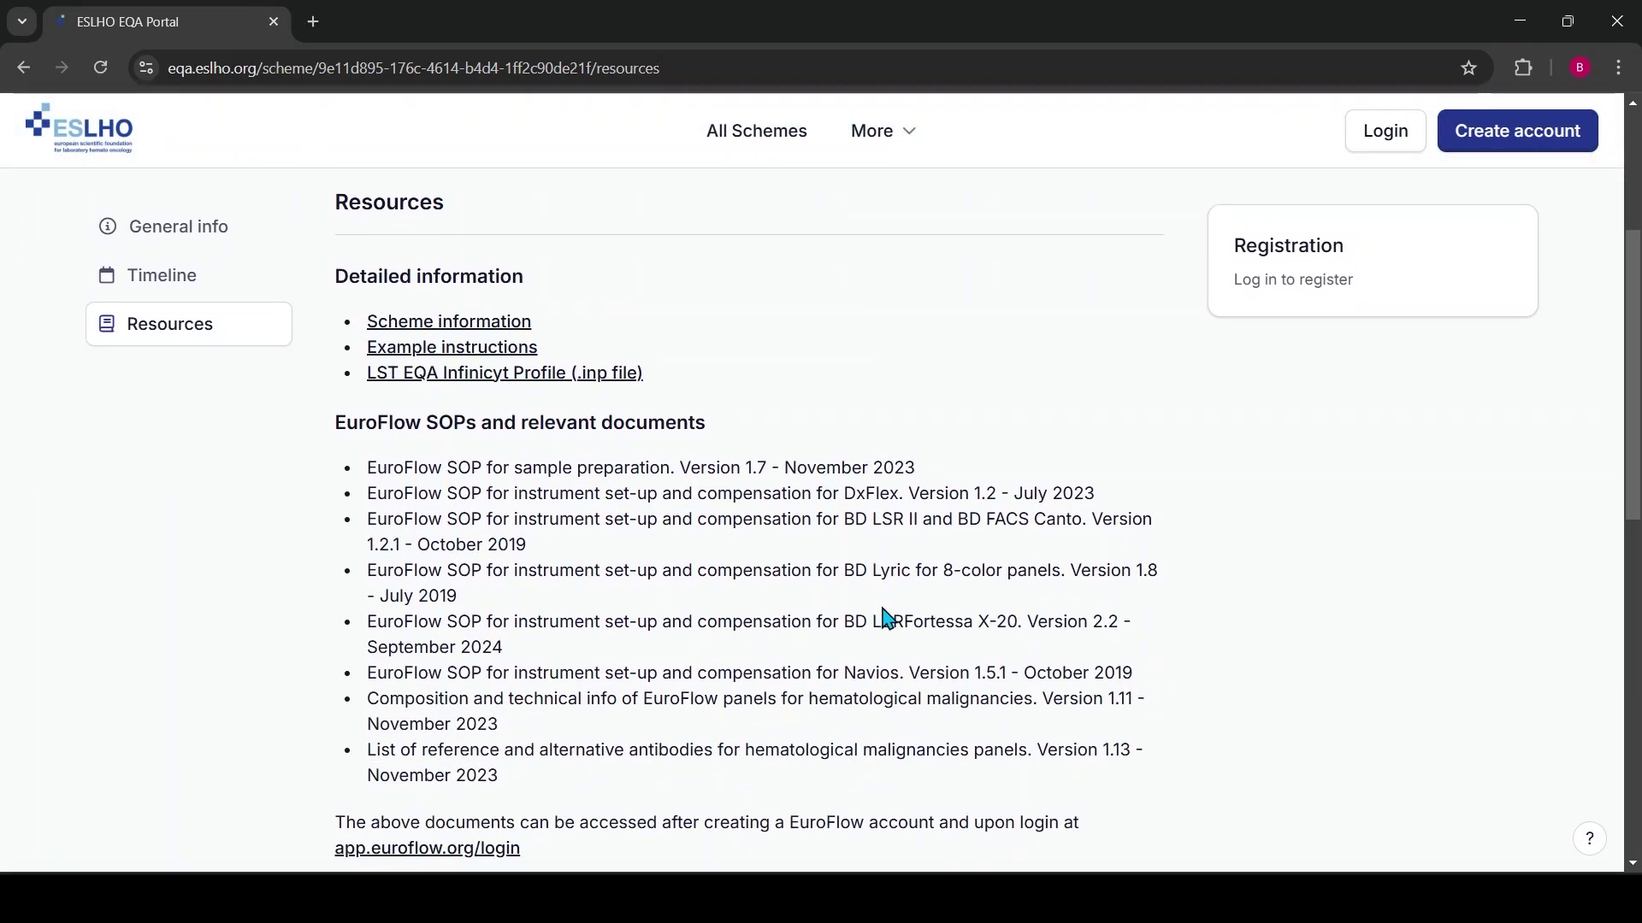
scroll(915, 623, down, 6)
scroll(915, 633, up, 5)
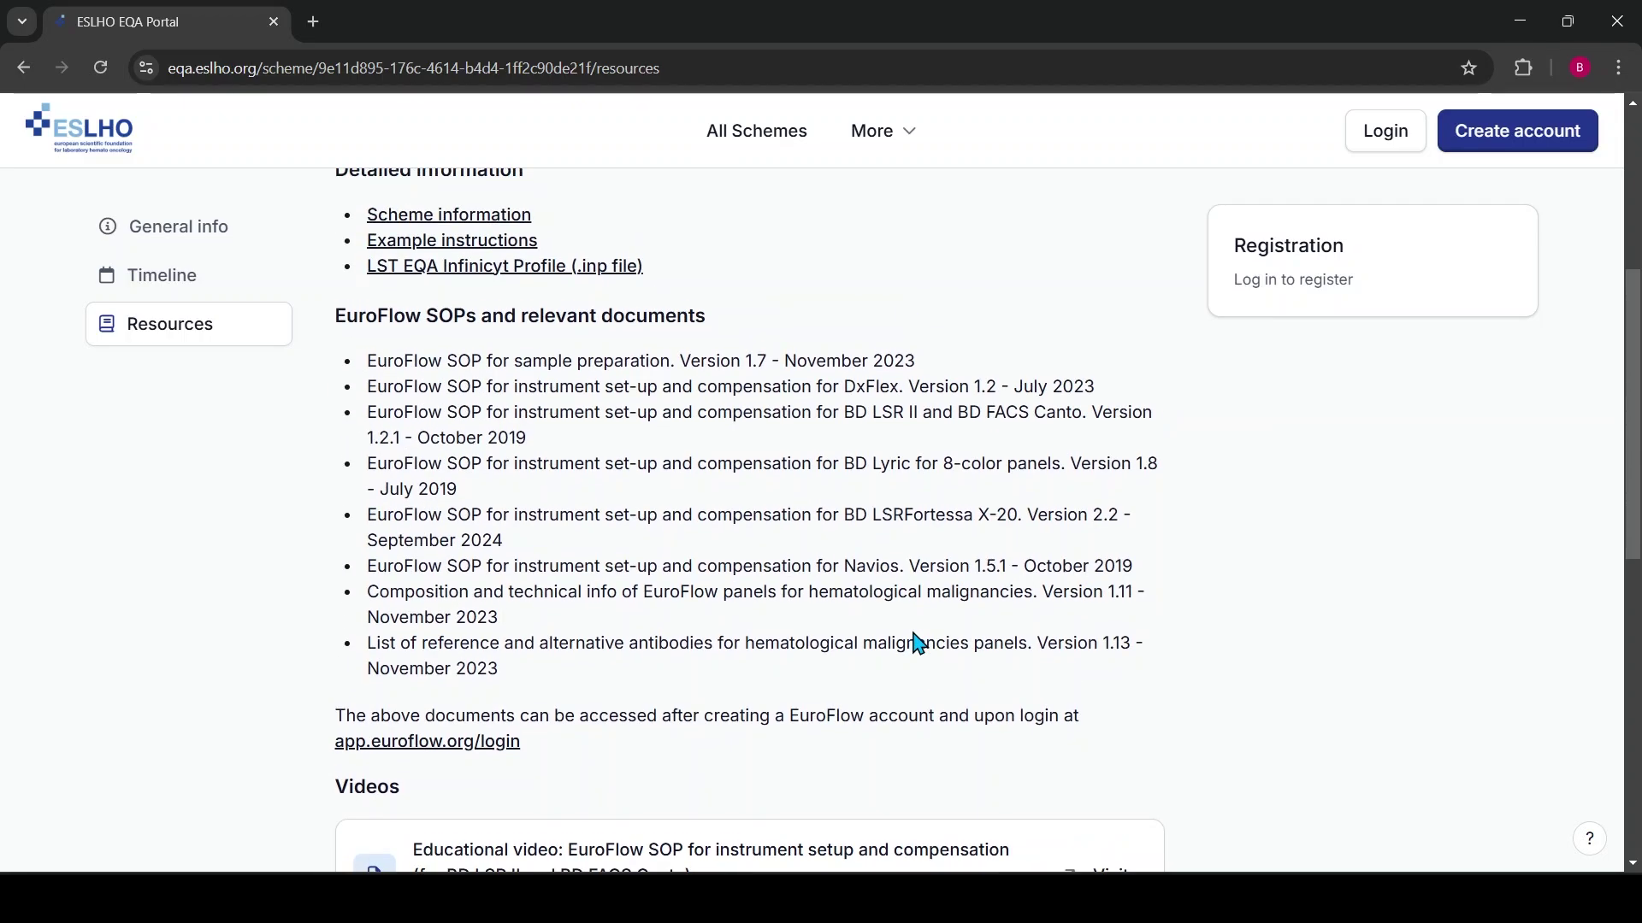
scroll(667, 389, up, 2)
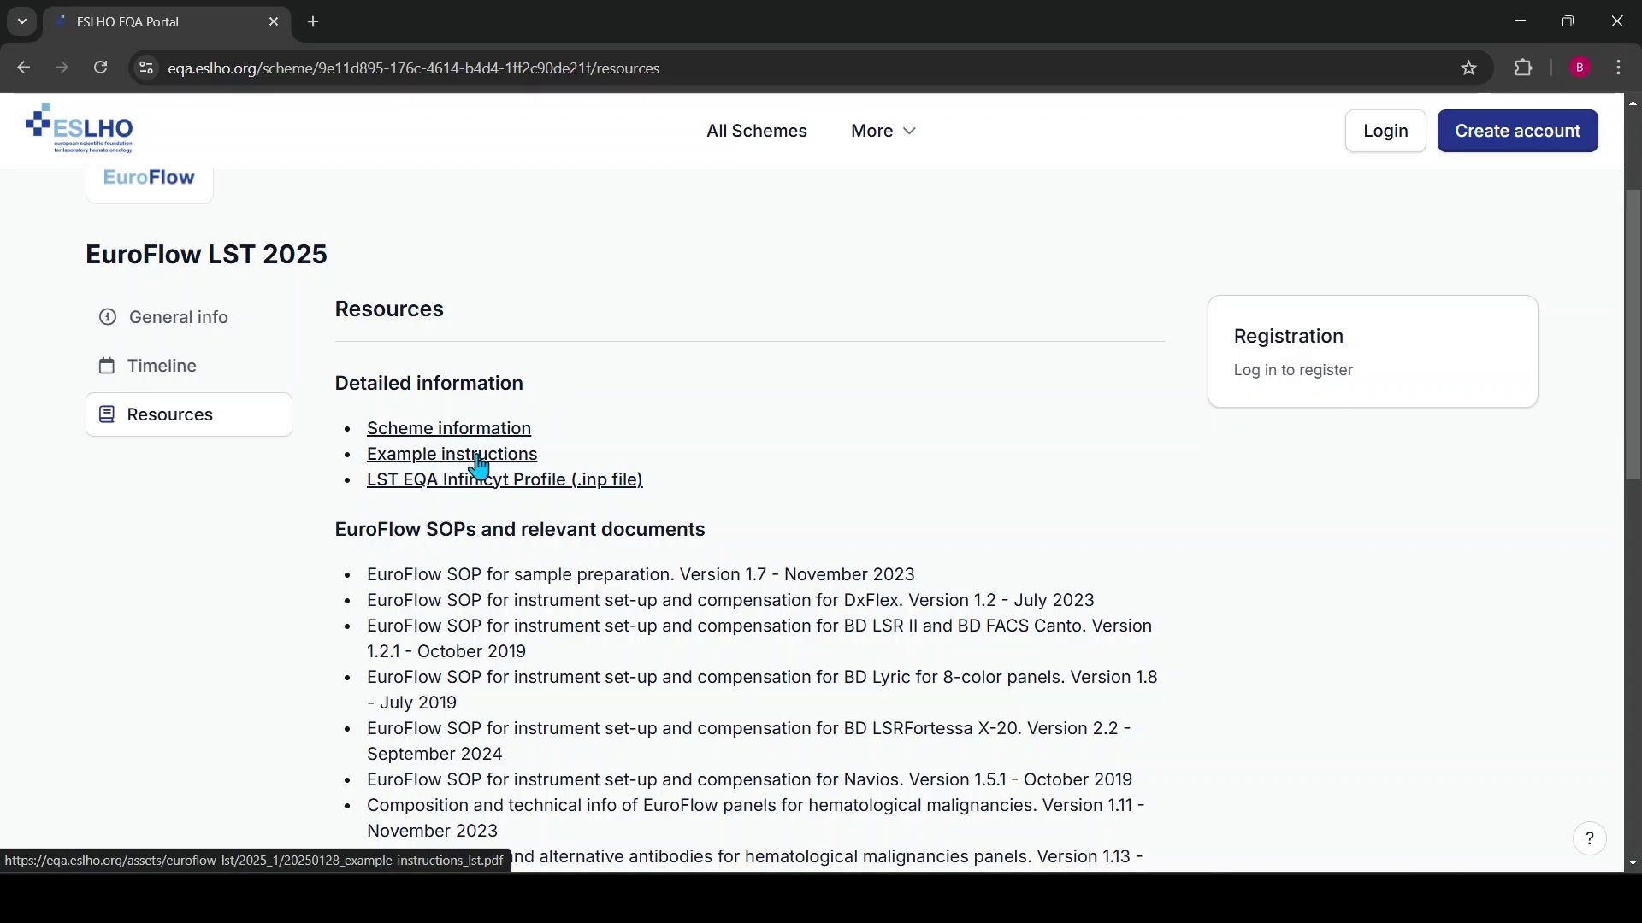
scroll(846, 534, down, 2)
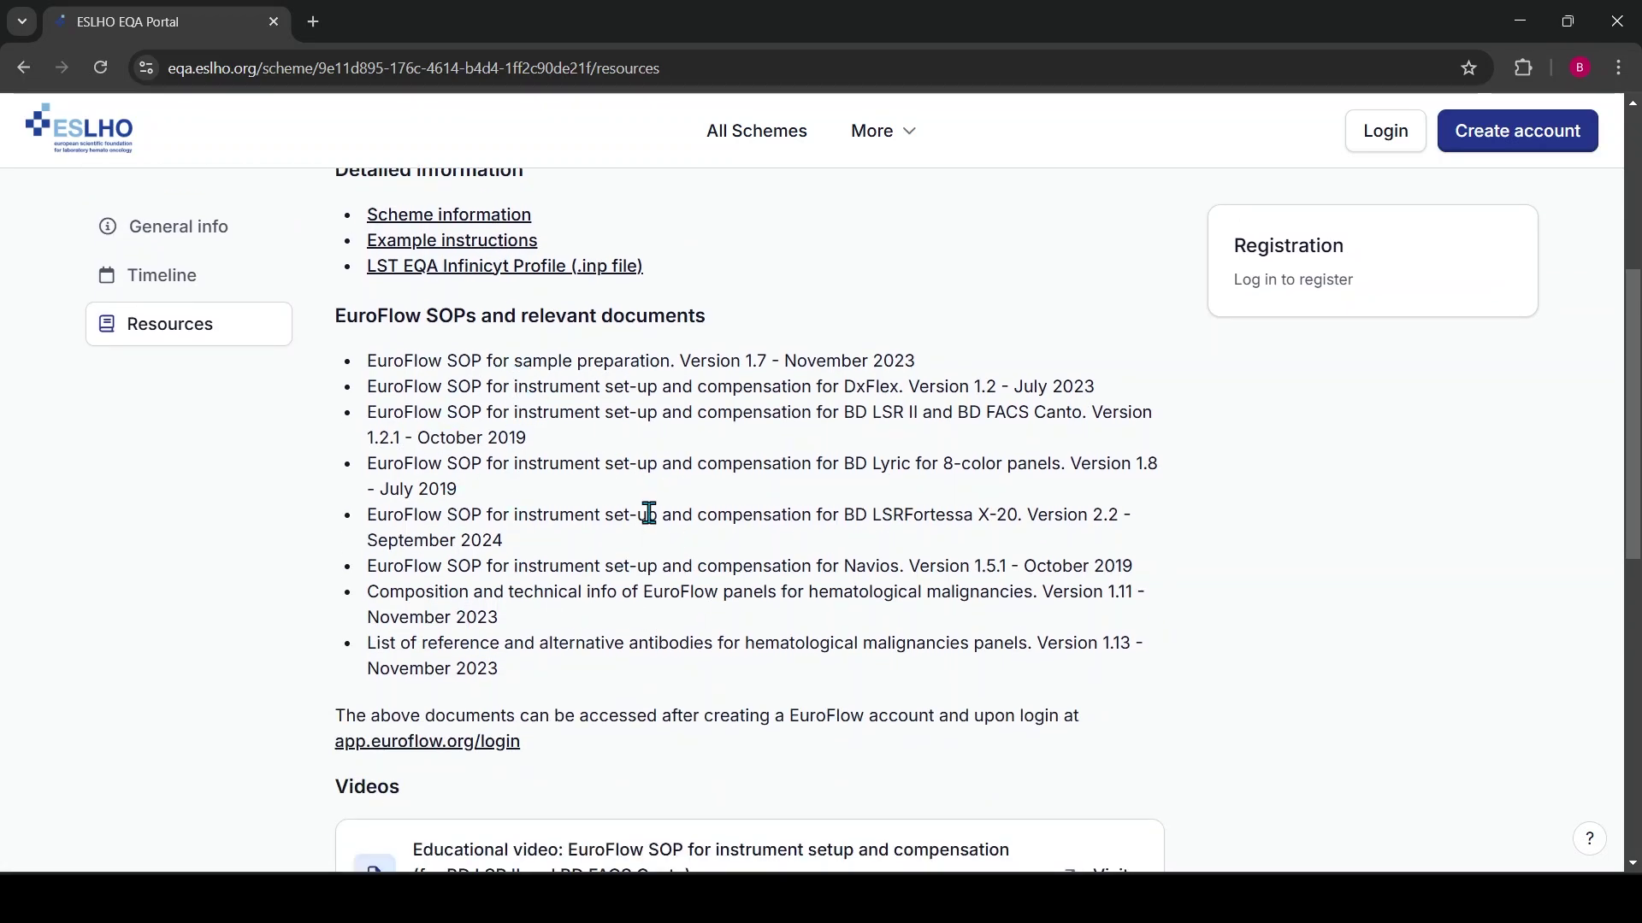
scroll(573, 511, down, 3)
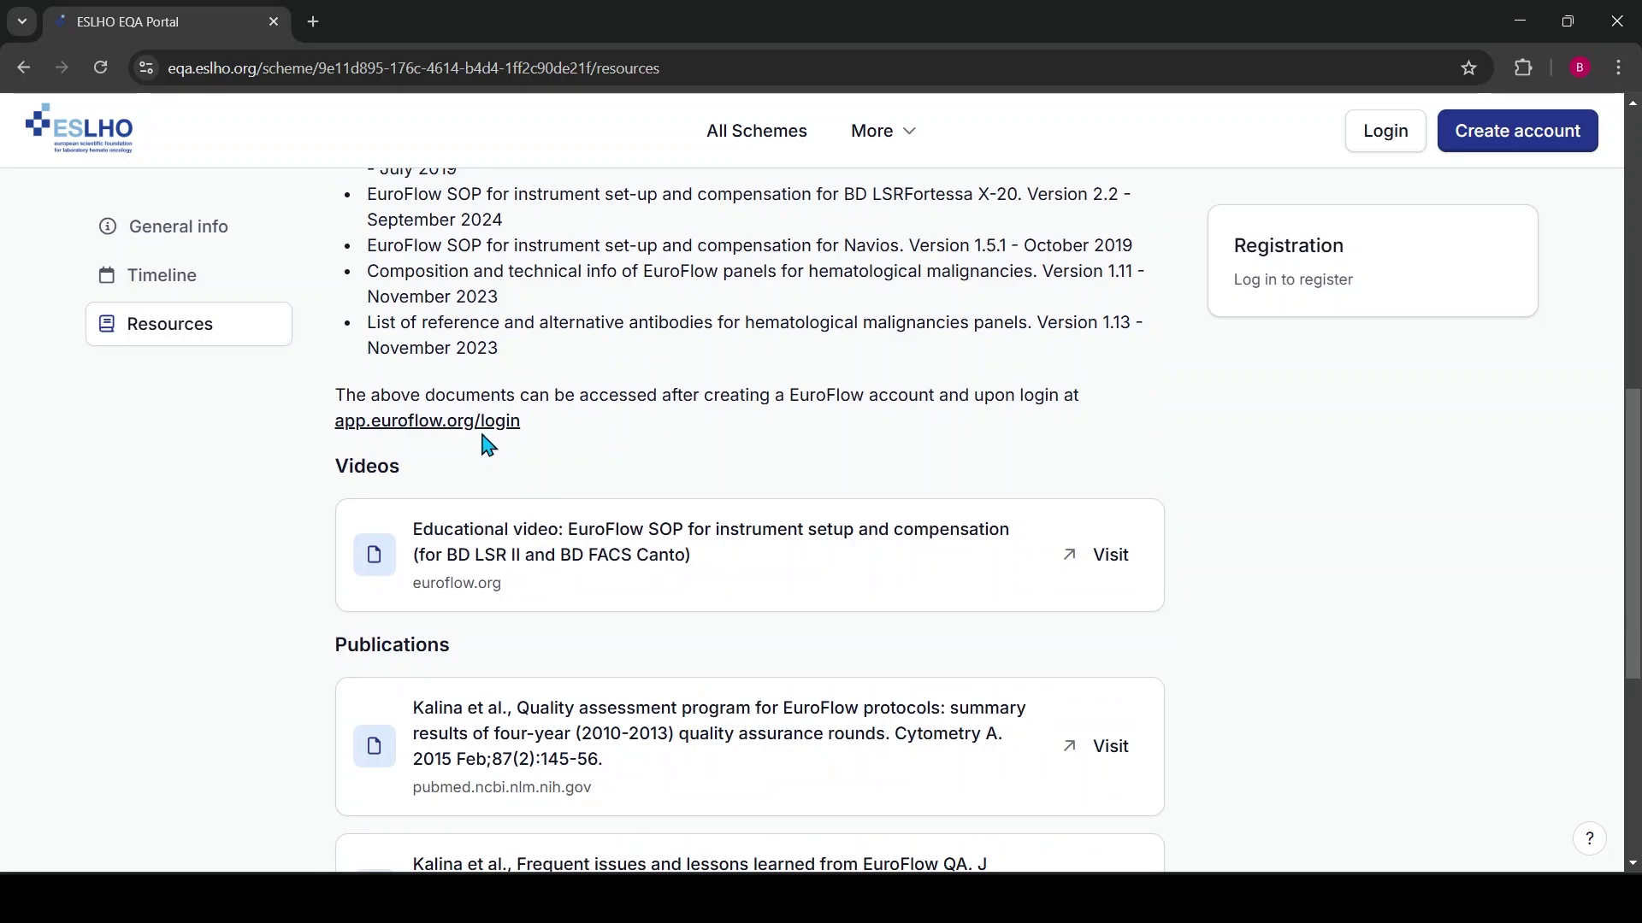
scroll(697, 376, down, 2)
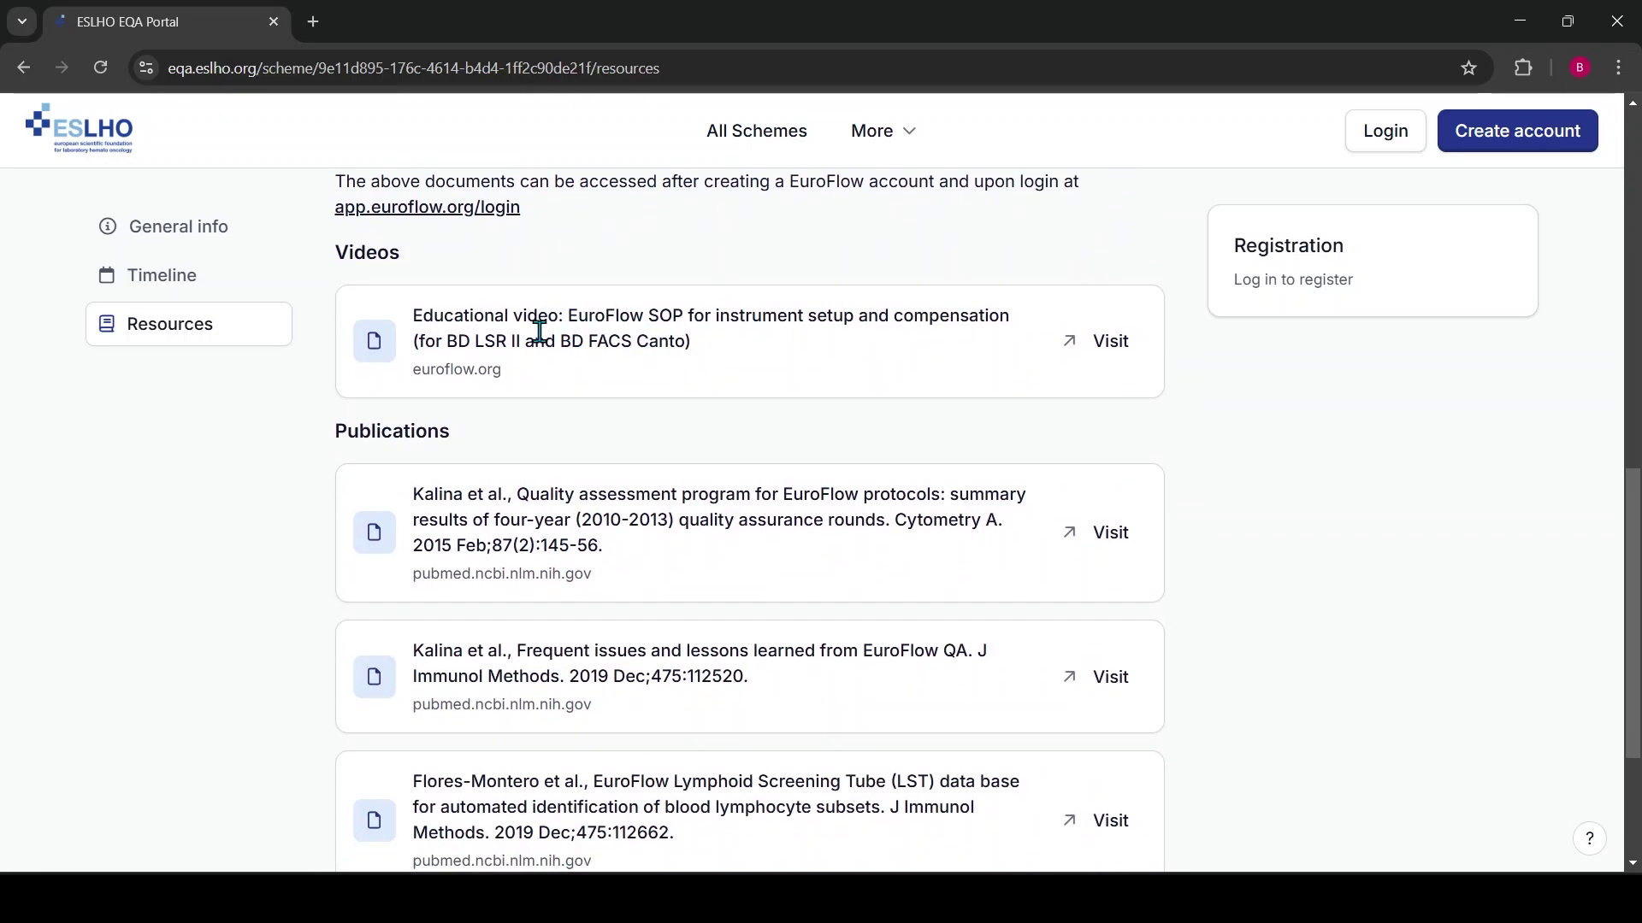
scroll(689, 353, down, 3)
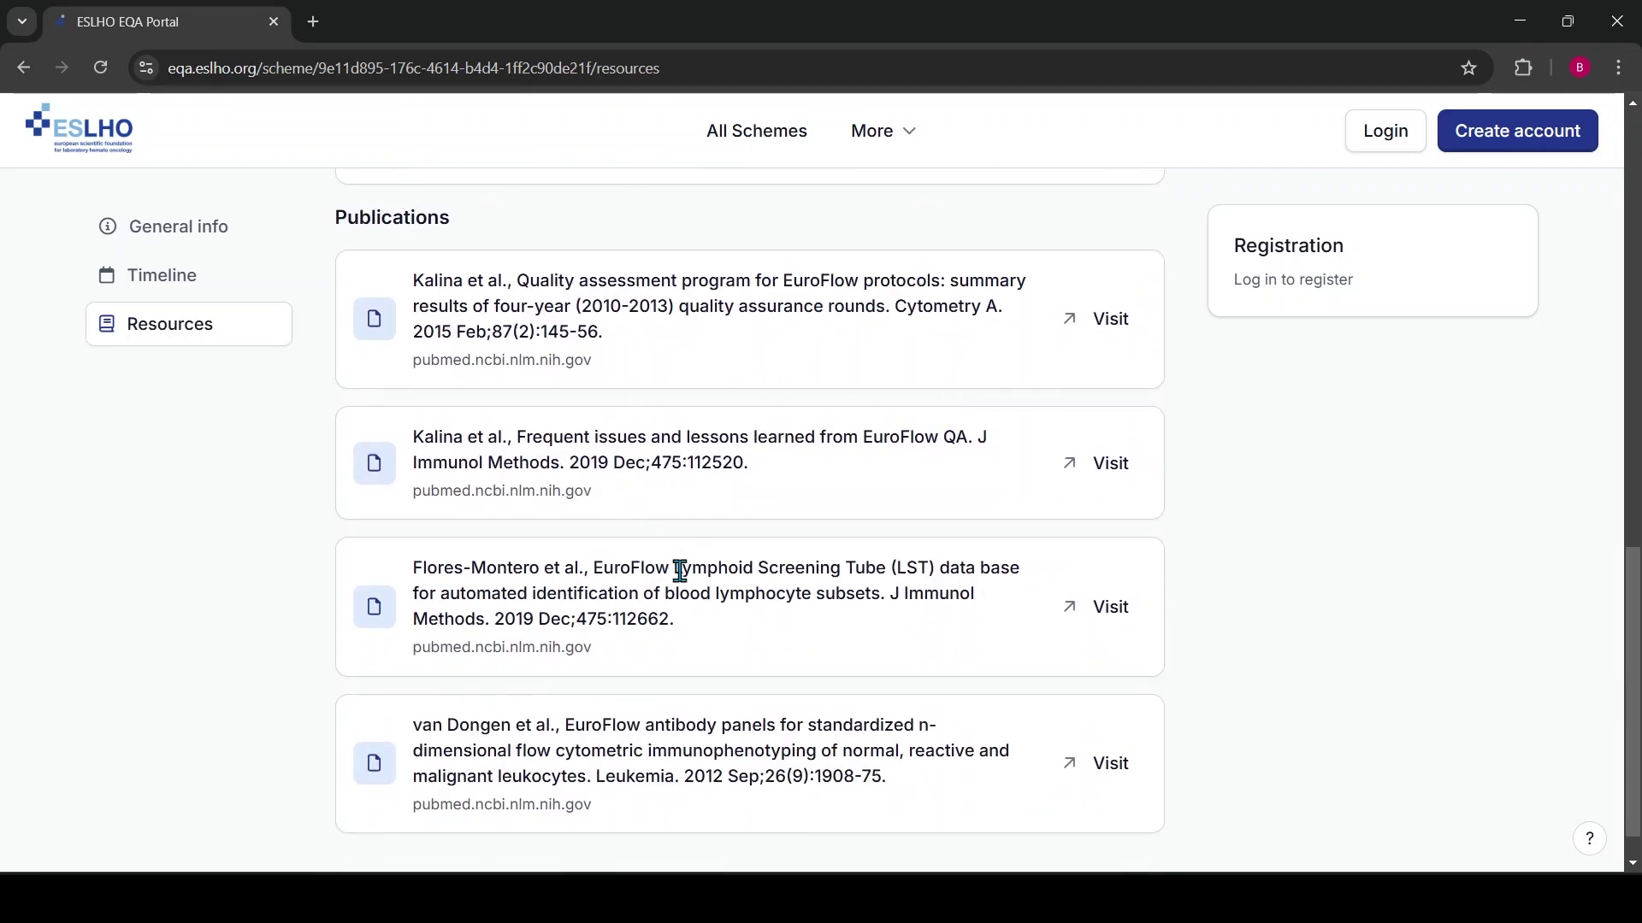
scroll(762, 634, up, 3)
scroll(764, 637, up, 6)
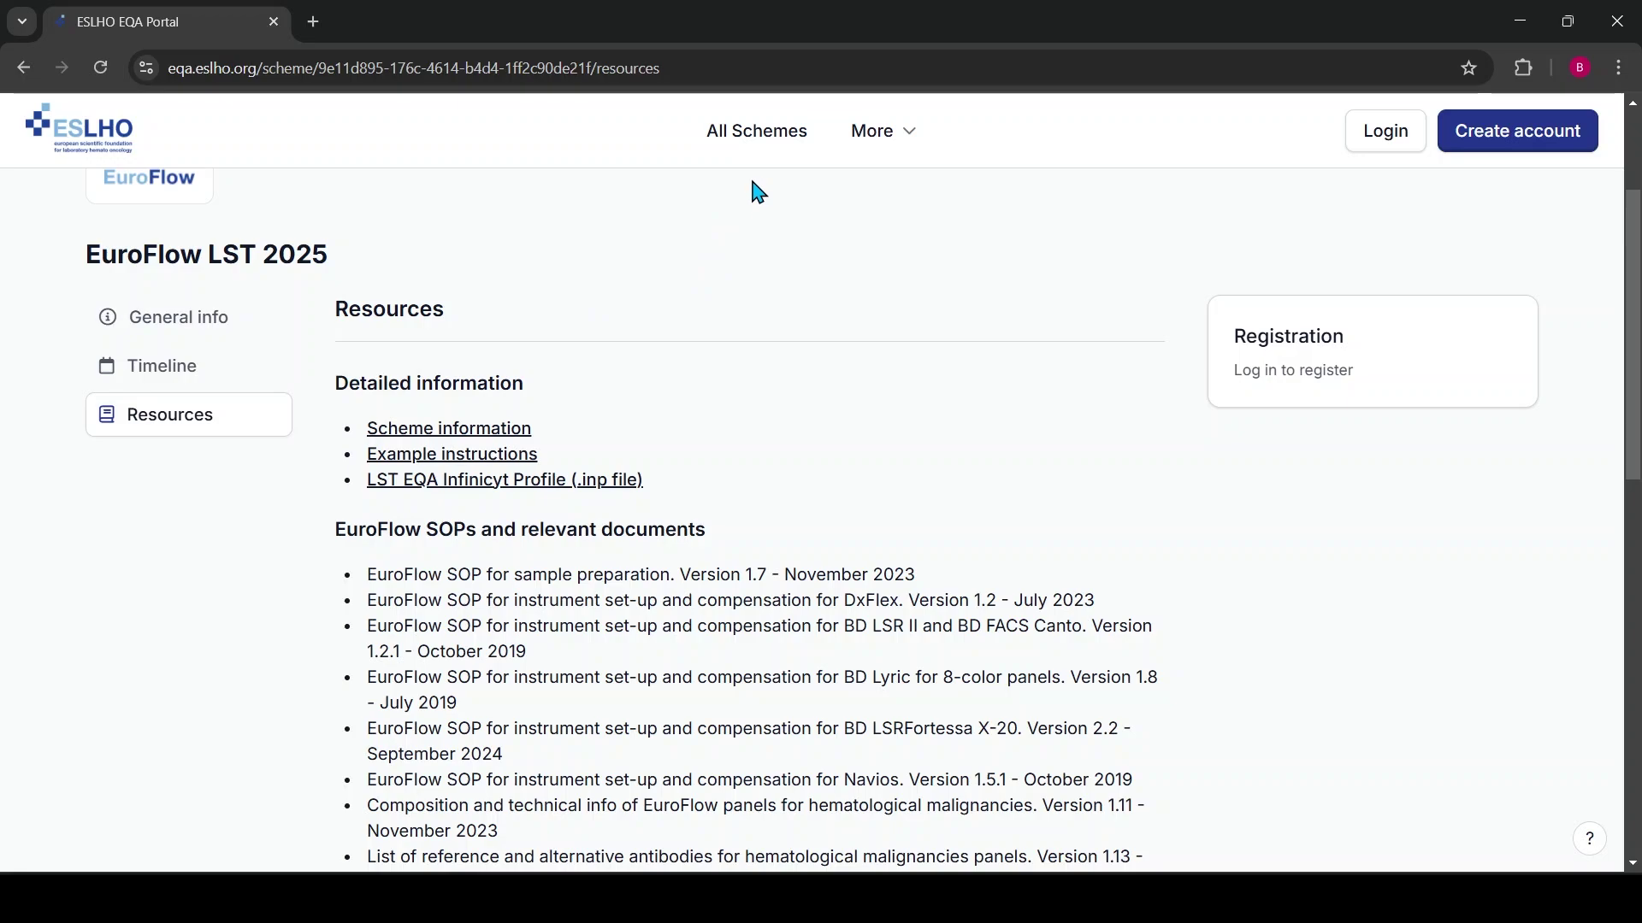
From All Schemes, start a new account and clear the autofilled e-mail address
click(755, 144)
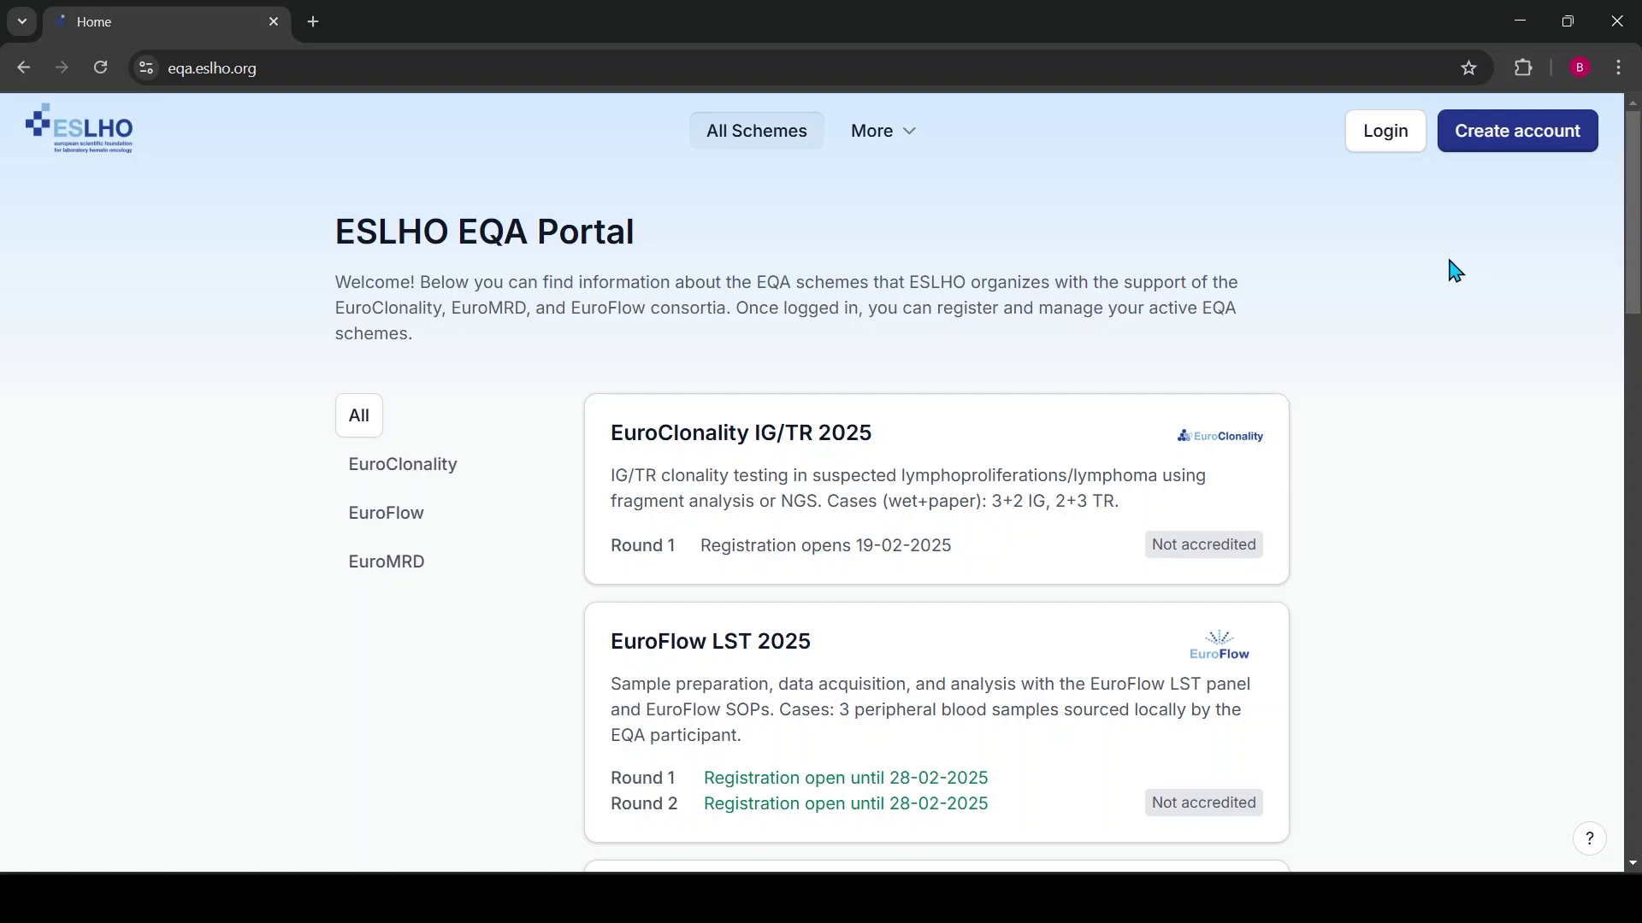
click(1528, 136)
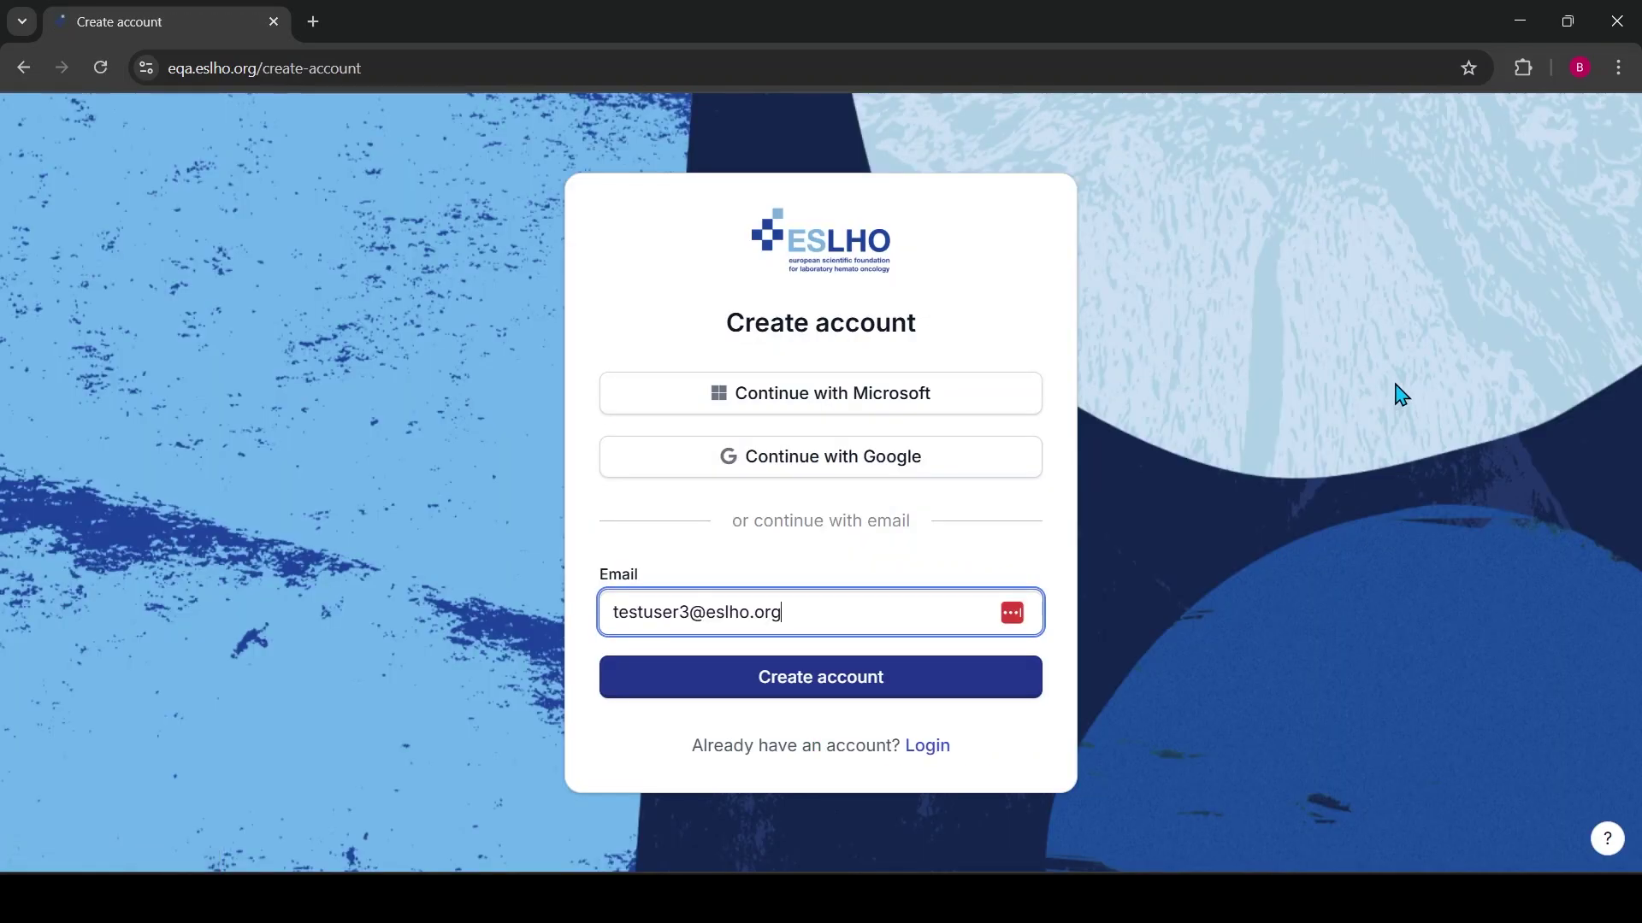
drag(895, 619, 378, 643)
key(BackSpace)
click(530, 513)
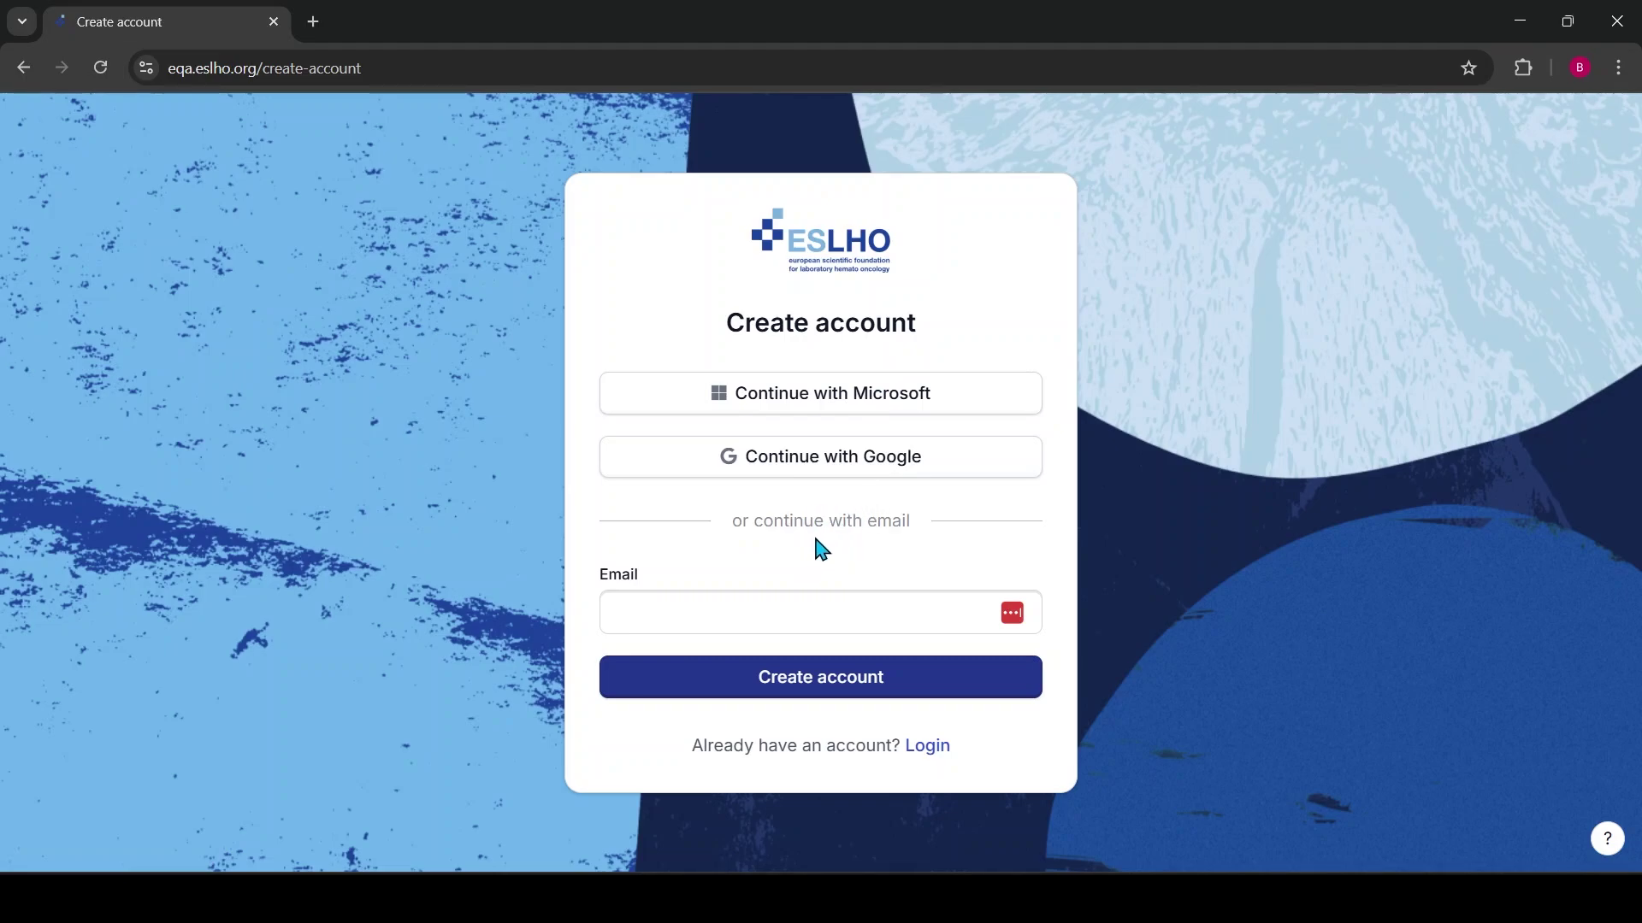
Enter your work e-mail address and submit the account request
click(664, 609)
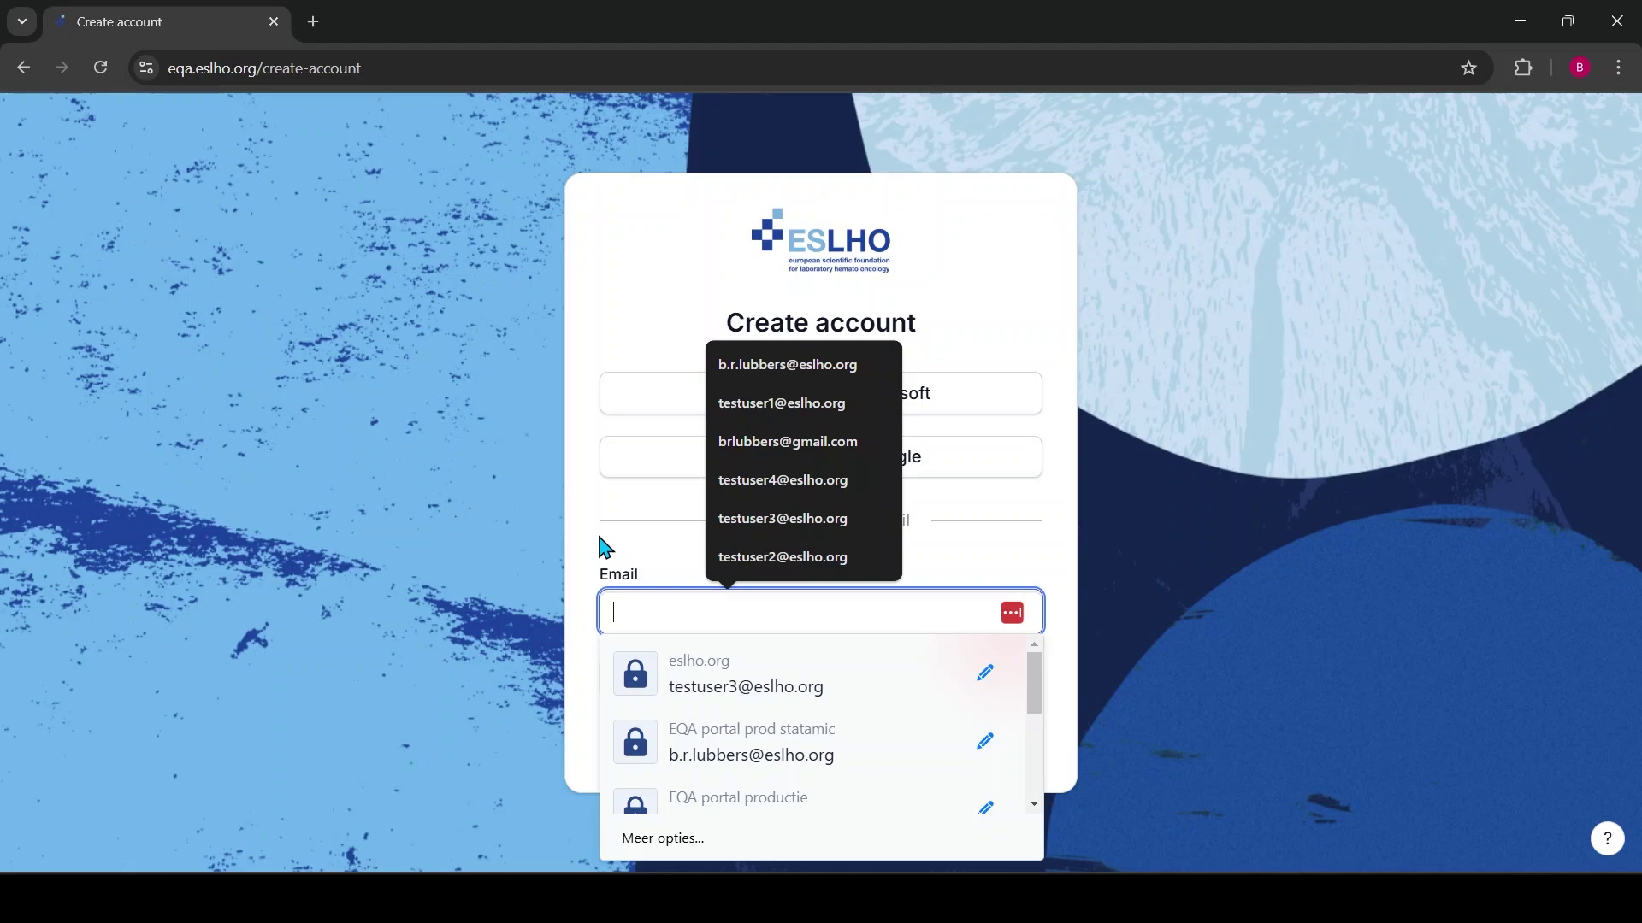
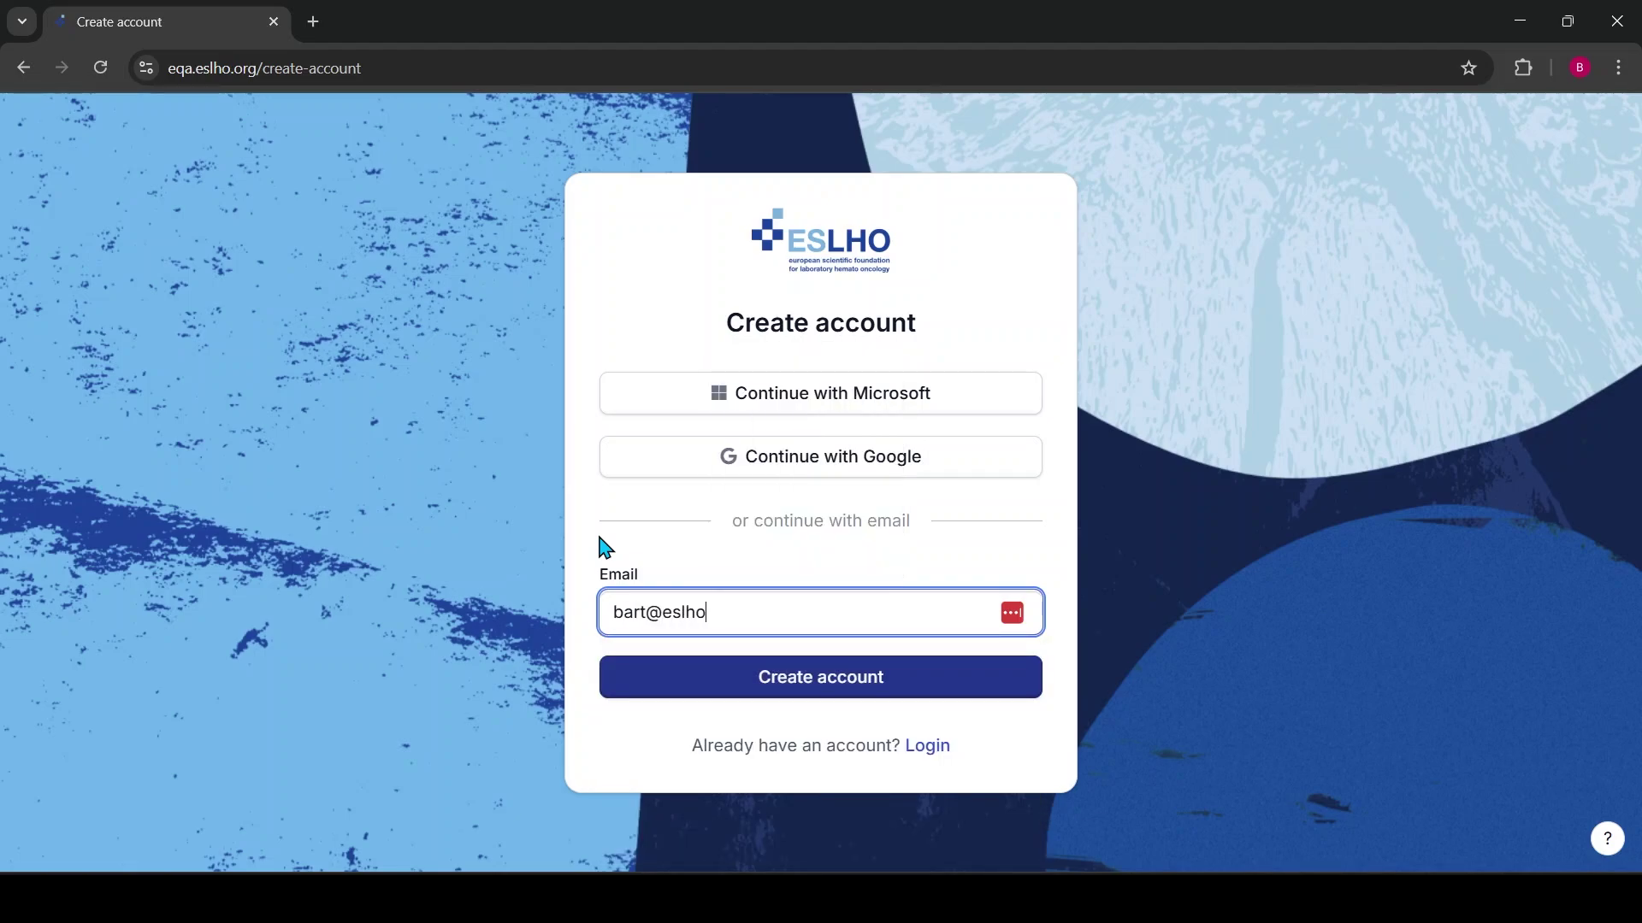
click(821, 694)
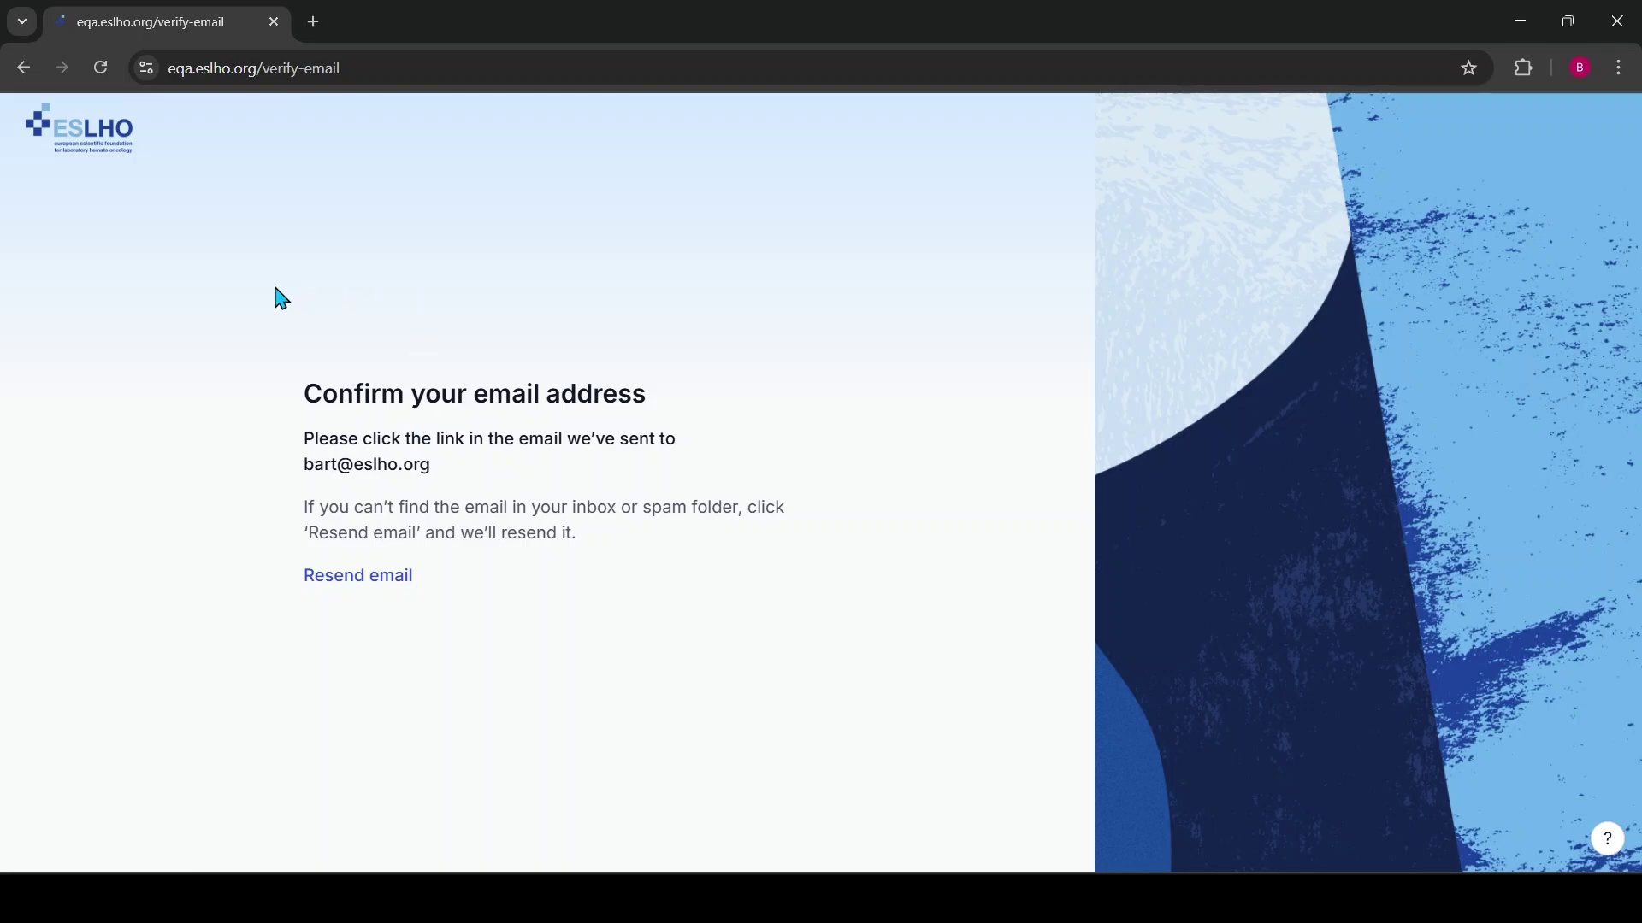
Use the Verify email address button in the Outlook confirmation message
key(alt+Tab)
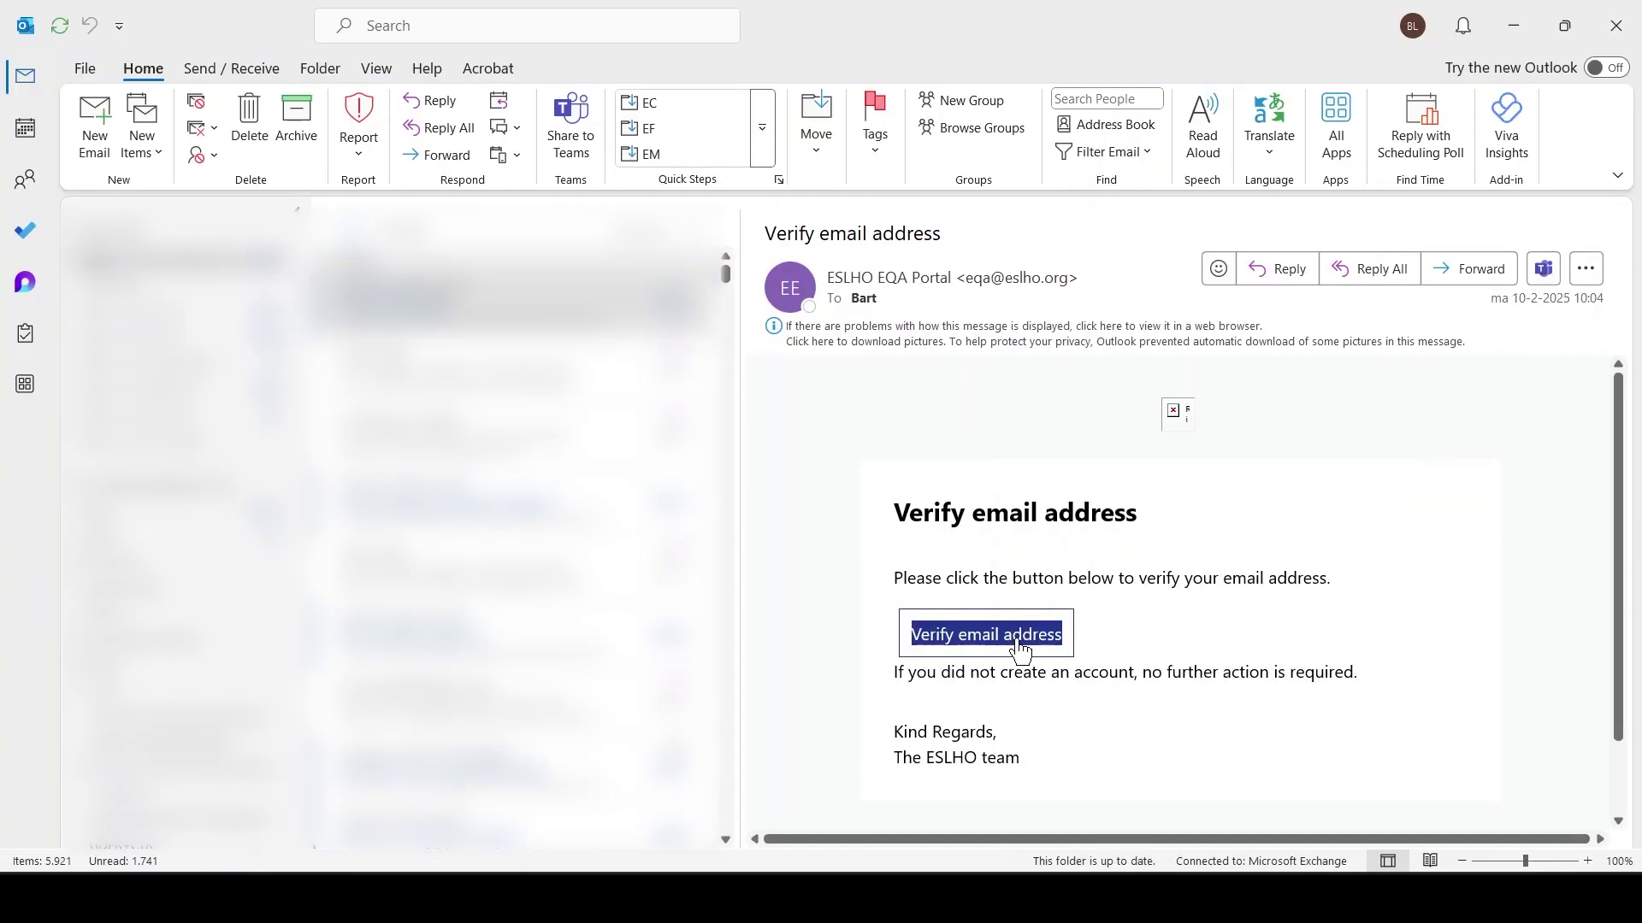
click(1013, 635)
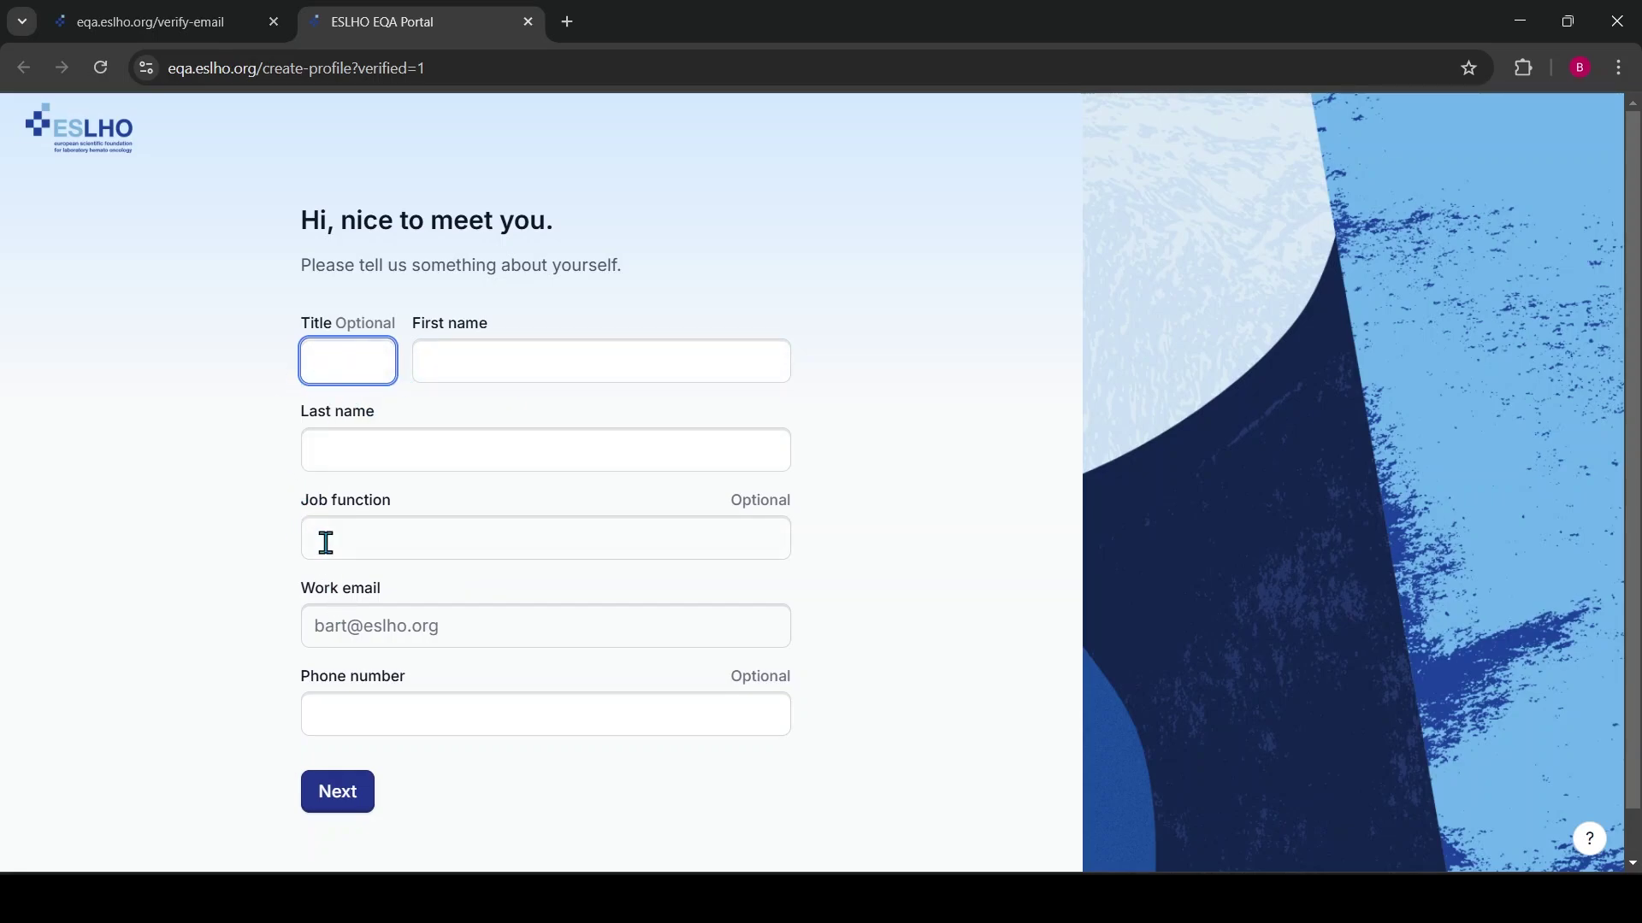
Fill in your first and last name with job function Technician, then continue
click(472, 368)
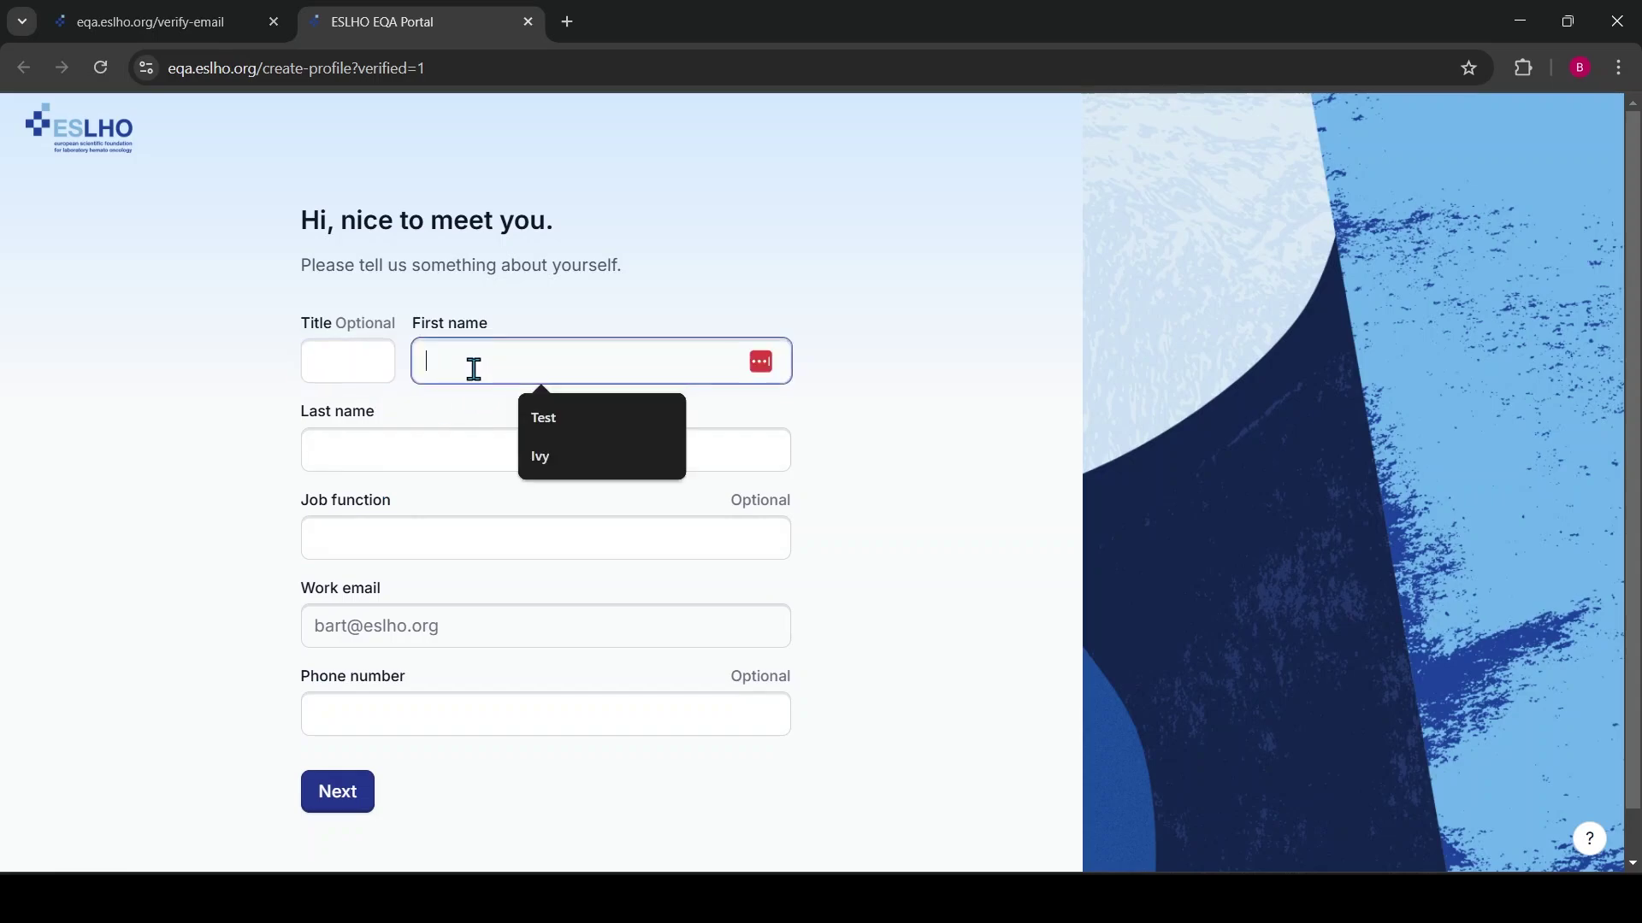
key(Tab)
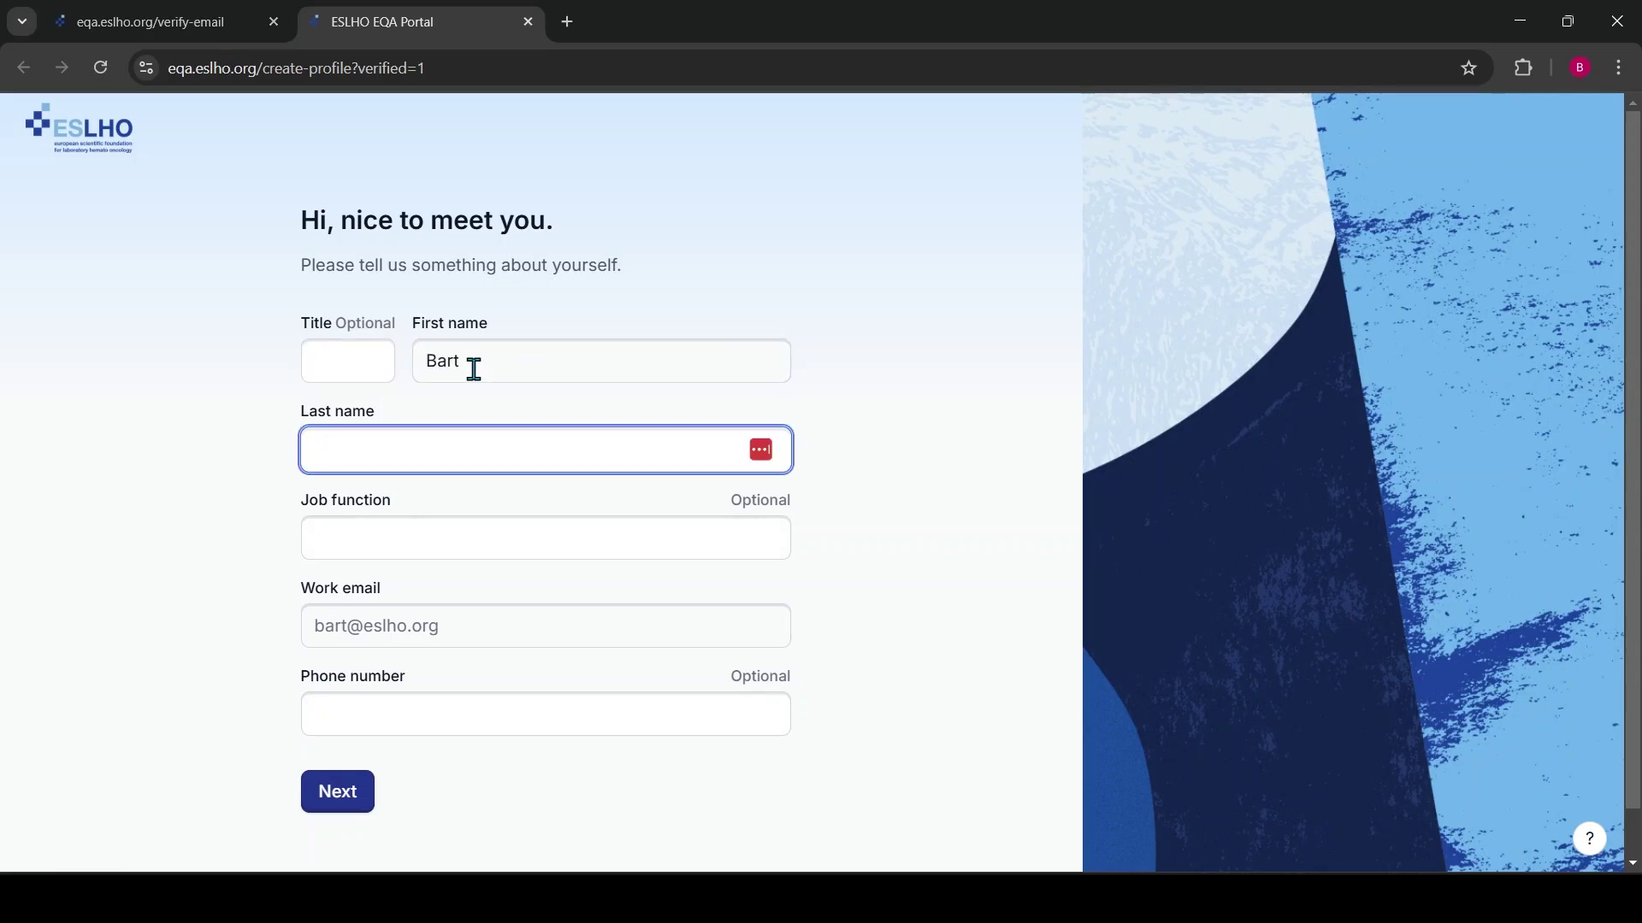
click(395, 540)
text(Technici)
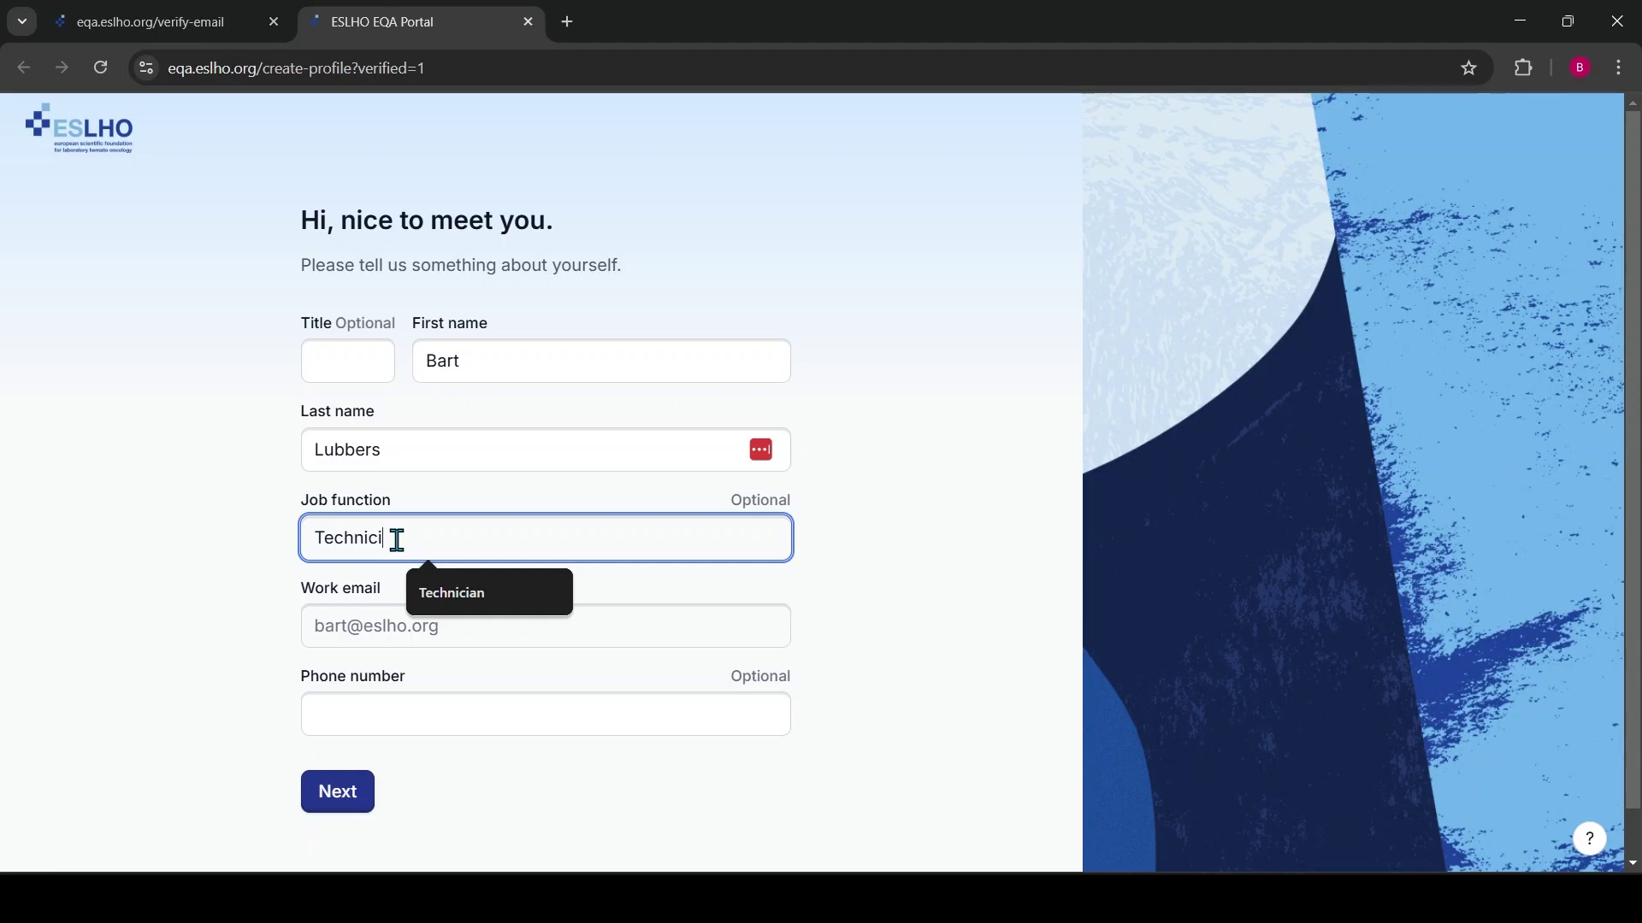
text(an)
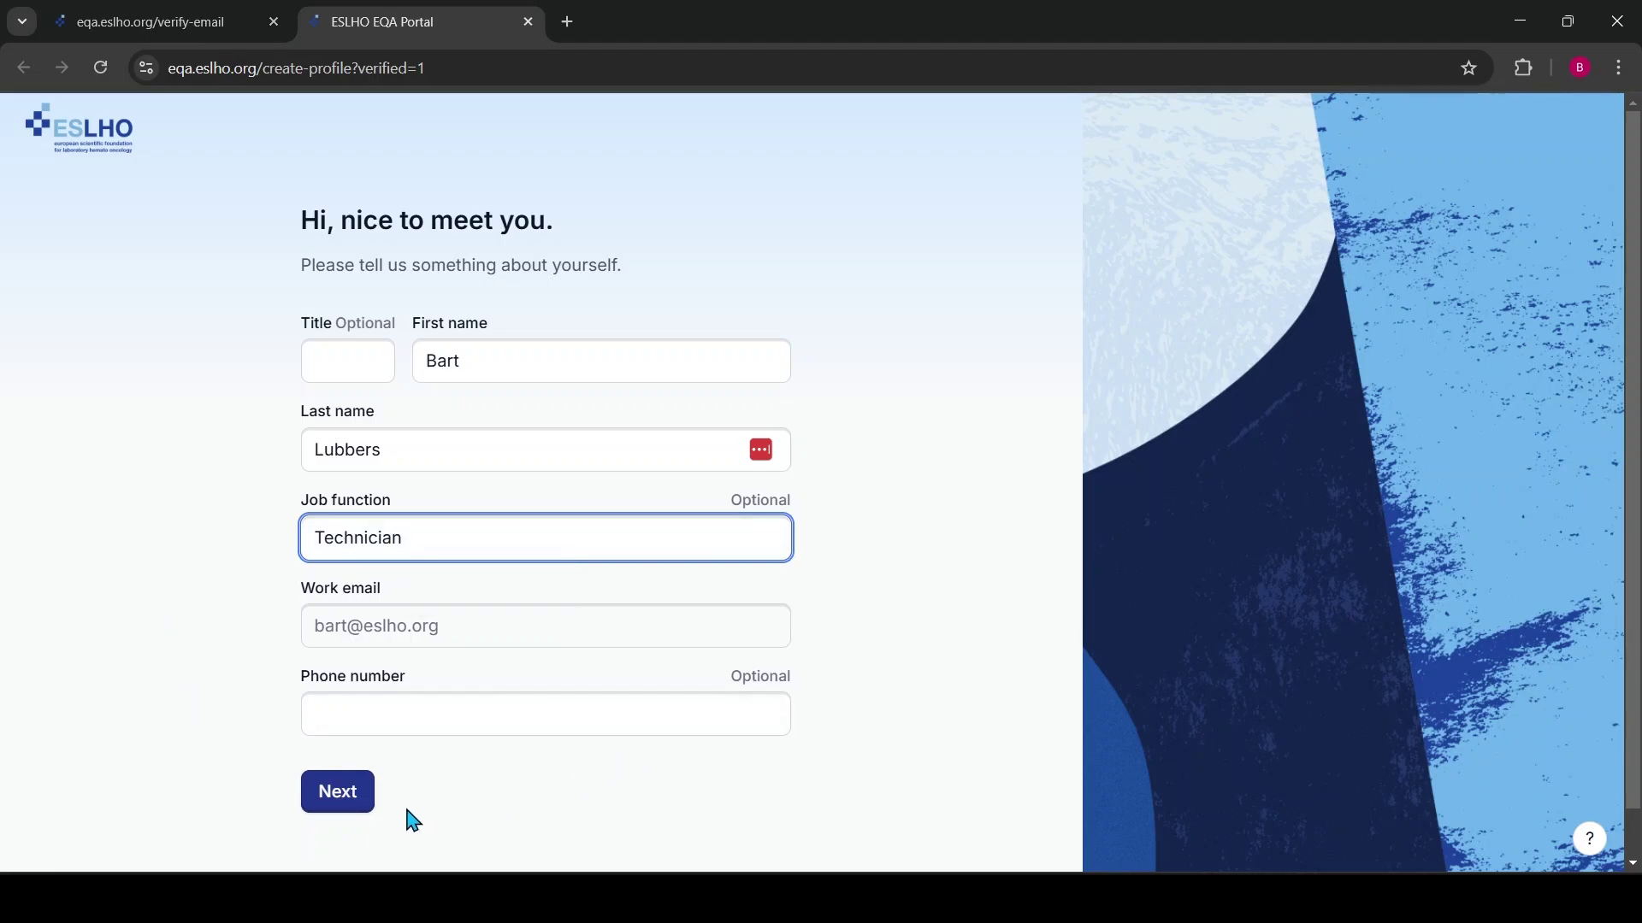
click(355, 804)
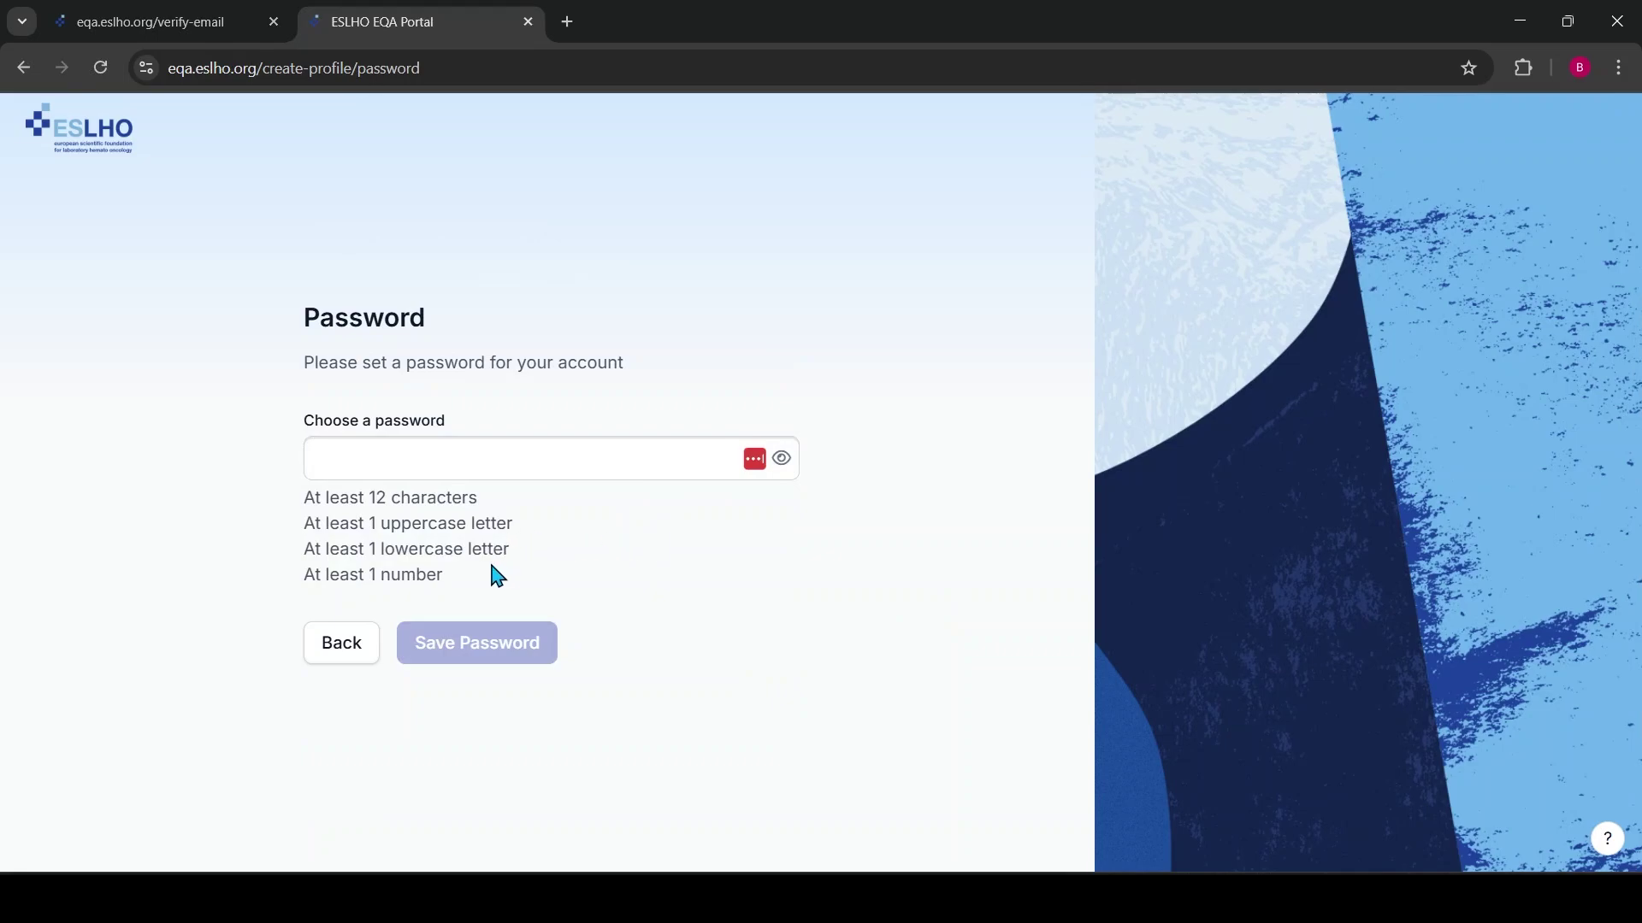
Enter an account password meeting all four listed requirements and save it
drag(446, 578, 299, 508)
click(448, 531)
click(459, 469)
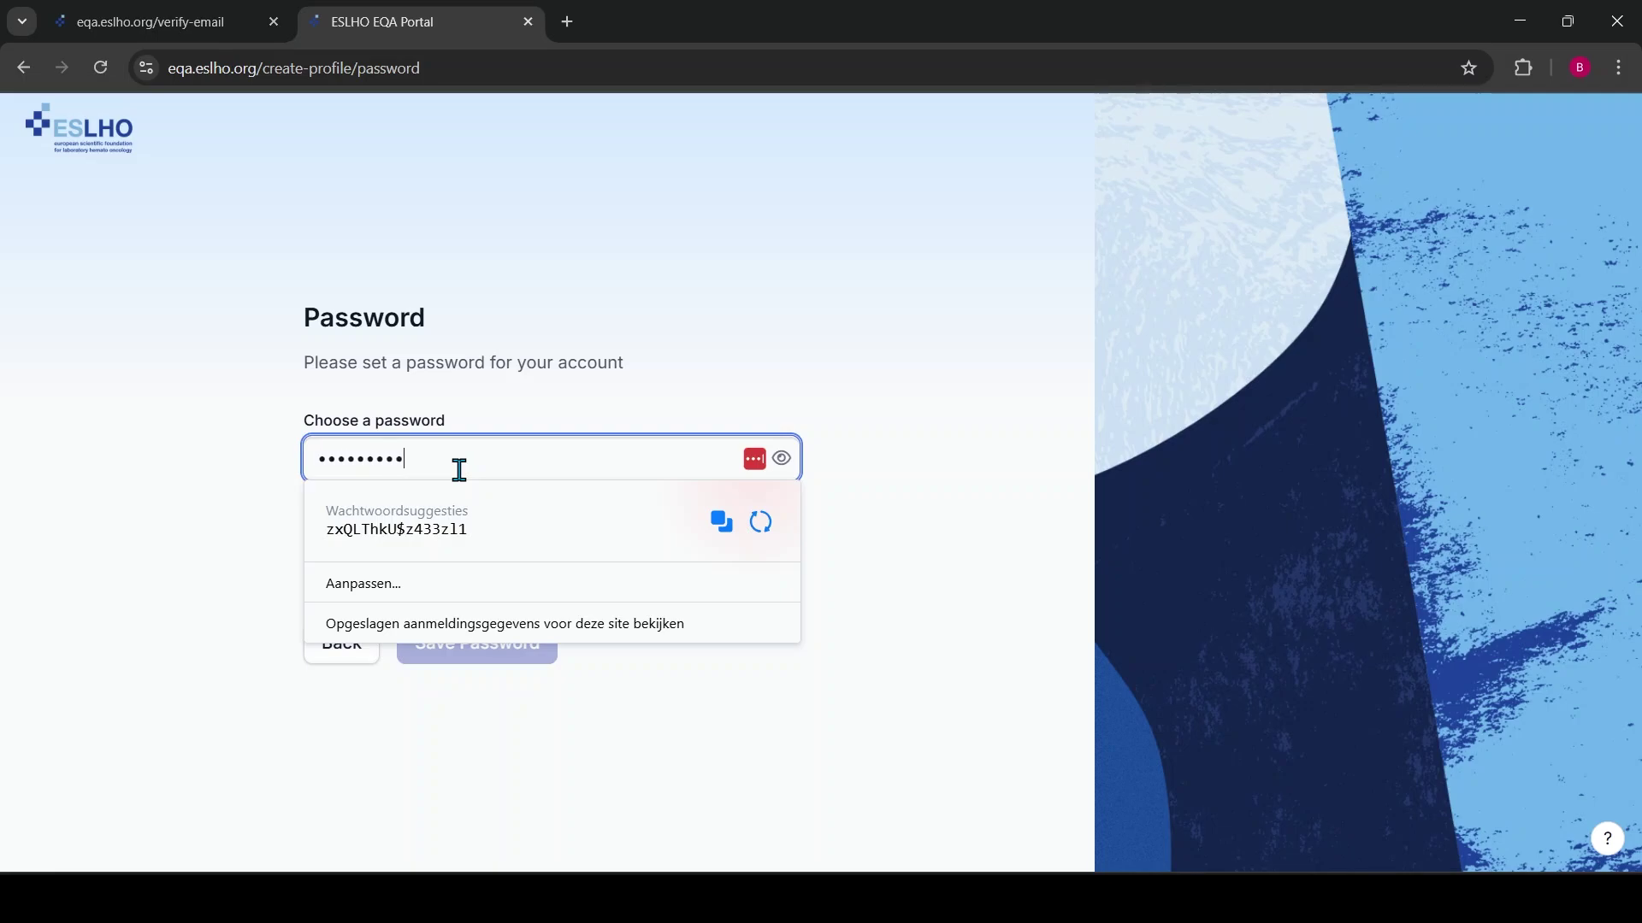
click(154, 491)
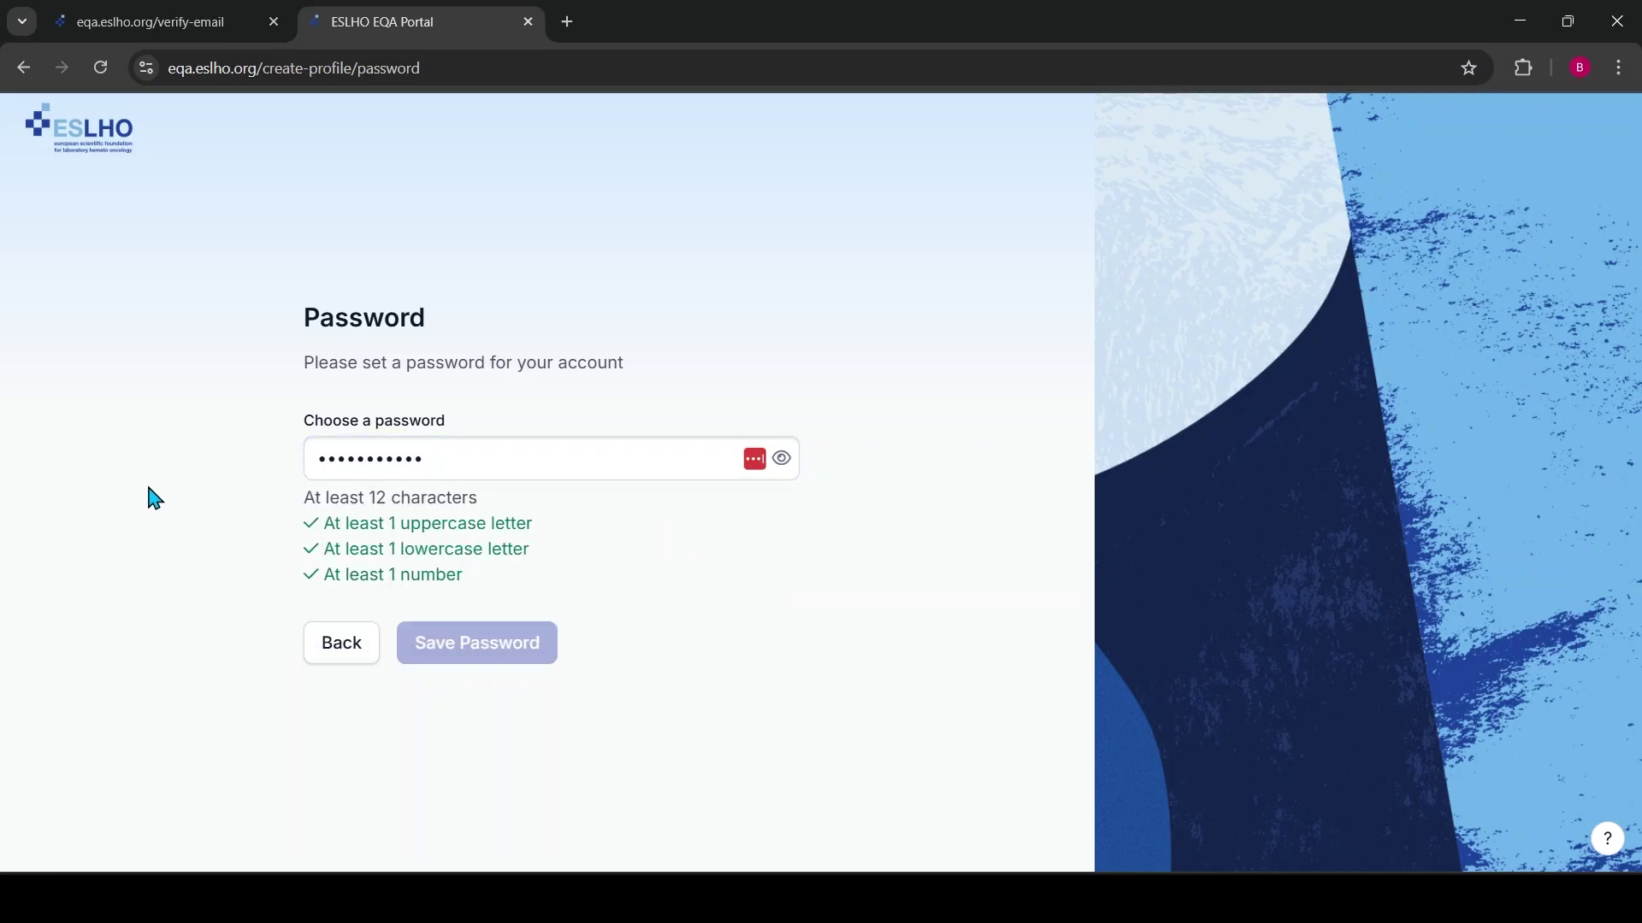
click(460, 458)
text(12)
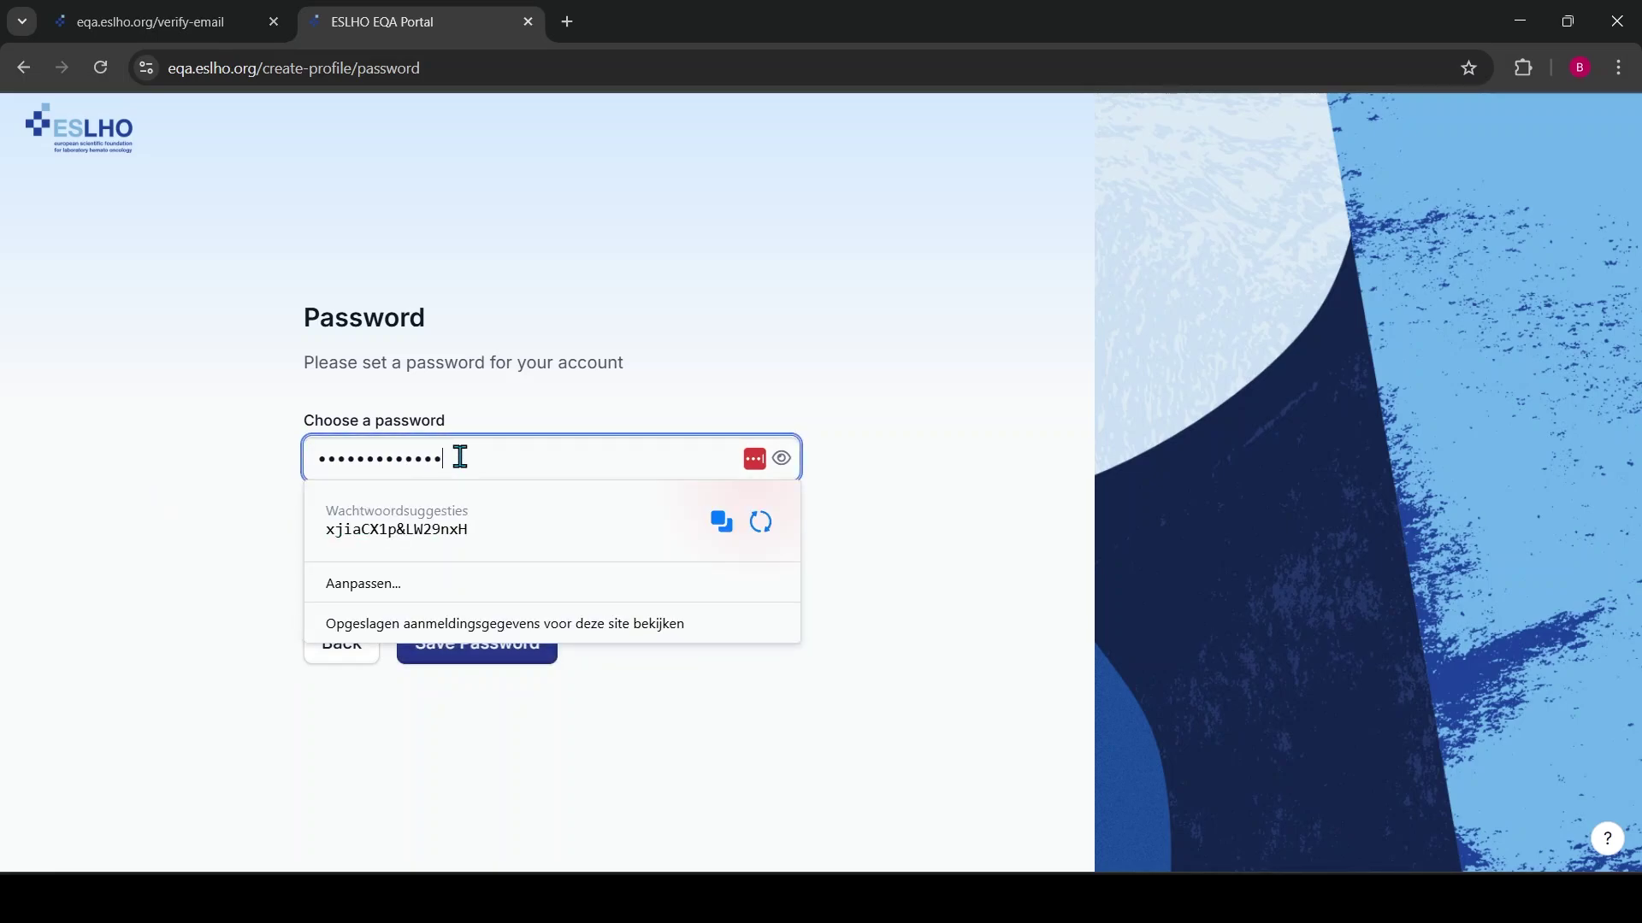
click(244, 518)
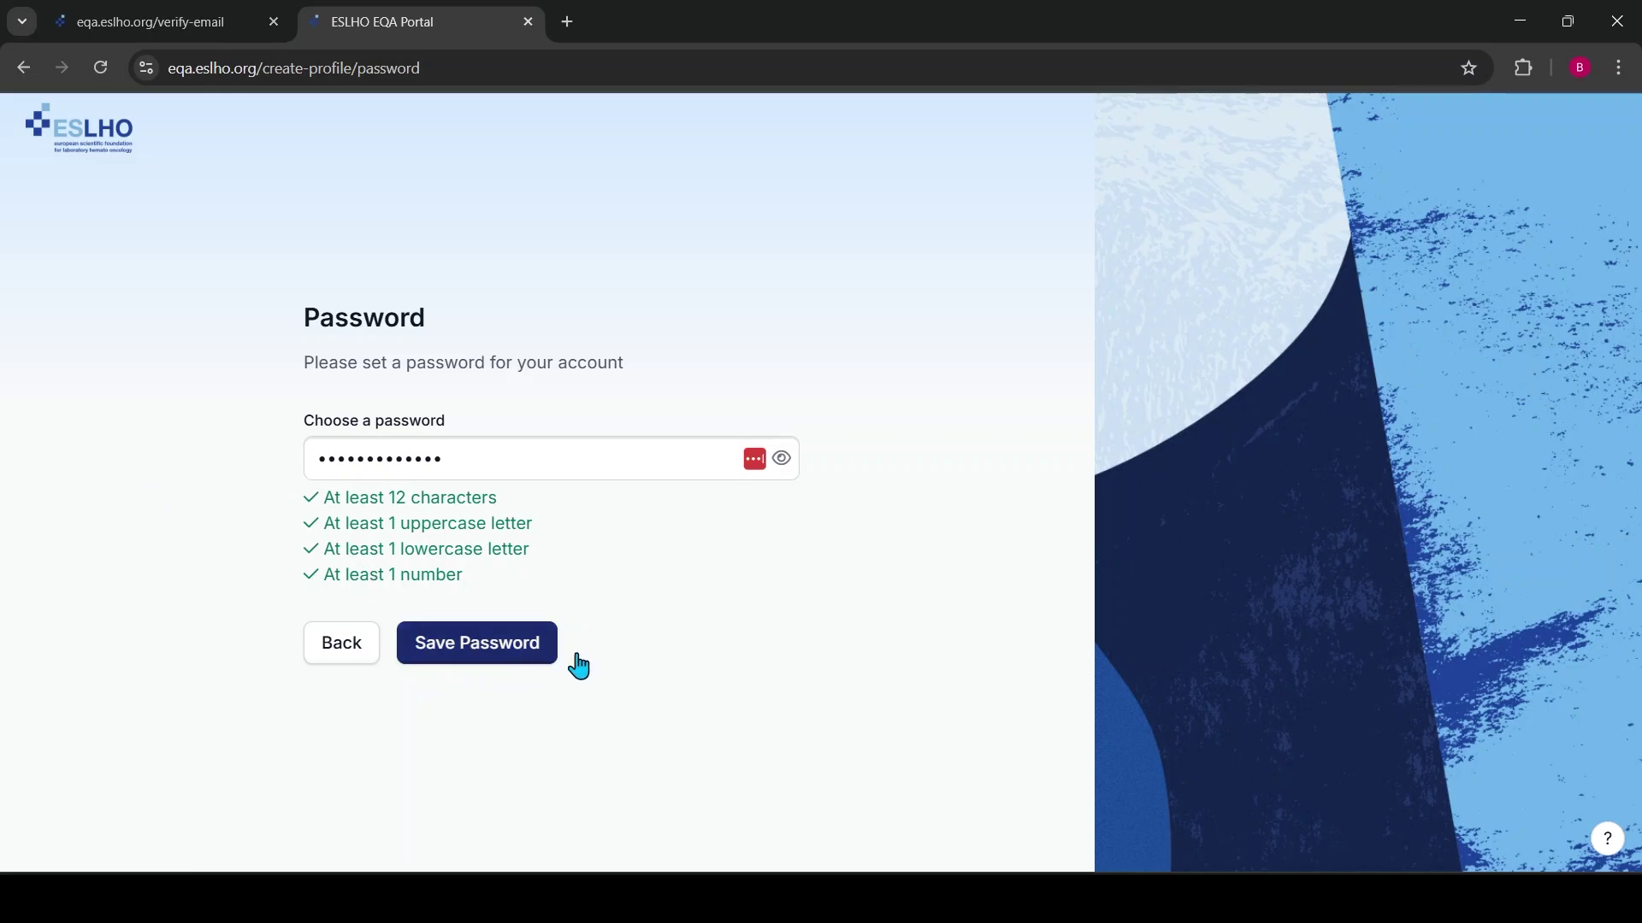
click(511, 660)
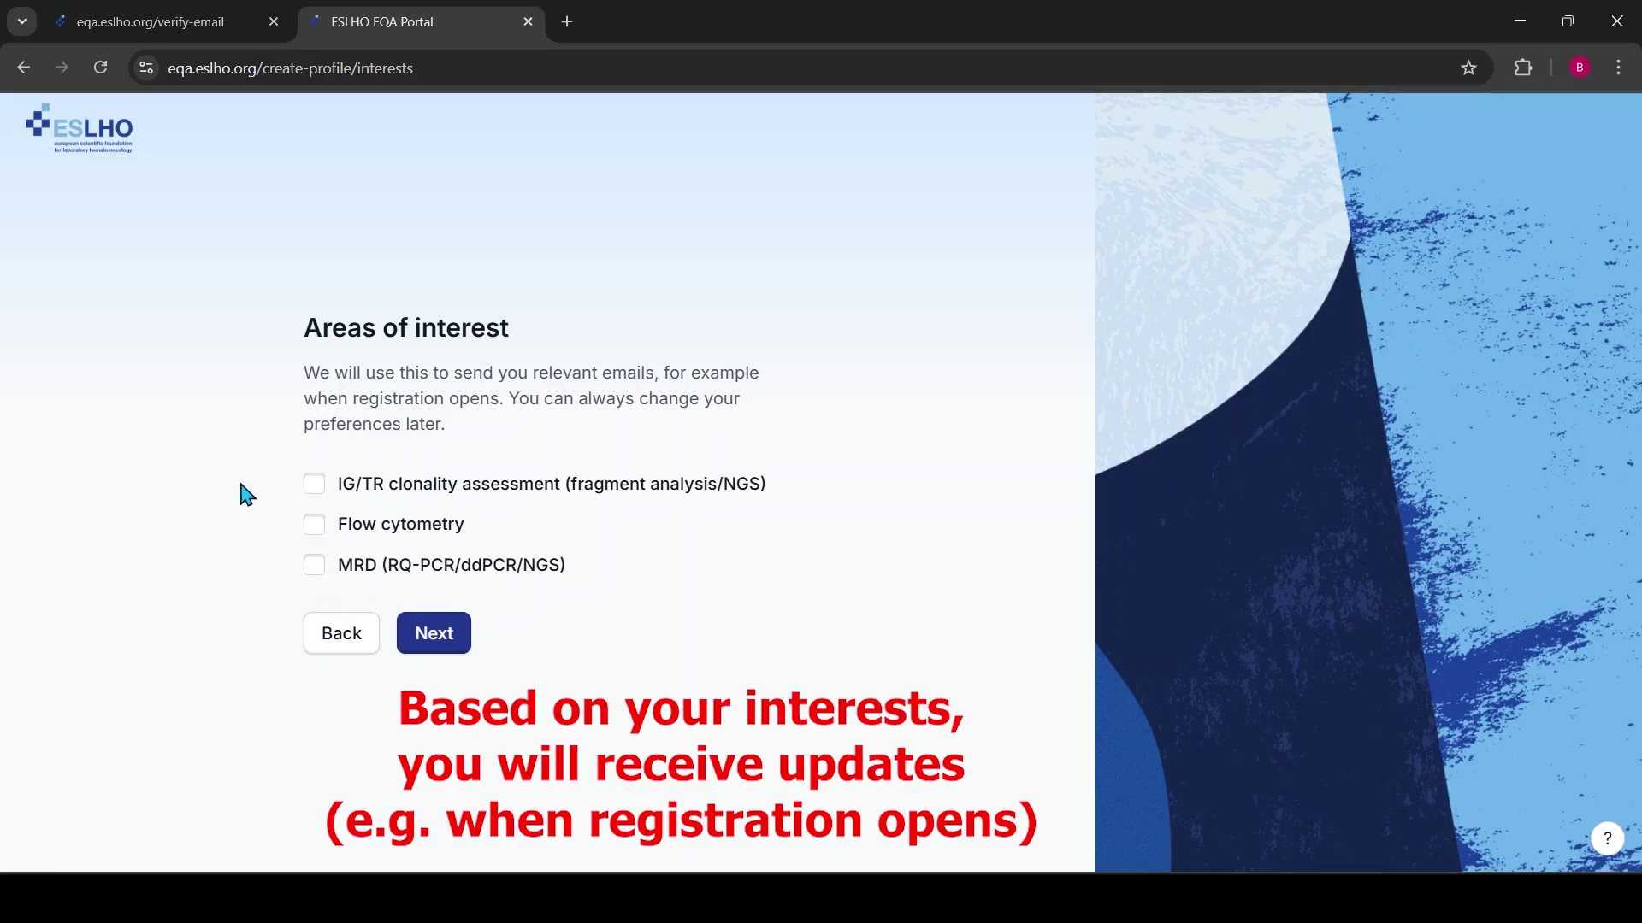
Tick IG/TR clonality assessment, Flow cytometry and MRD, then continue
click(313, 483)
click(313, 524)
click(314, 564)
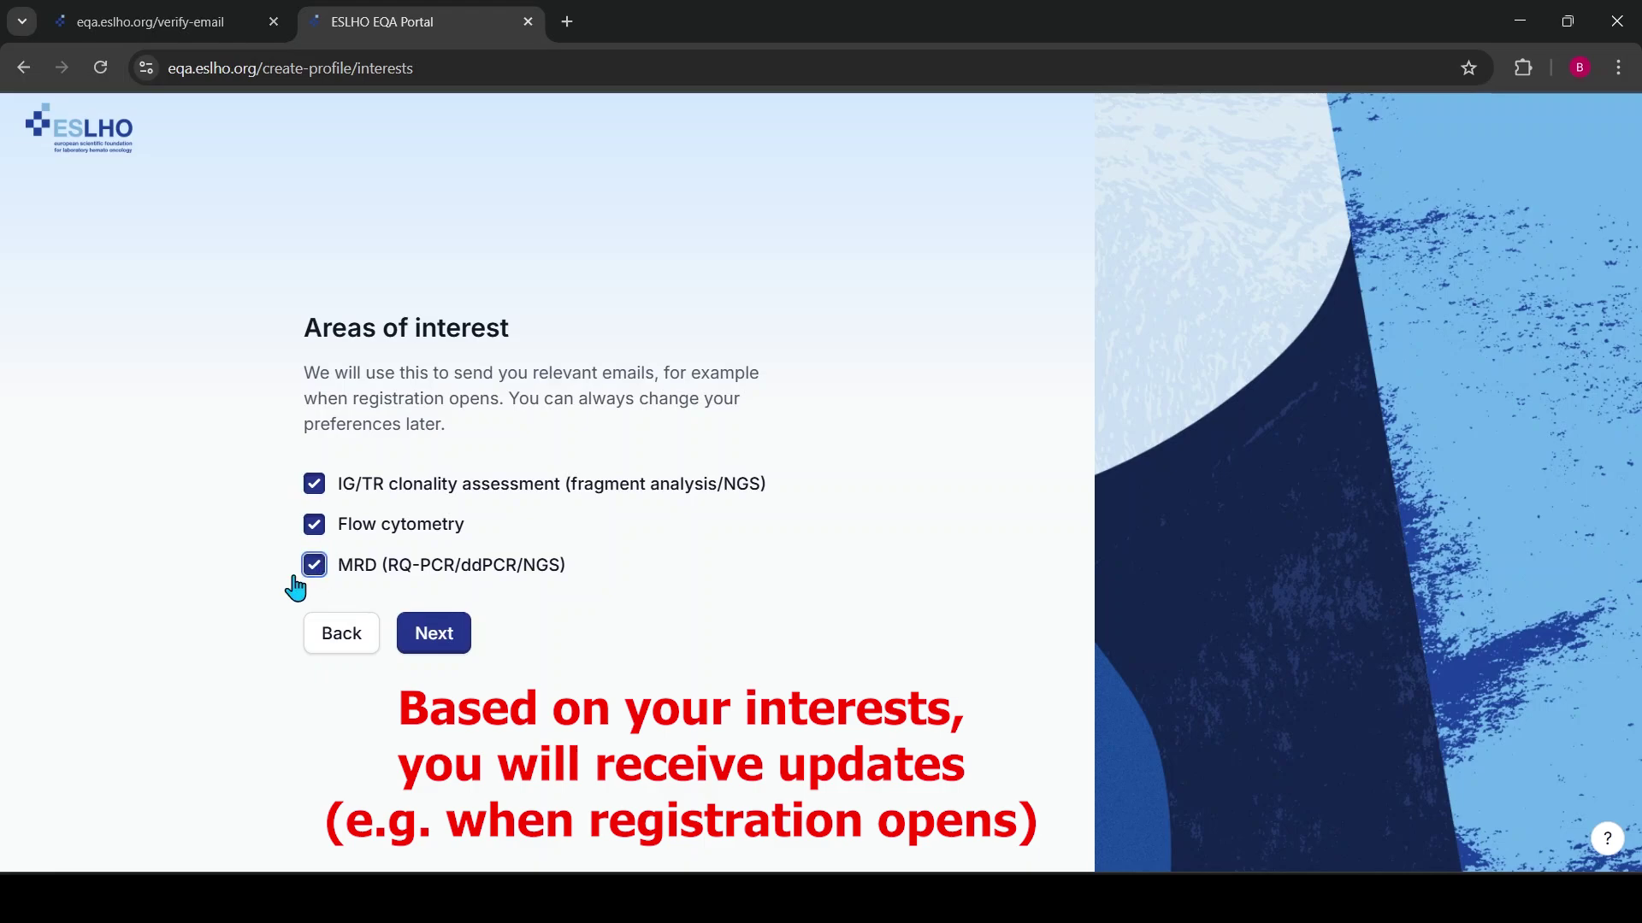
click(440, 642)
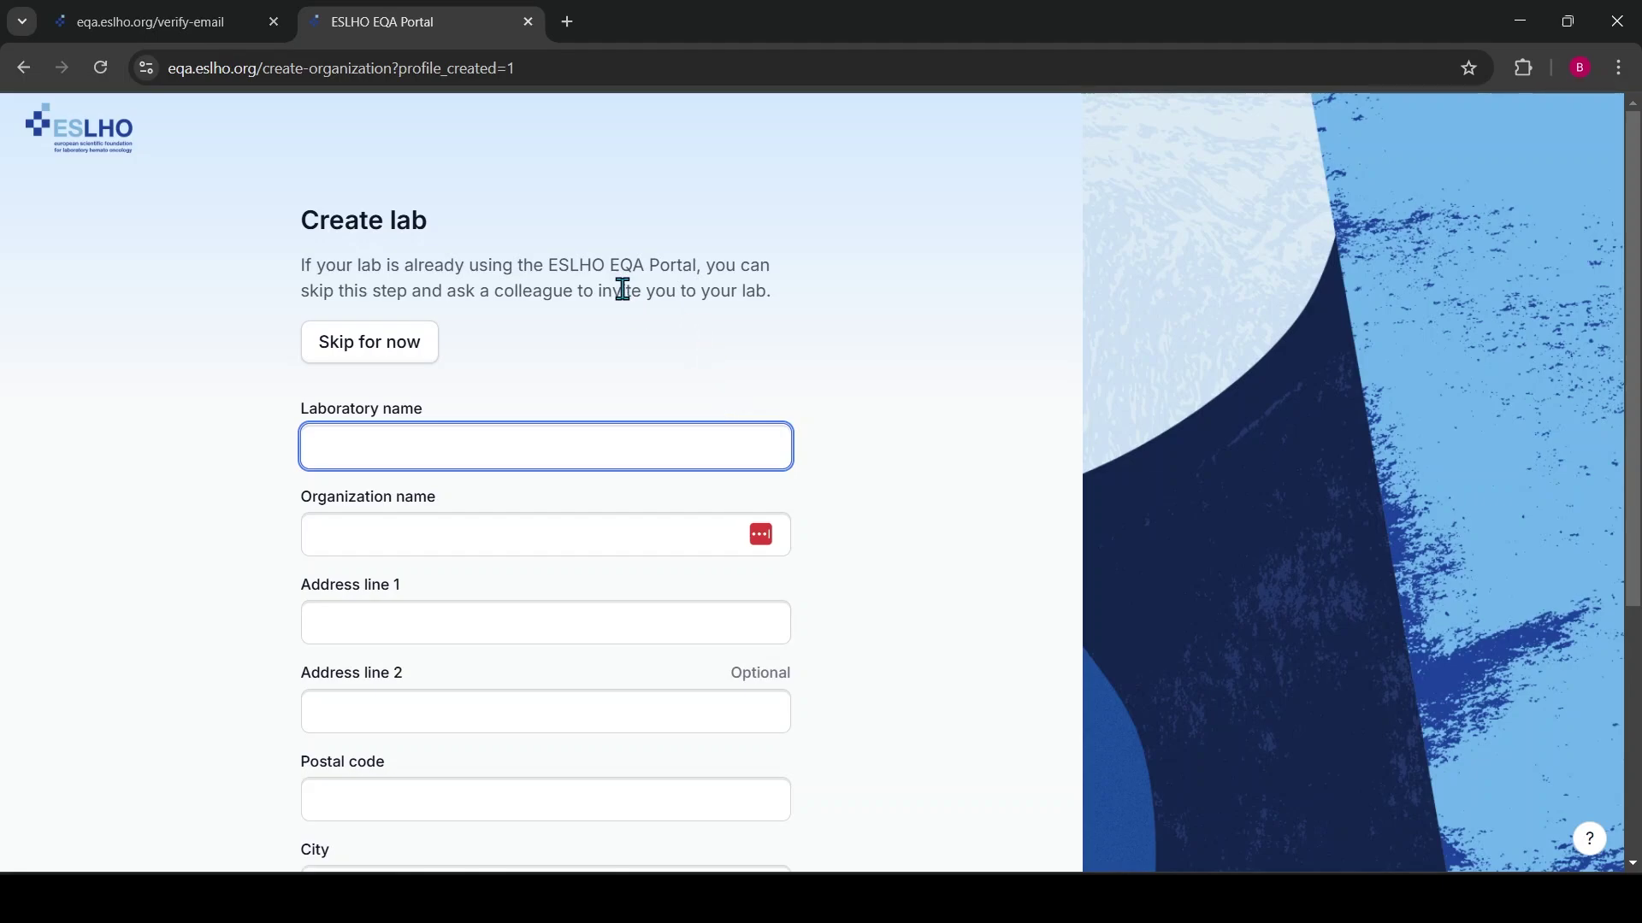
Enter lab name 'ESLHO lab', the organization name and the street address
click(325, 445)
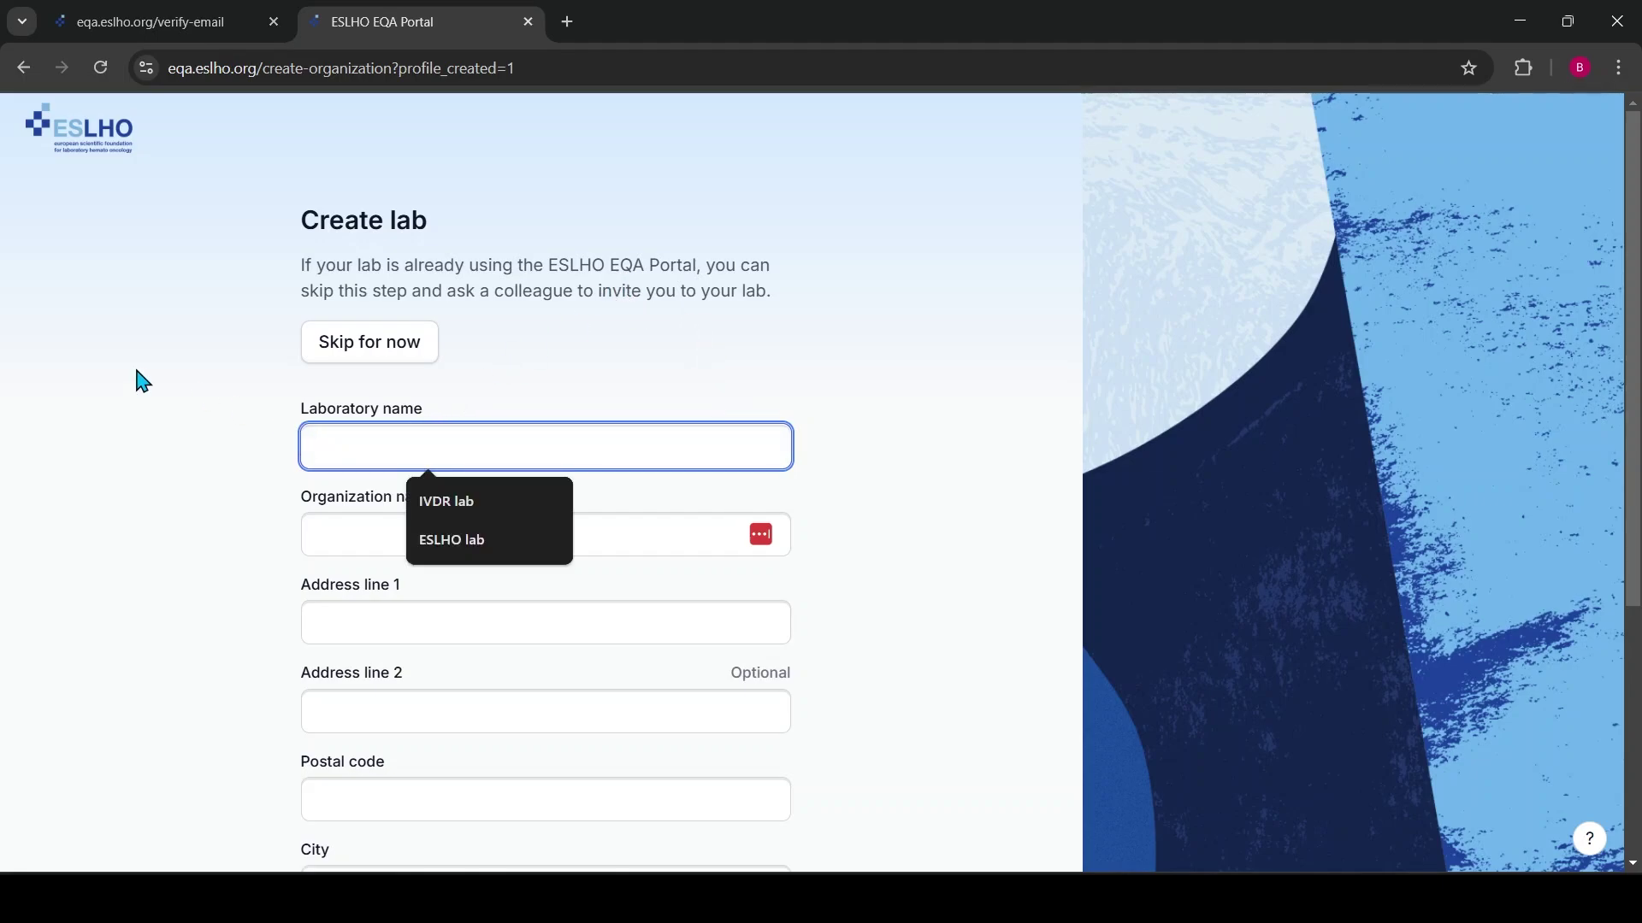
text(ESLHO lab)
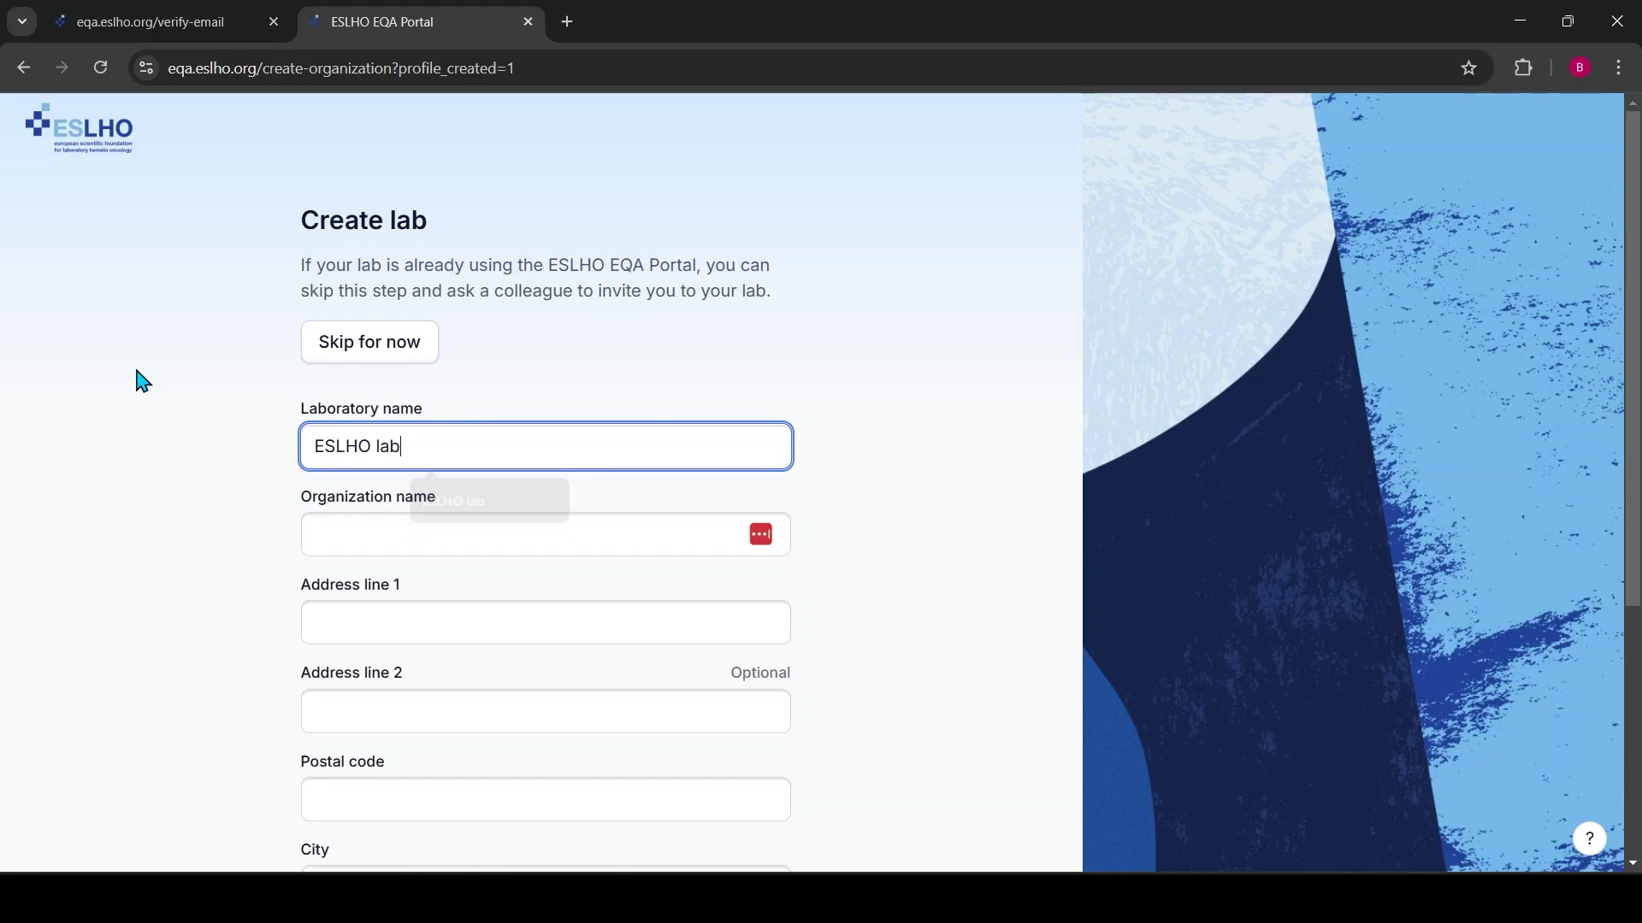
scroll(268, 461, down, 4)
click(379, 222)
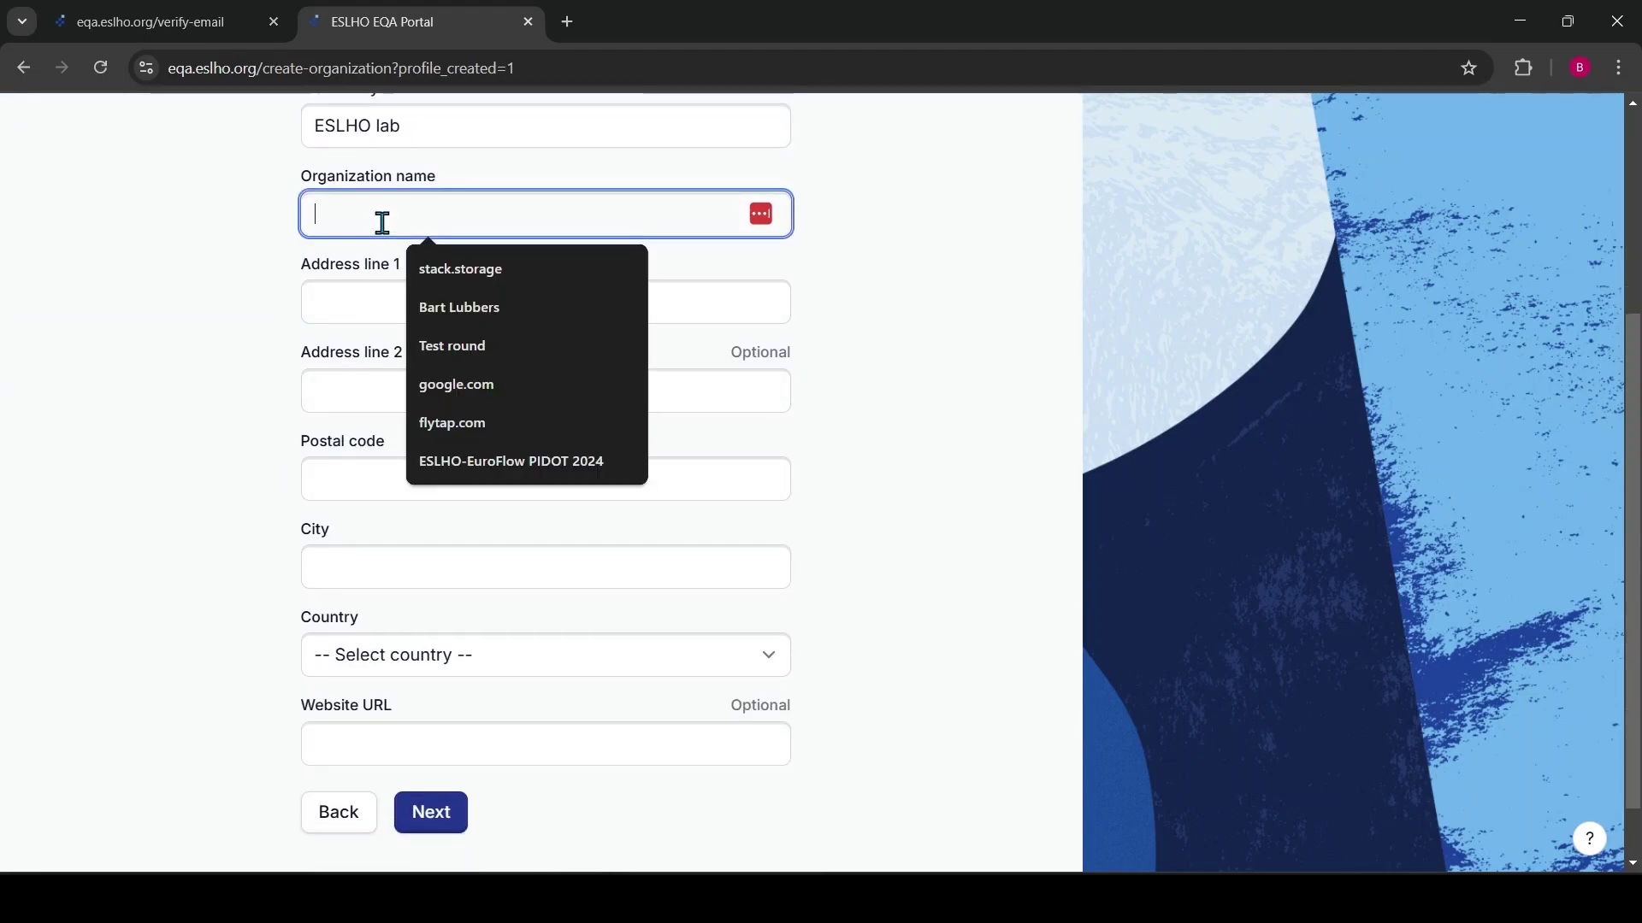
text(ESLHO)
key(Tab)
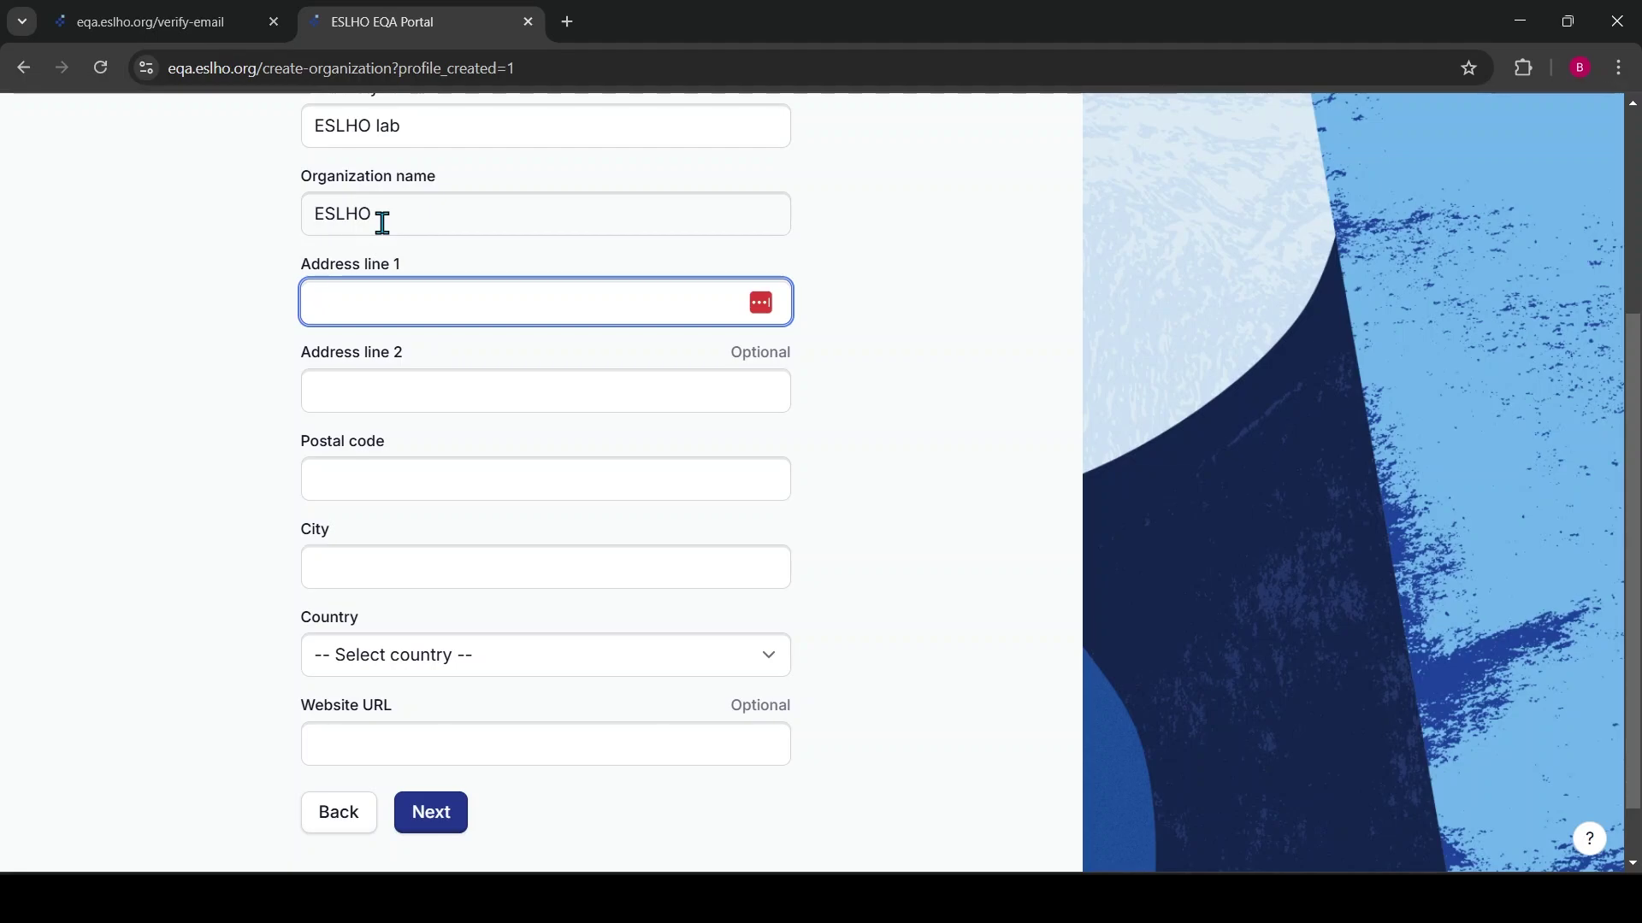
text(Dree)
key(Down)
key(Return)
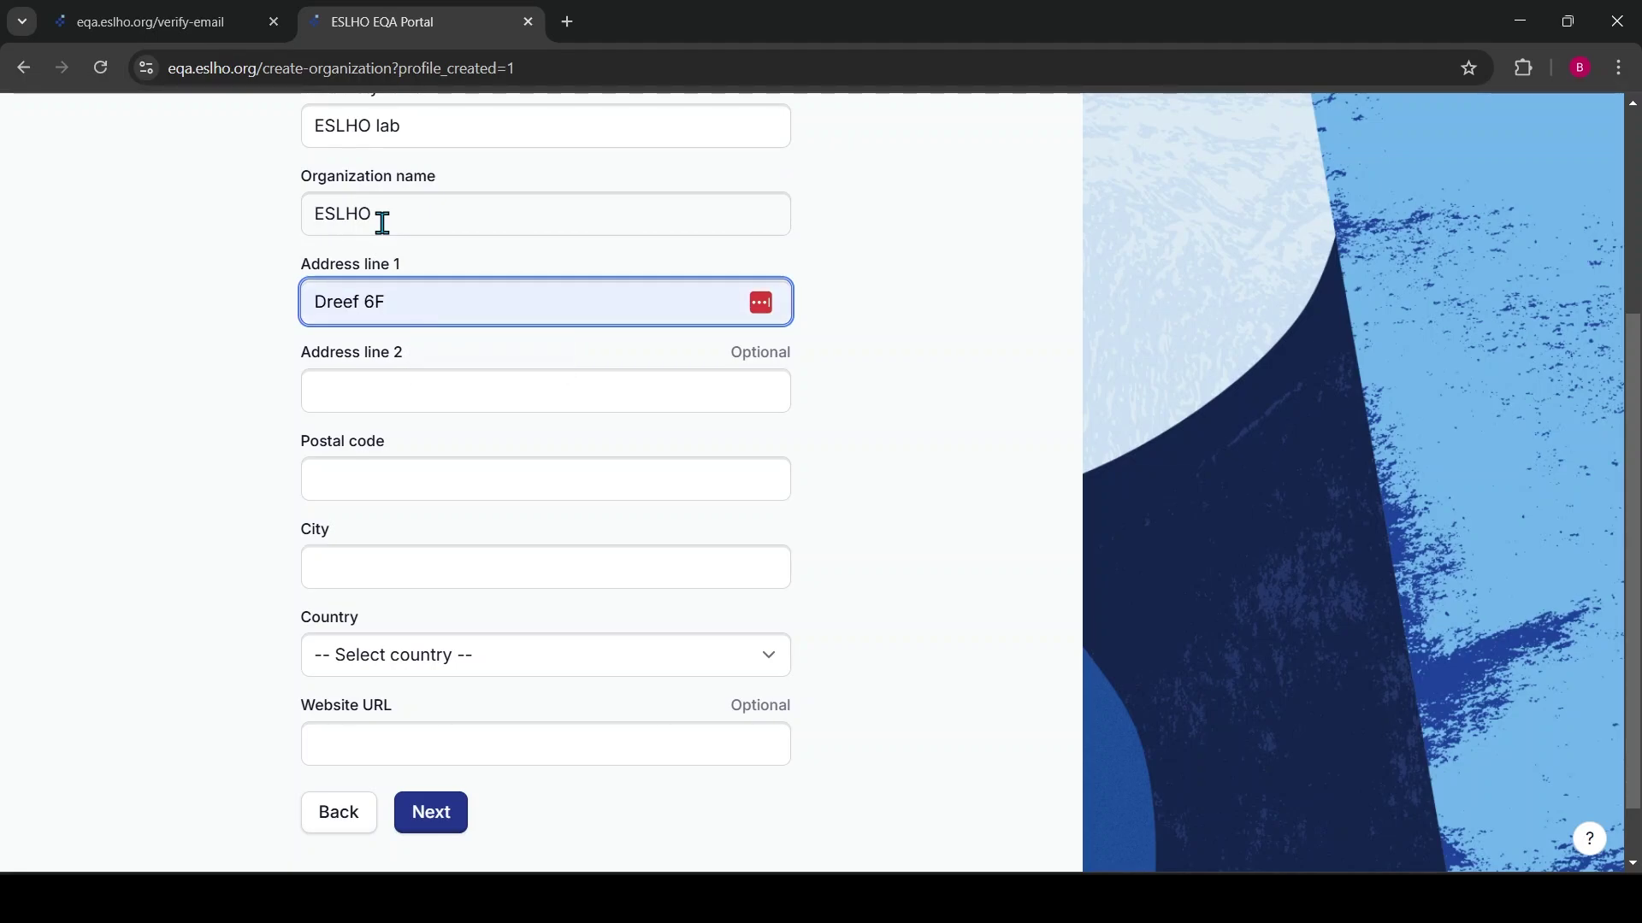
key(Tab)
key(Tab)
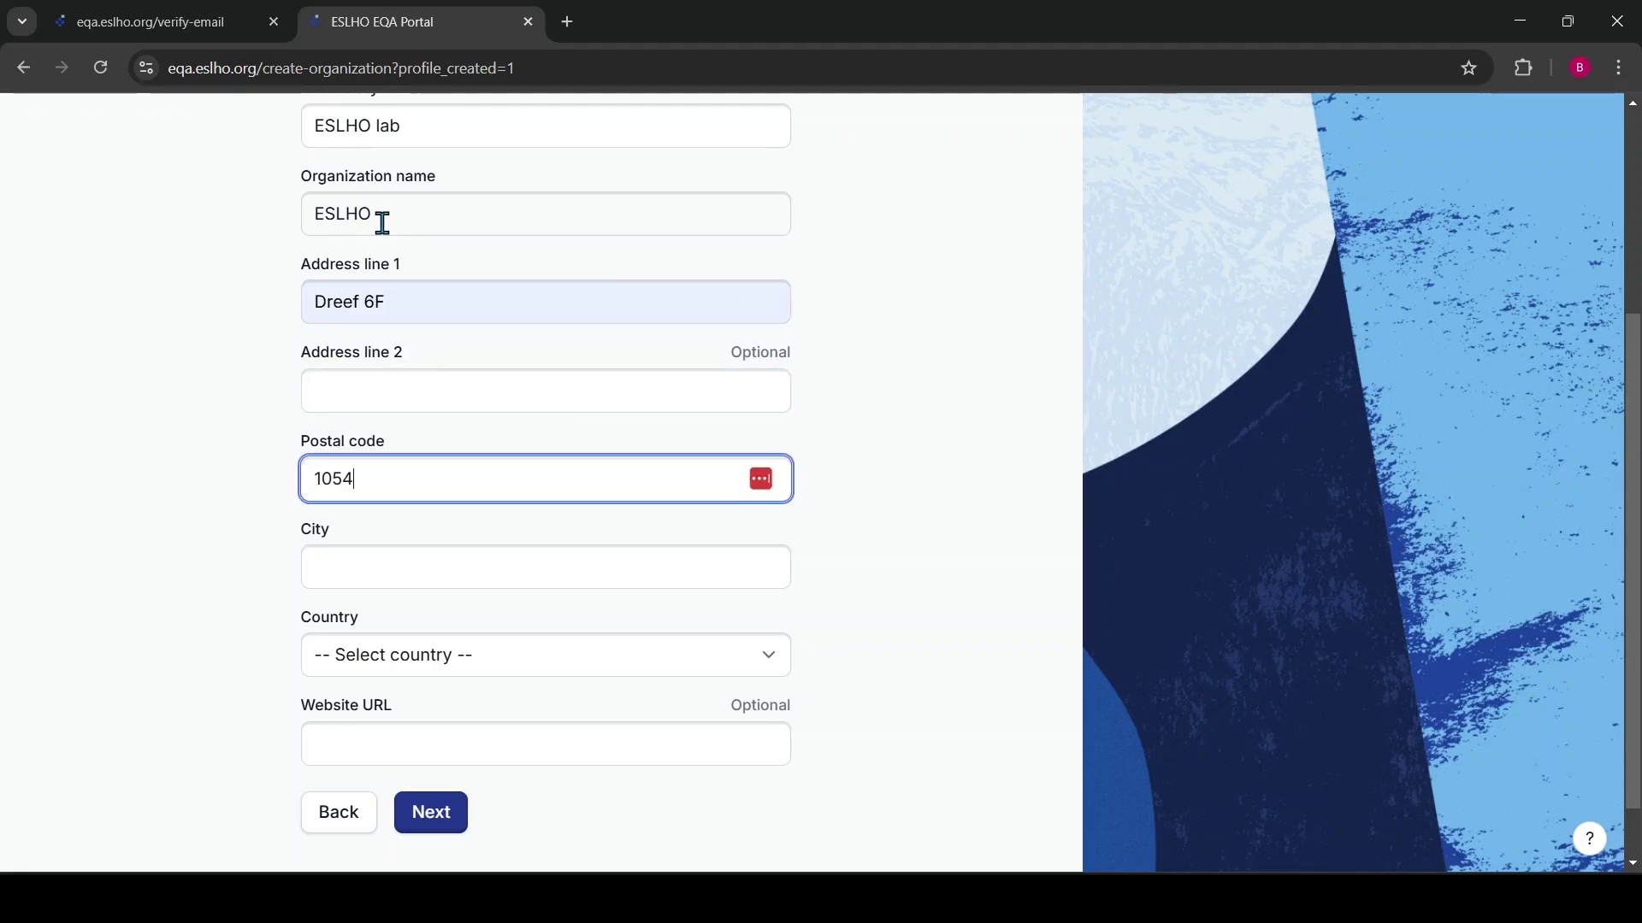
text(105)
key(BackSpace)
key(BackSpace)
key(BackSpace)
text(72)
key(Down)
key(Return)
key(Tab)
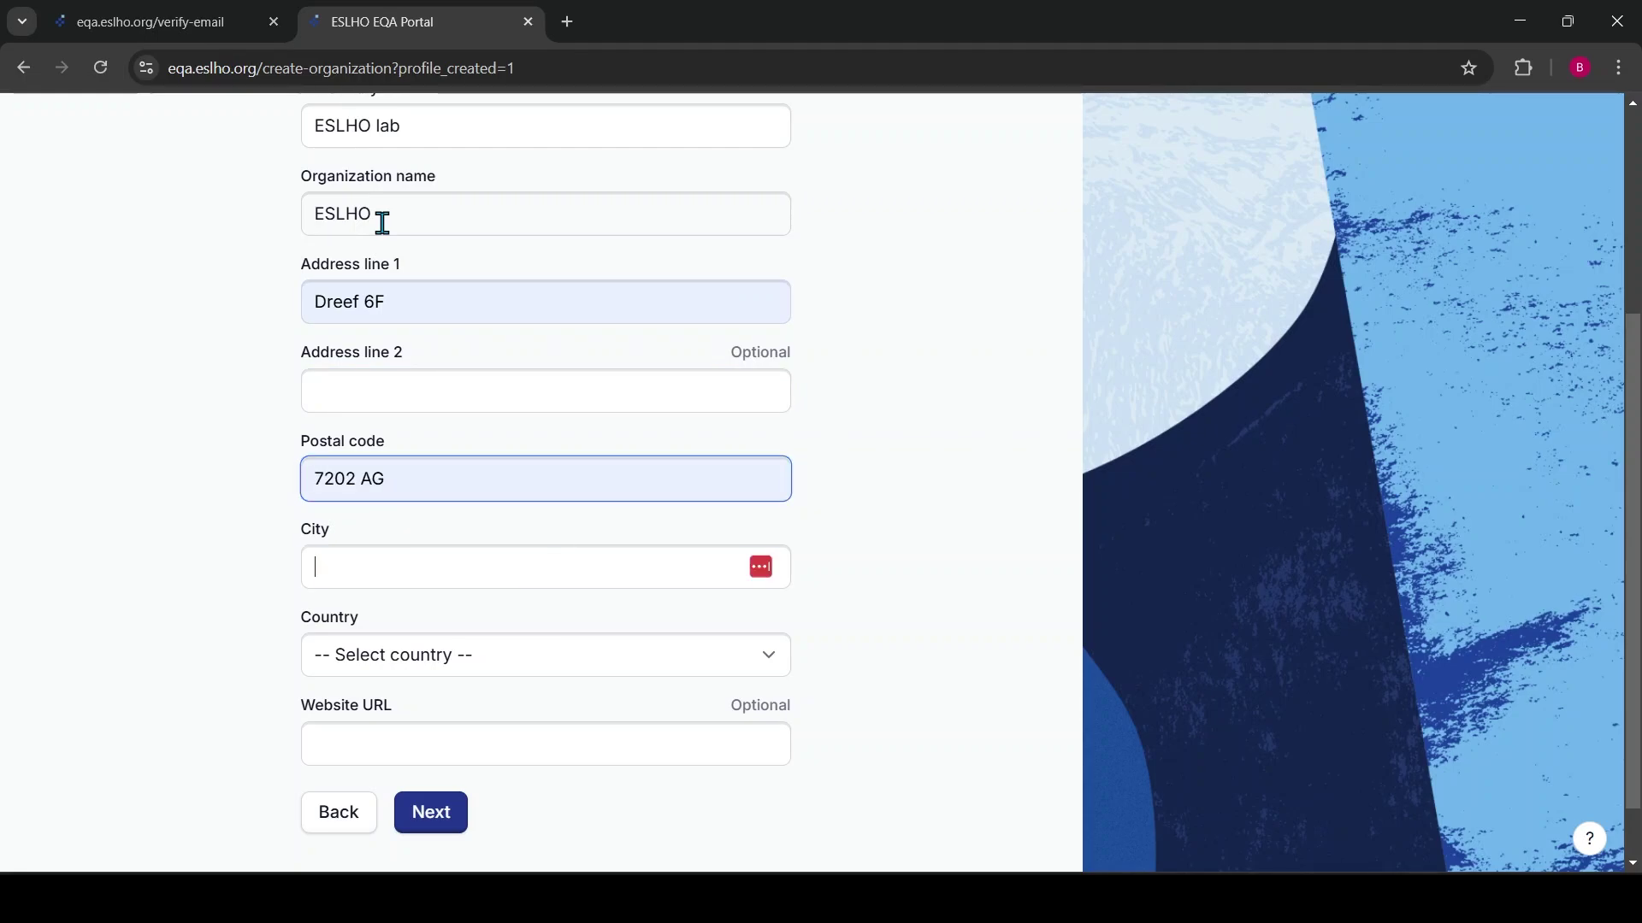
text(zut)
key(Down)
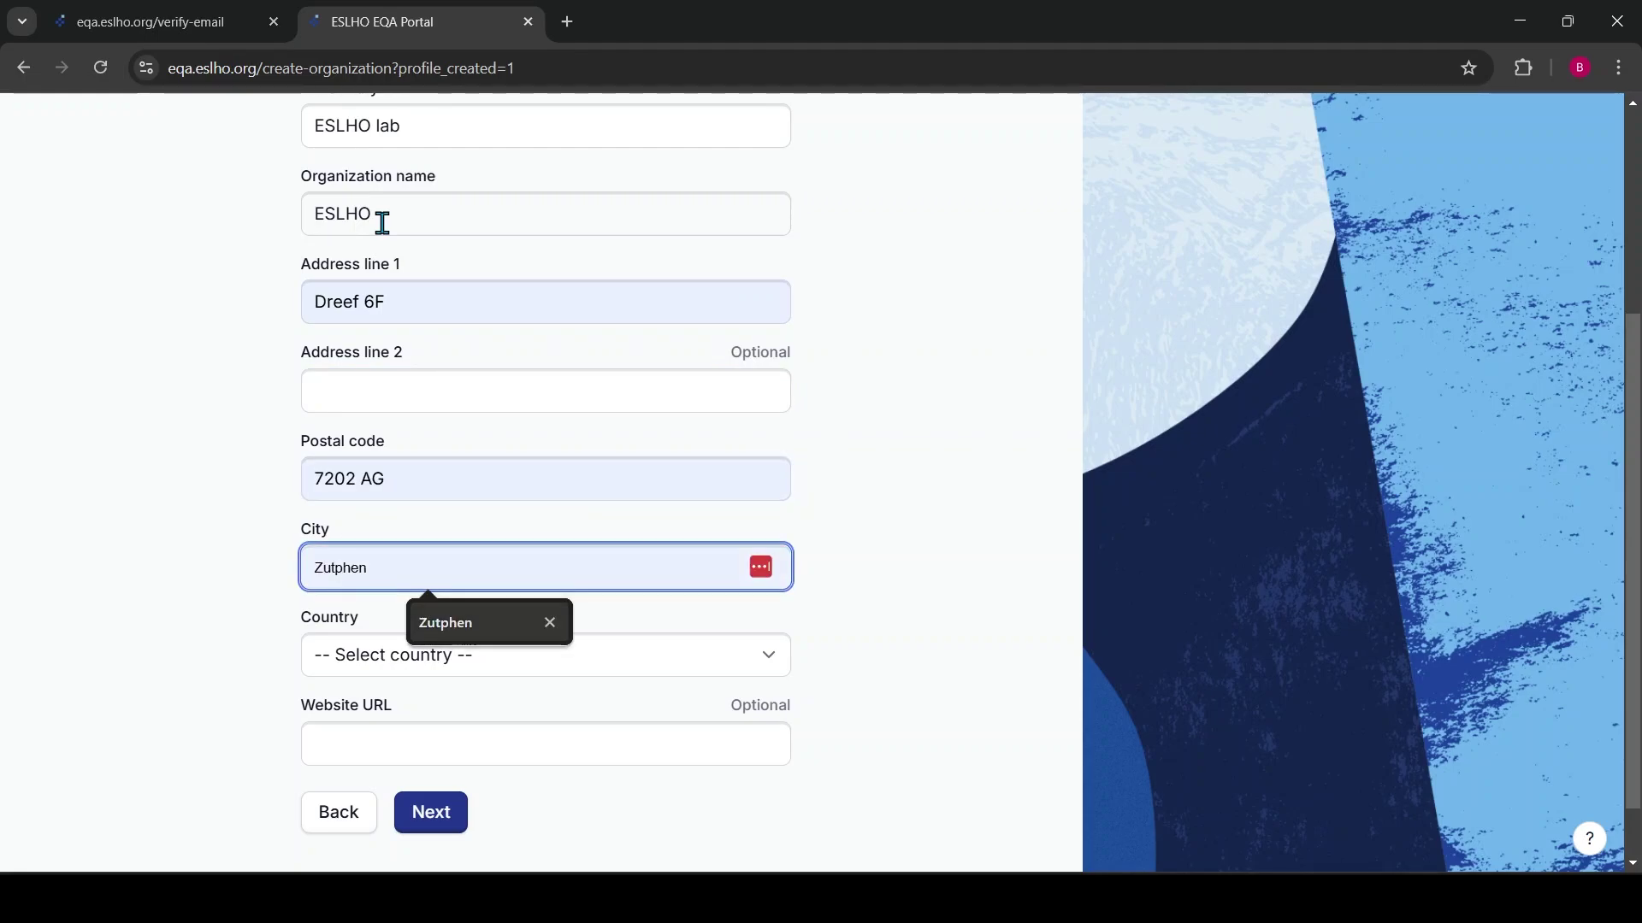
key(Return)
key(Tab)
text(neth)
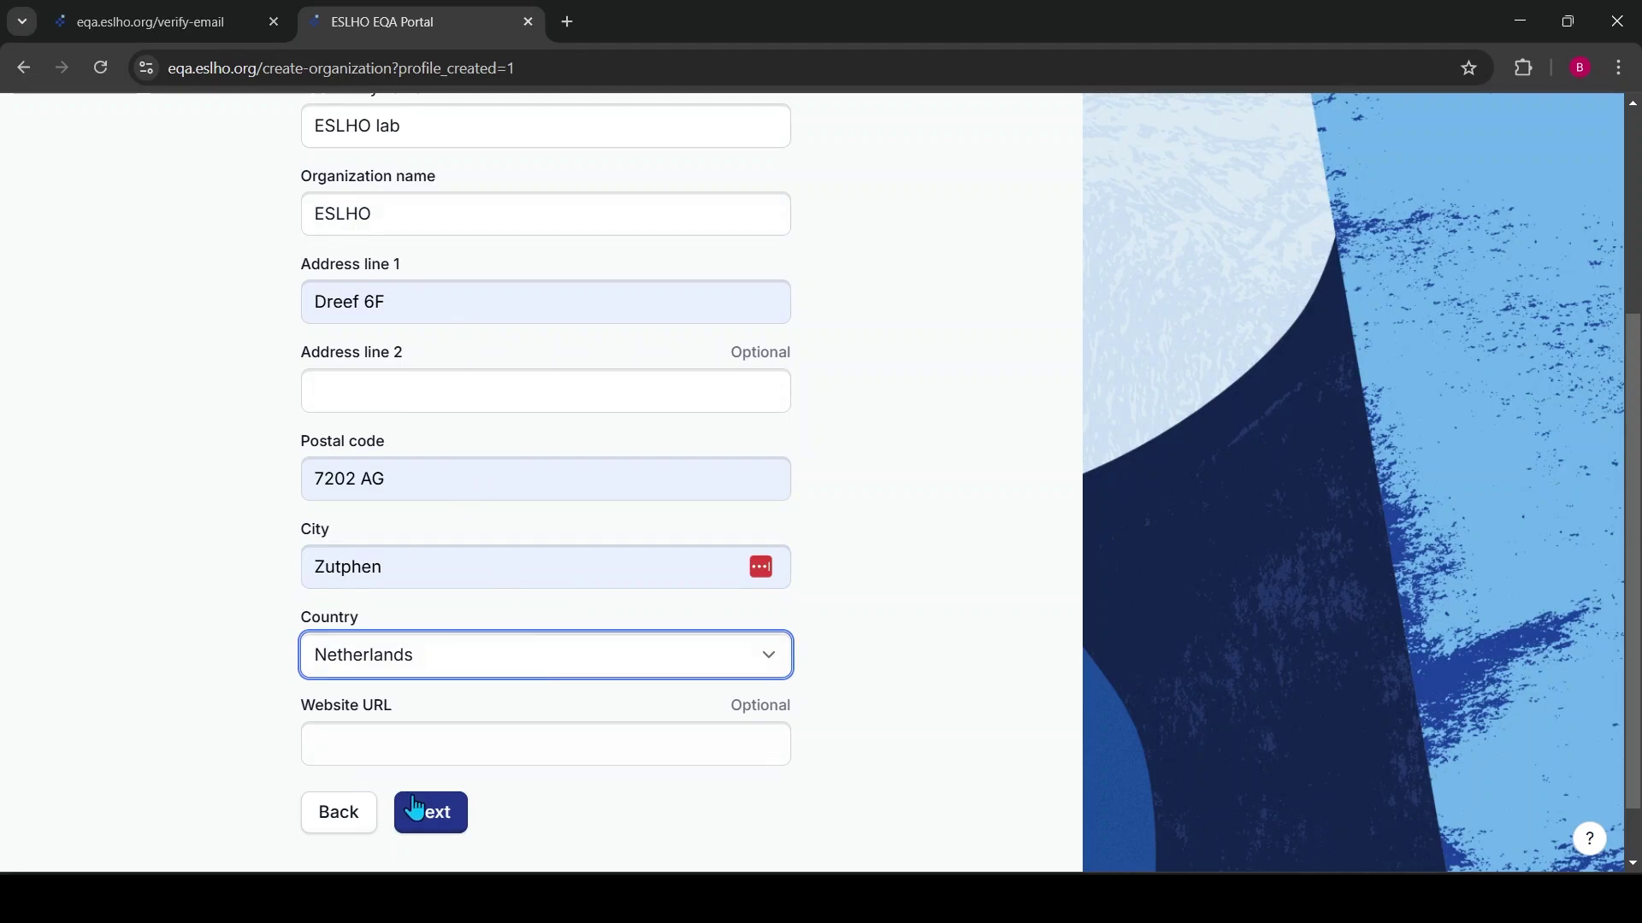
click(428, 757)
text(www.eslho.or)
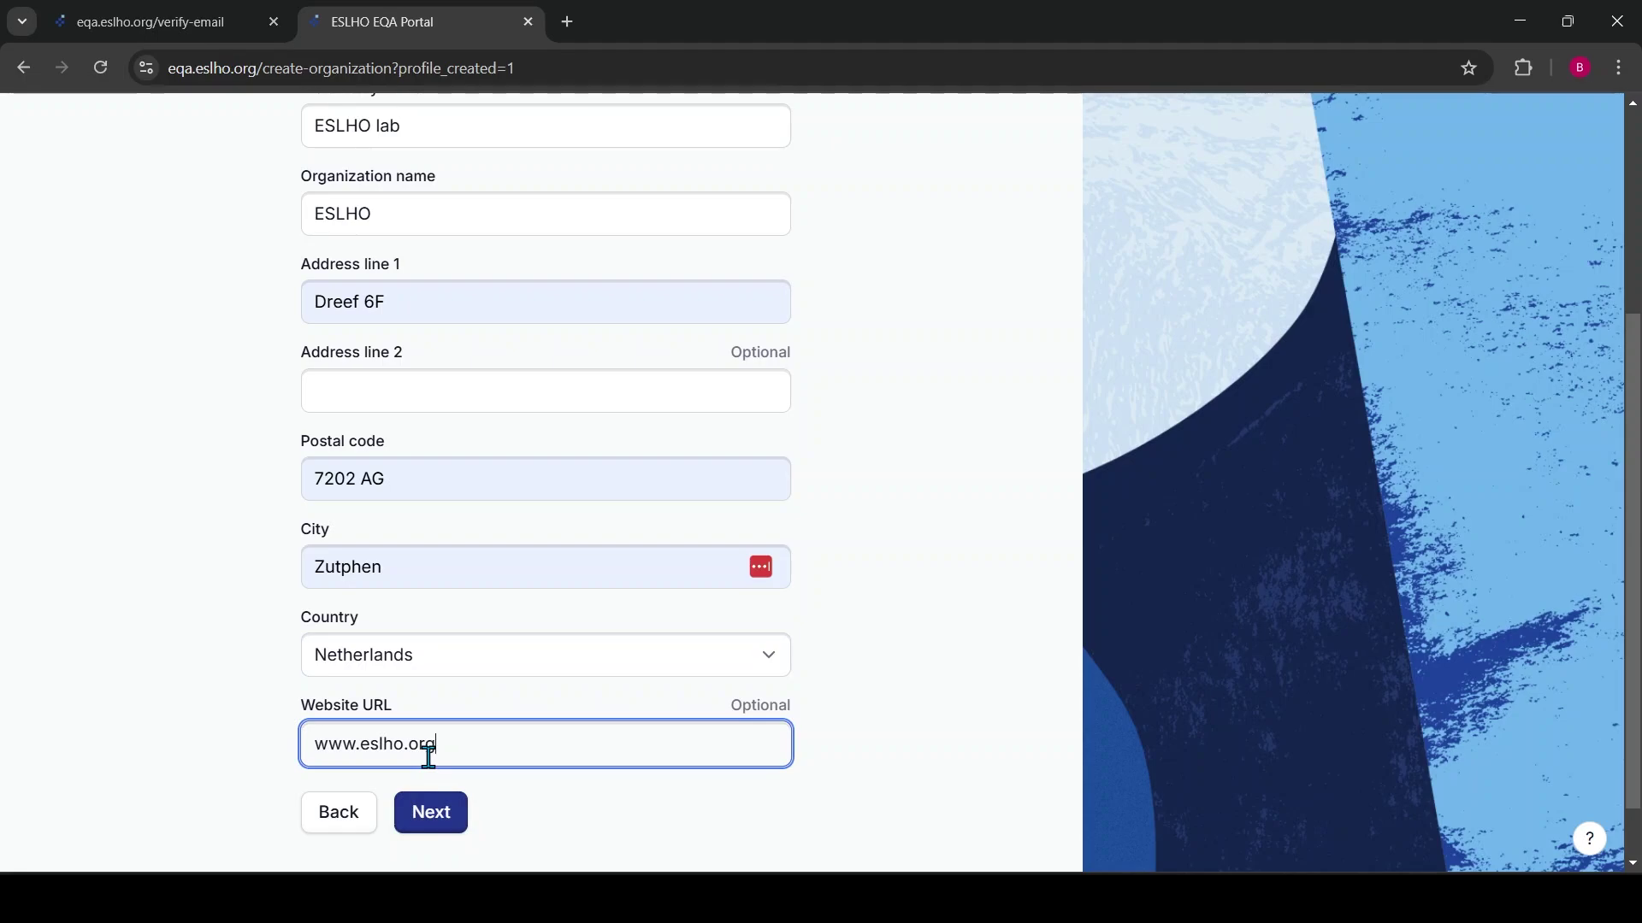
text(g)
click(438, 816)
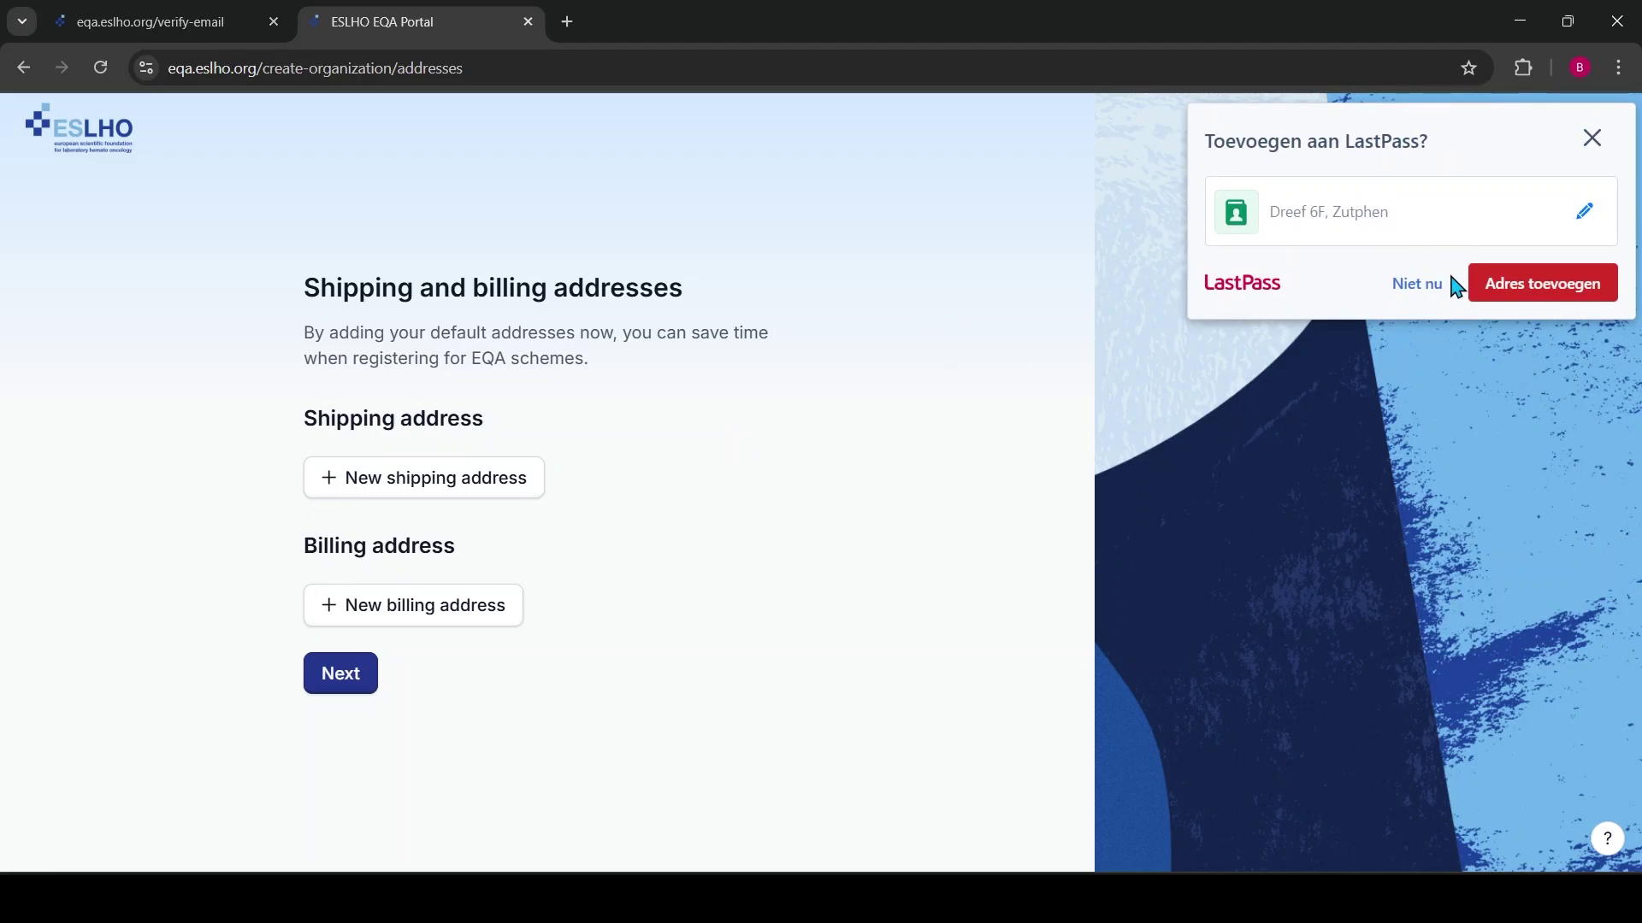
Start a shipping address filled with lab details, adding the recipient's name and e-mail
click(1419, 287)
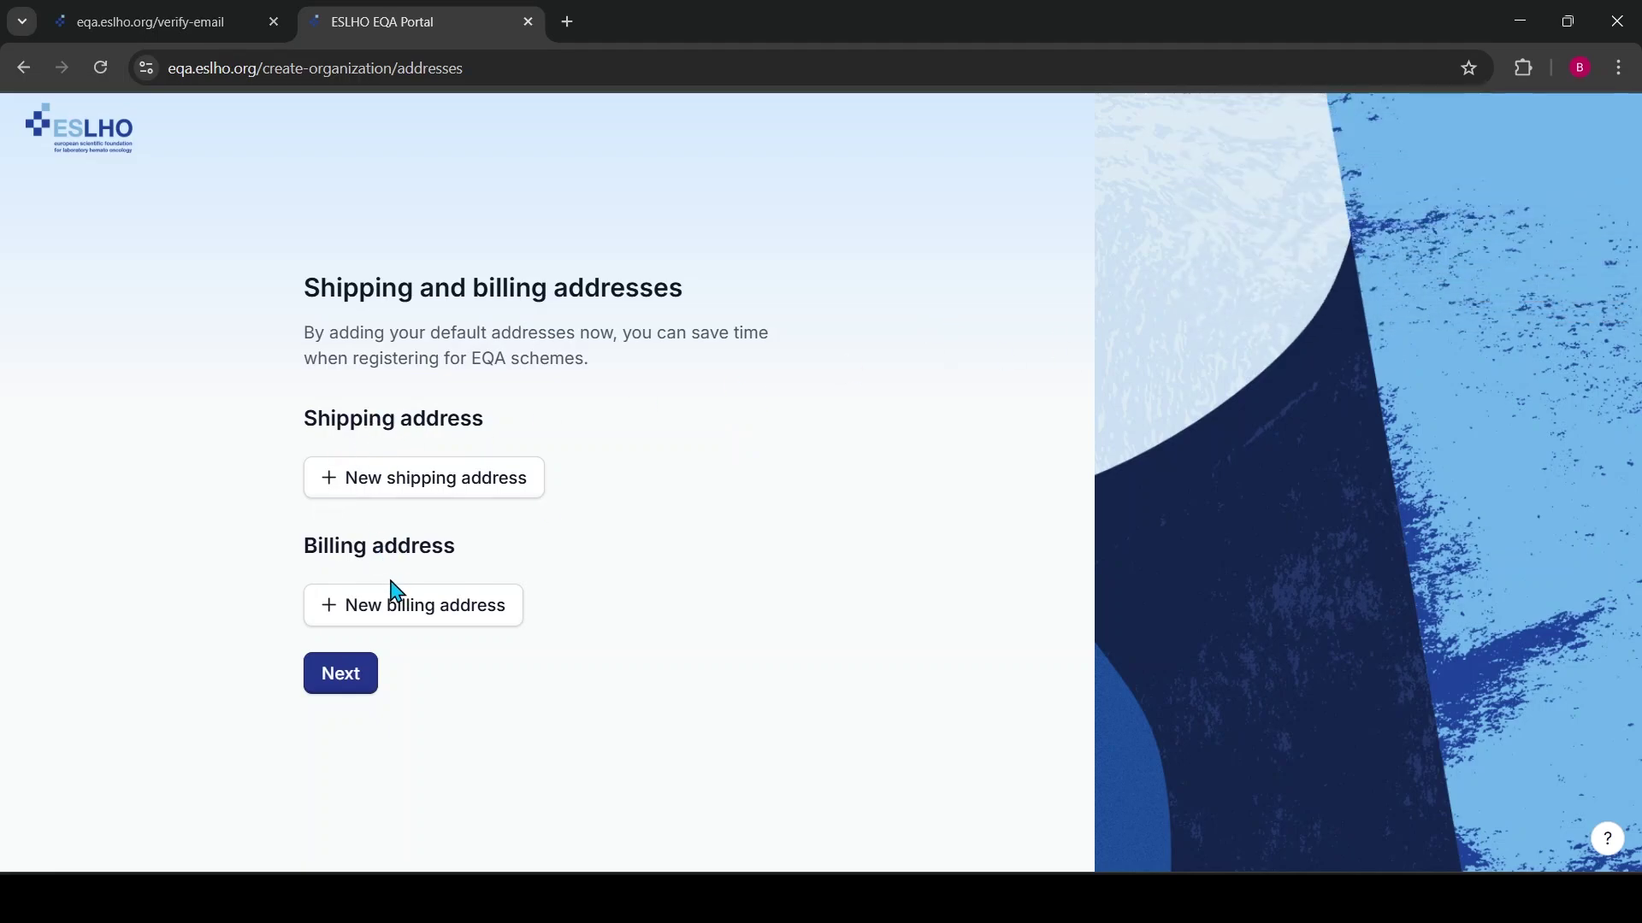
click(436, 492)
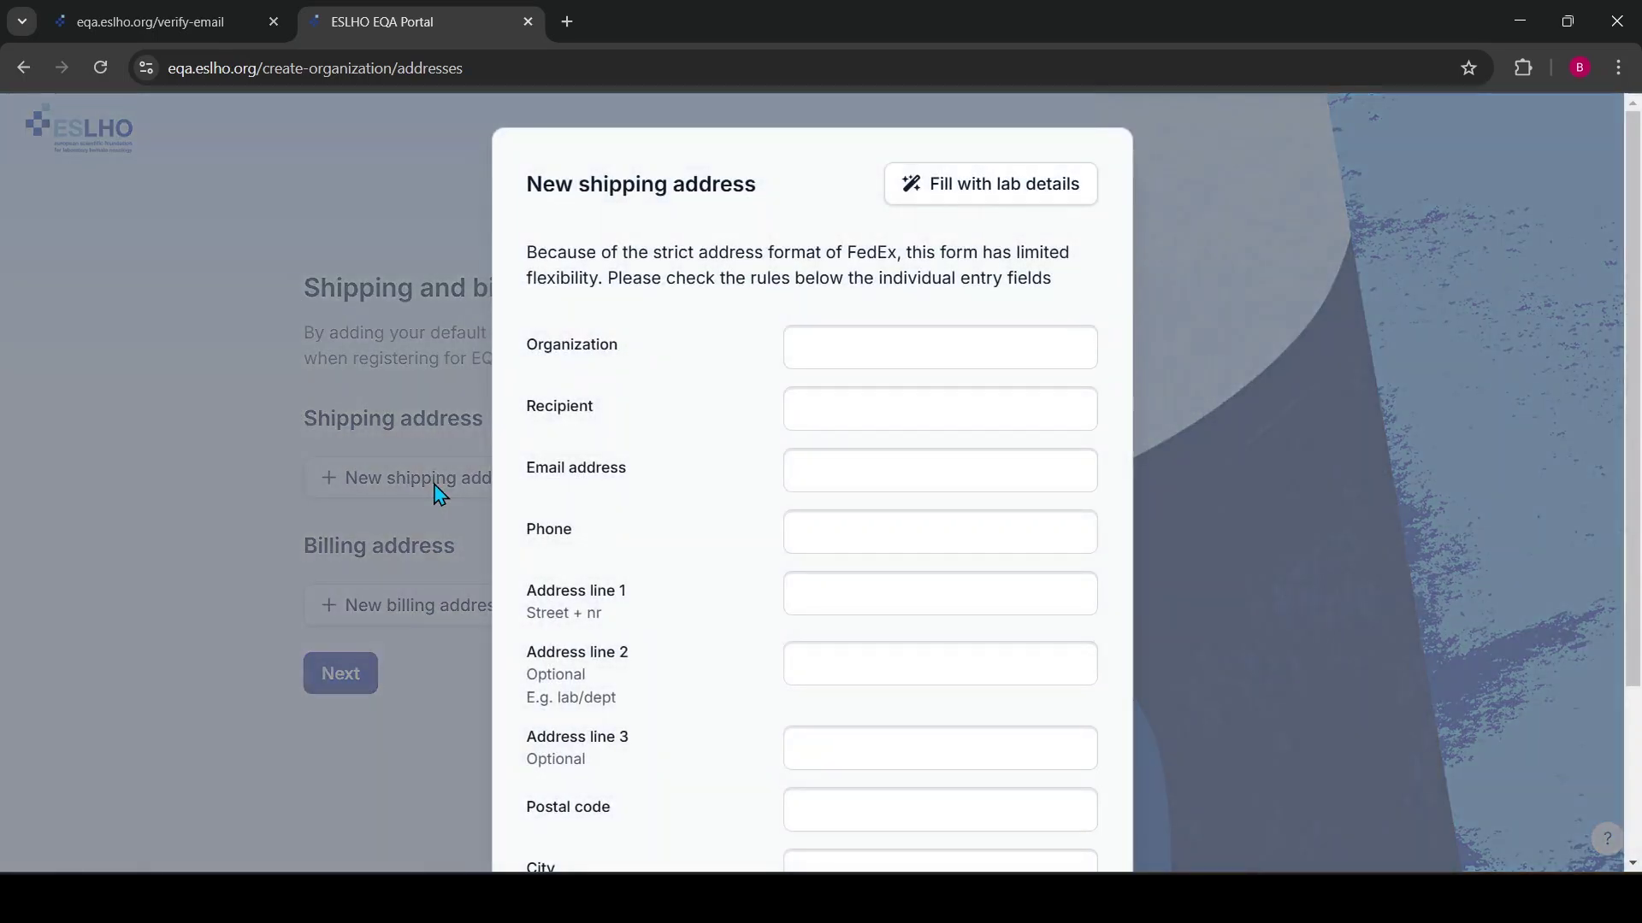
click(996, 206)
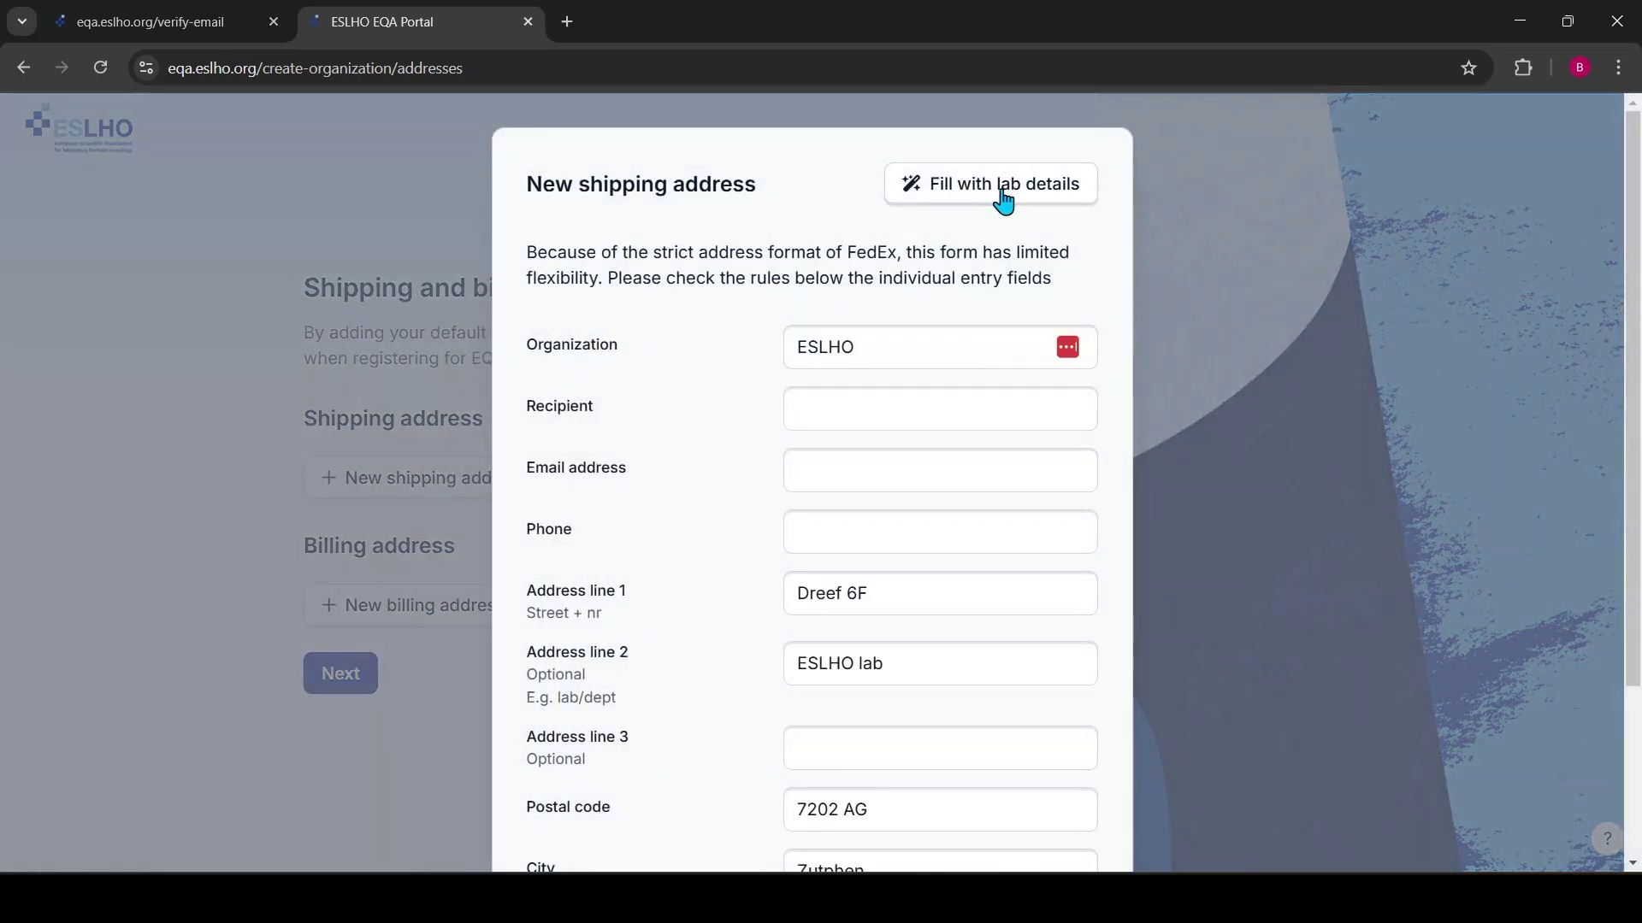
click(842, 419)
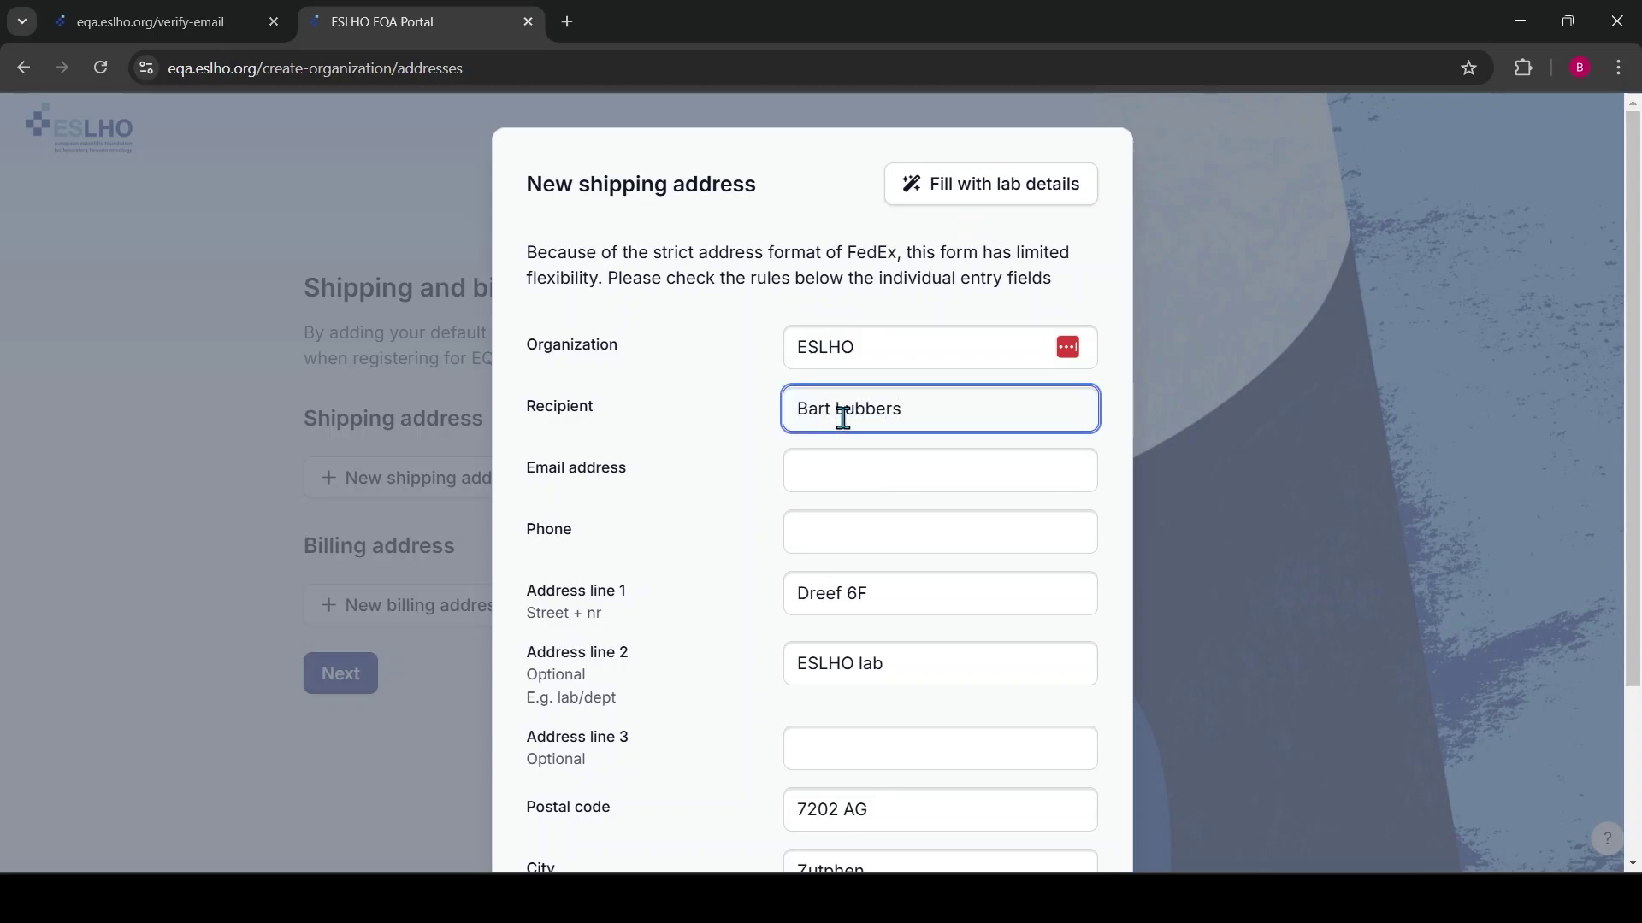
key(Tab)
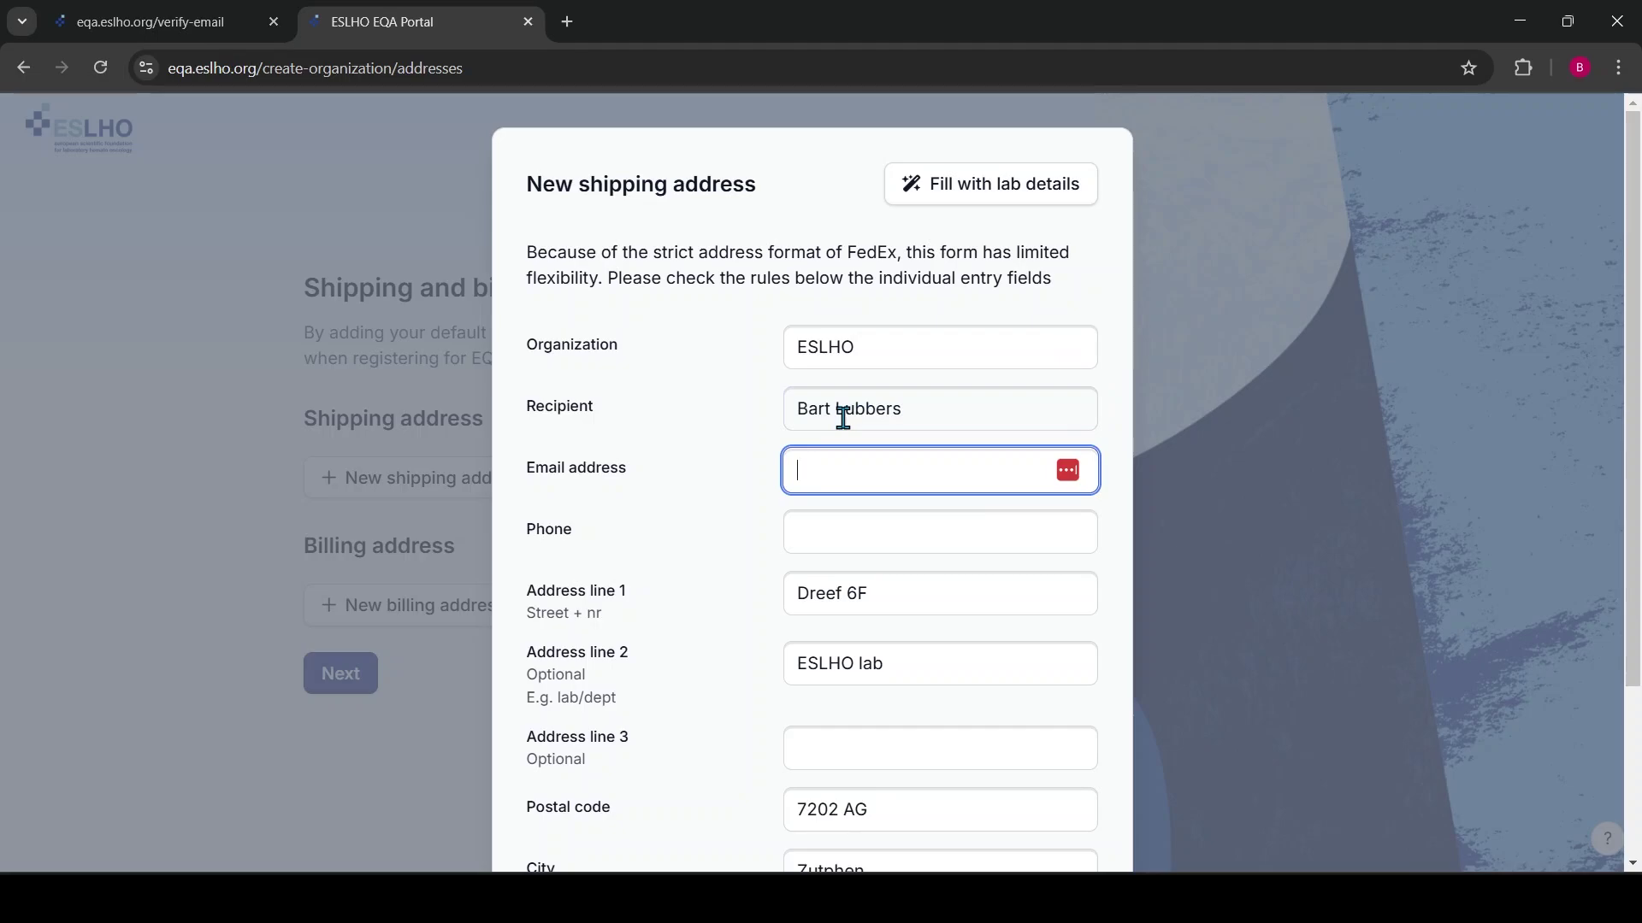
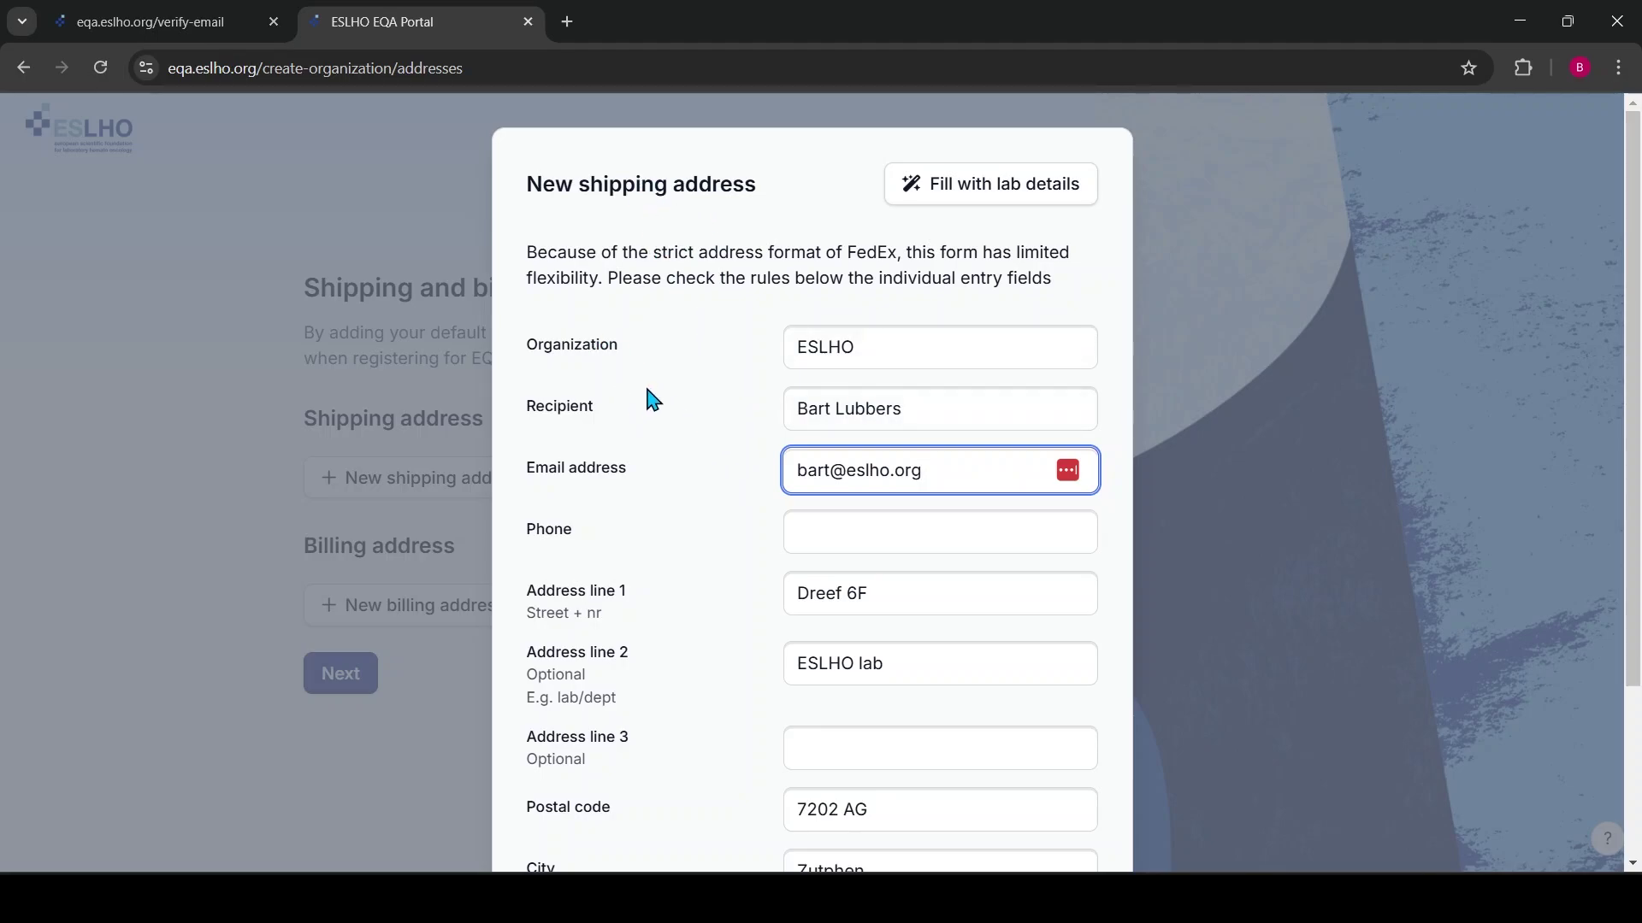
Enter the recipient's phone number, fix its invalid character, and save the address
click(863, 542)
text(01233456778$)
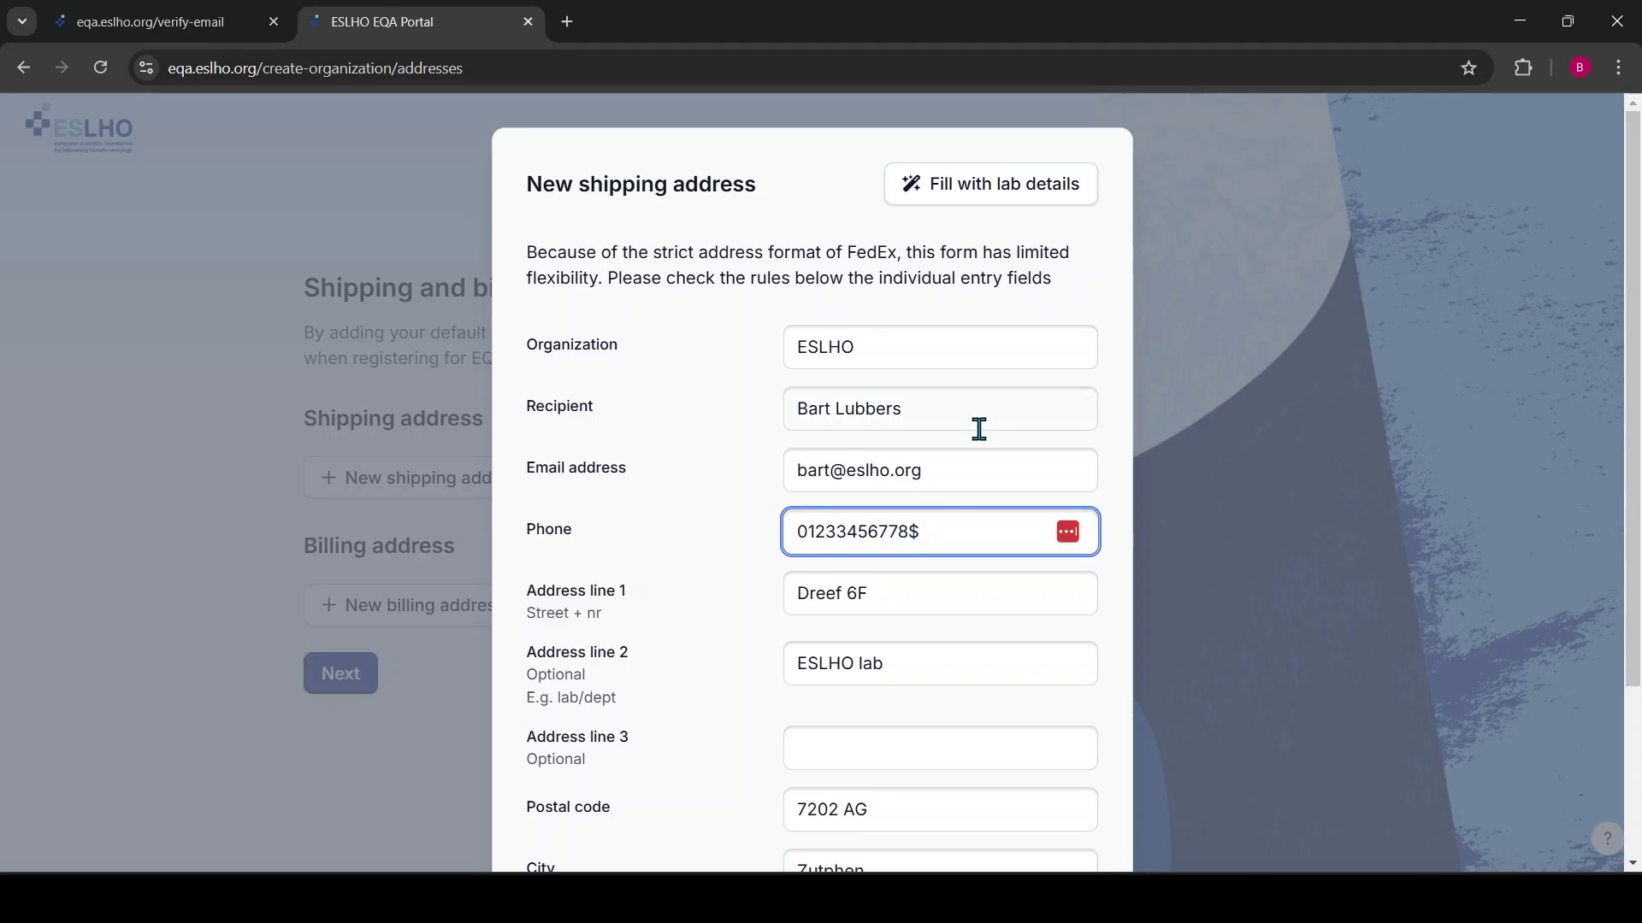
click(980, 472)
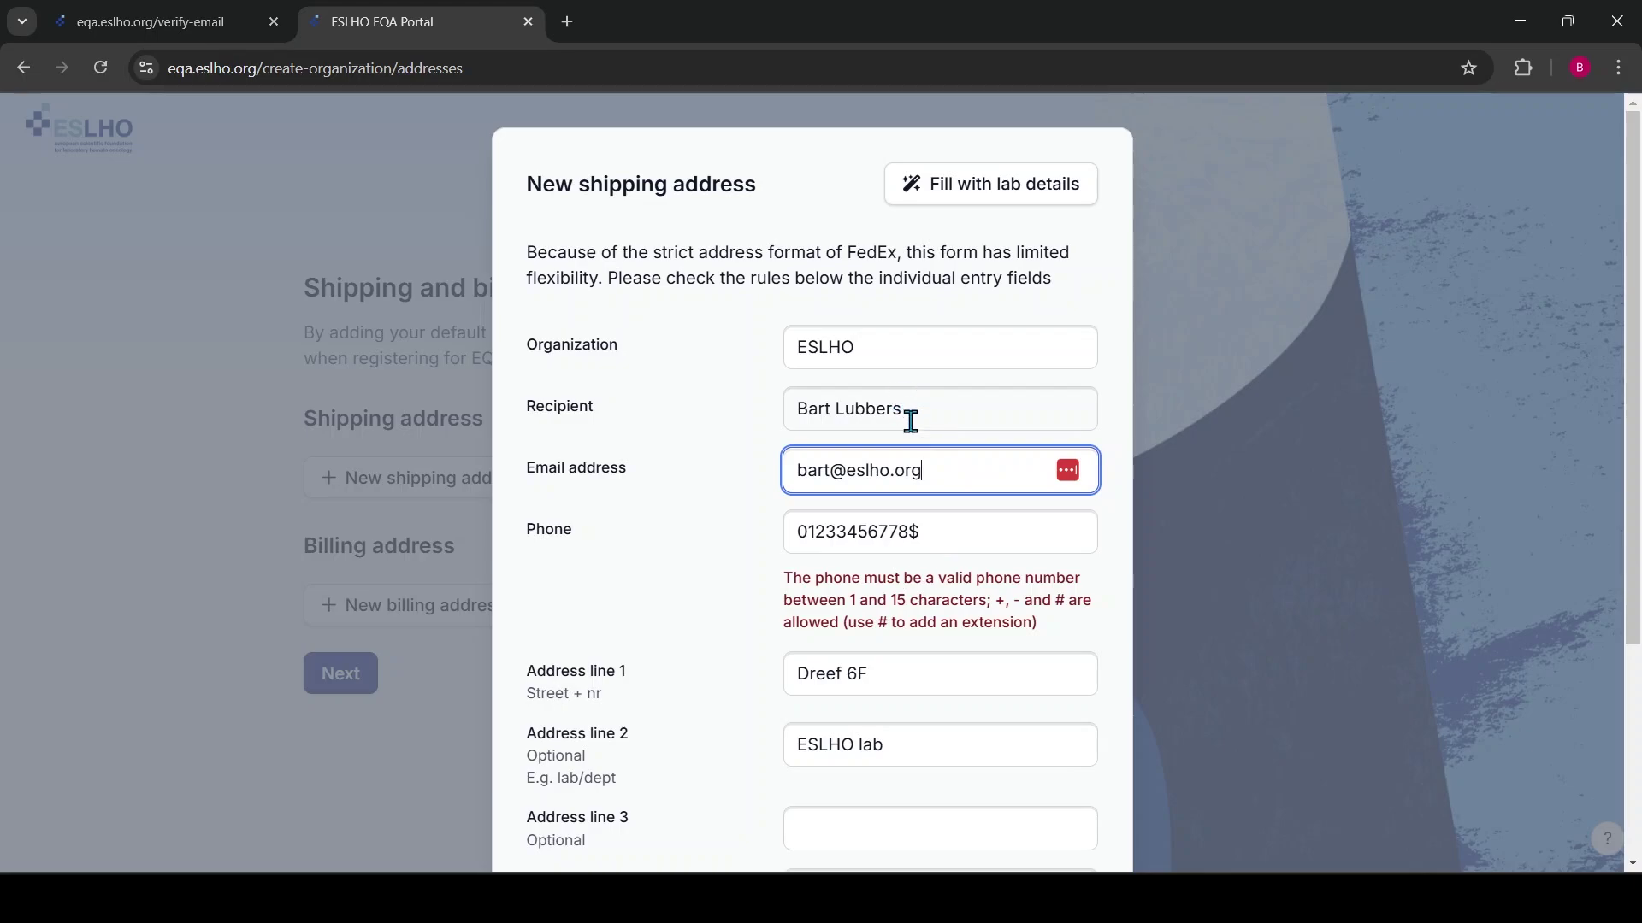
click(961, 532)
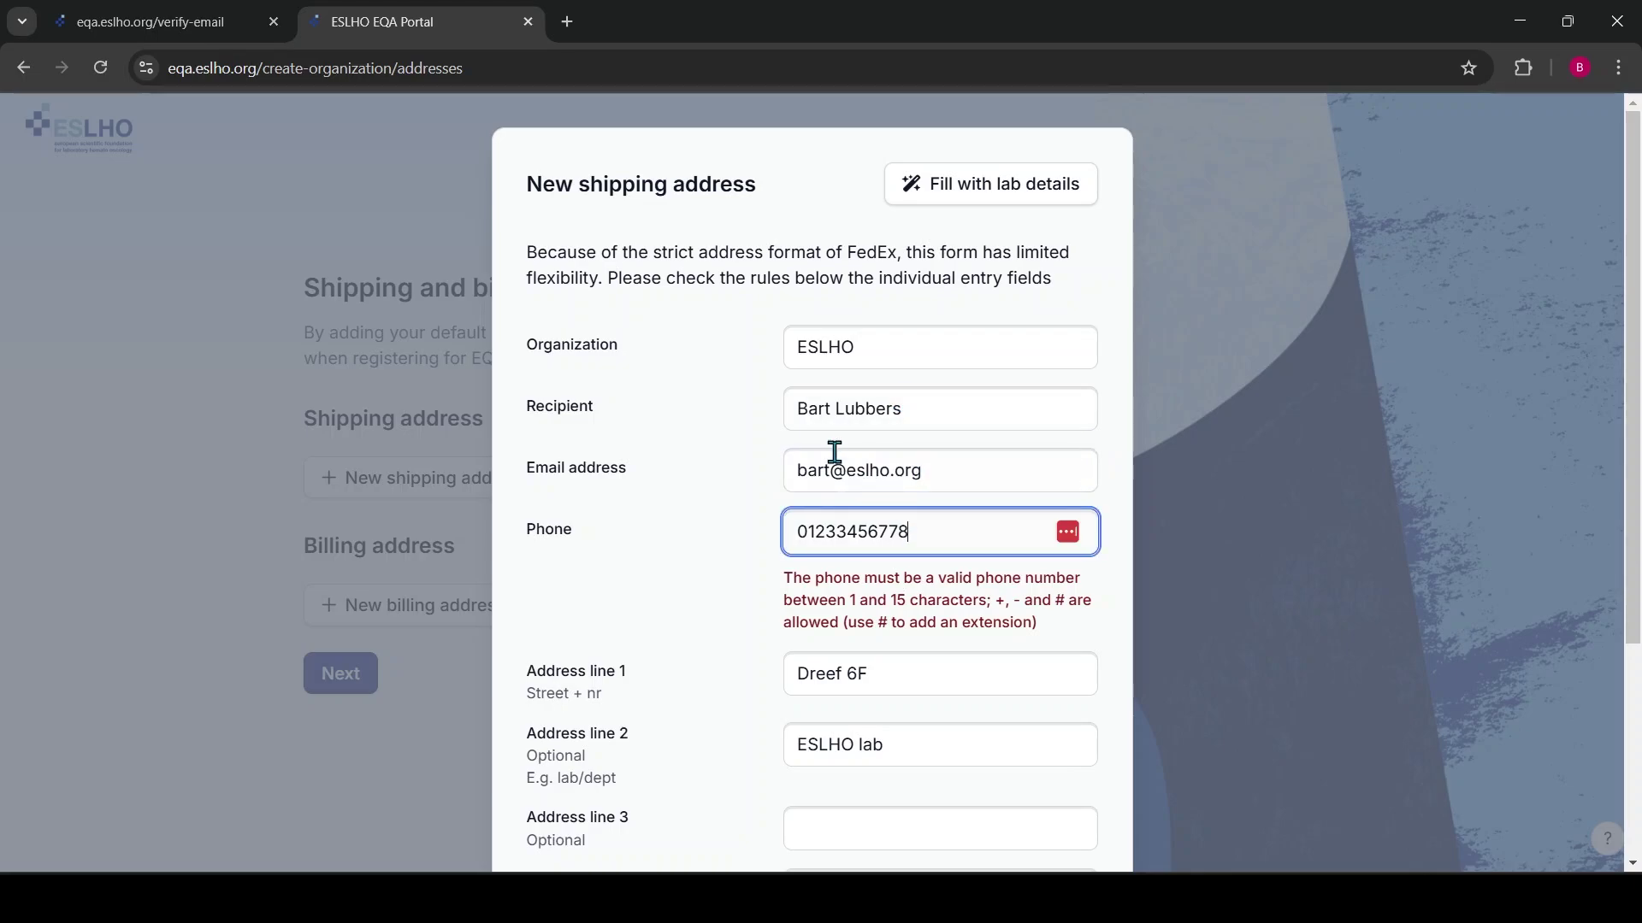
scroll(843, 459, down, 2)
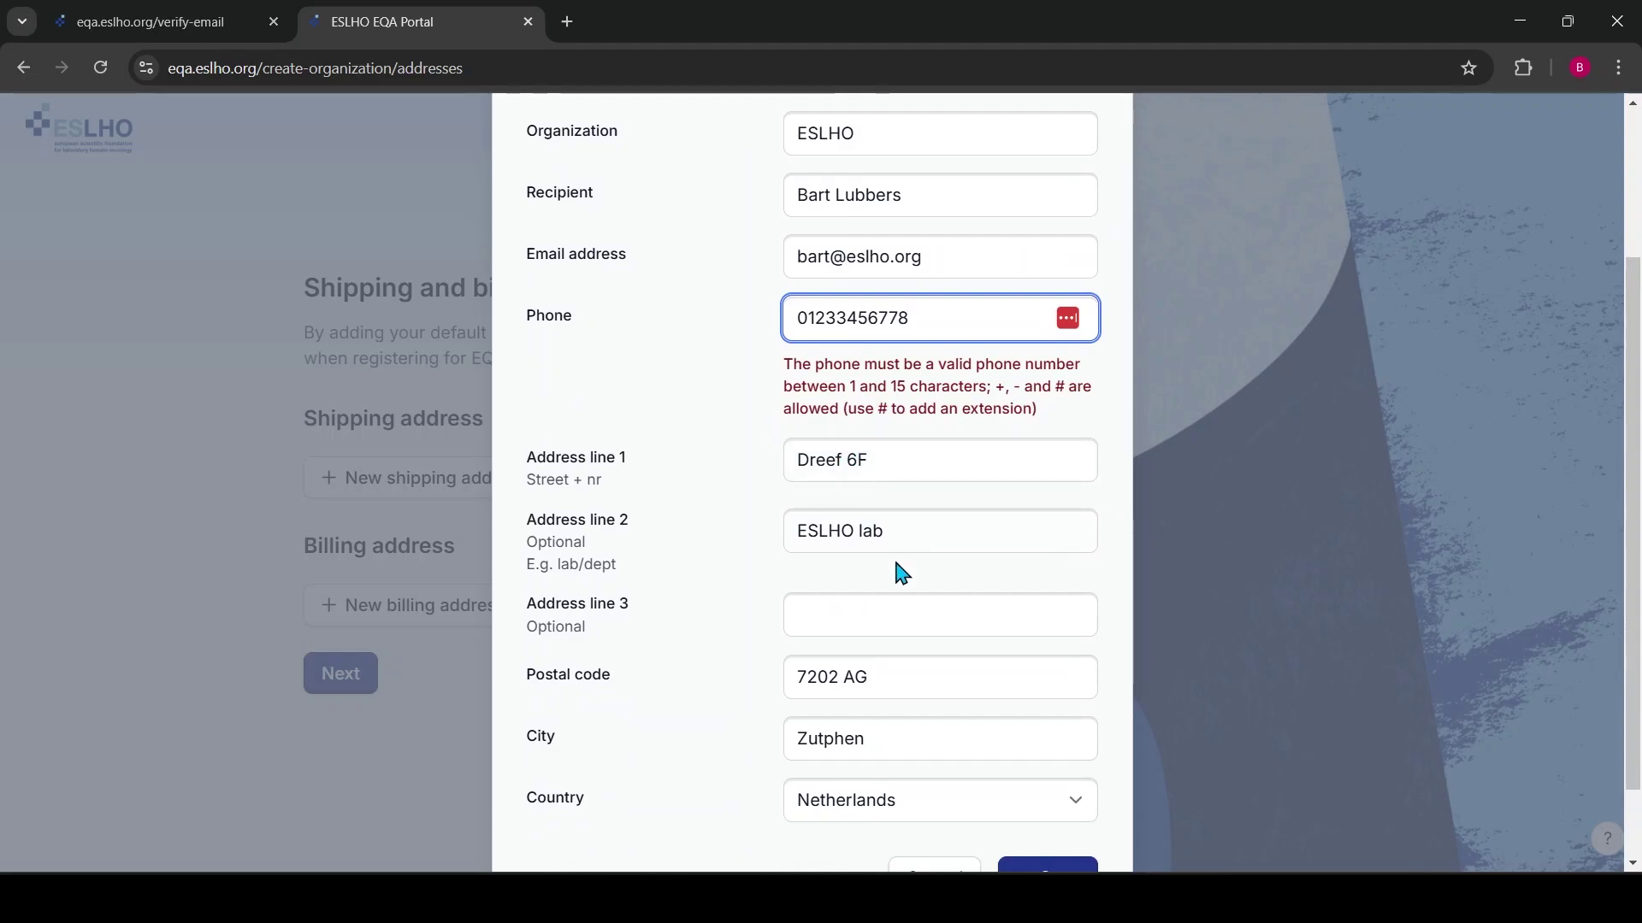
scroll(872, 602, down, 1)
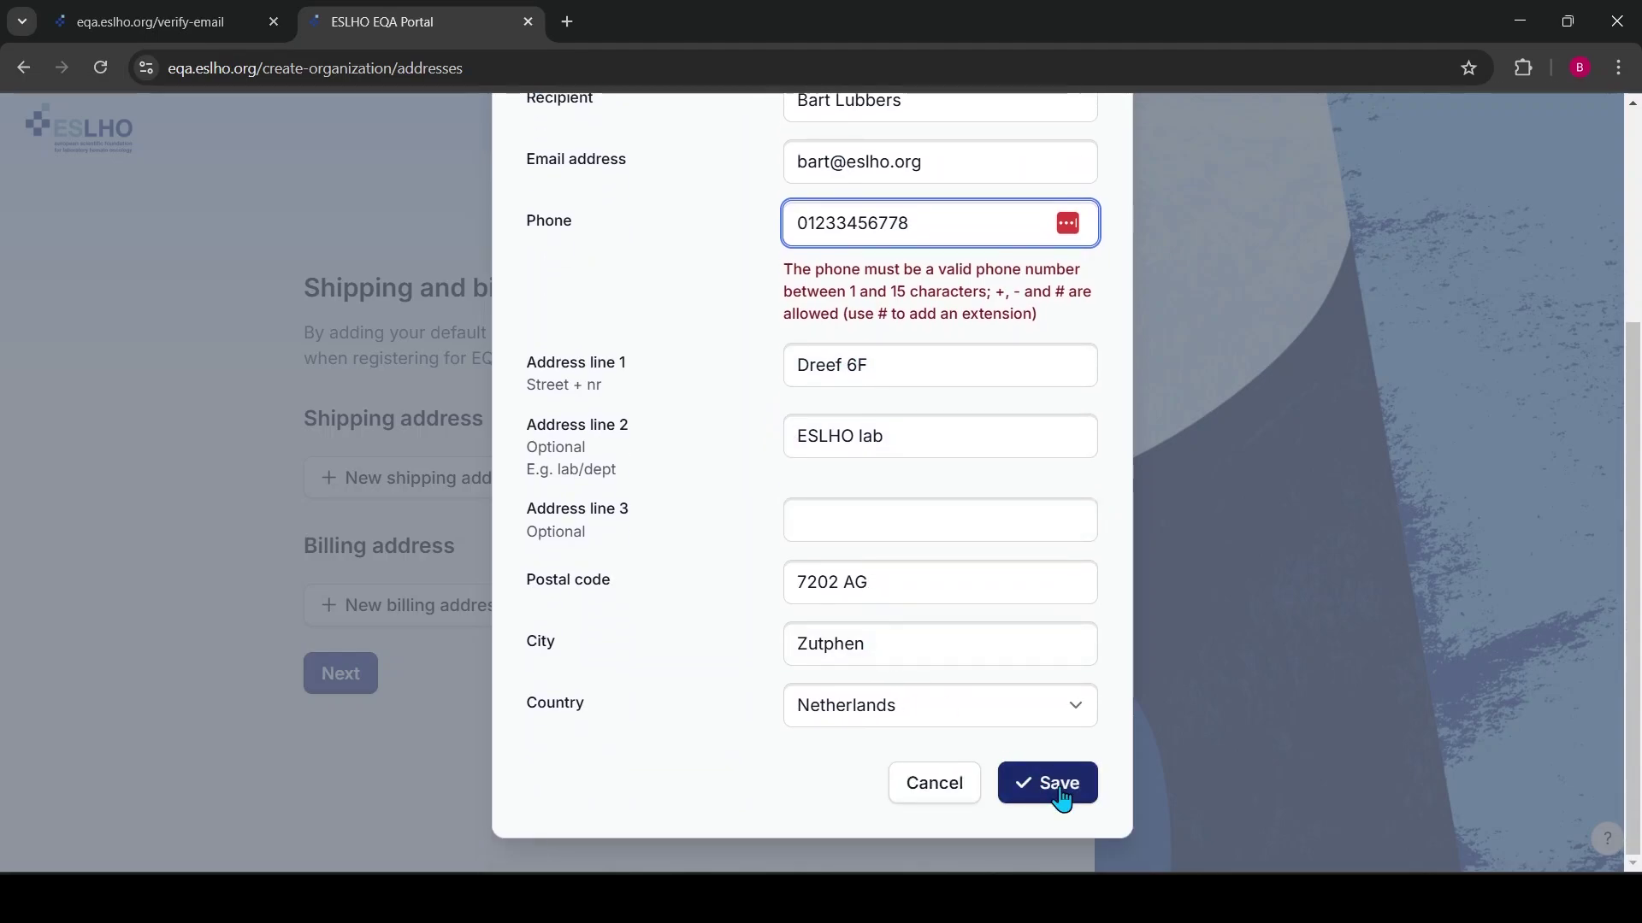
click(1059, 788)
scroll(475, 710, down, 1)
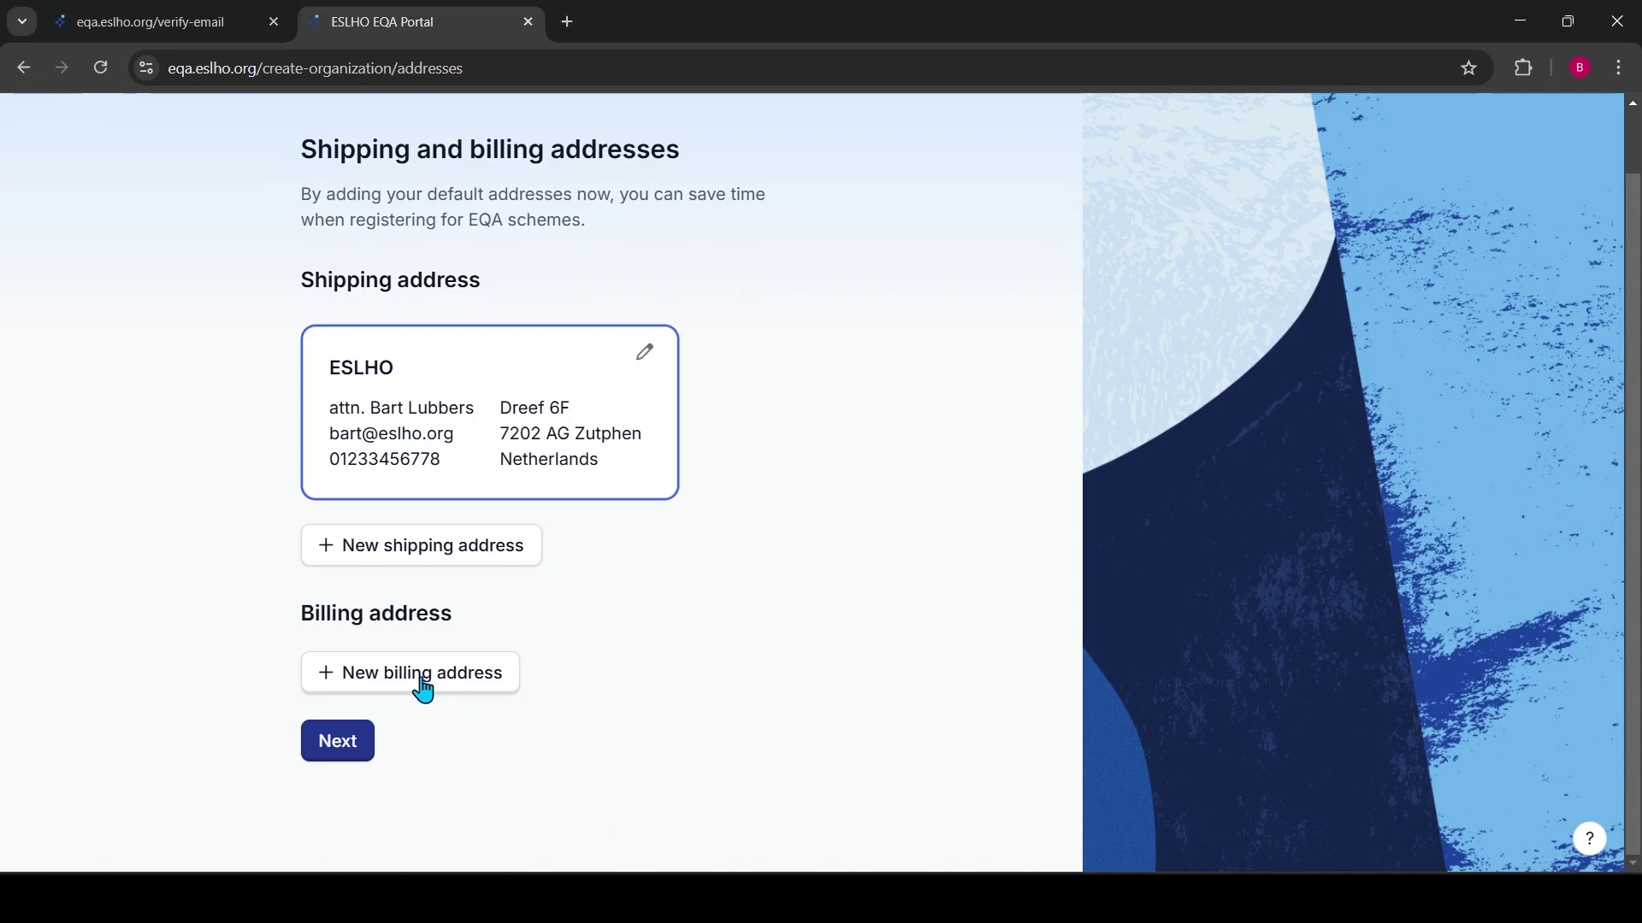
Start a billing address from the lab details and autofill the contact person
click(430, 691)
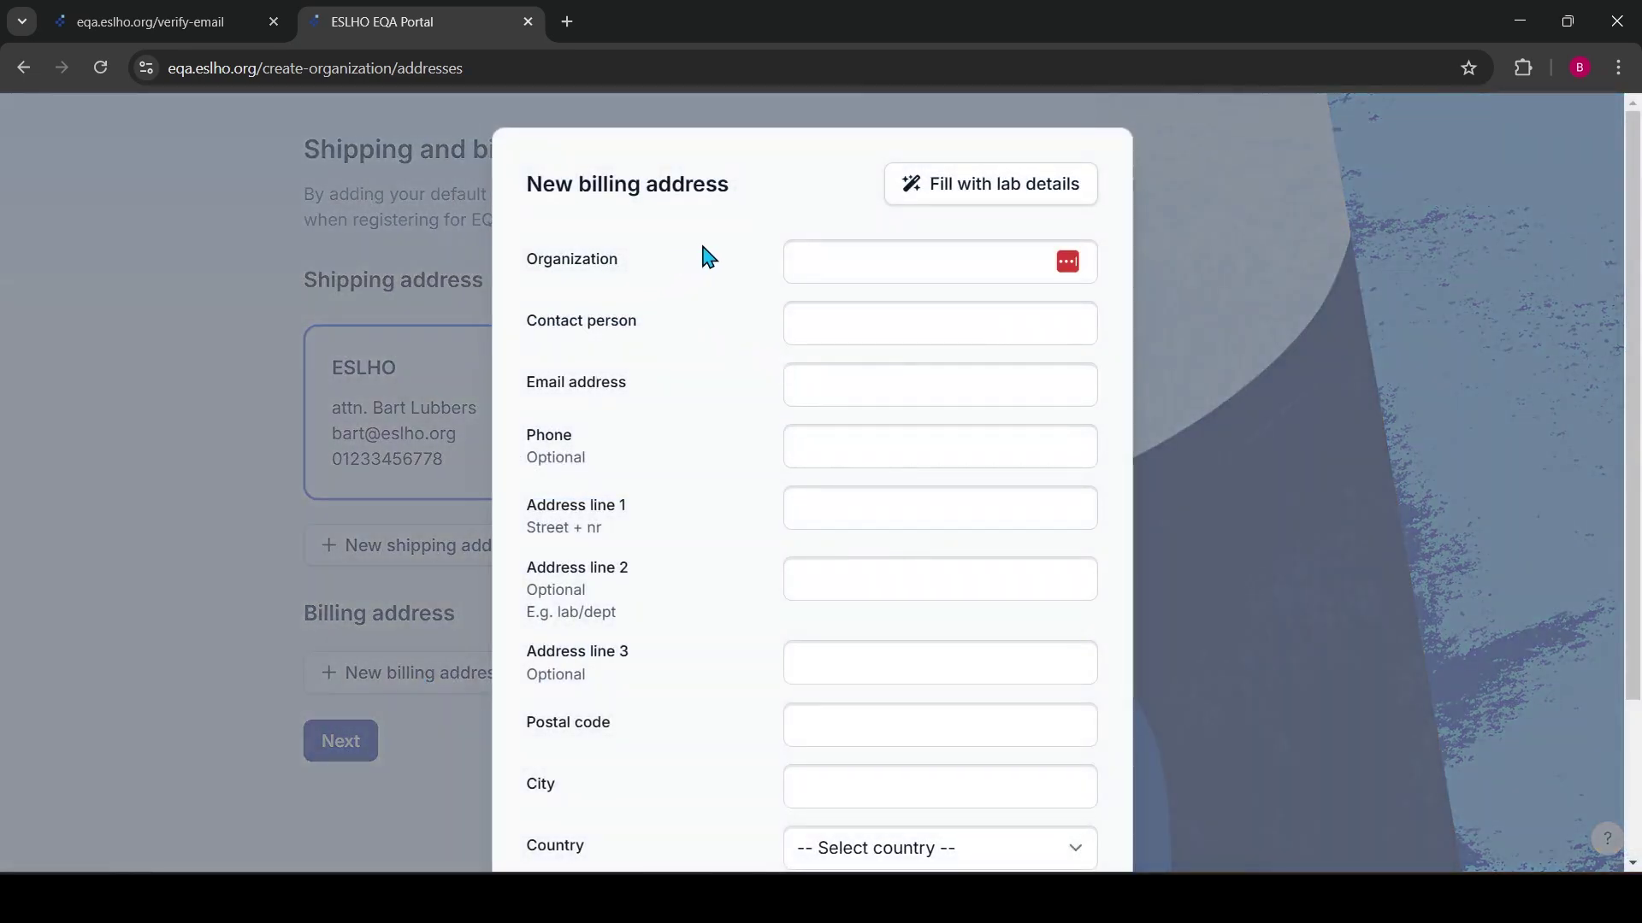
click(989, 197)
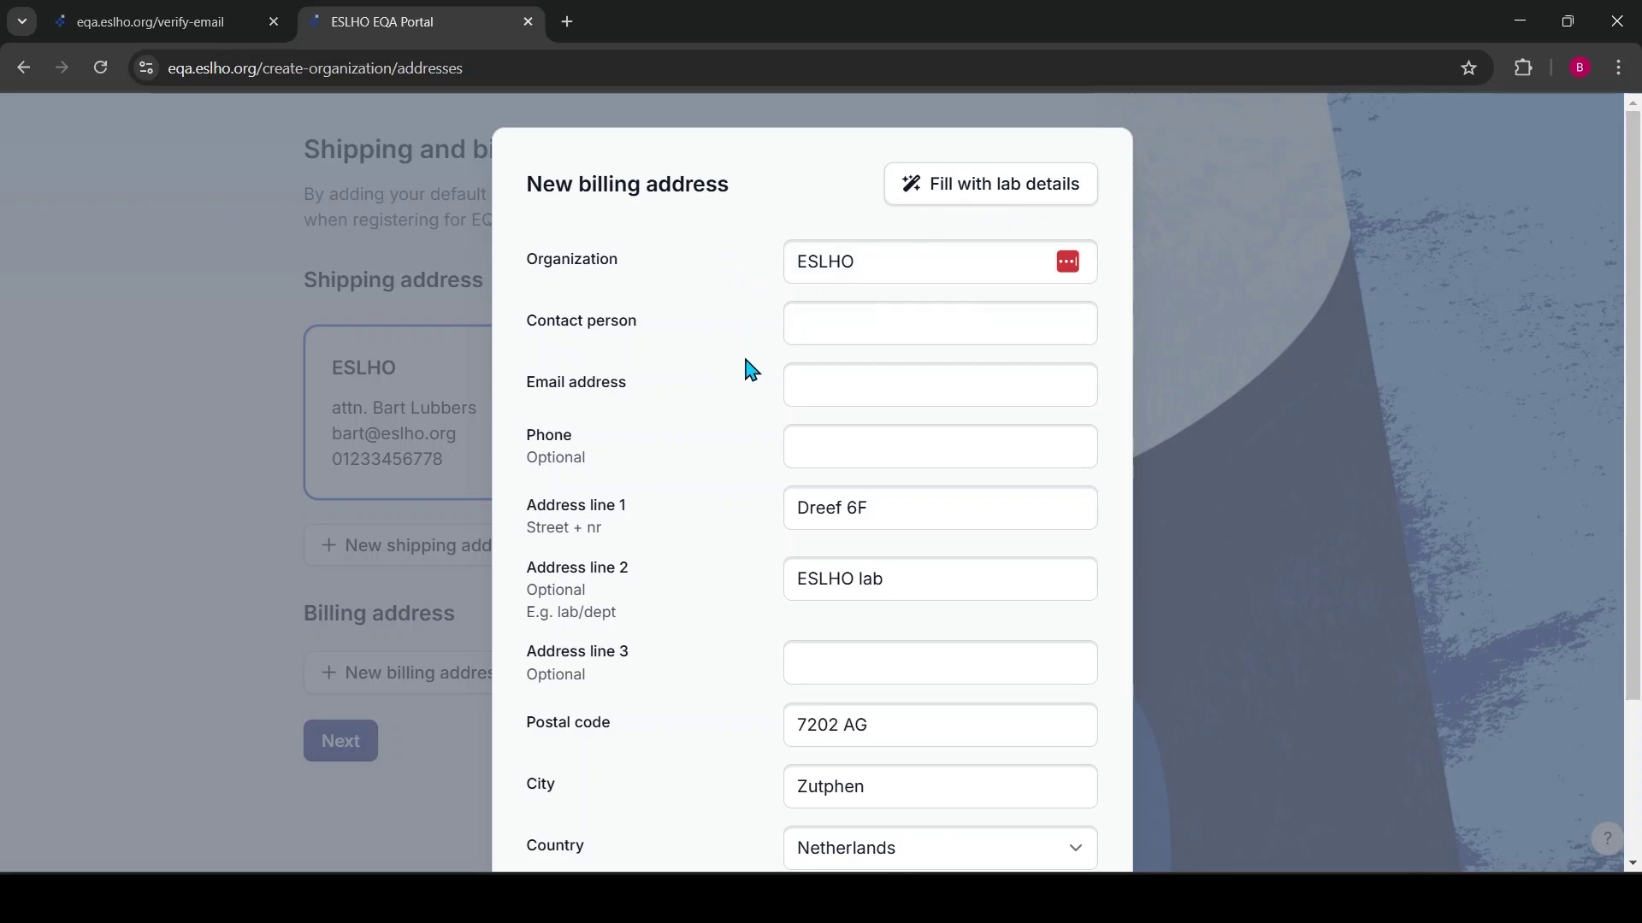
click(855, 325)
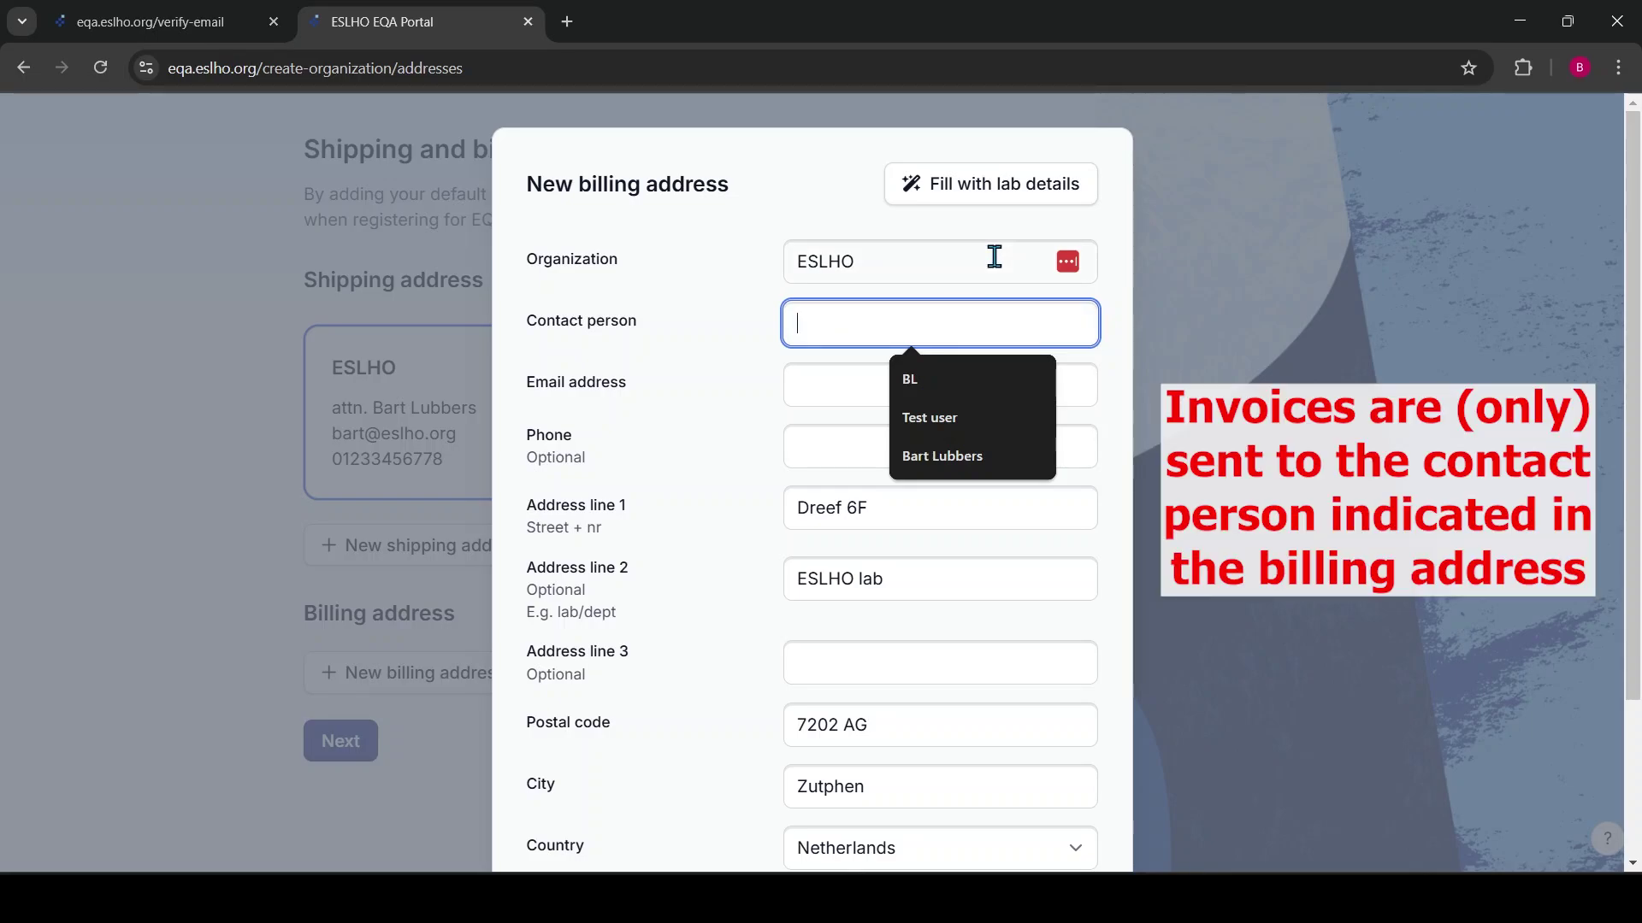
text(Bart)
key(Down)
key(Return)
key(Tab)
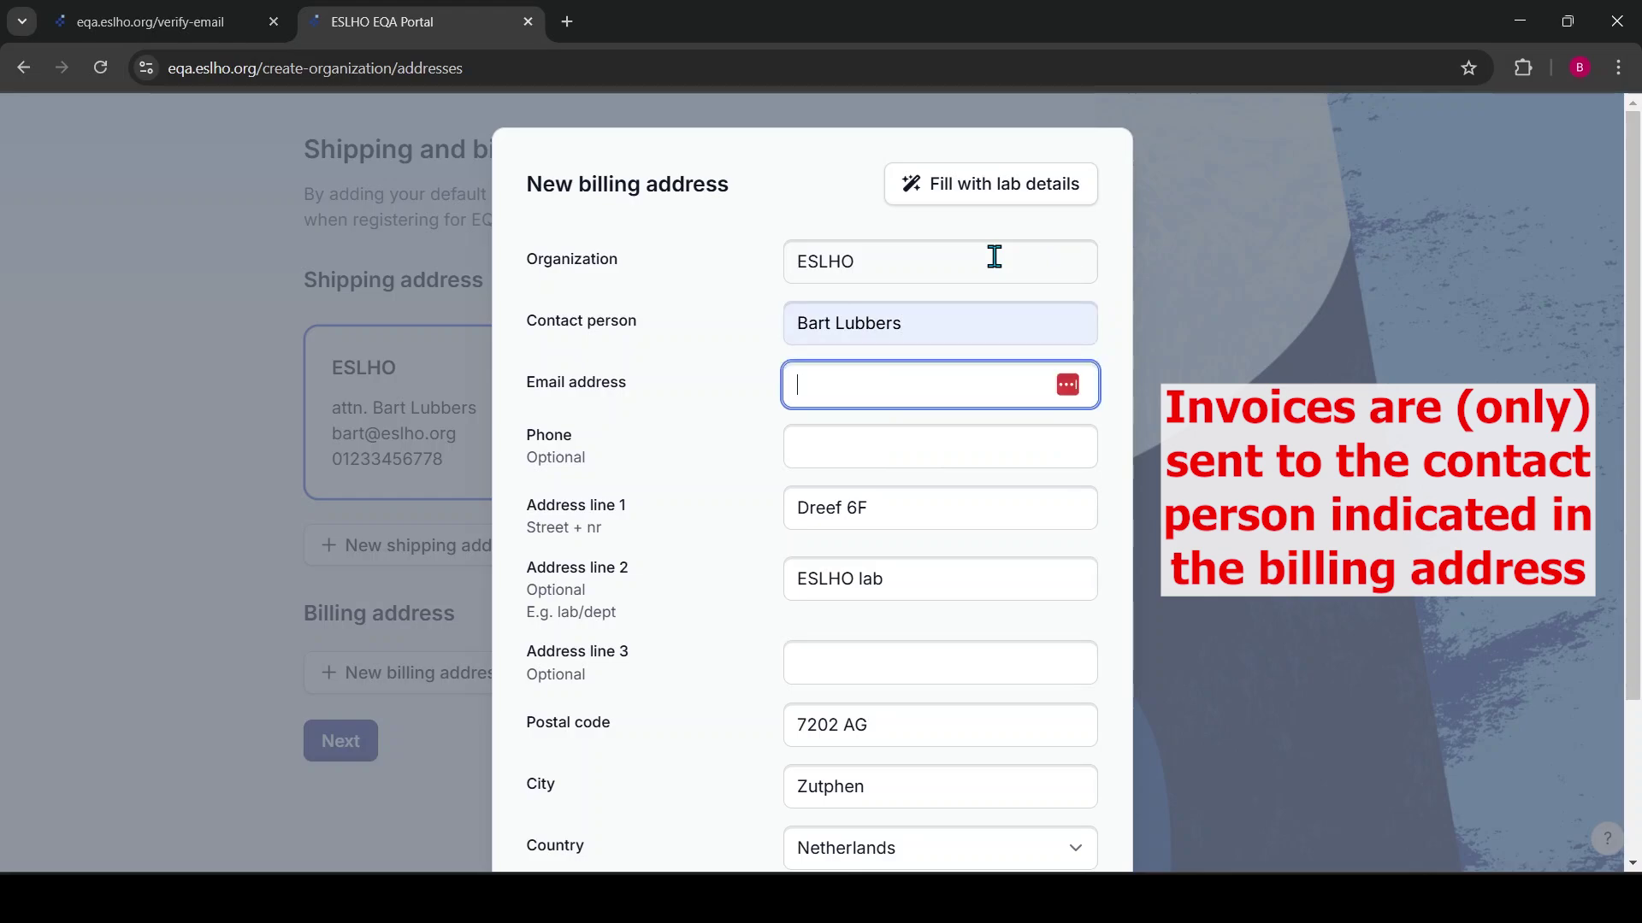
Autofill the billing e-mail, save the billing address and proceed
text(b)
key(Down)
key(Down)
key(Down)
key(Down)
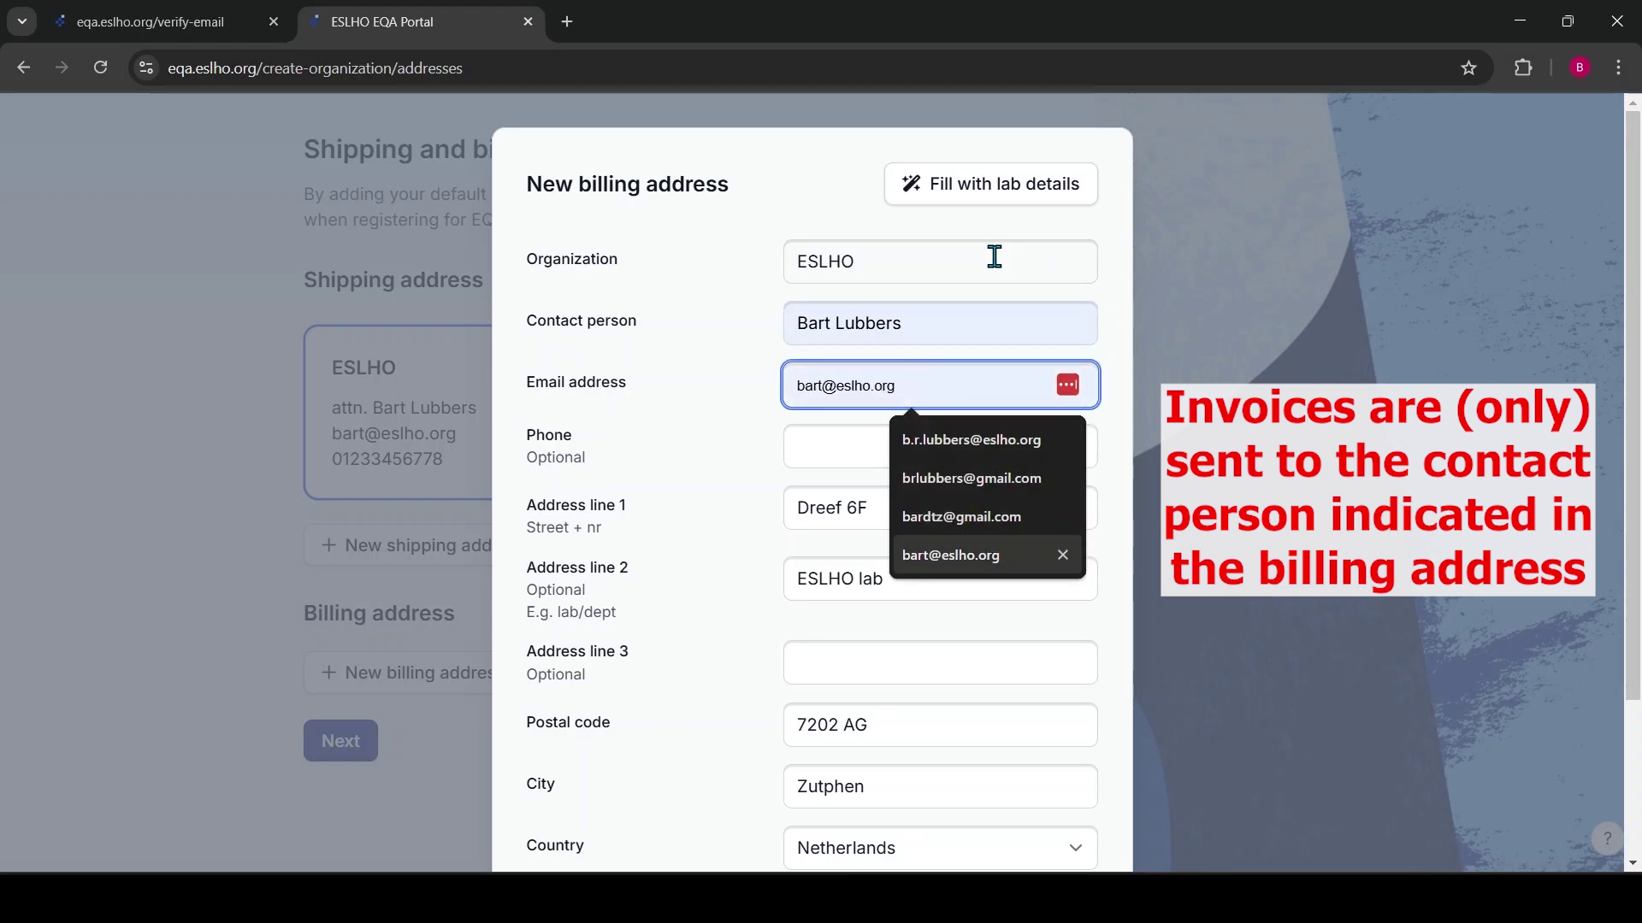
key(Return)
key(Tab)
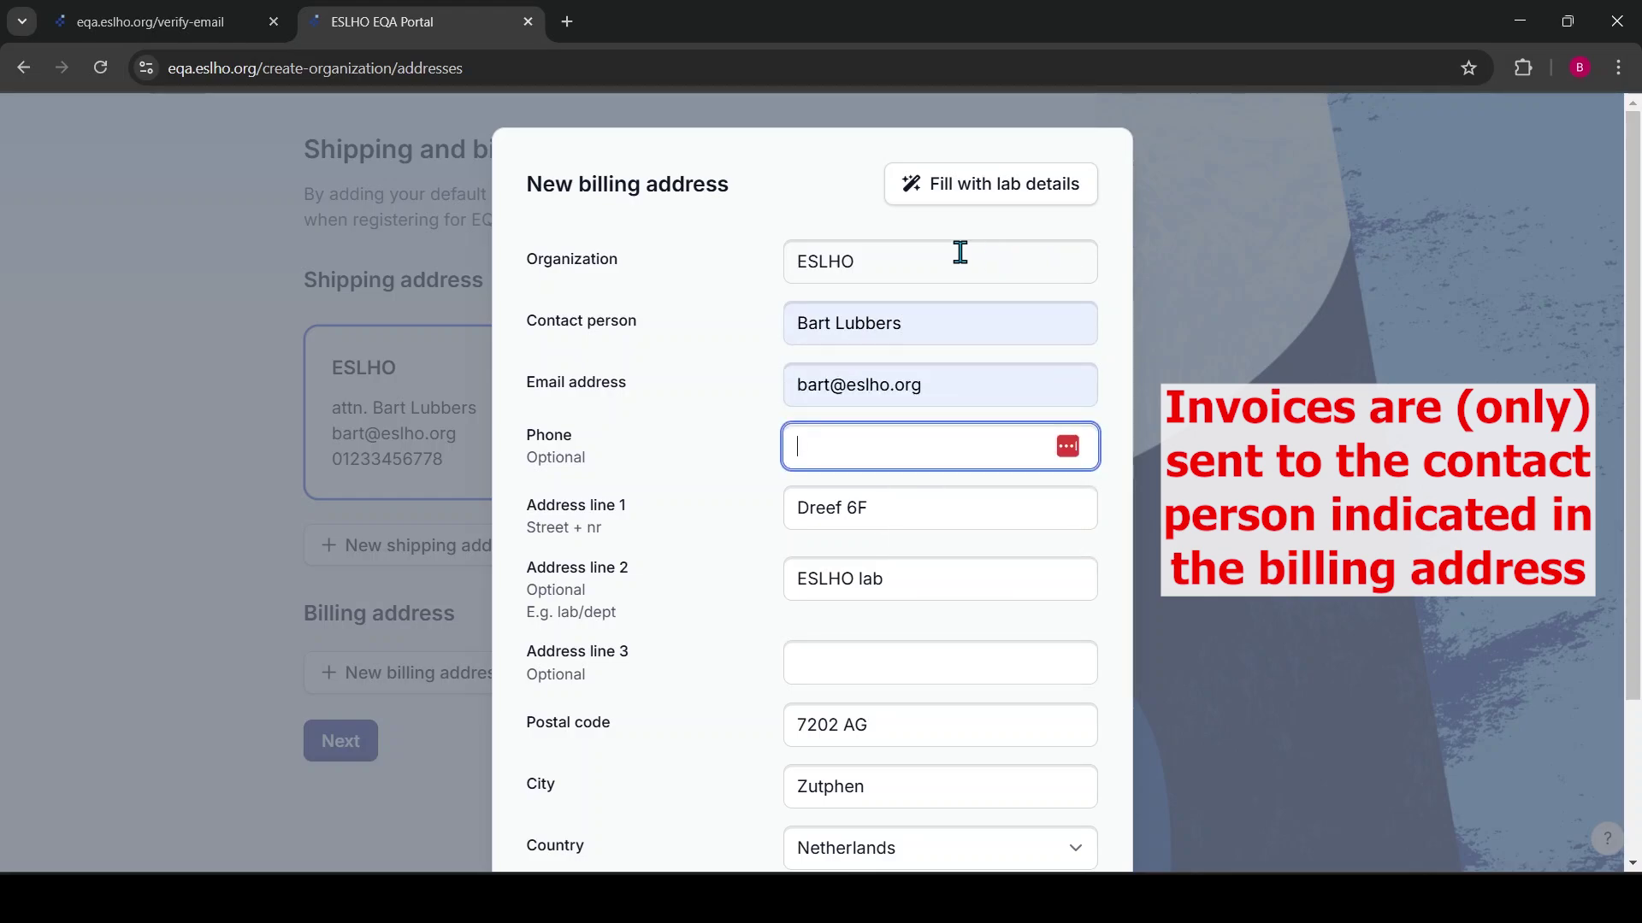
key(Tab)
key(Tab)
scroll(983, 513, down, 3)
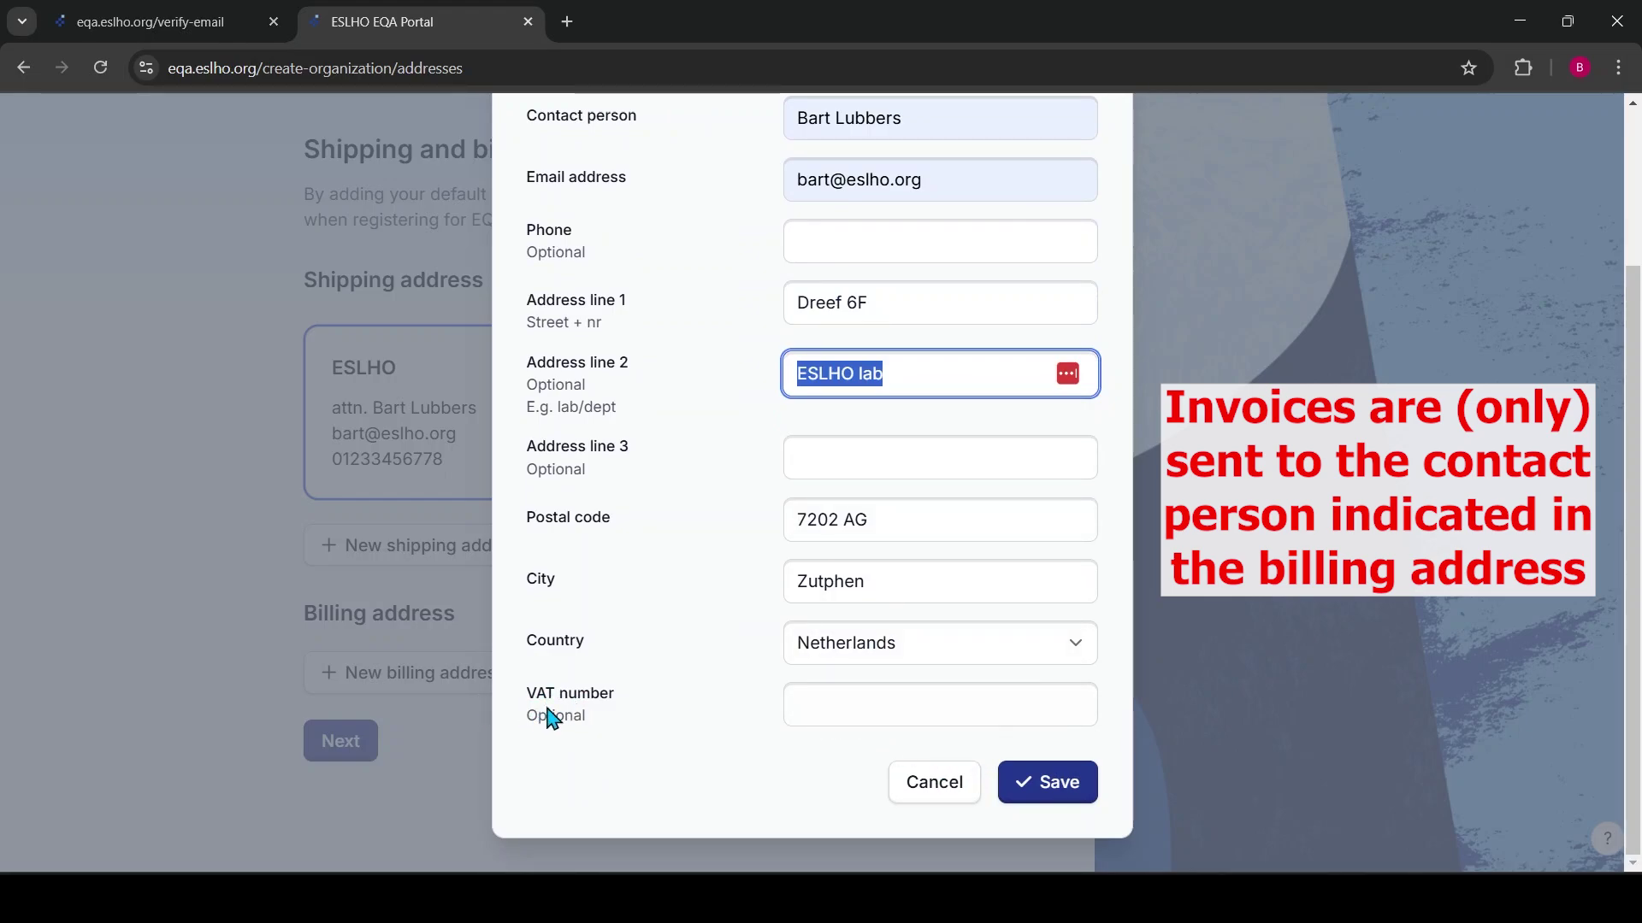
click(1061, 788)
scroll(949, 604, down, 1)
scroll(901, 590, up, 2)
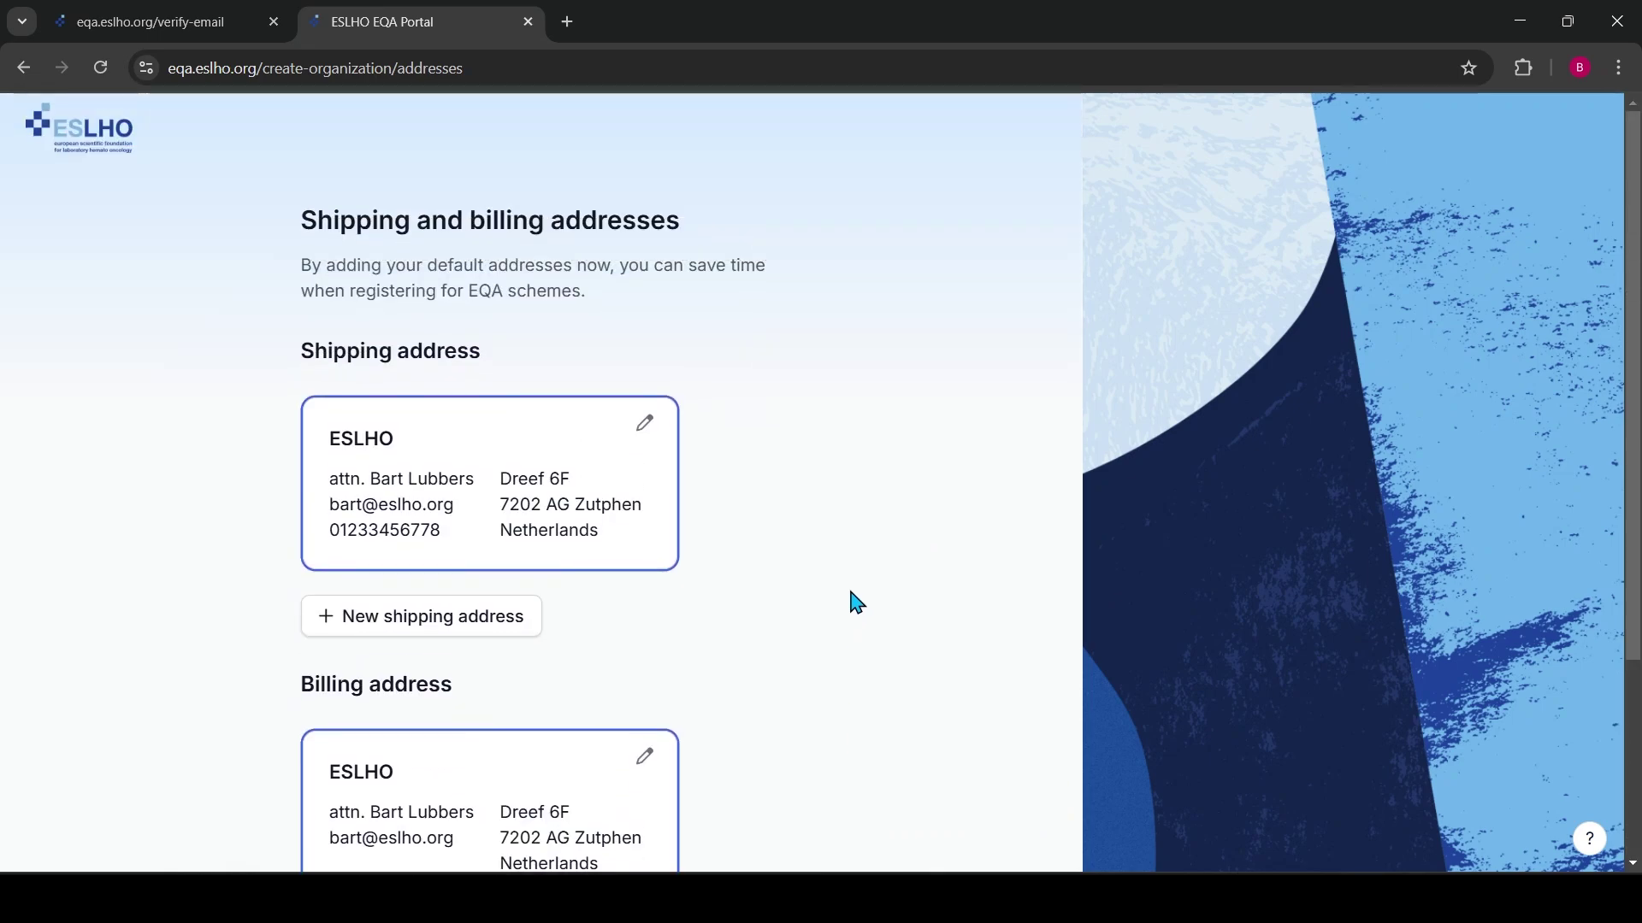
scroll(854, 598, down, 4)
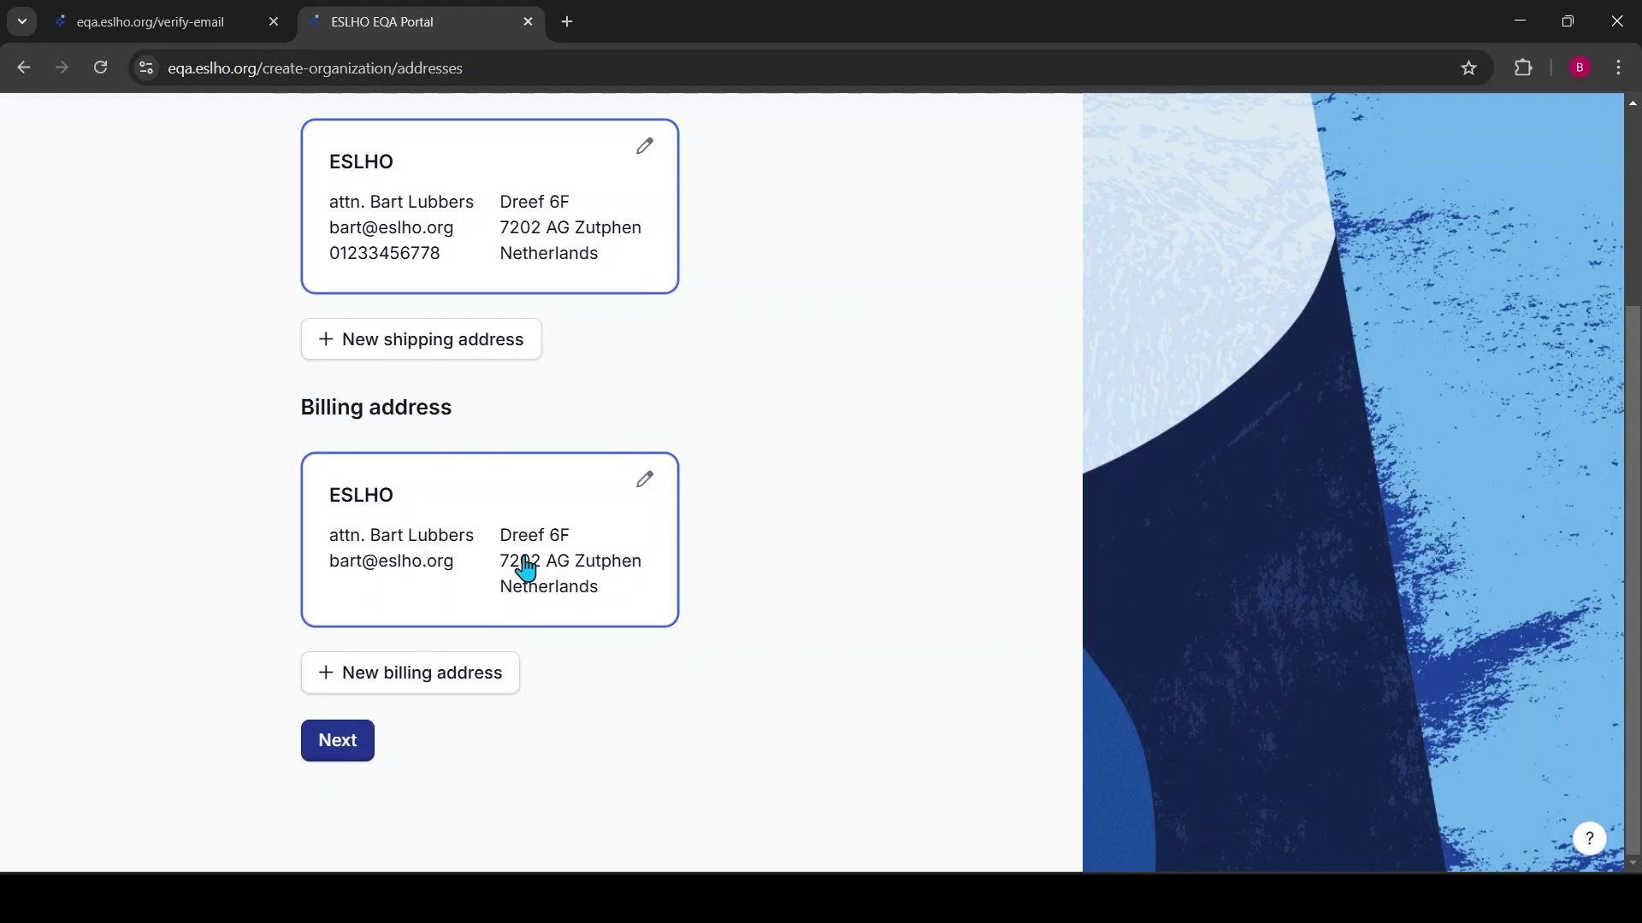
click(341, 745)
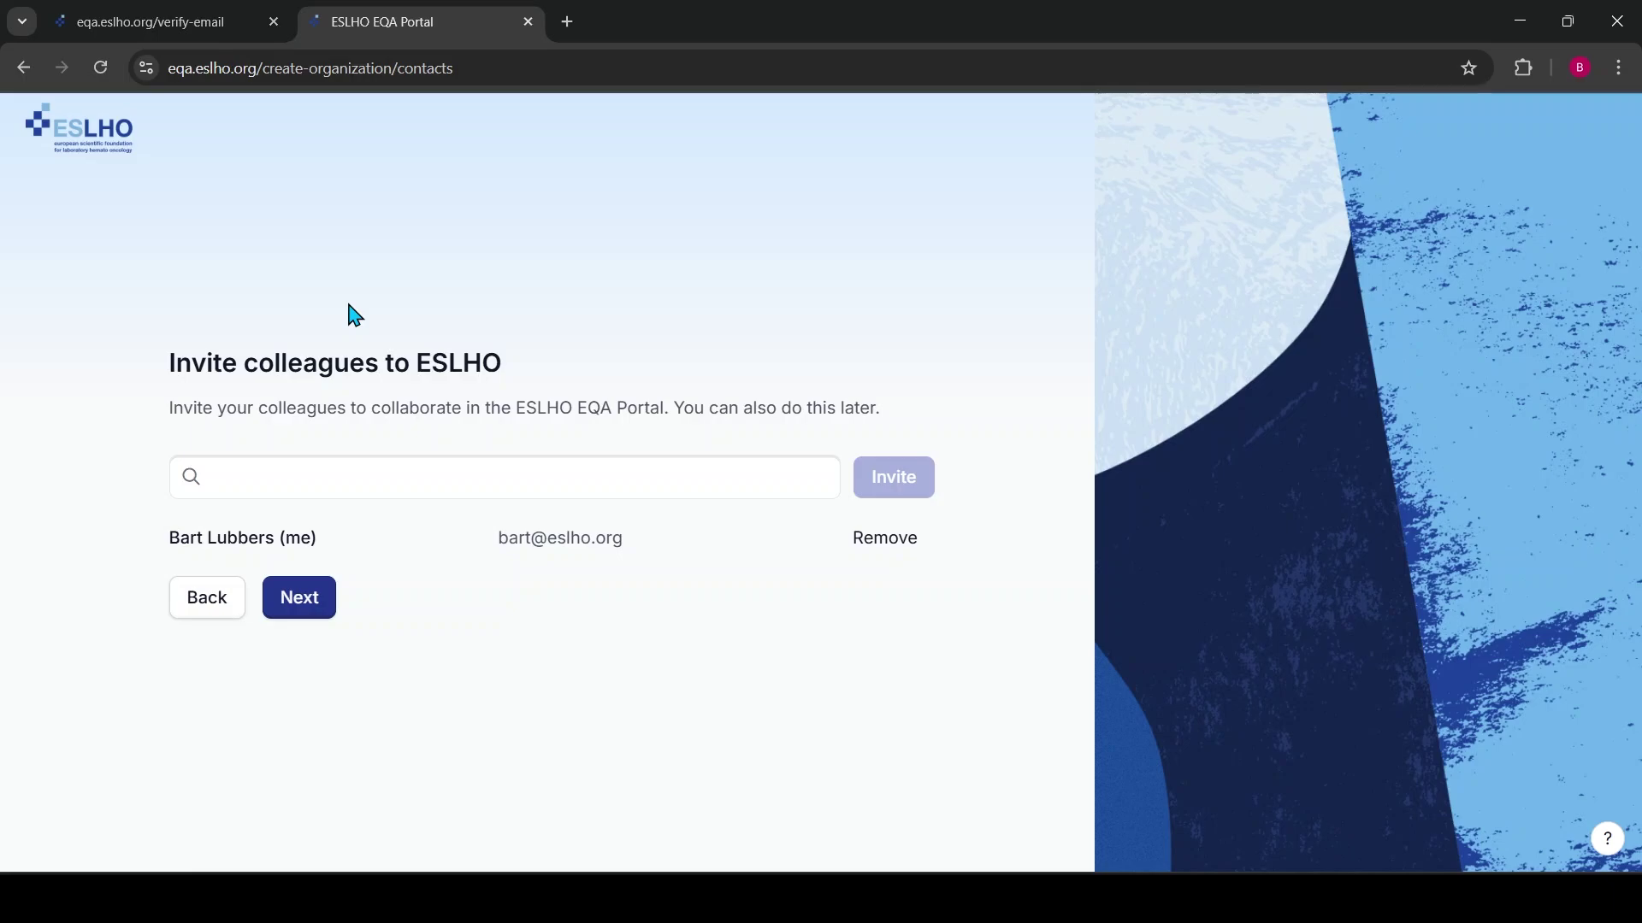
Invite a colleague by entering their e-mail address
click(391, 466)
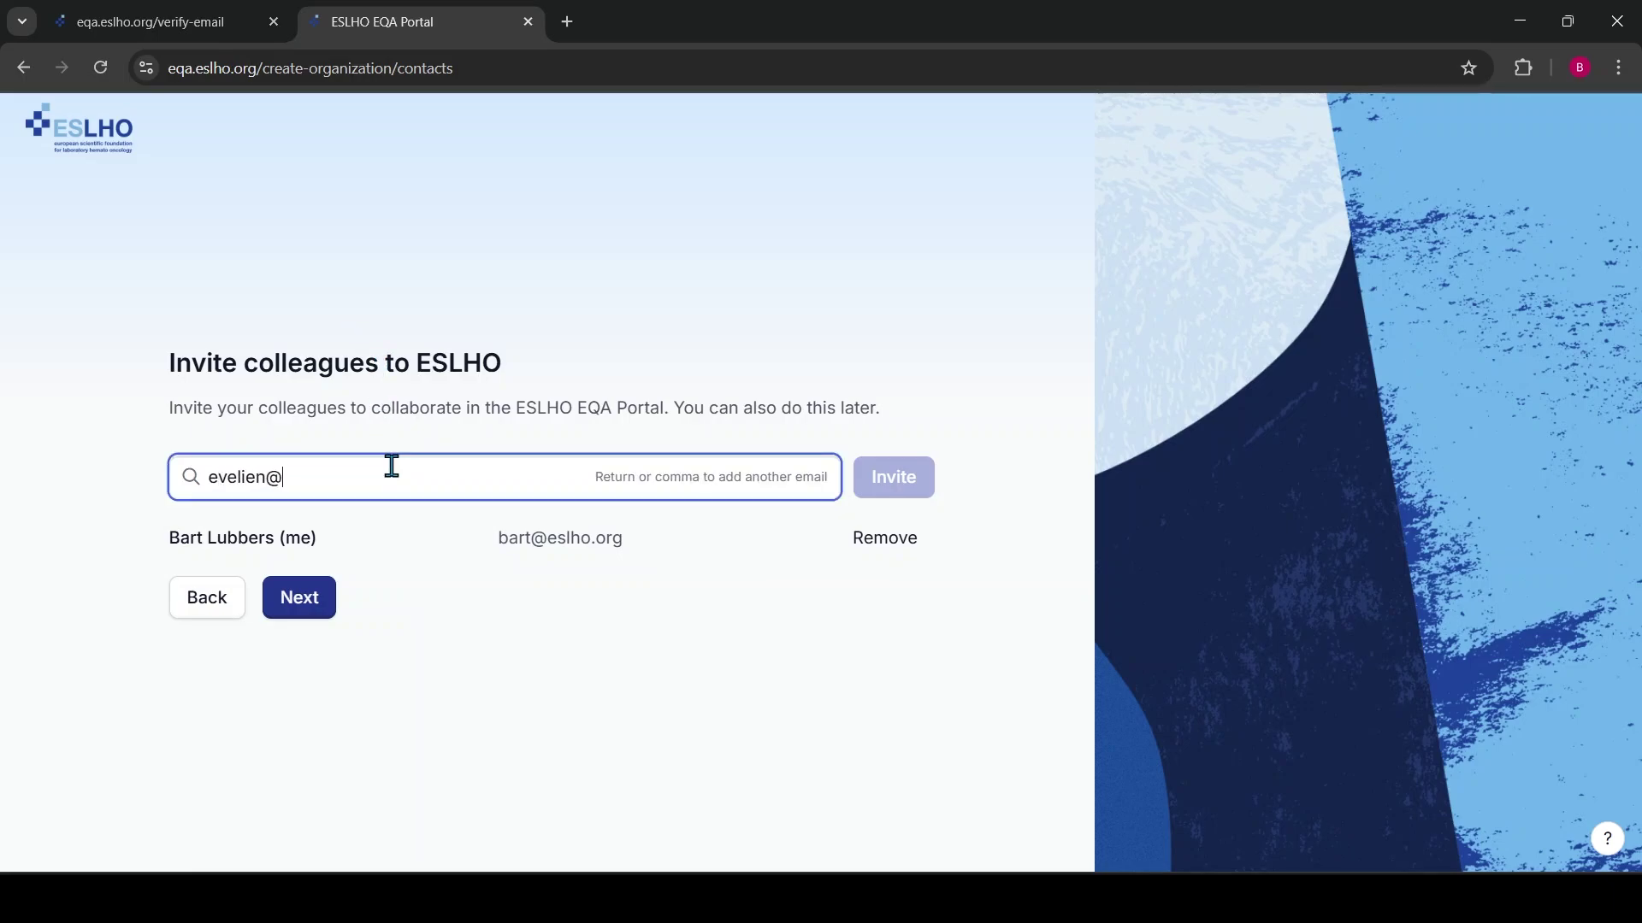
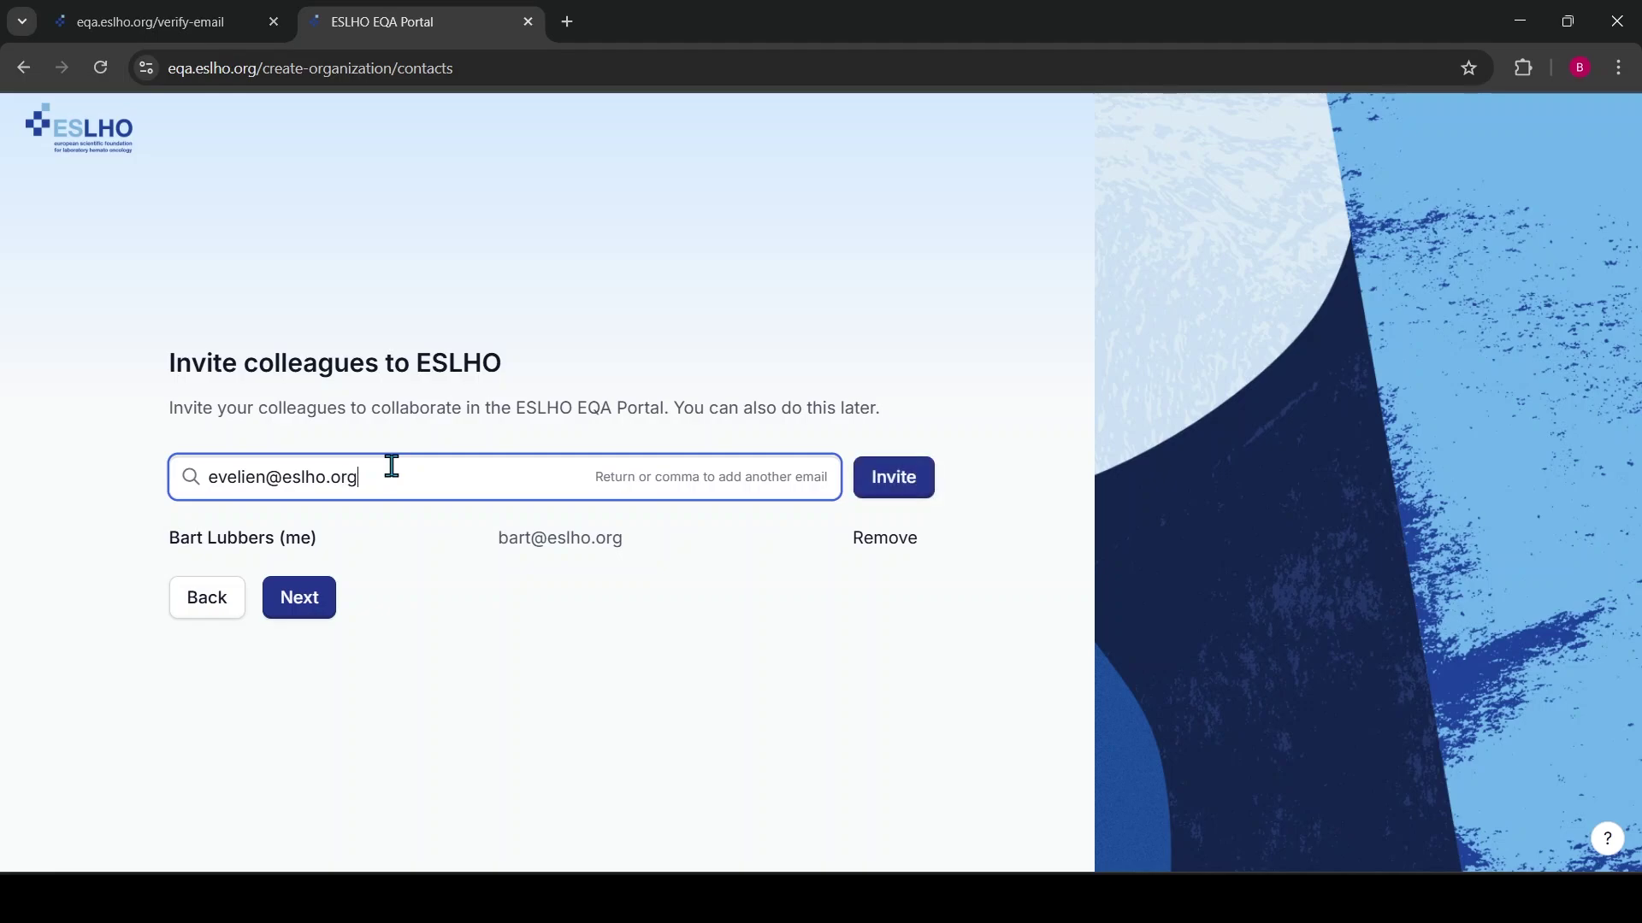
click(900, 489)
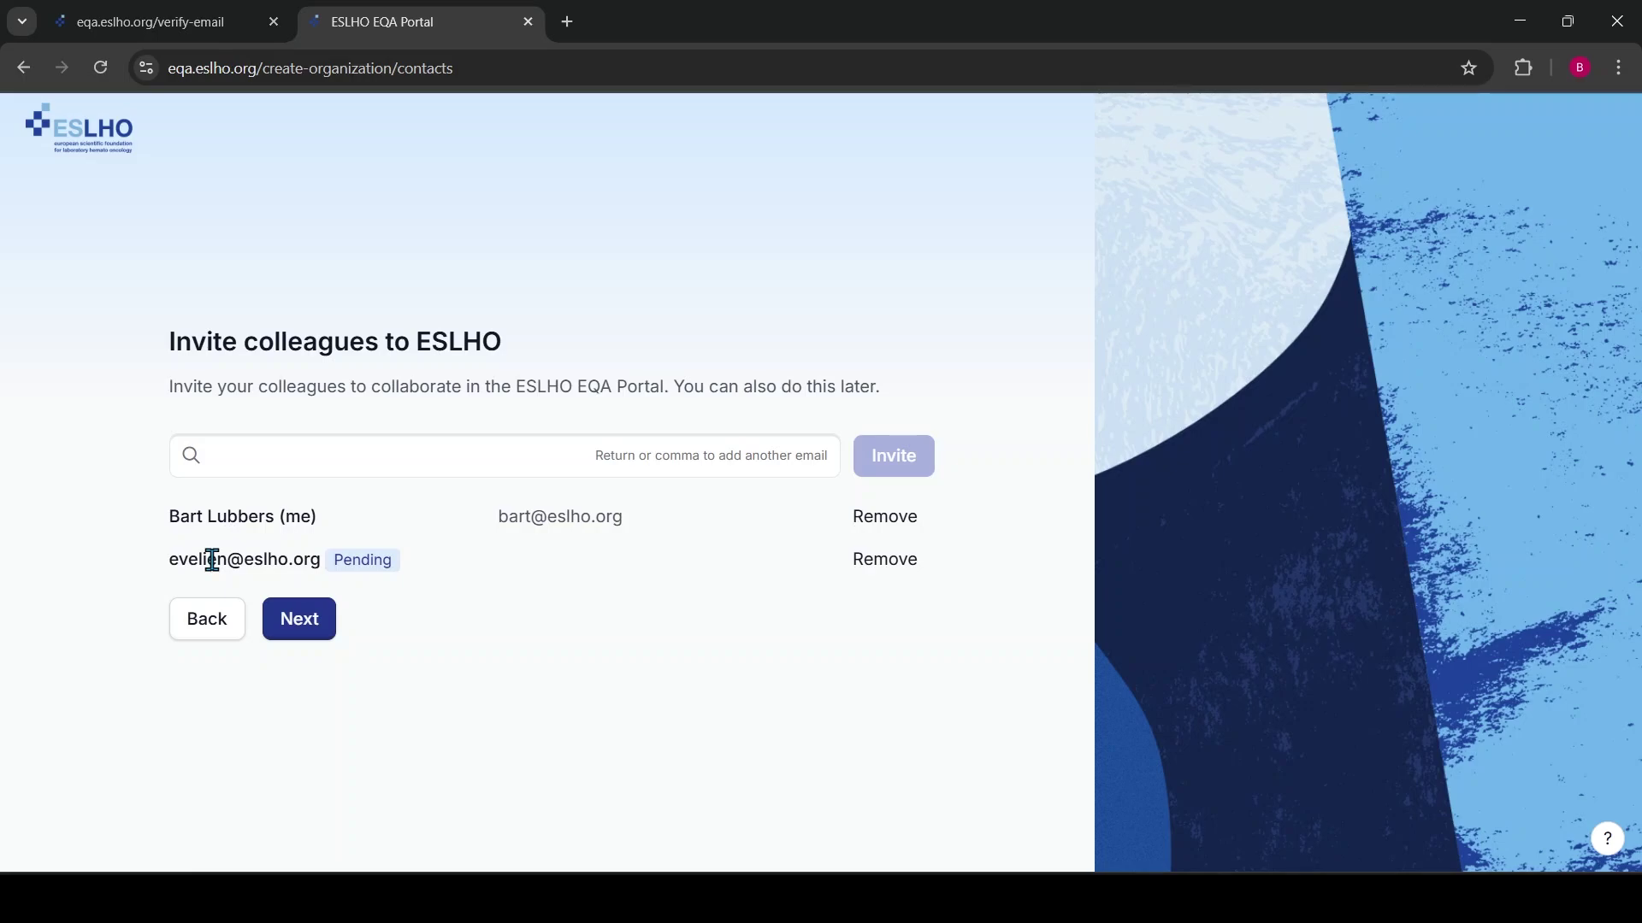
Finish the colleague invitation and All set! pages, then browse the All Schemes listing
click(304, 631)
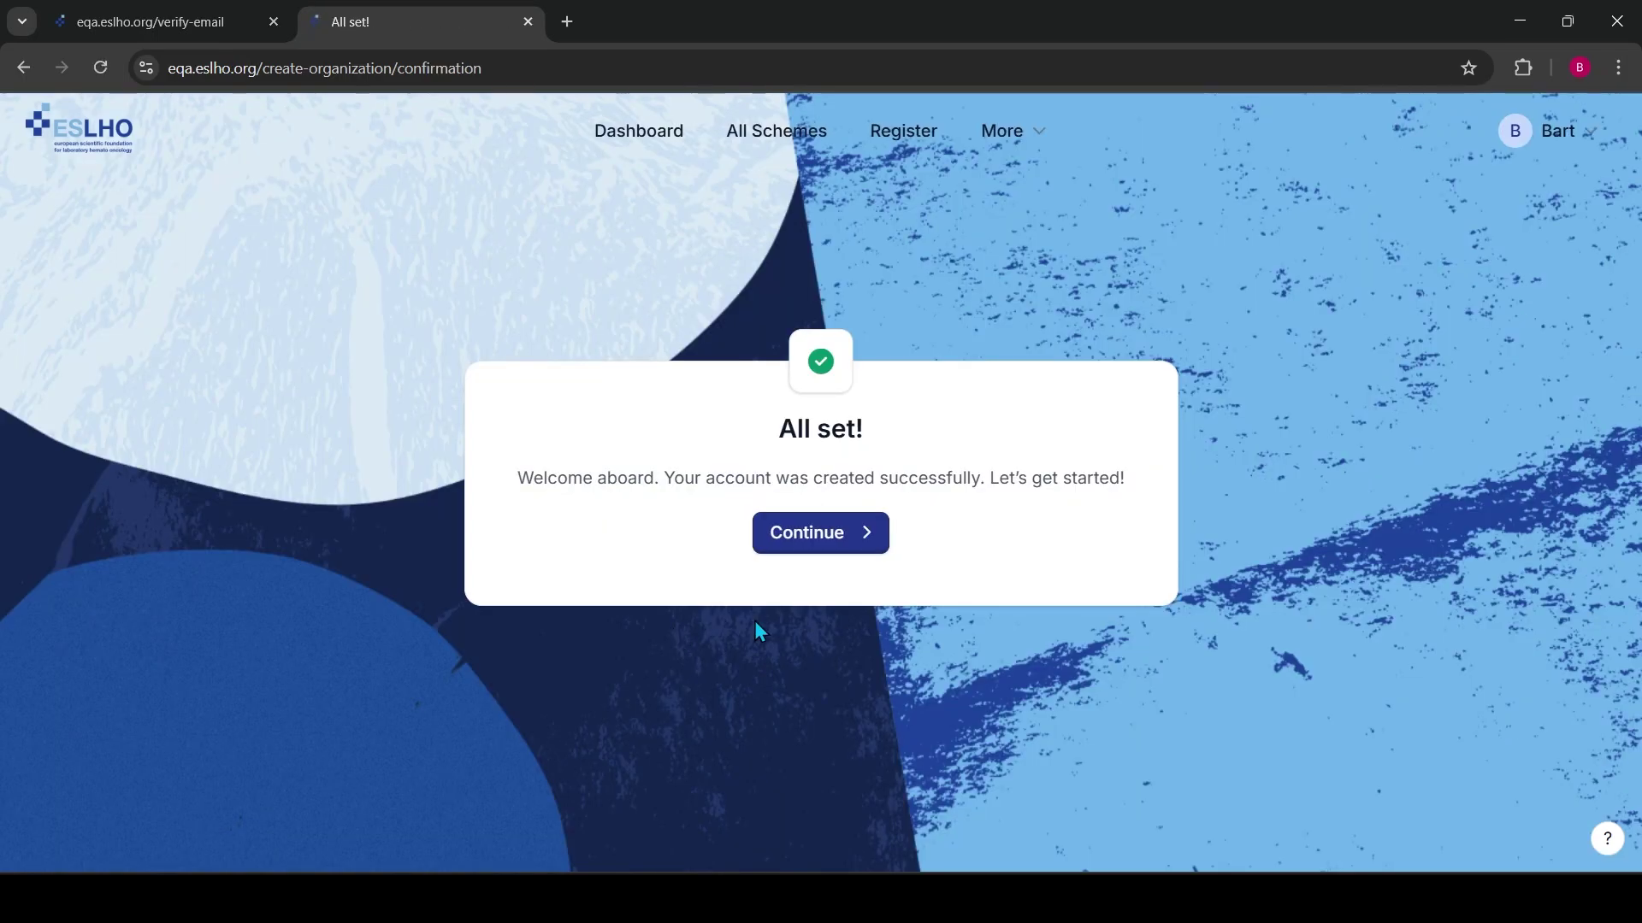
click(834, 552)
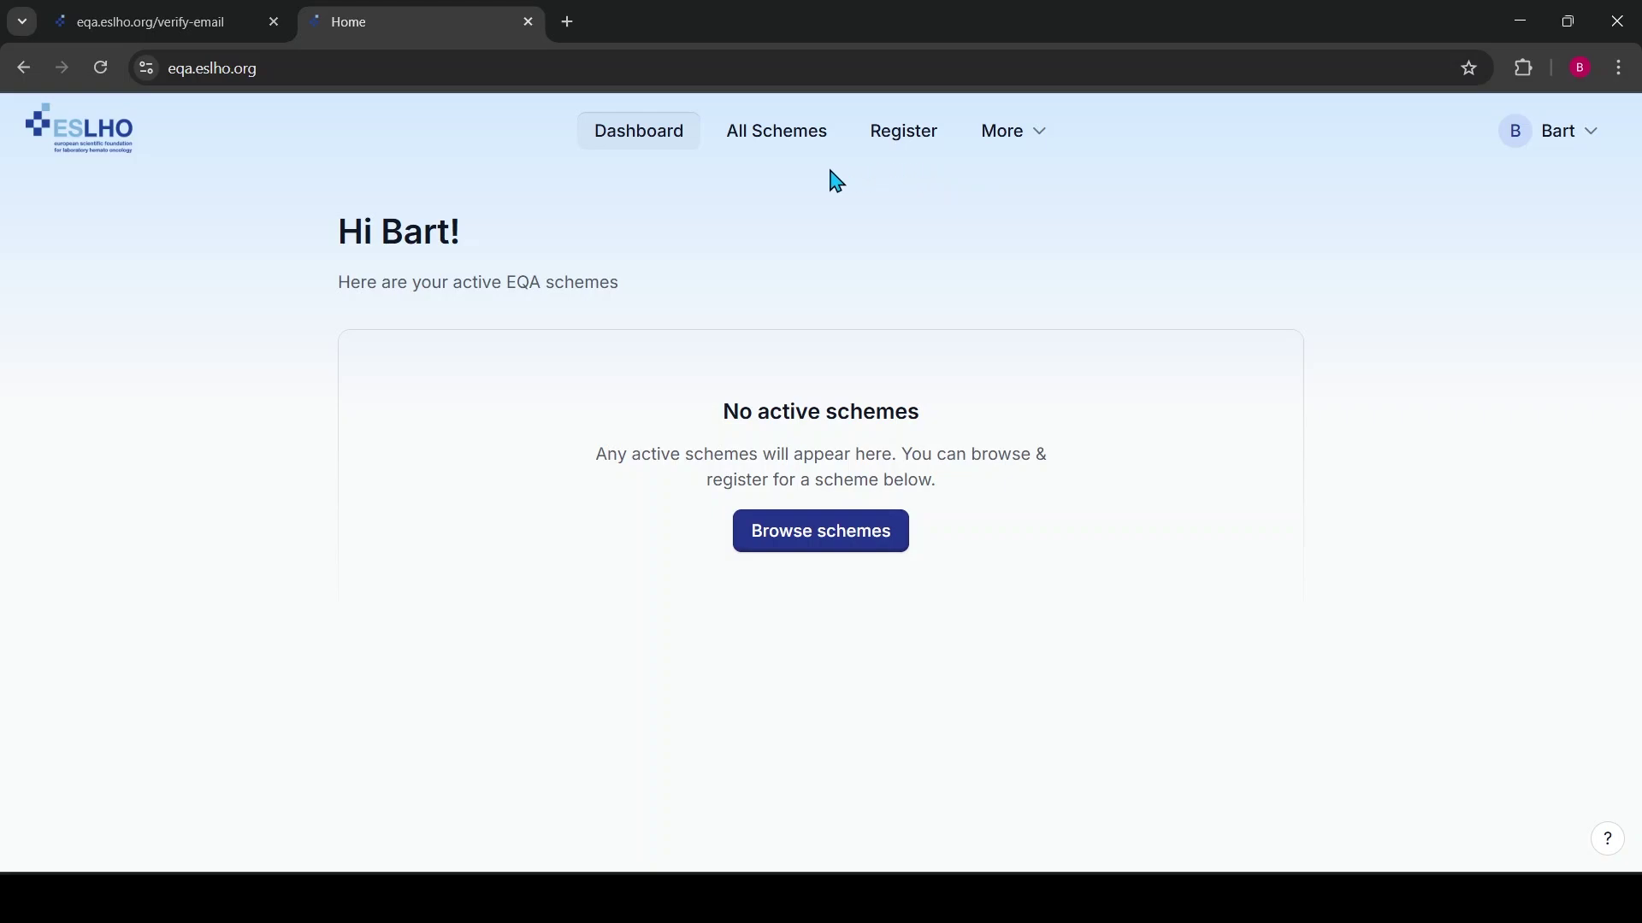
click(773, 145)
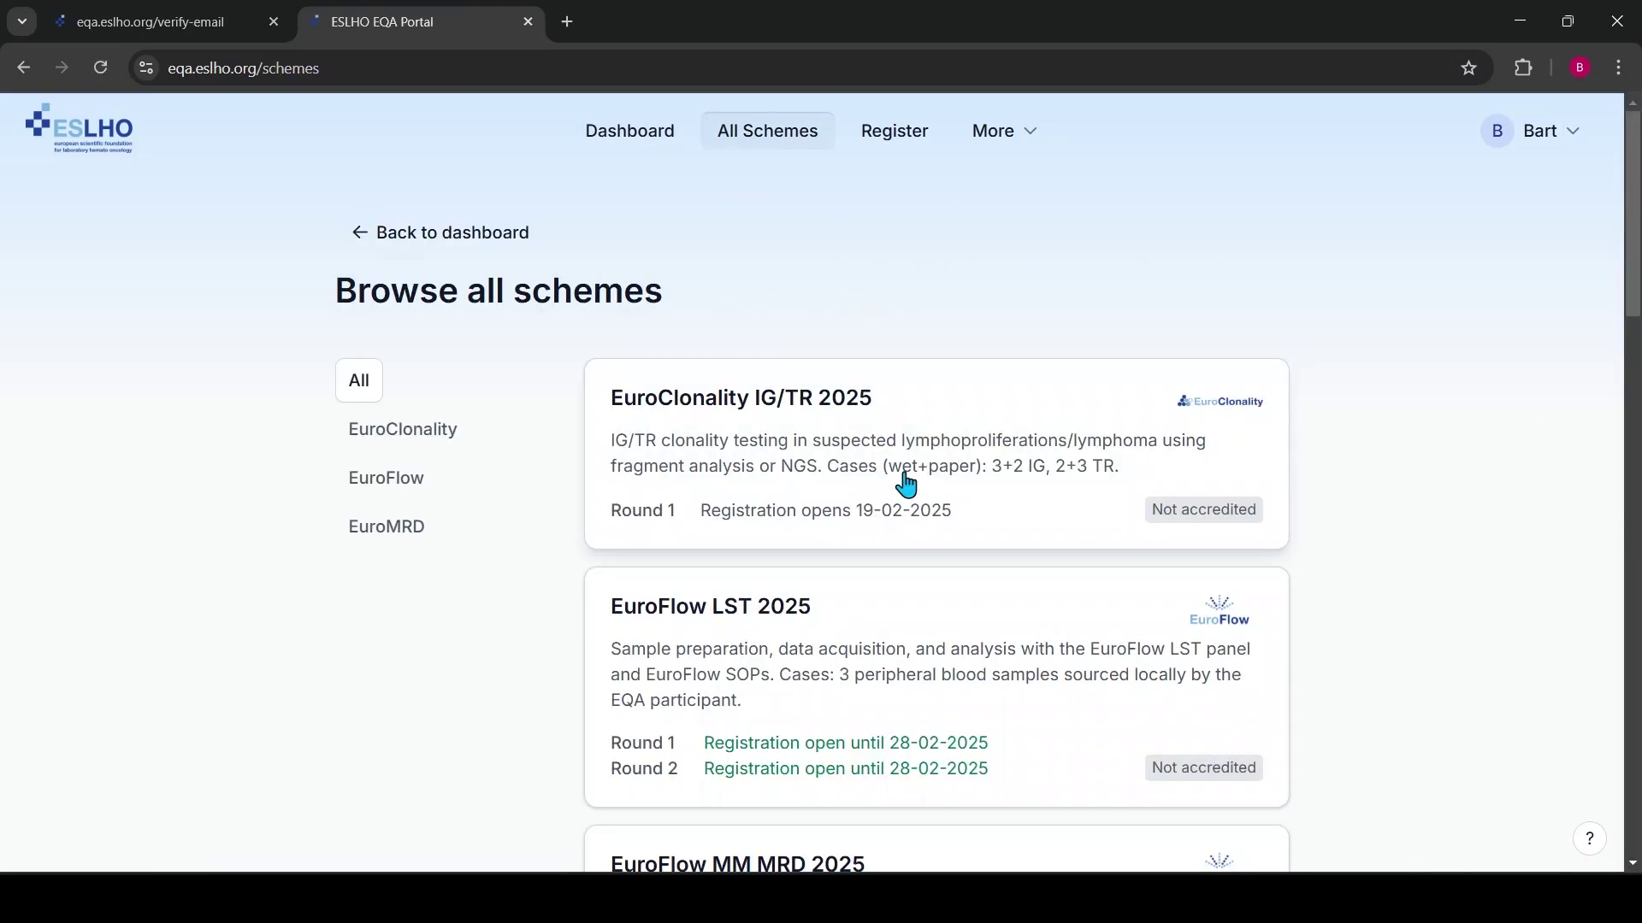
scroll(941, 470, down, 7)
Open the EuroFlow MM MRD 2025 card and tick its Round 2 and Round 1 checkboxes
click(798, 234)
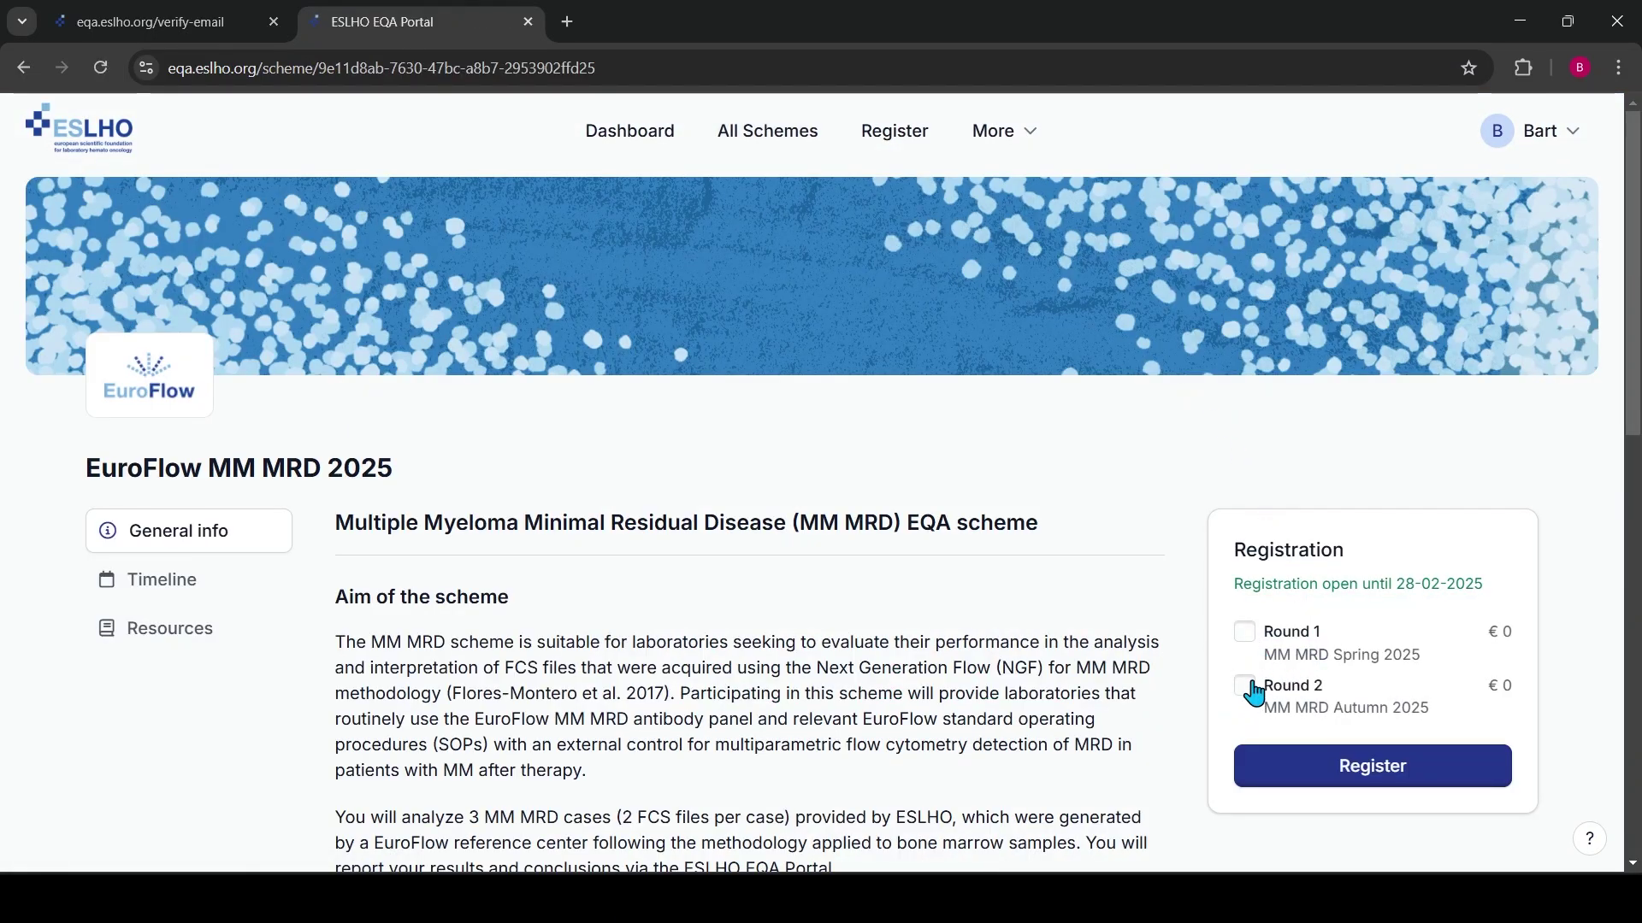
click(1244, 686)
click(1244, 633)
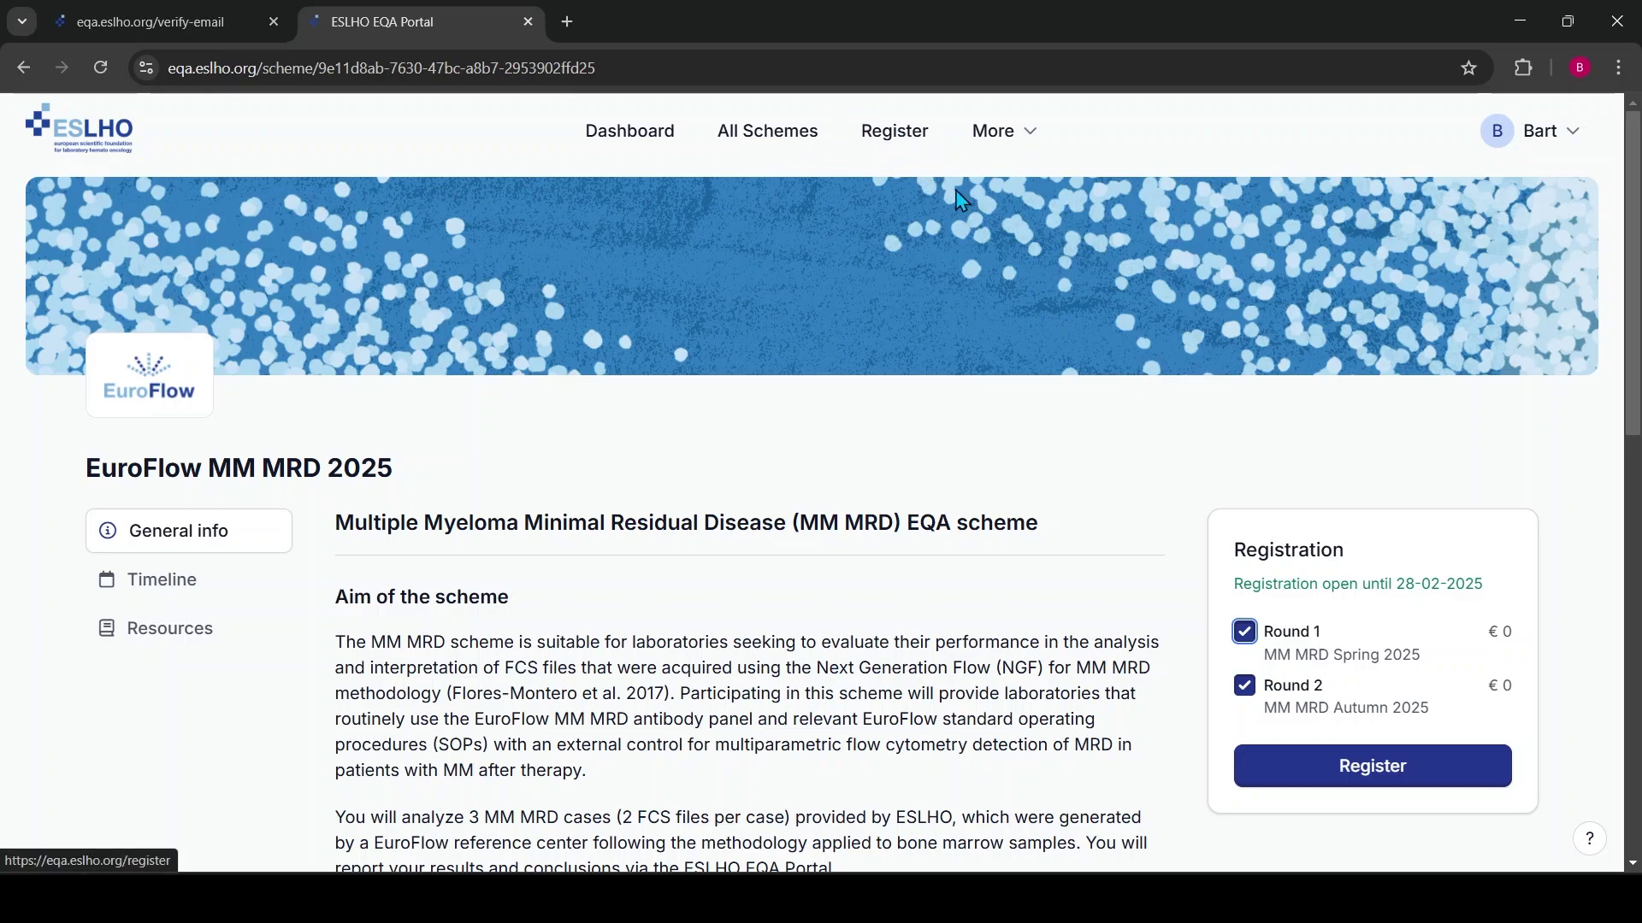
click(1374, 769)
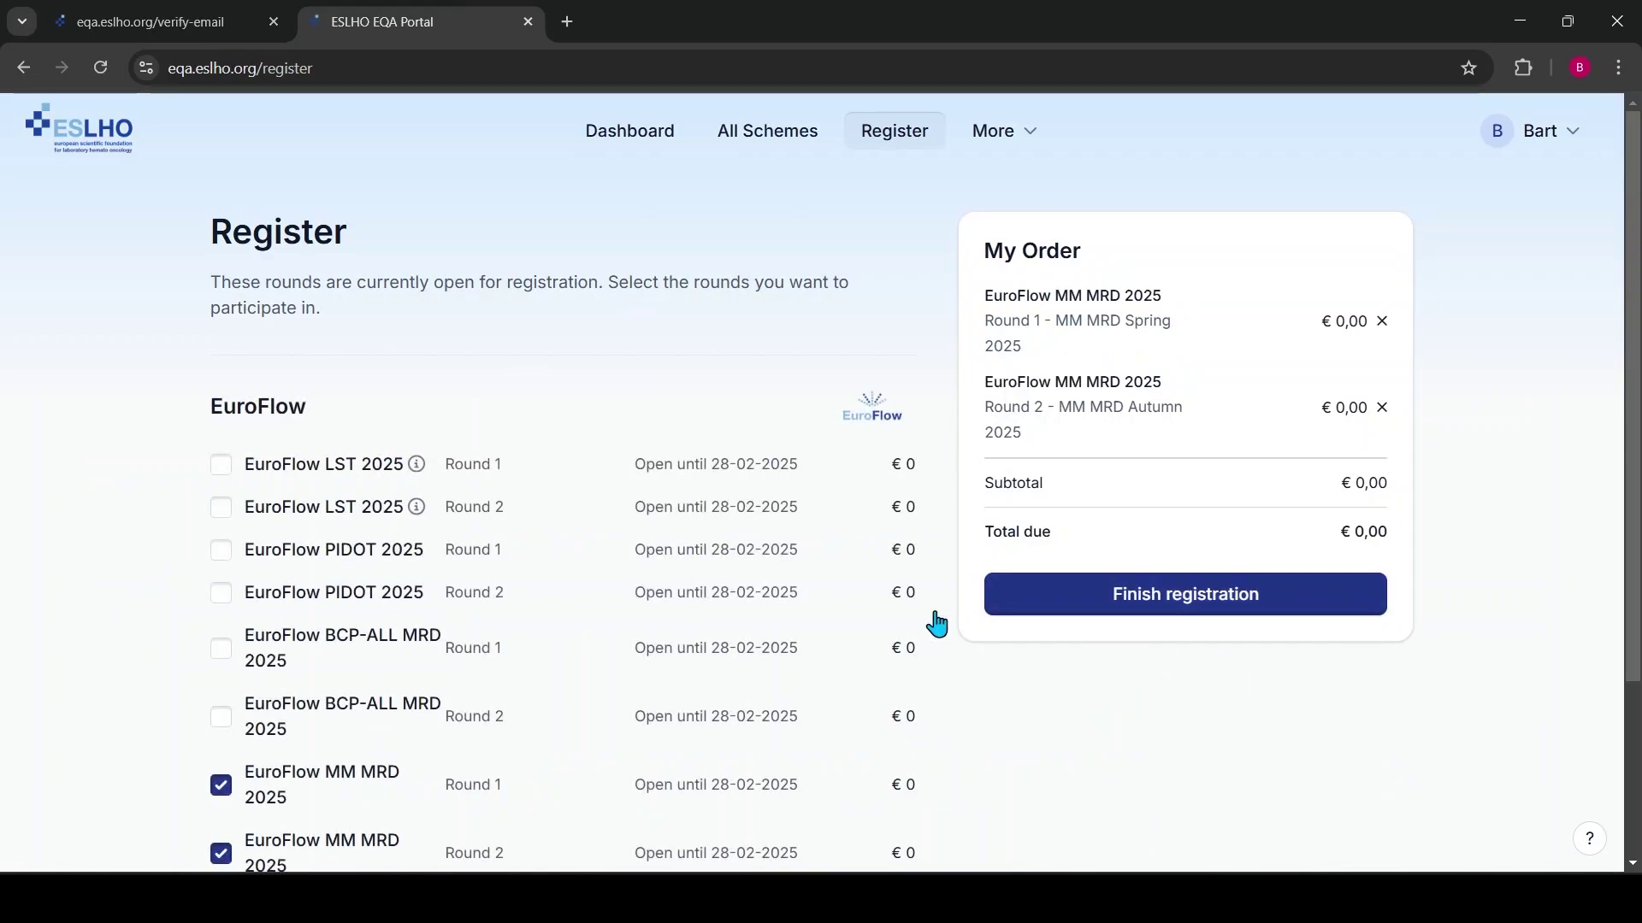
scroll(620, 397, down, 3)
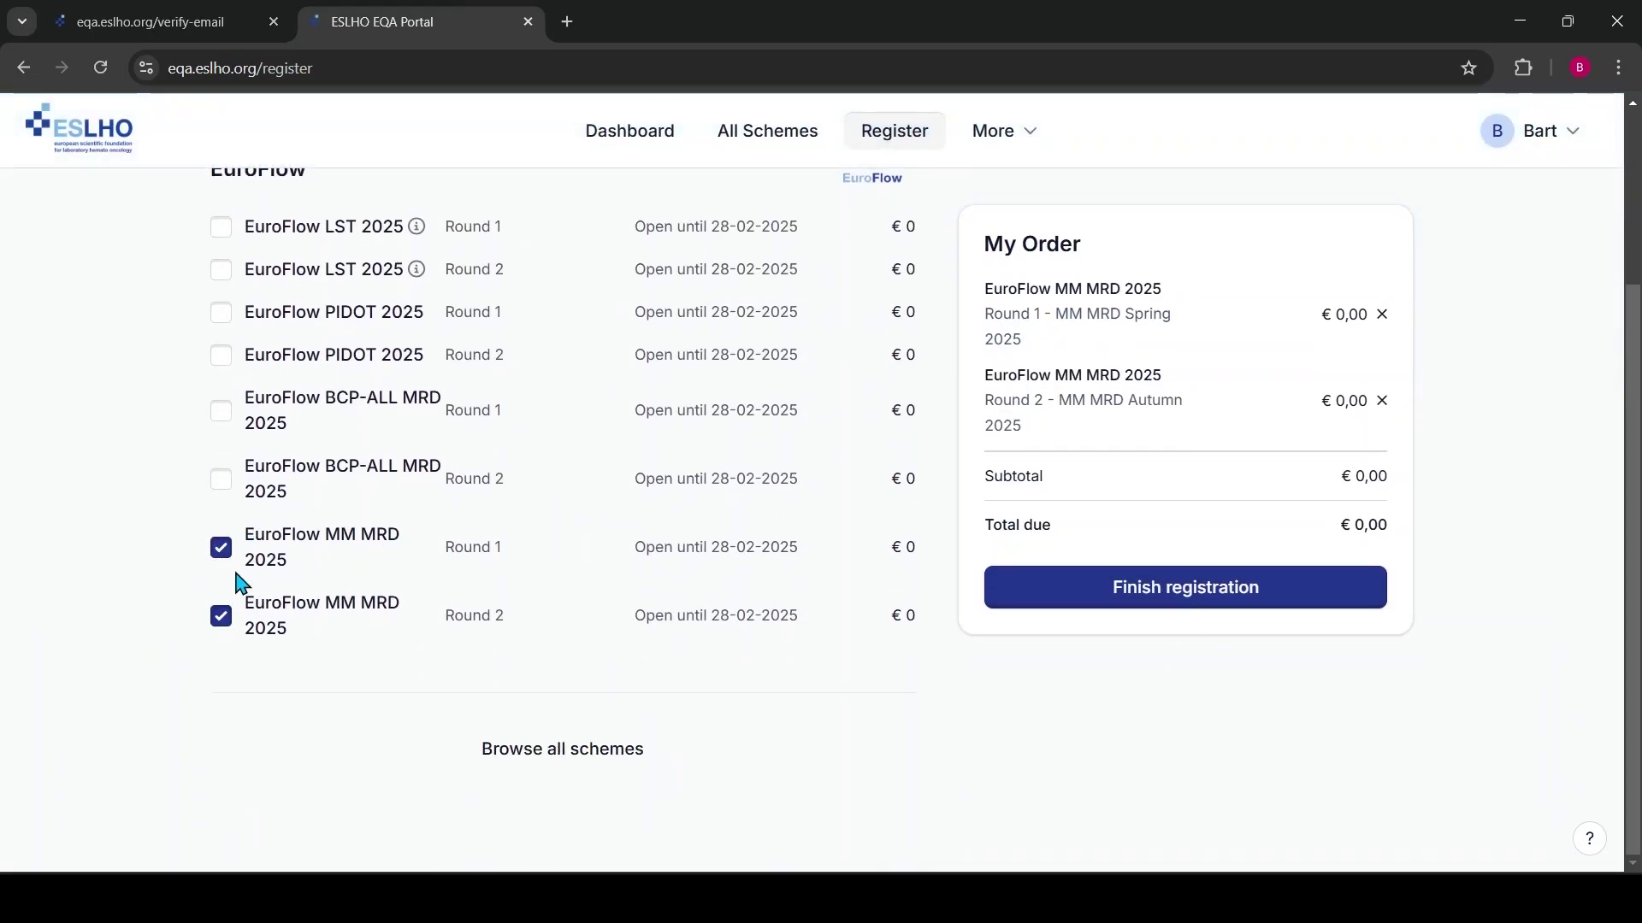
scroll(366, 596, up, 3)
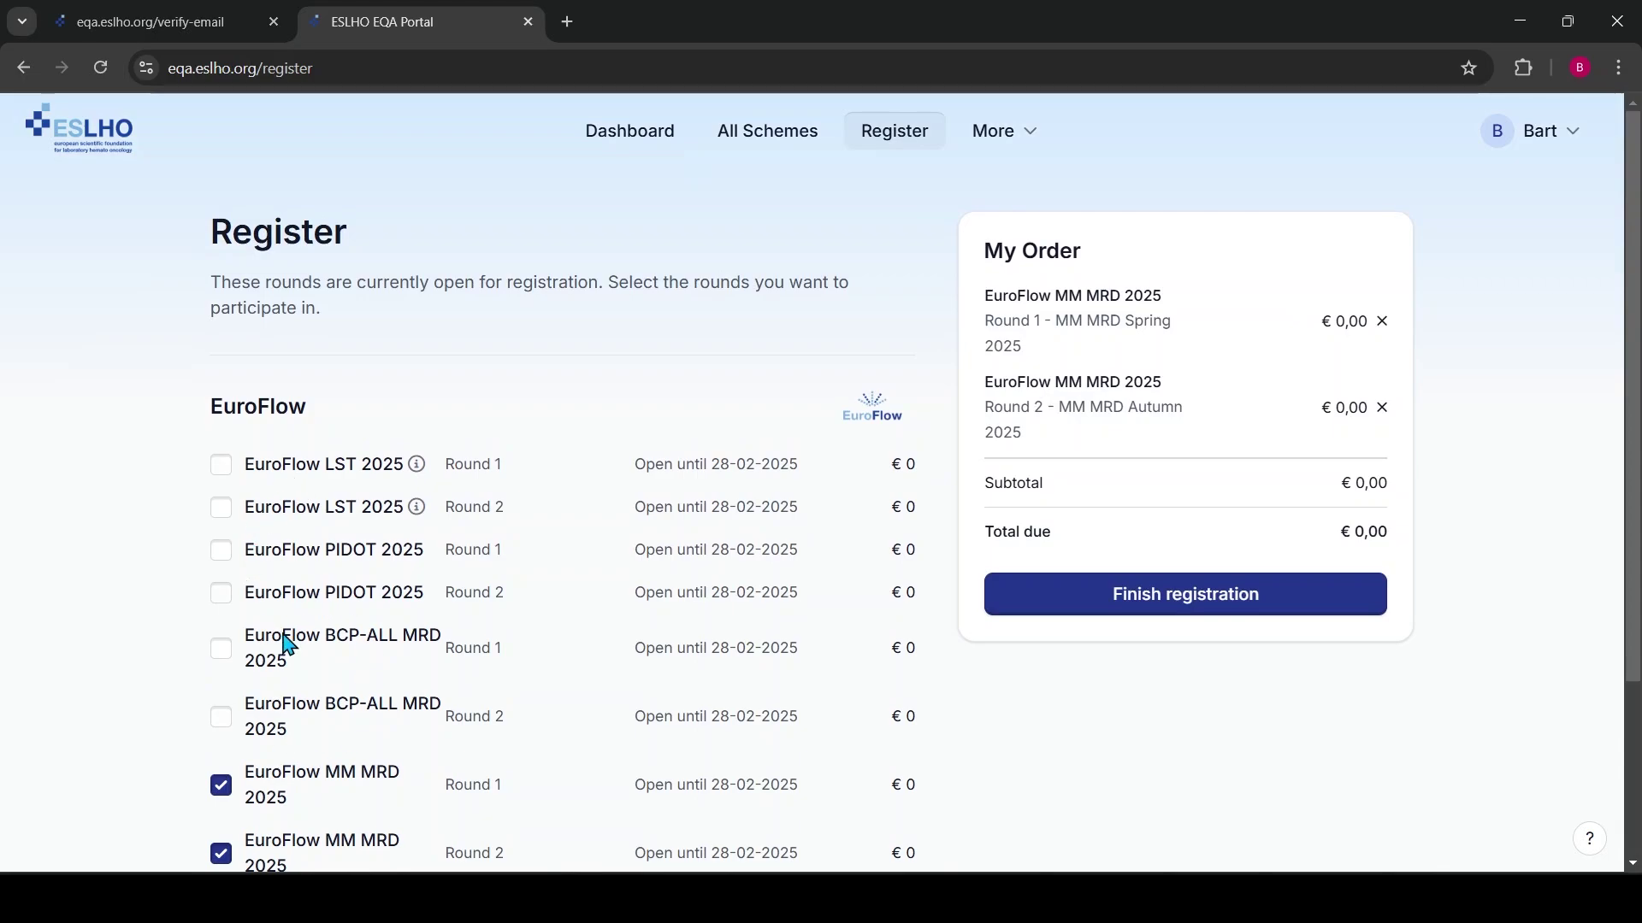
scroll(419, 624, down, 3)
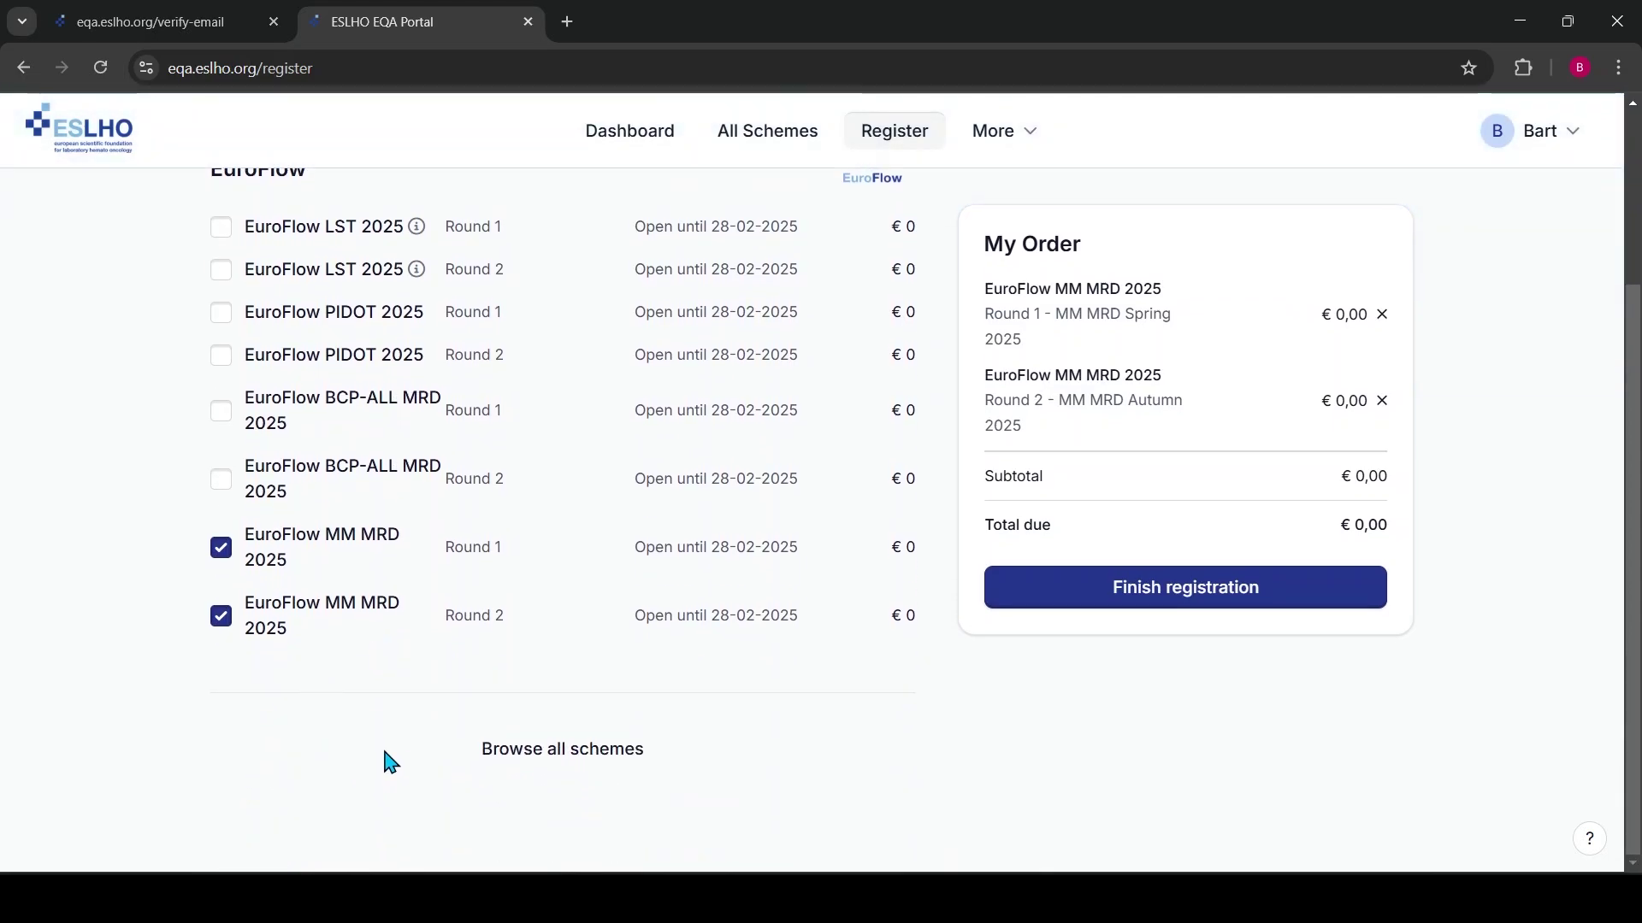
scroll(392, 752, up, 3)
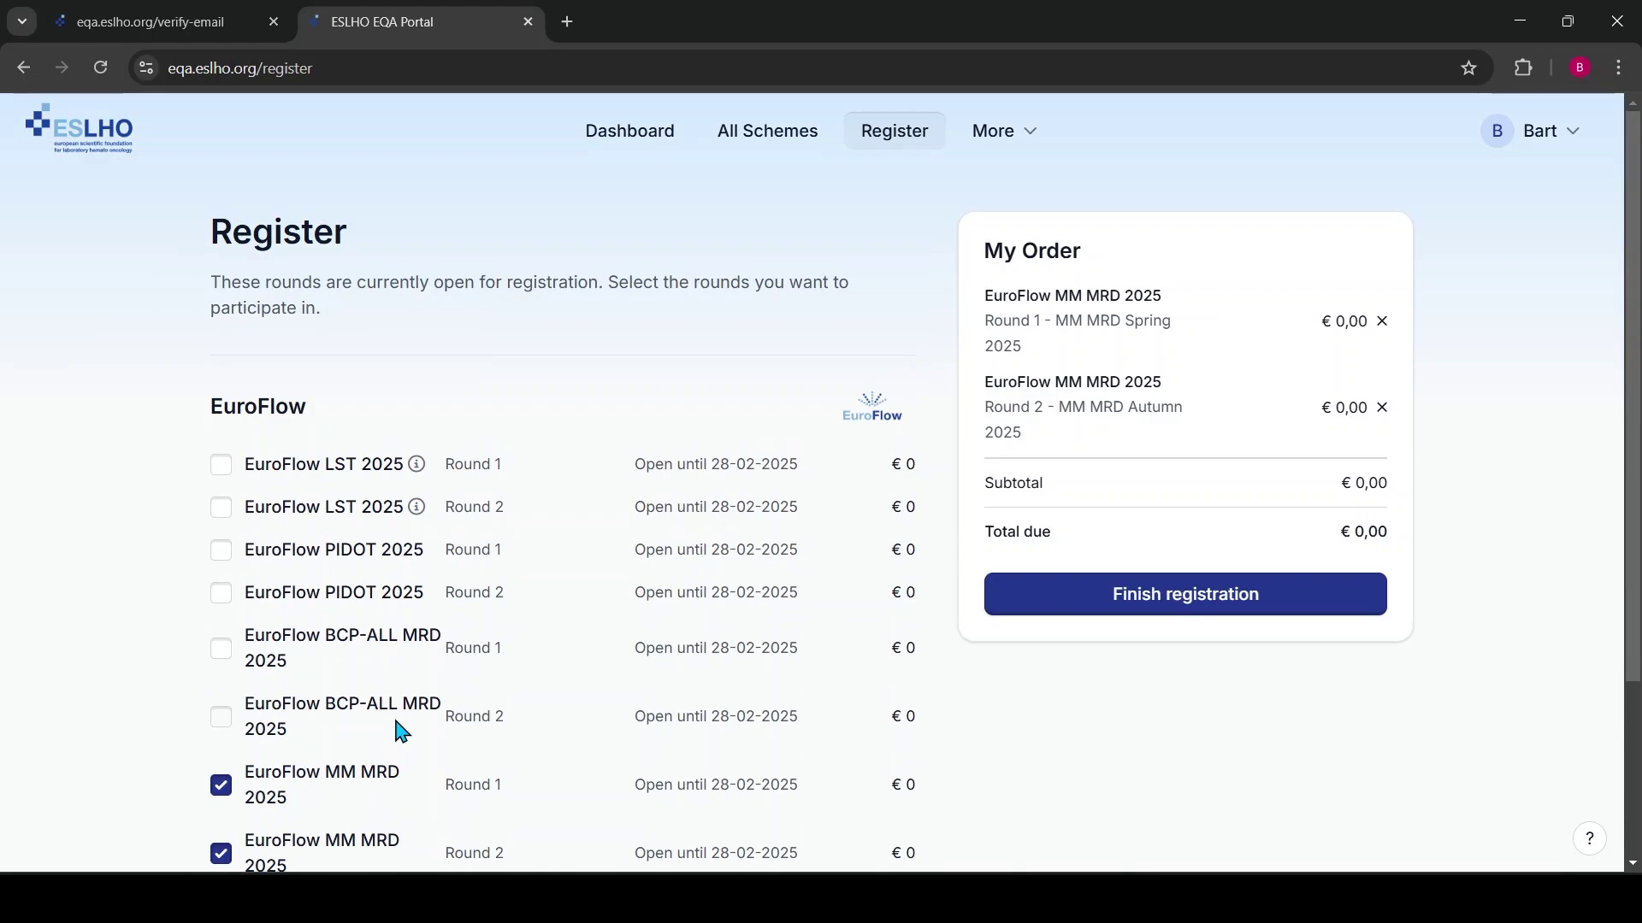
scroll(399, 731, down, 3)
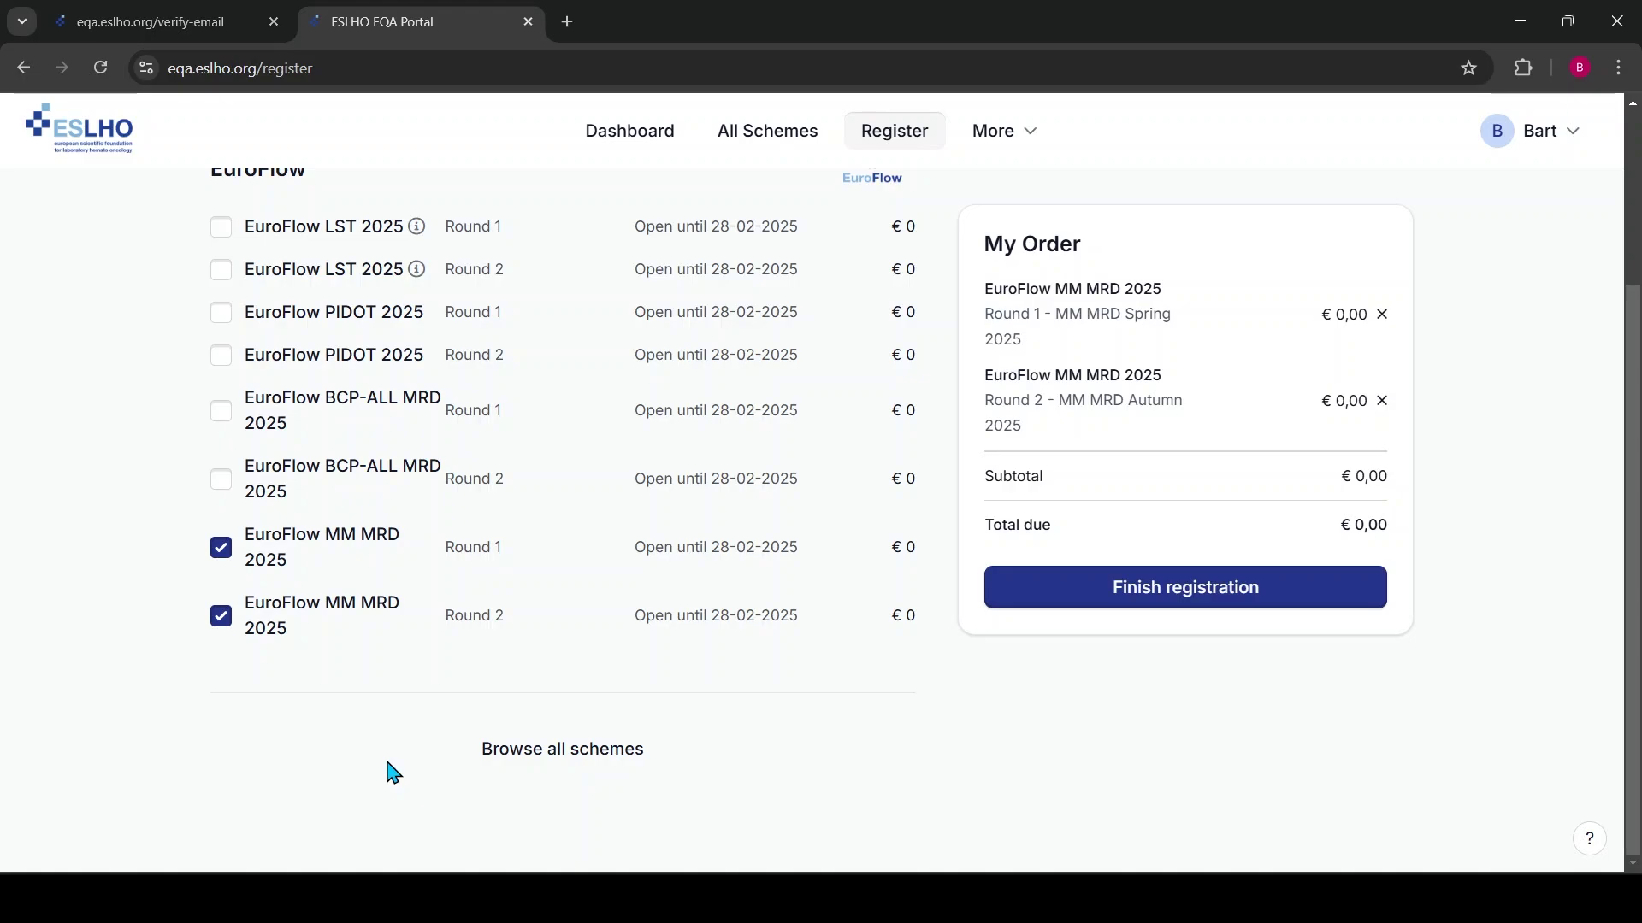
scroll(86, 340, up, 3)
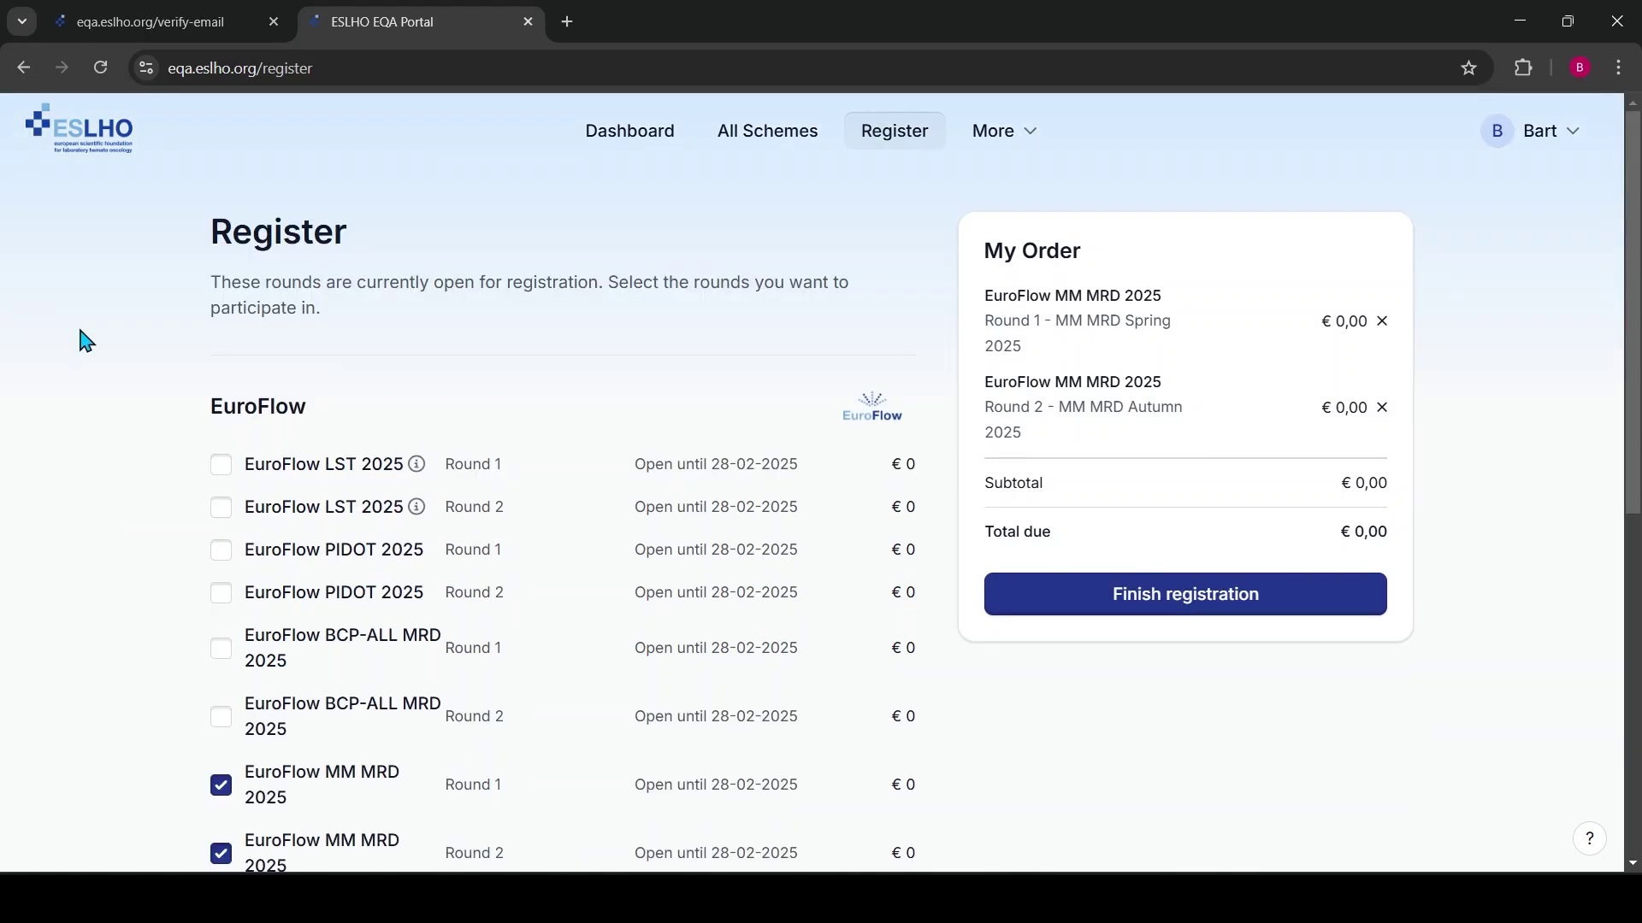
scroll(99, 370, down, 8)
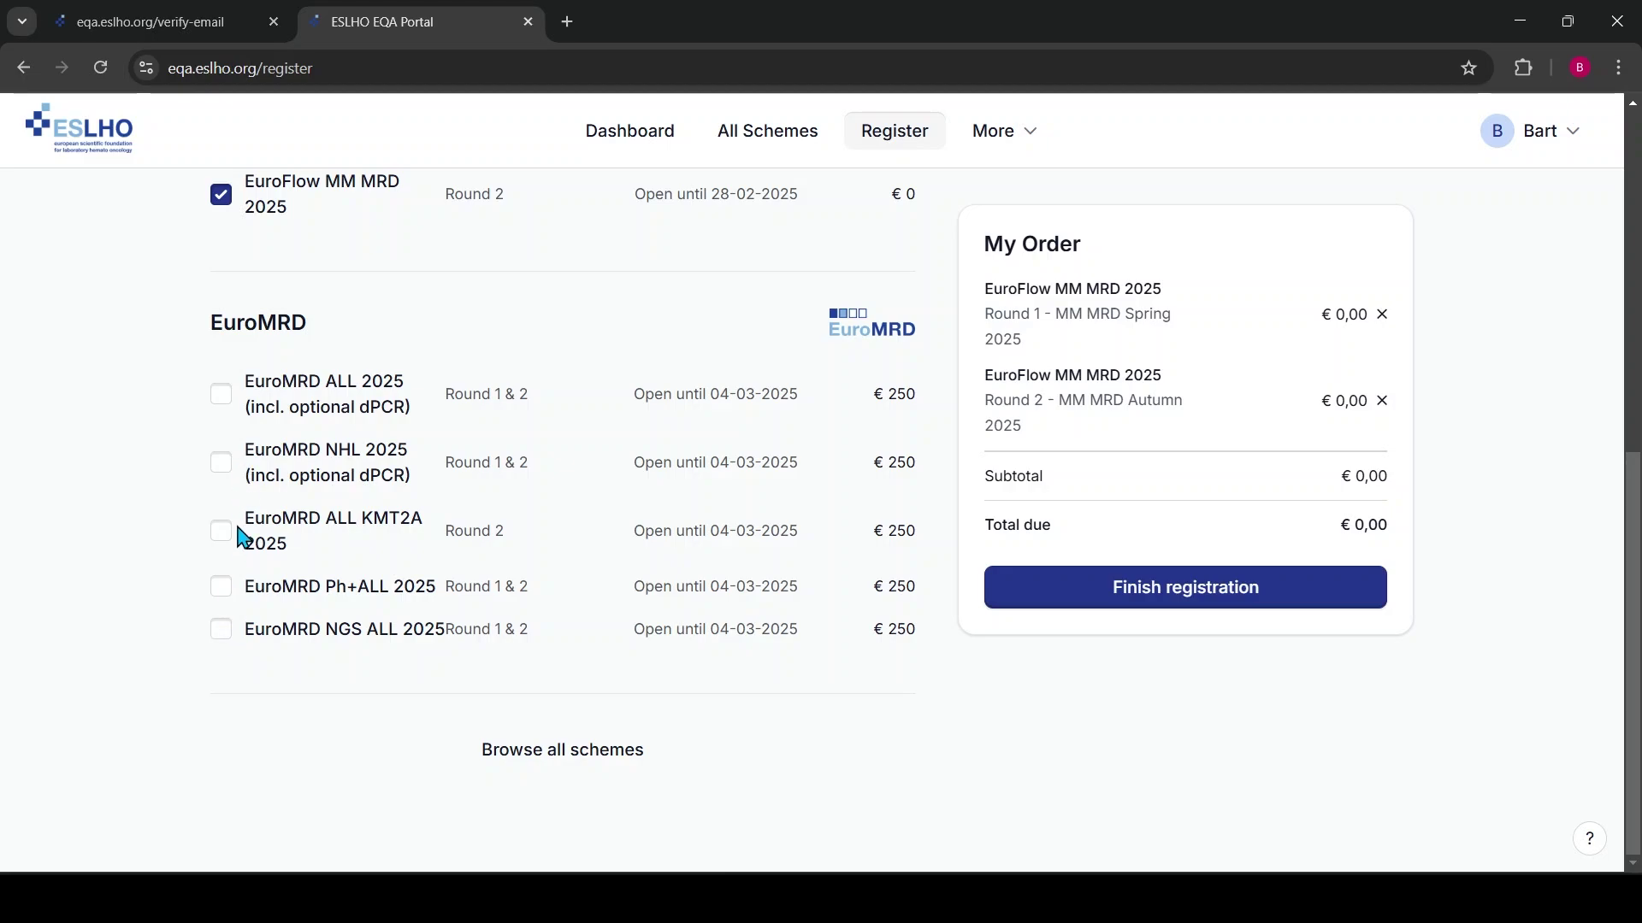
scroll(128, 459, up, 8)
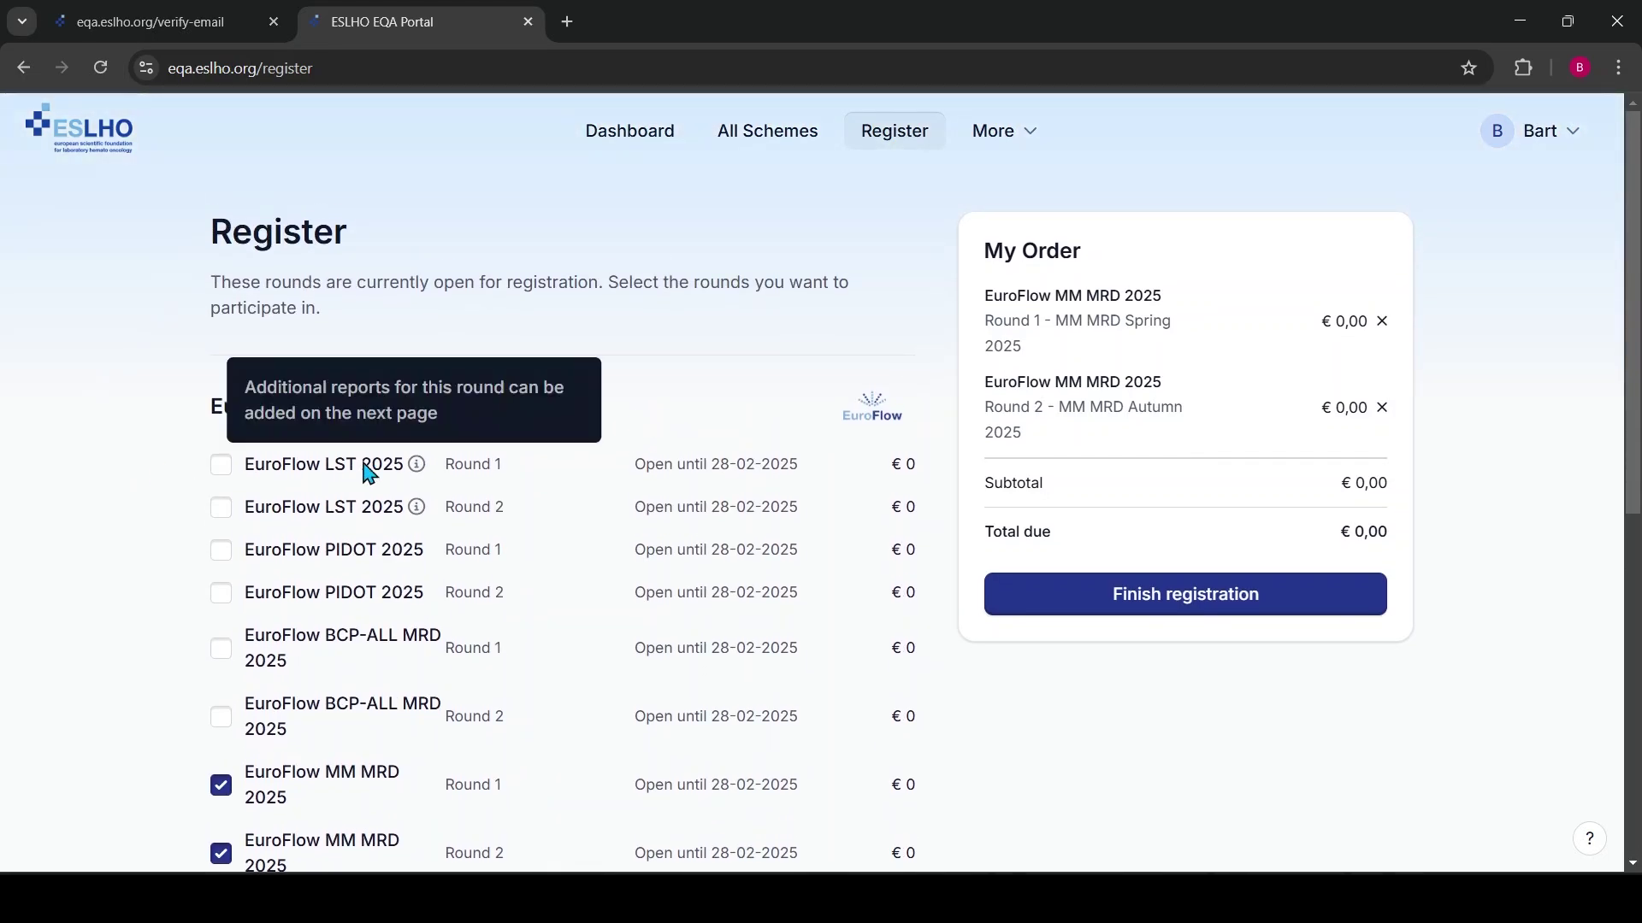
Untick both EuroFlow MM MRD rounds and tick EuroFlow PIDOT 2025 Round 1 and Round 2
click(220, 785)
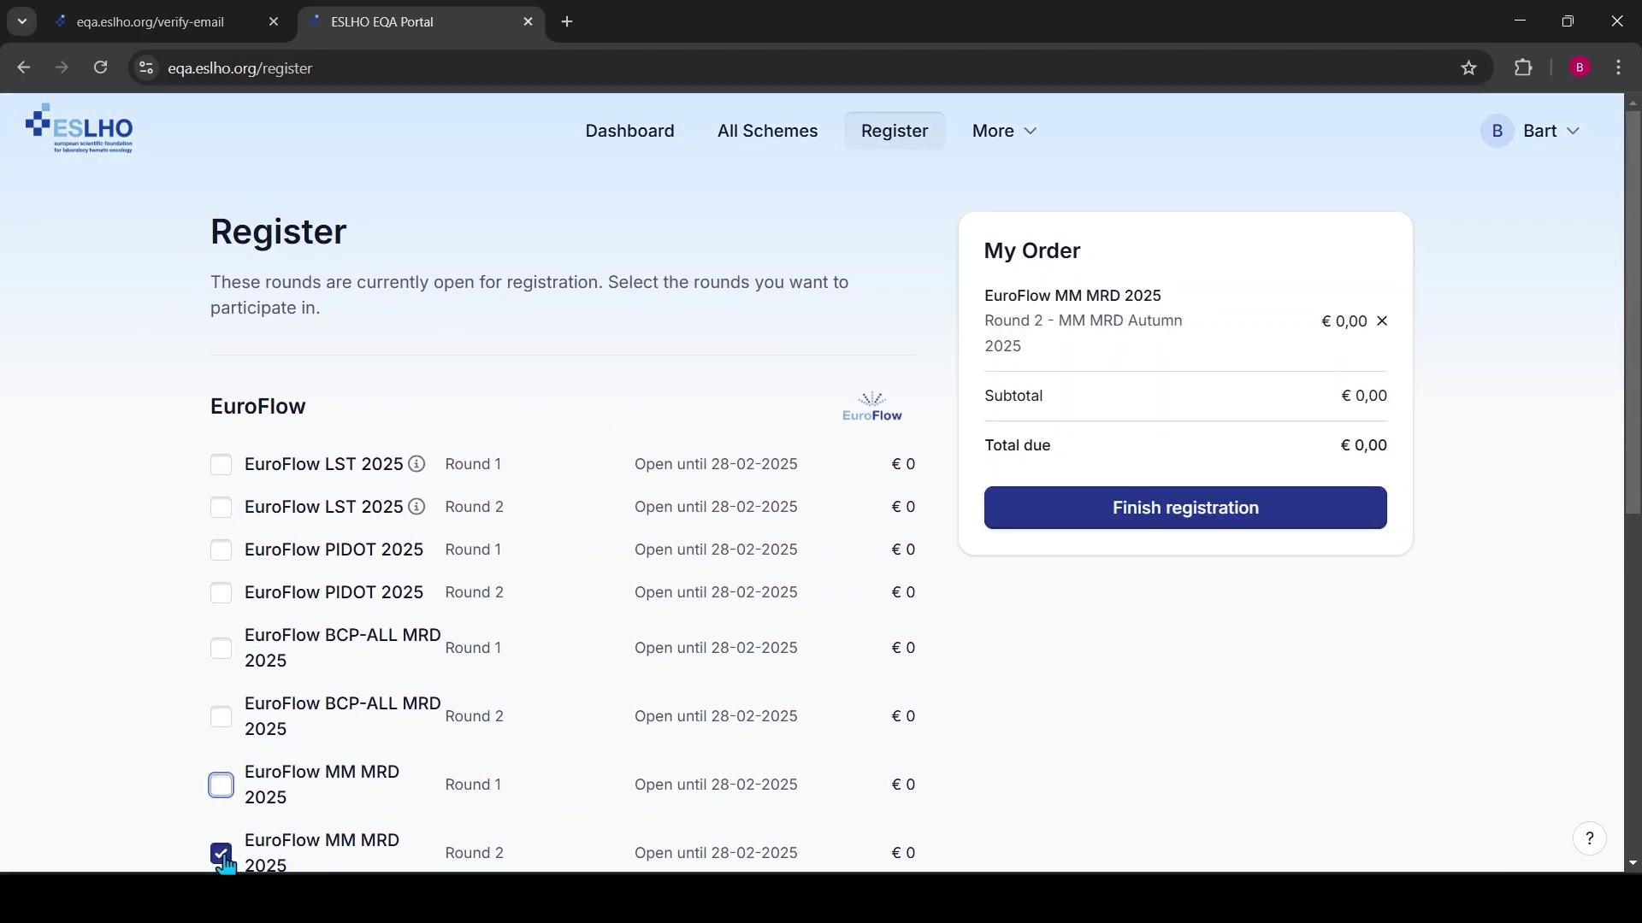
click(221, 853)
scroll(131, 505, down, 1)
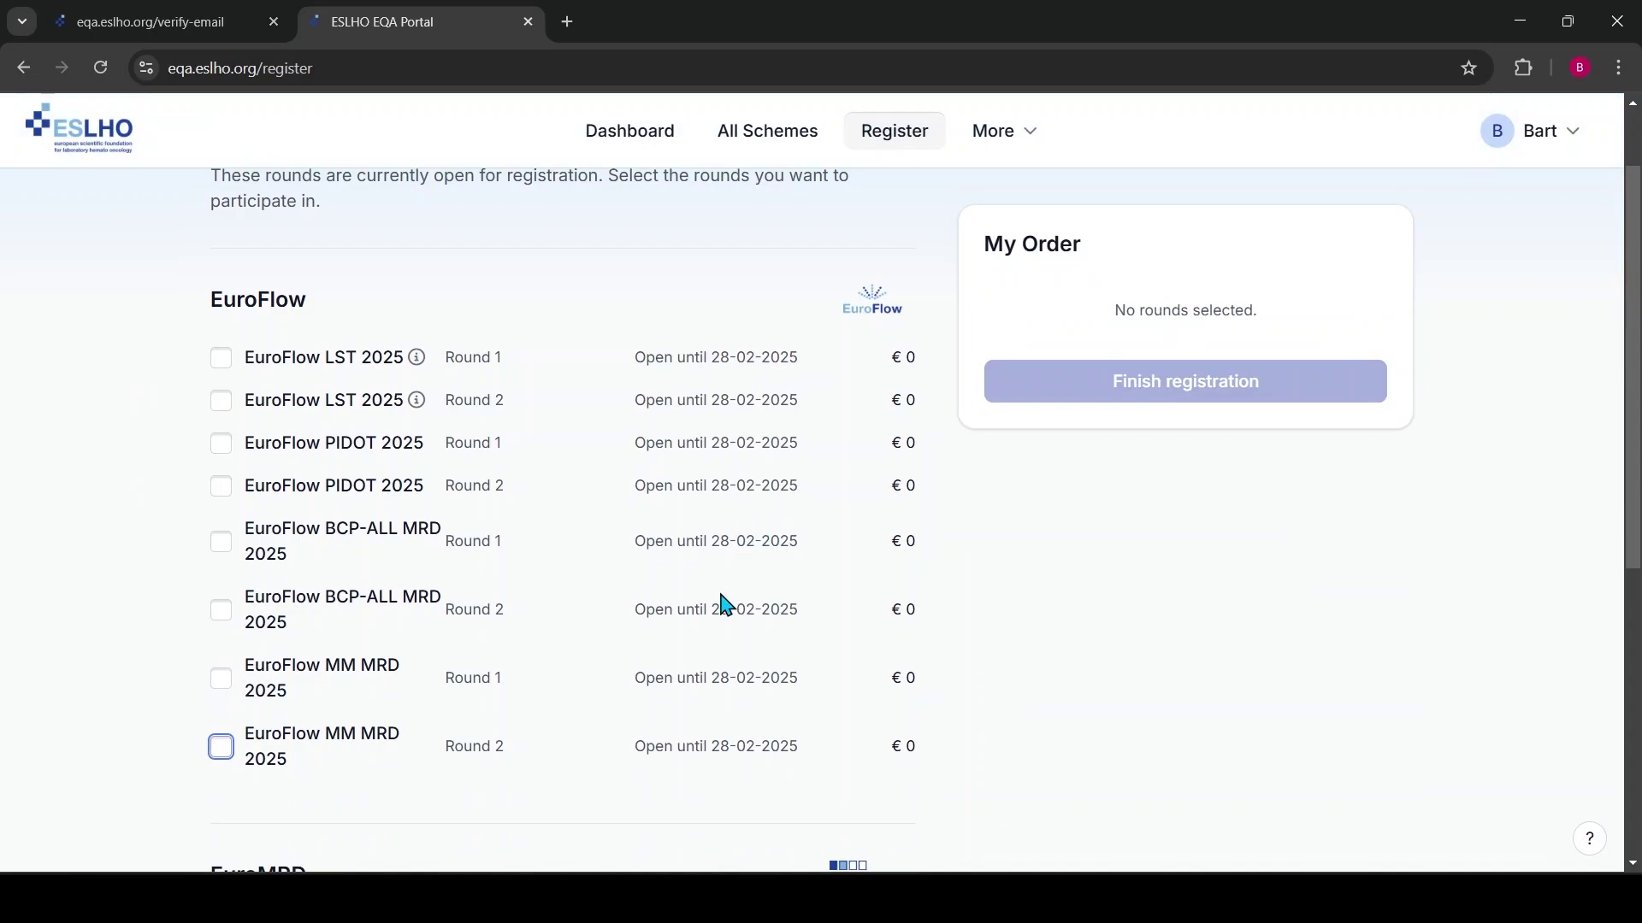
click(222, 446)
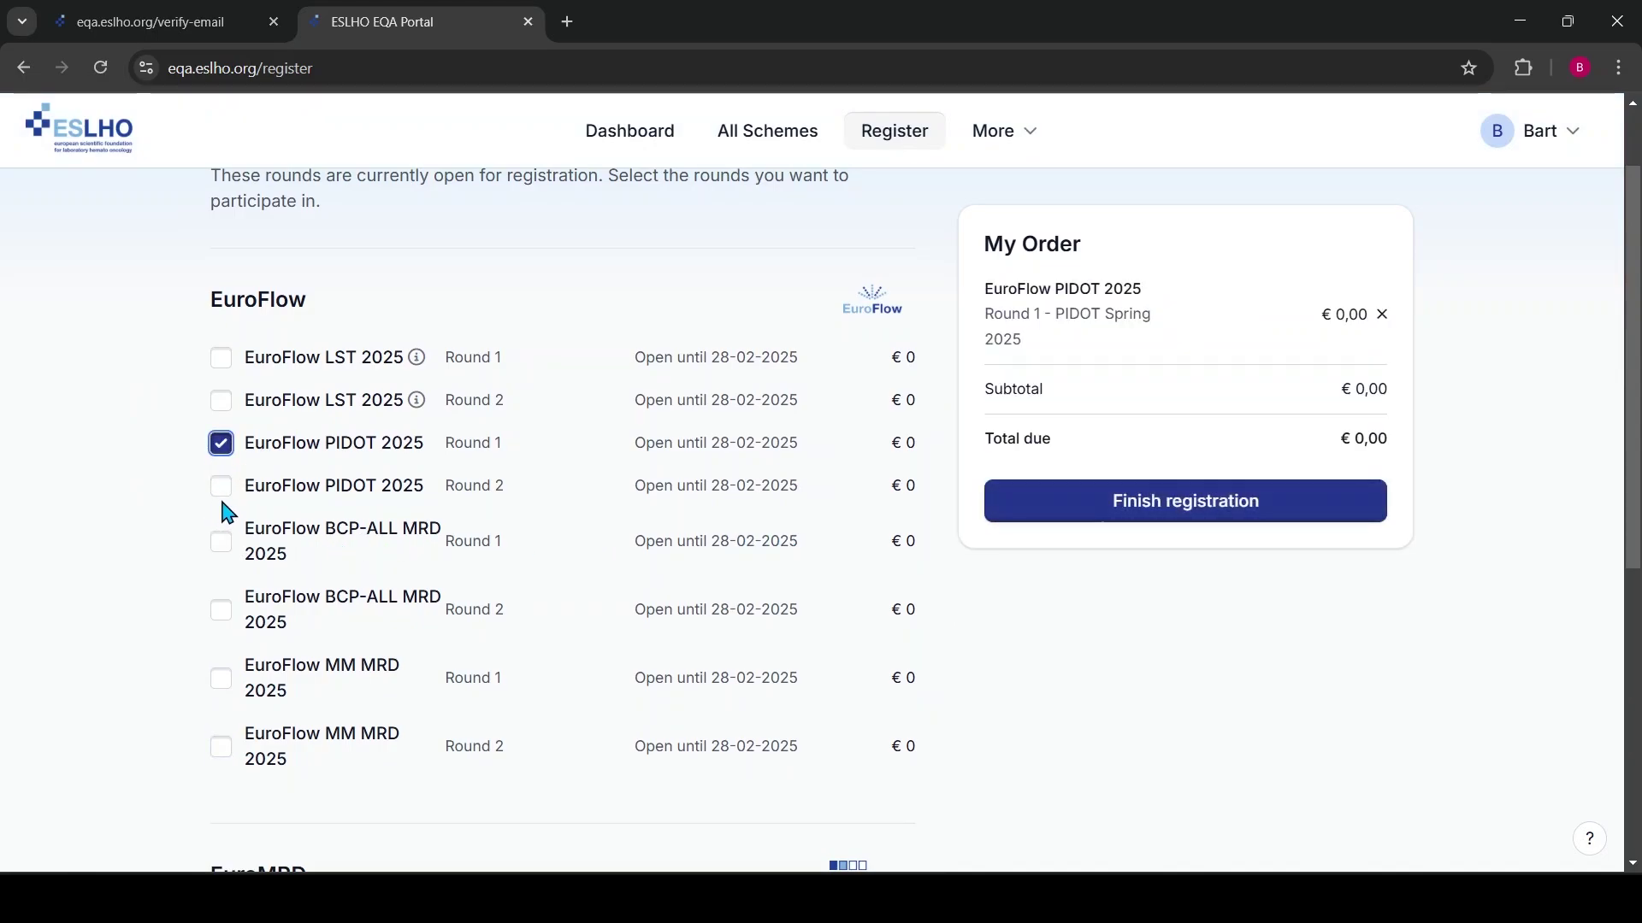
click(221, 486)
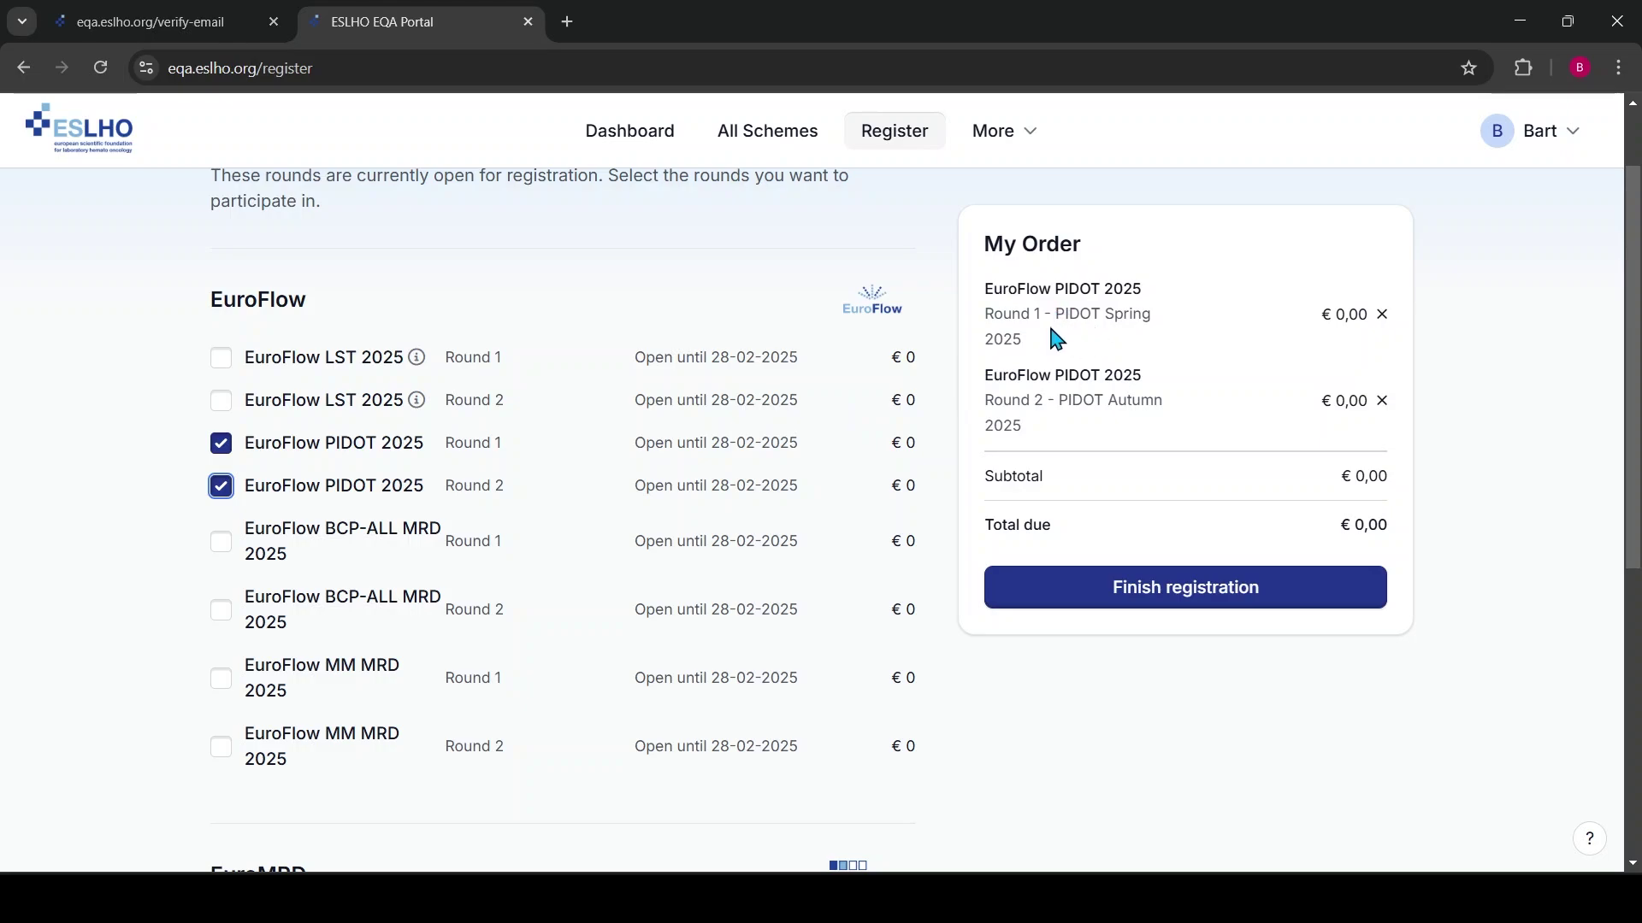
Add EuroMRD ALL 2025, ALL KMT2A 2025 and NGS ALL 2025 to the order
scroll(1132, 445, down, 3)
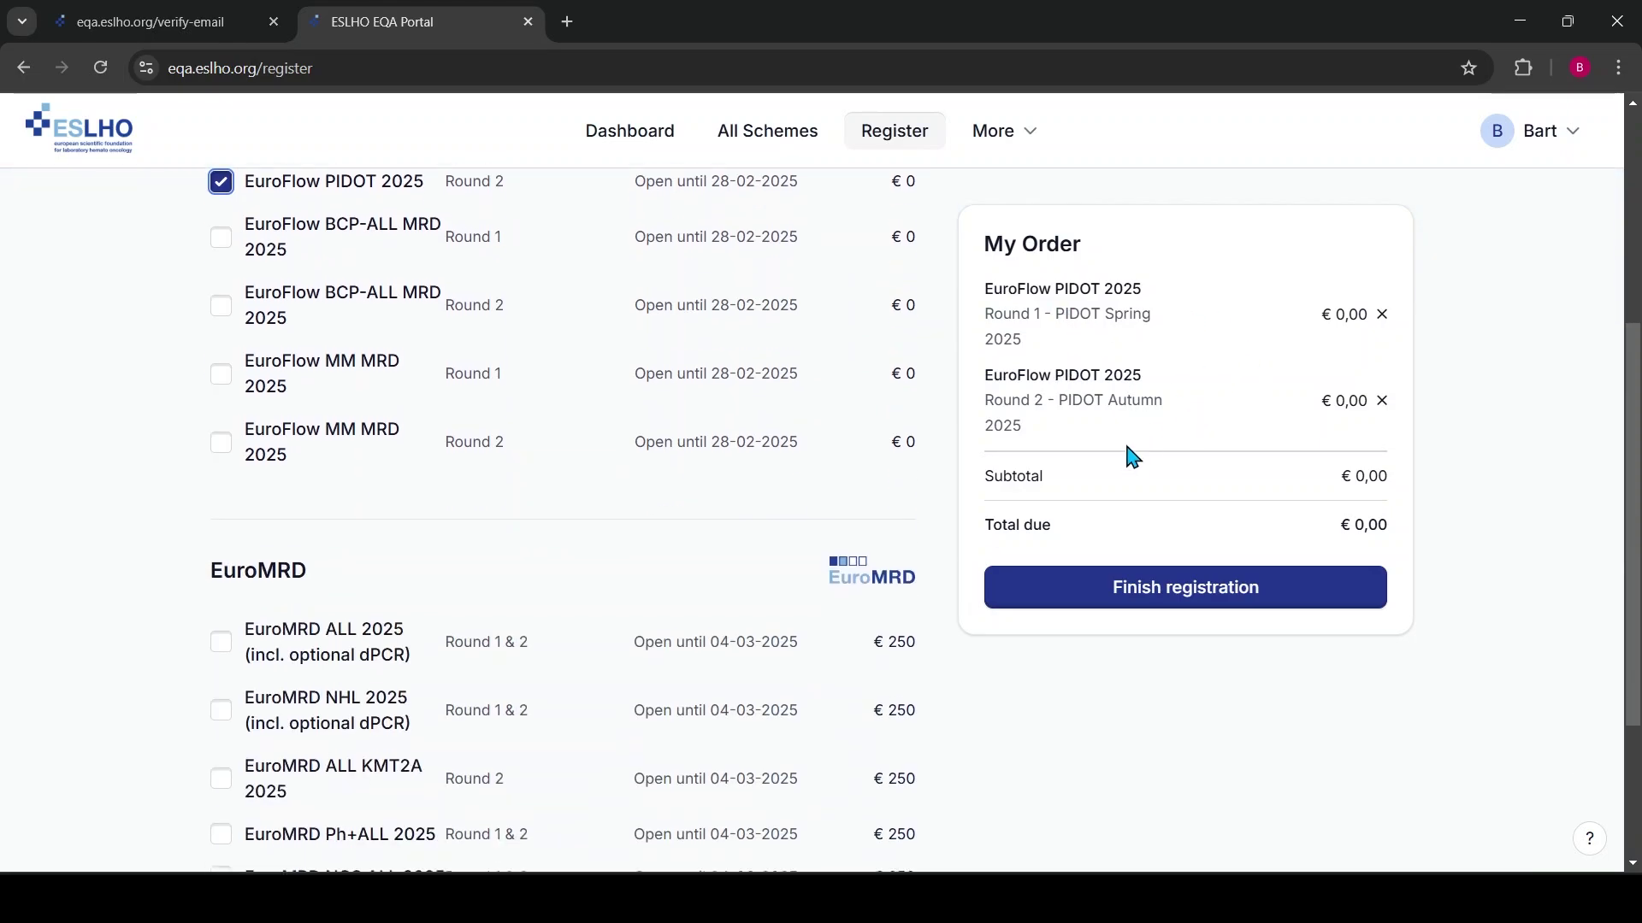
scroll(1133, 457, down, 3)
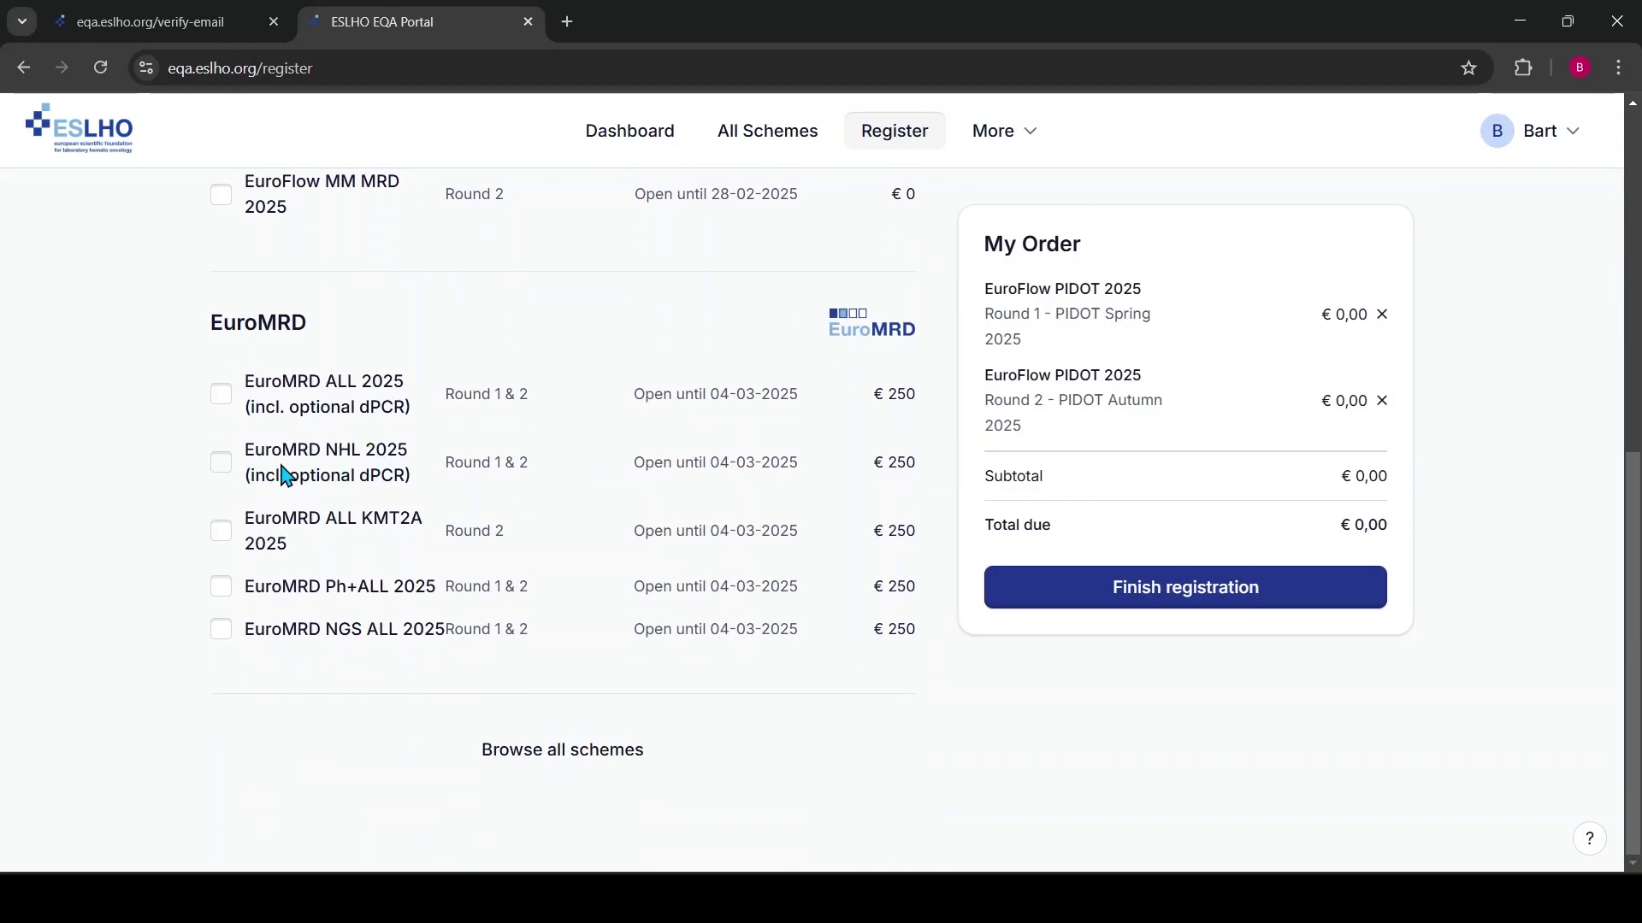
click(221, 395)
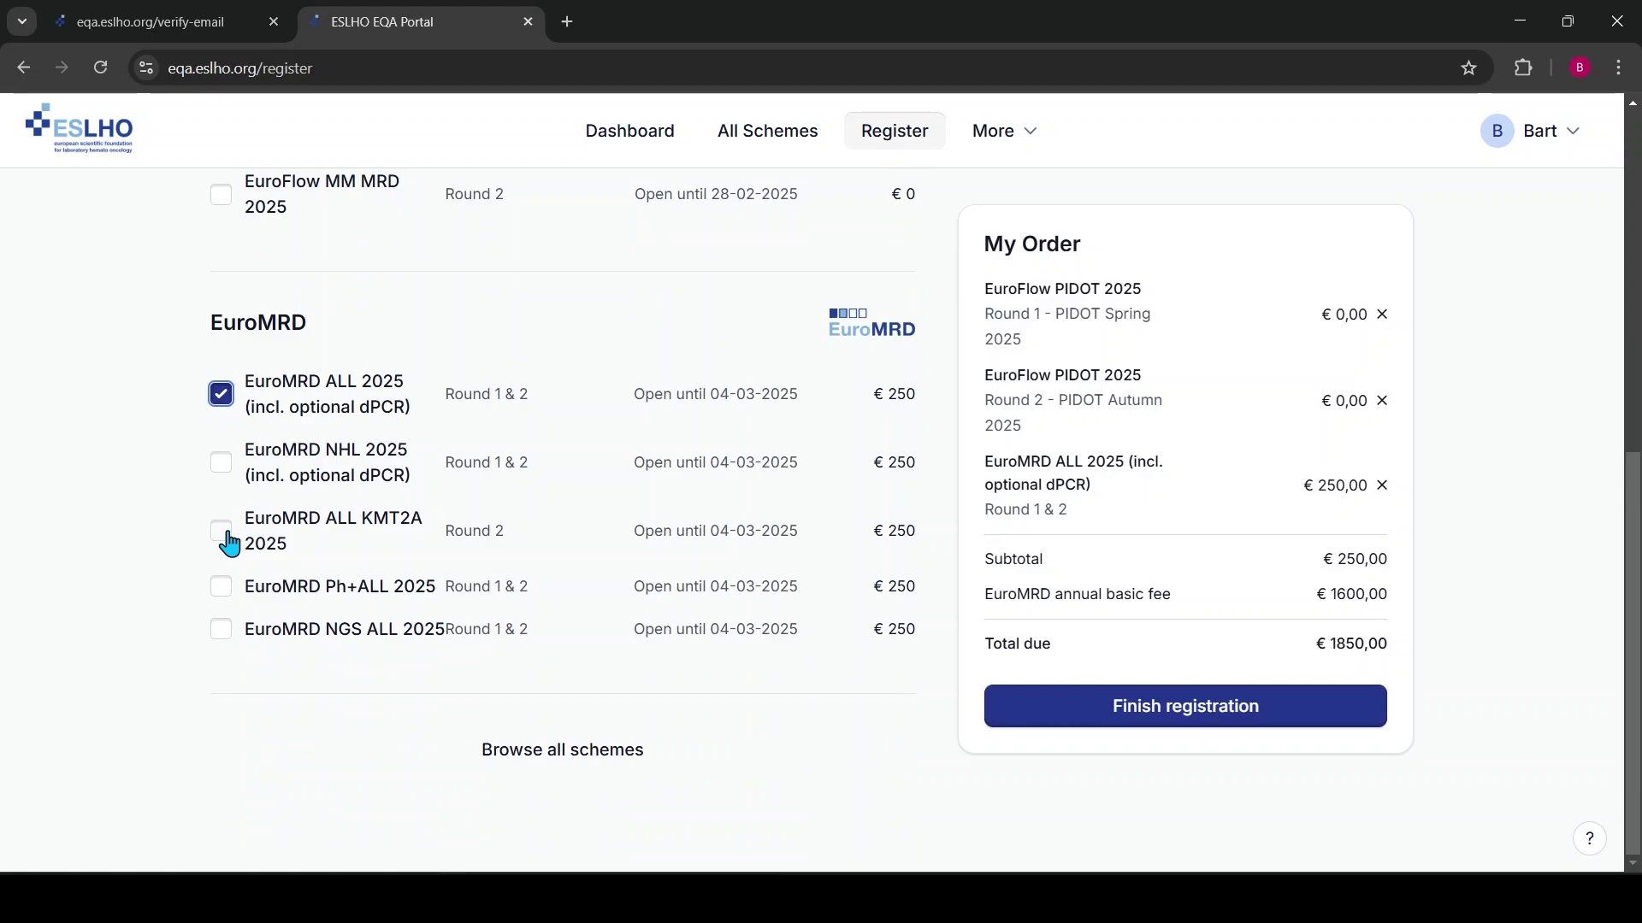
click(226, 534)
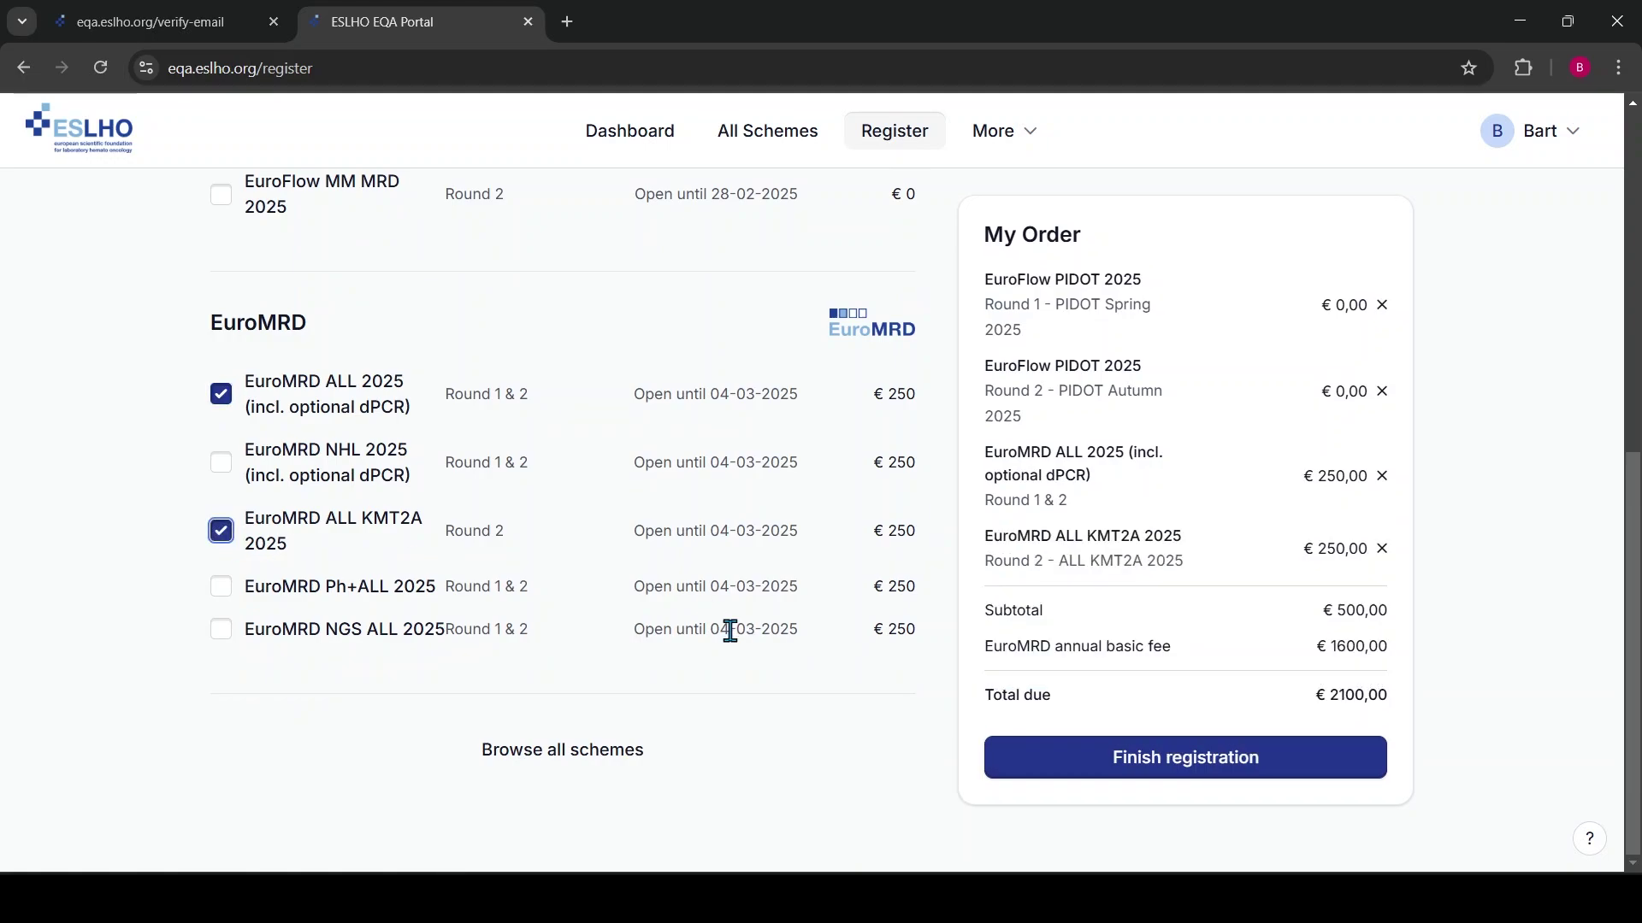
click(222, 632)
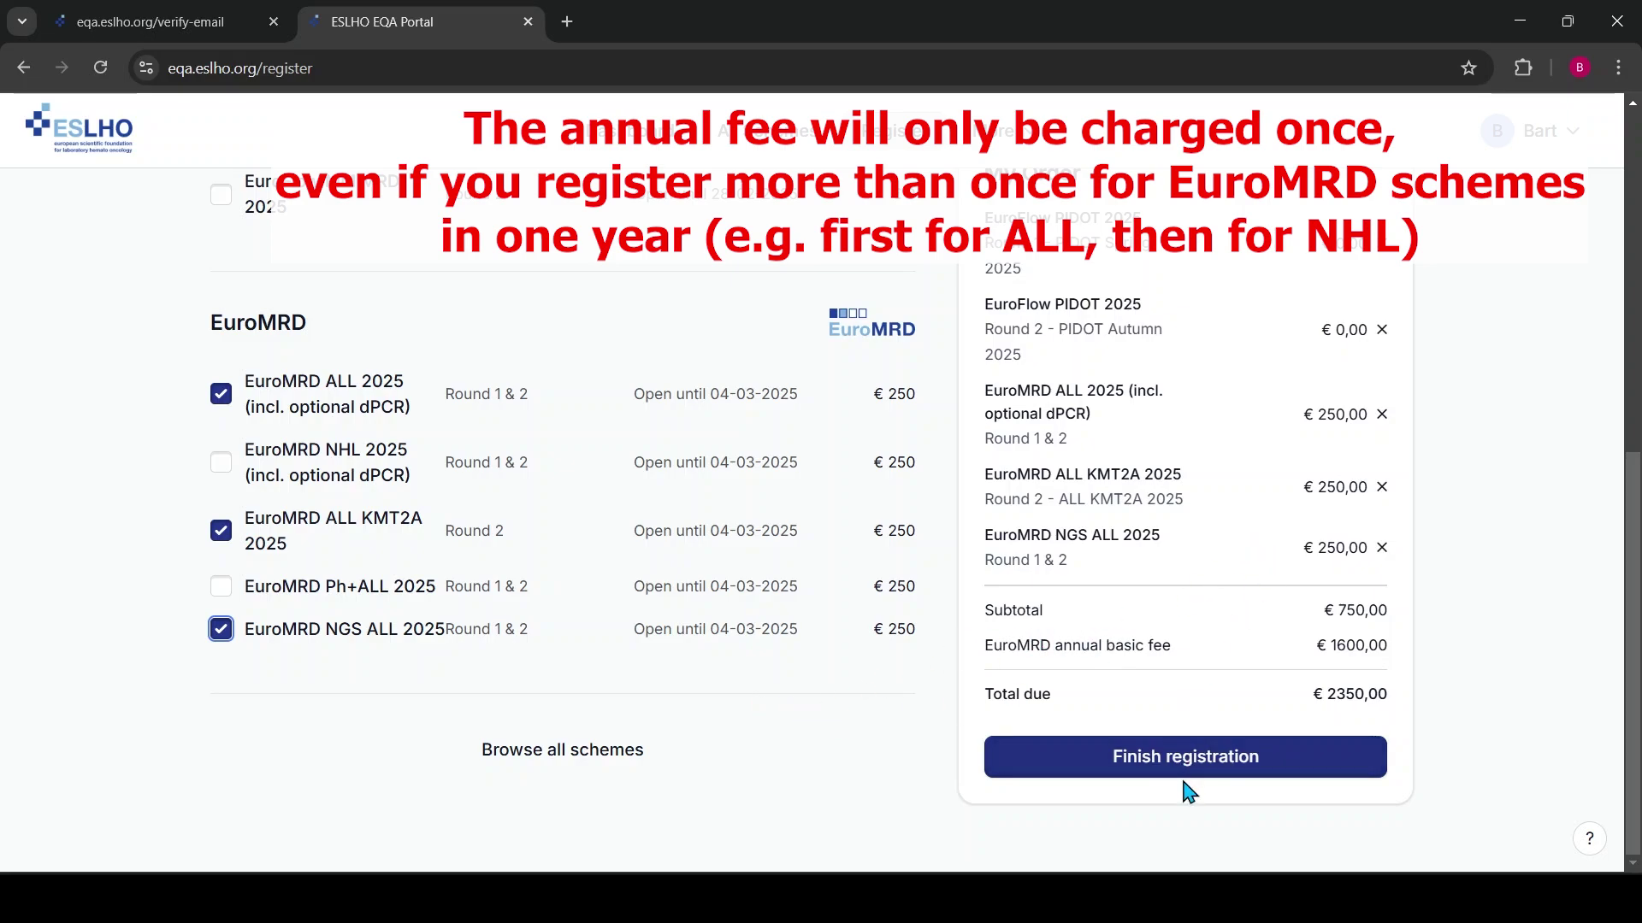
Proceed to the Finish registration checkout and review its billing and order summary sections
click(1133, 772)
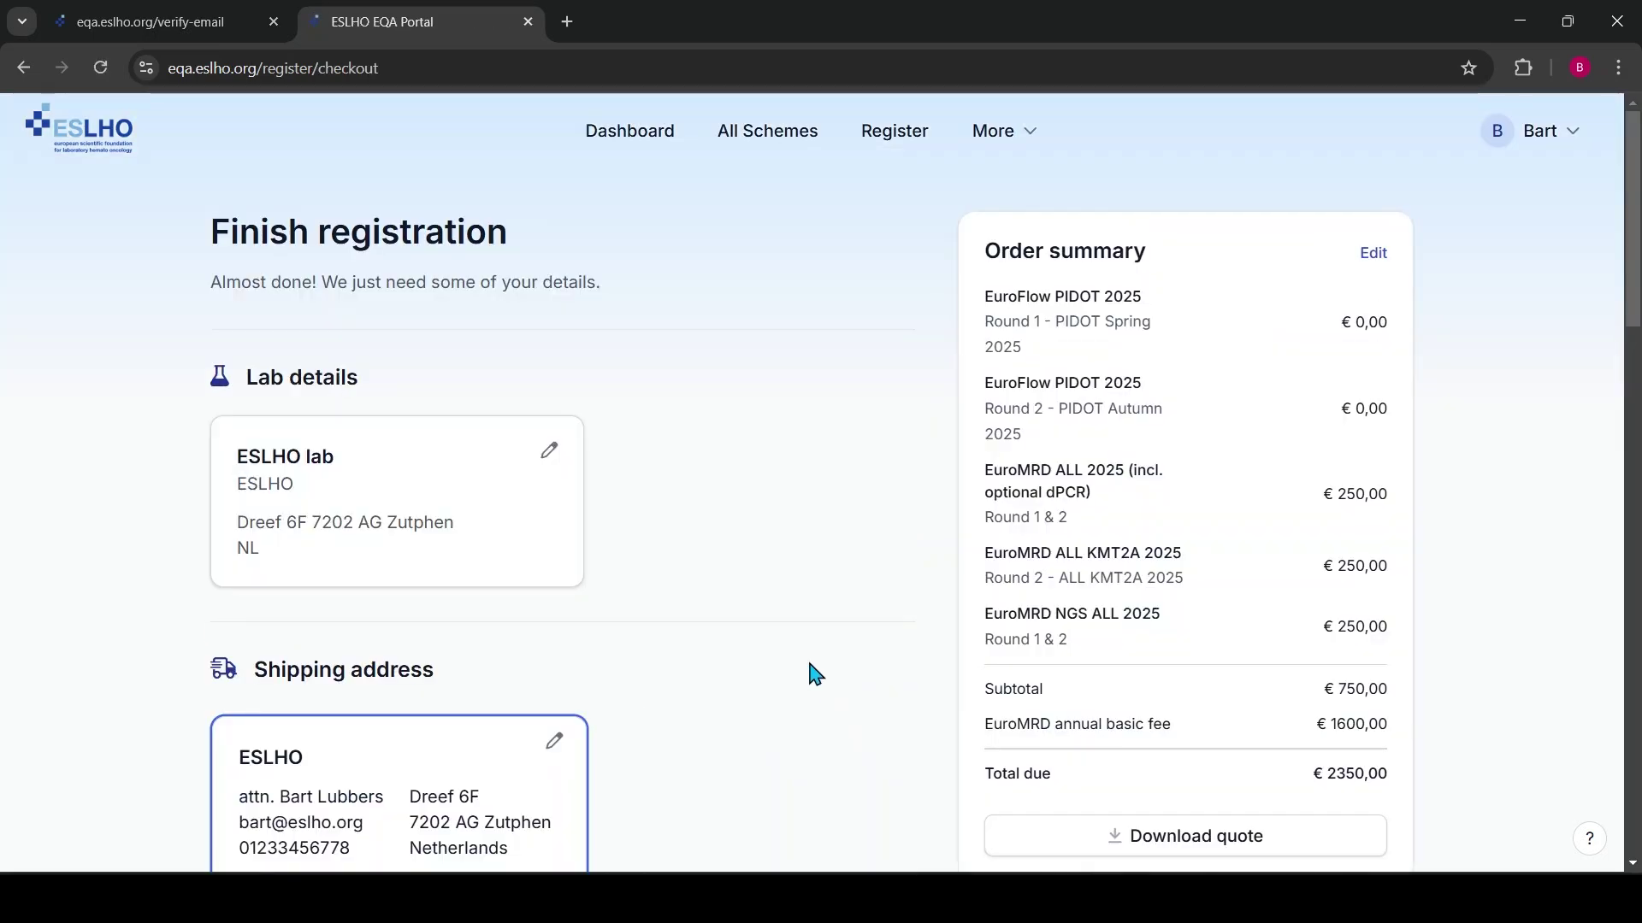
scroll(599, 359, down, 1)
scroll(715, 433, down, 2)
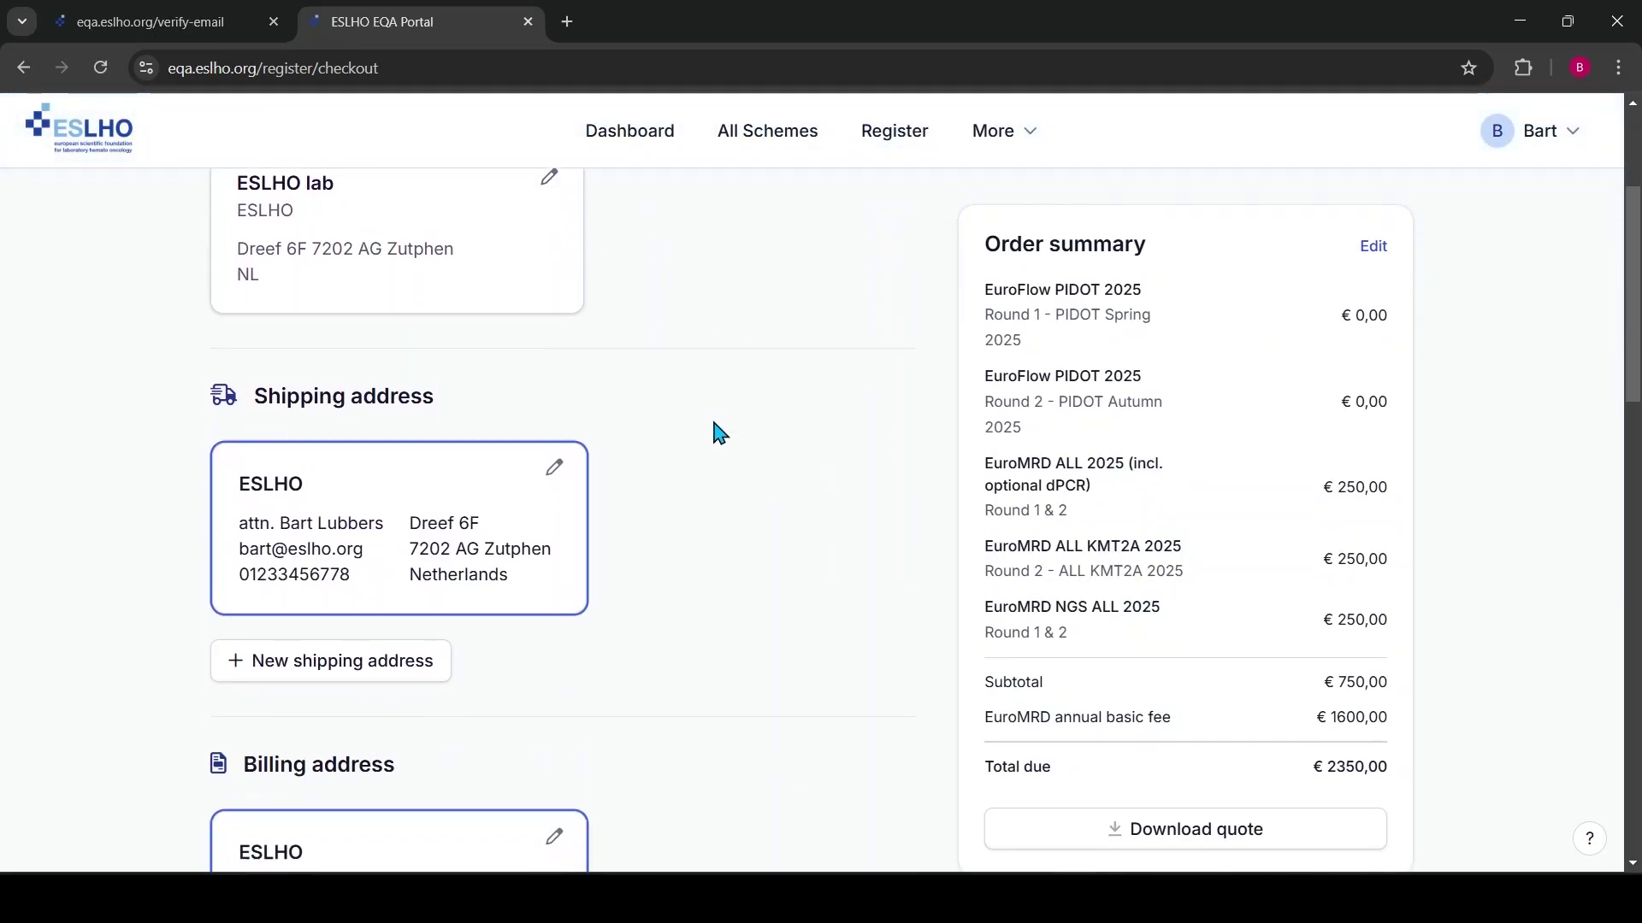
scroll(700, 410, up, 2)
scroll(773, 480, down, 3)
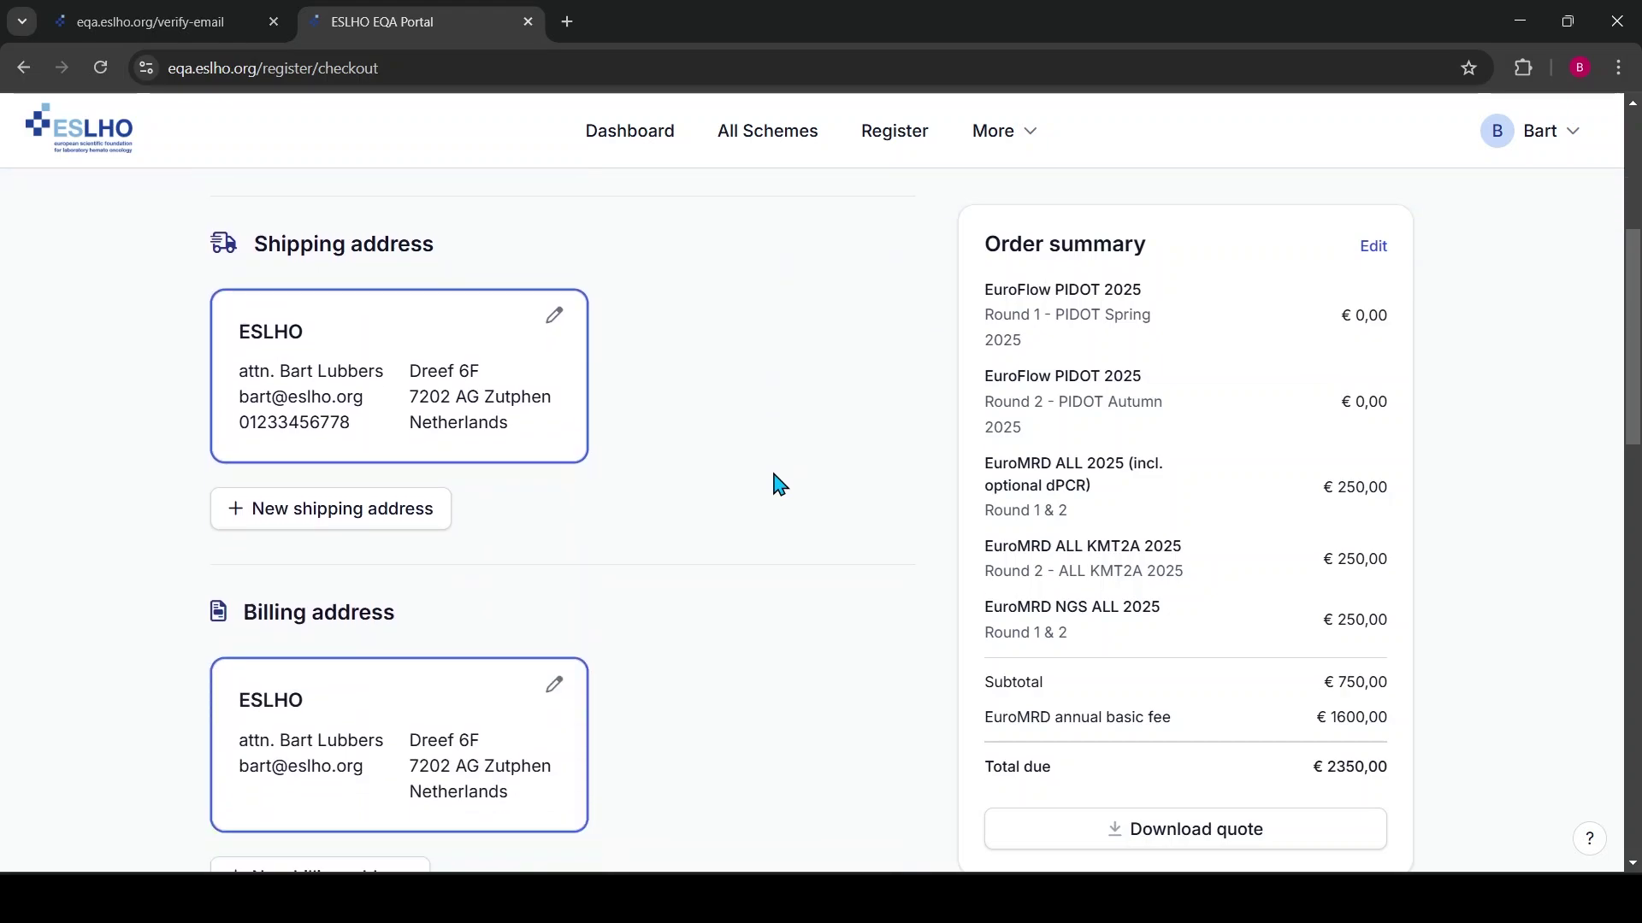
scroll(765, 477, up, 1)
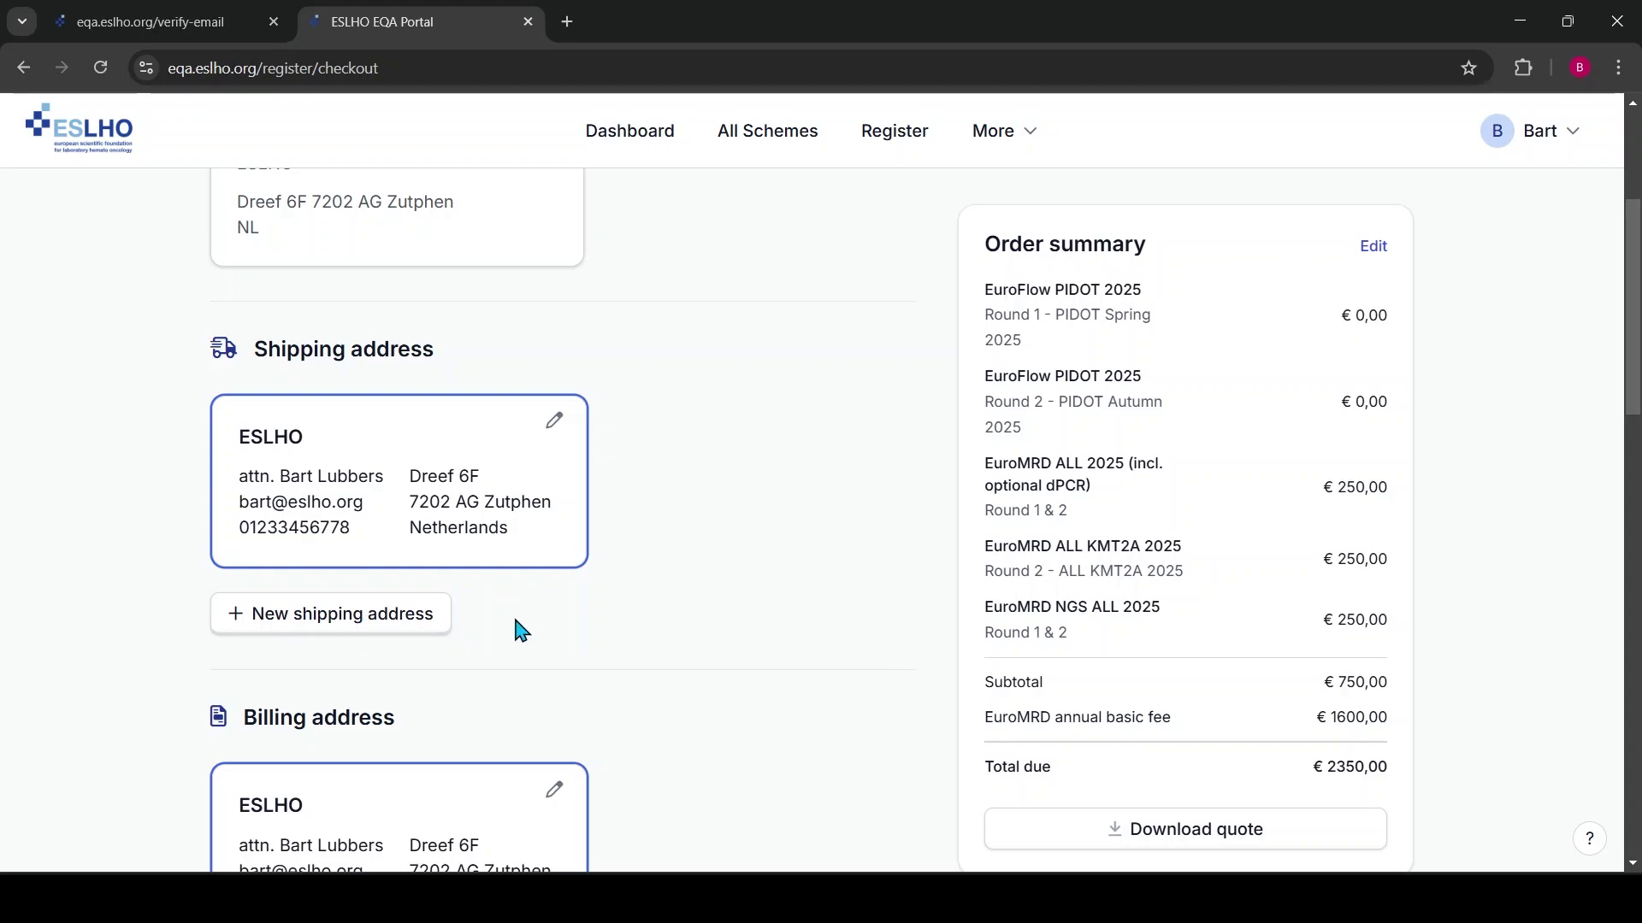
scroll(513, 630, down, 2)
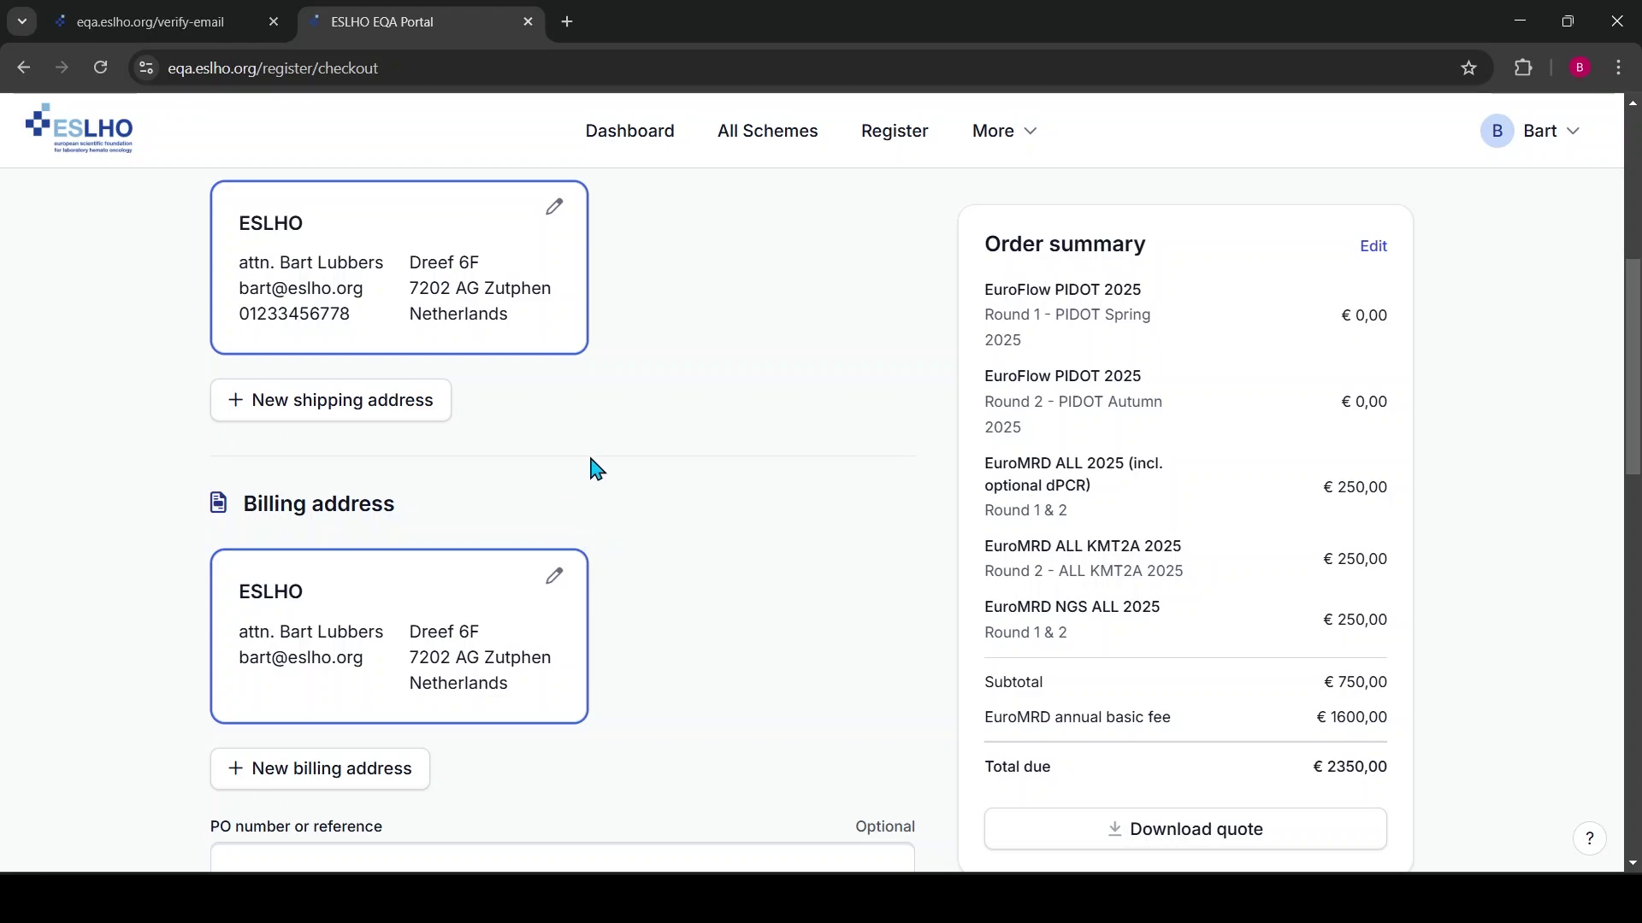
scroll(715, 476, down, 3)
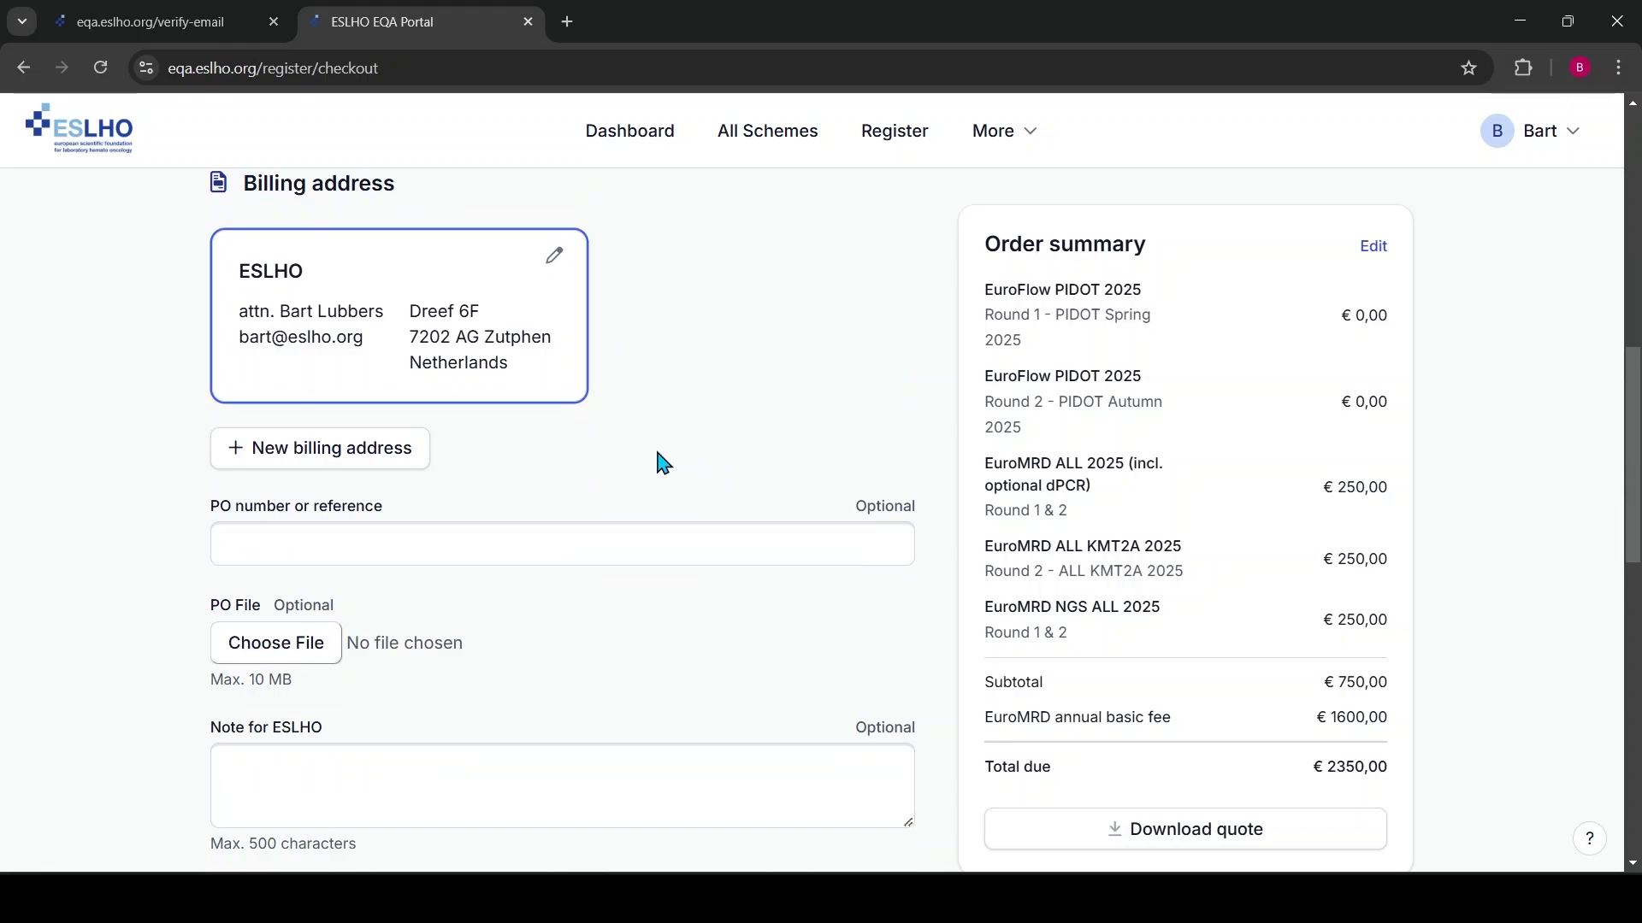
scroll(691, 398, up, 4)
scroll(641, 513, down, 3)
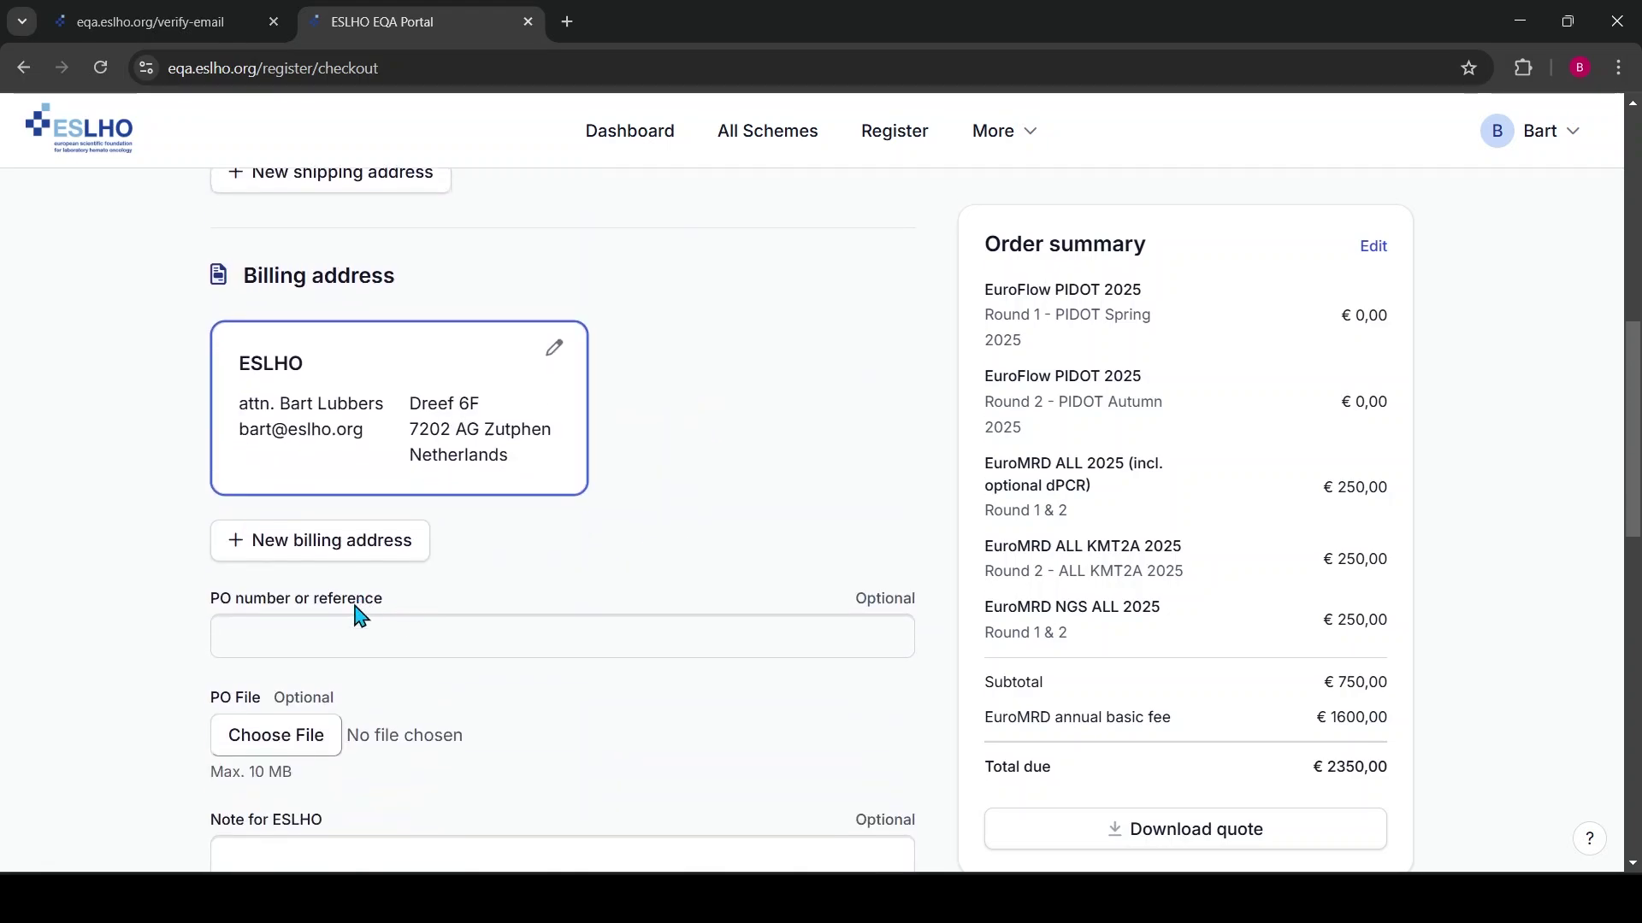
scroll(359, 616, down, 3)
Focus the PO number field, then the Note for ESLHO field
click(274, 340)
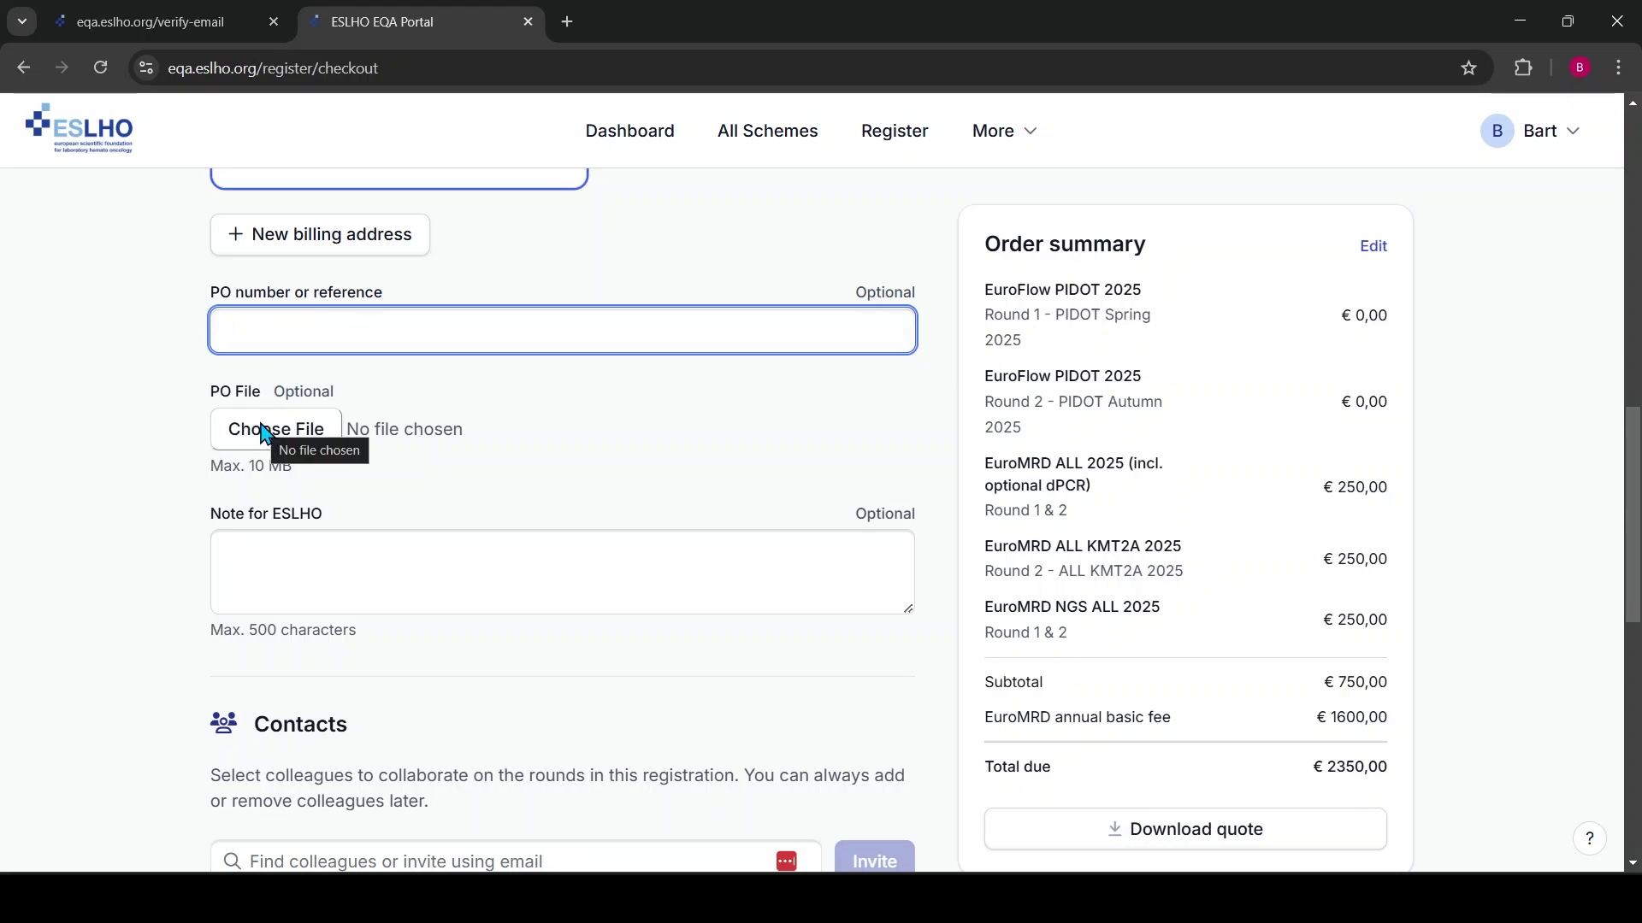
click(272, 567)
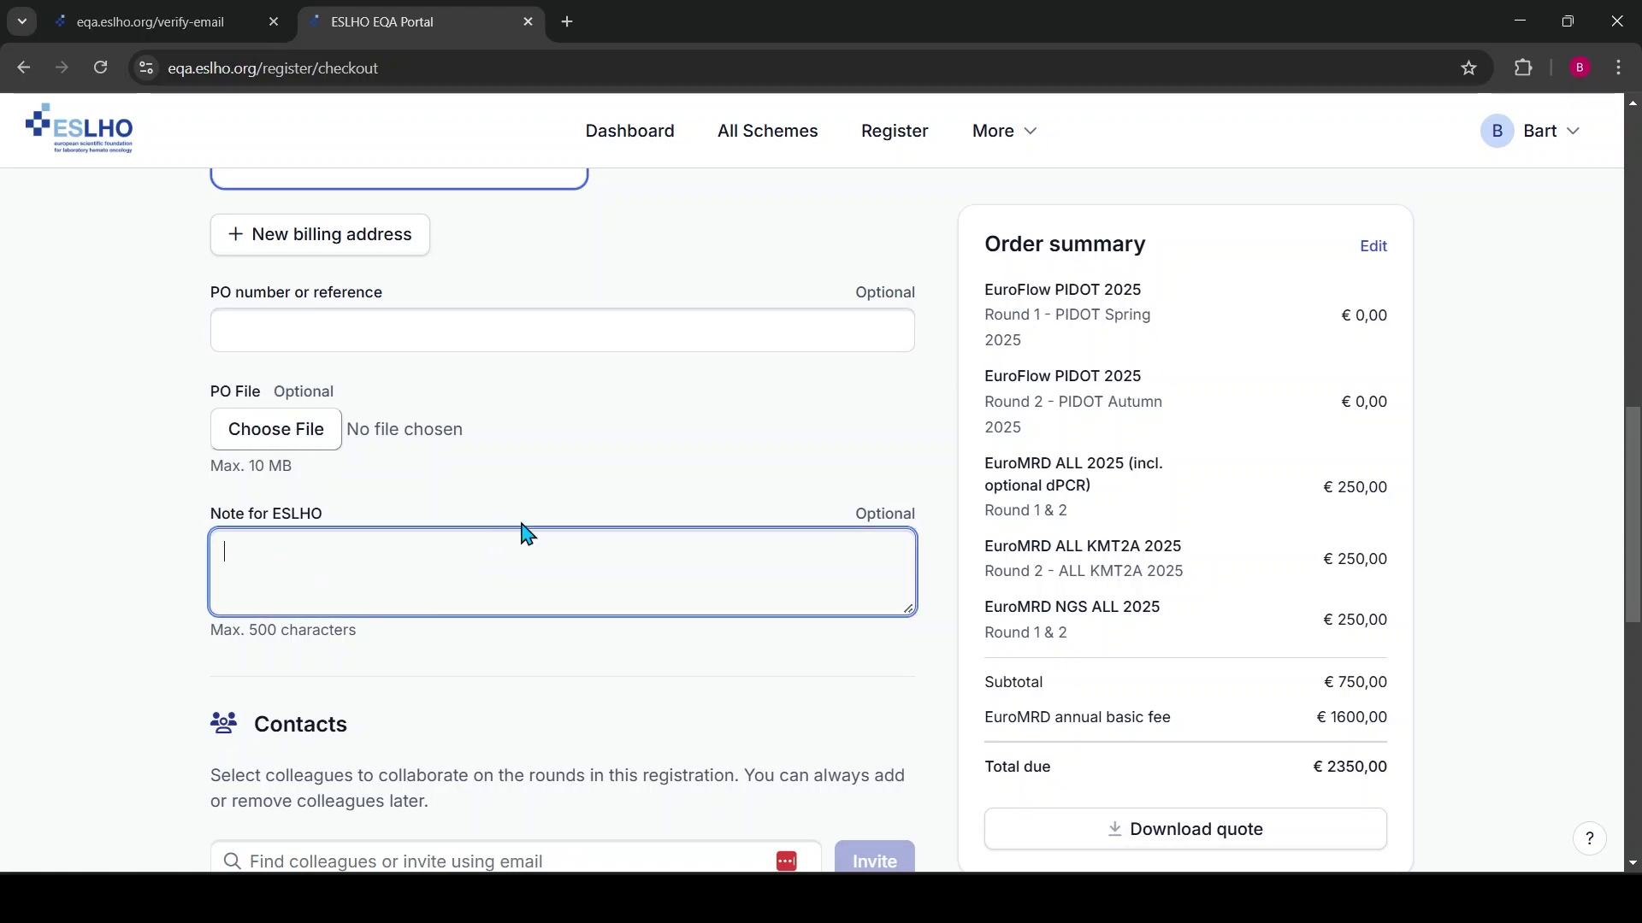
scroll(556, 515, down, 5)
scroll(400, 341, up, 1)
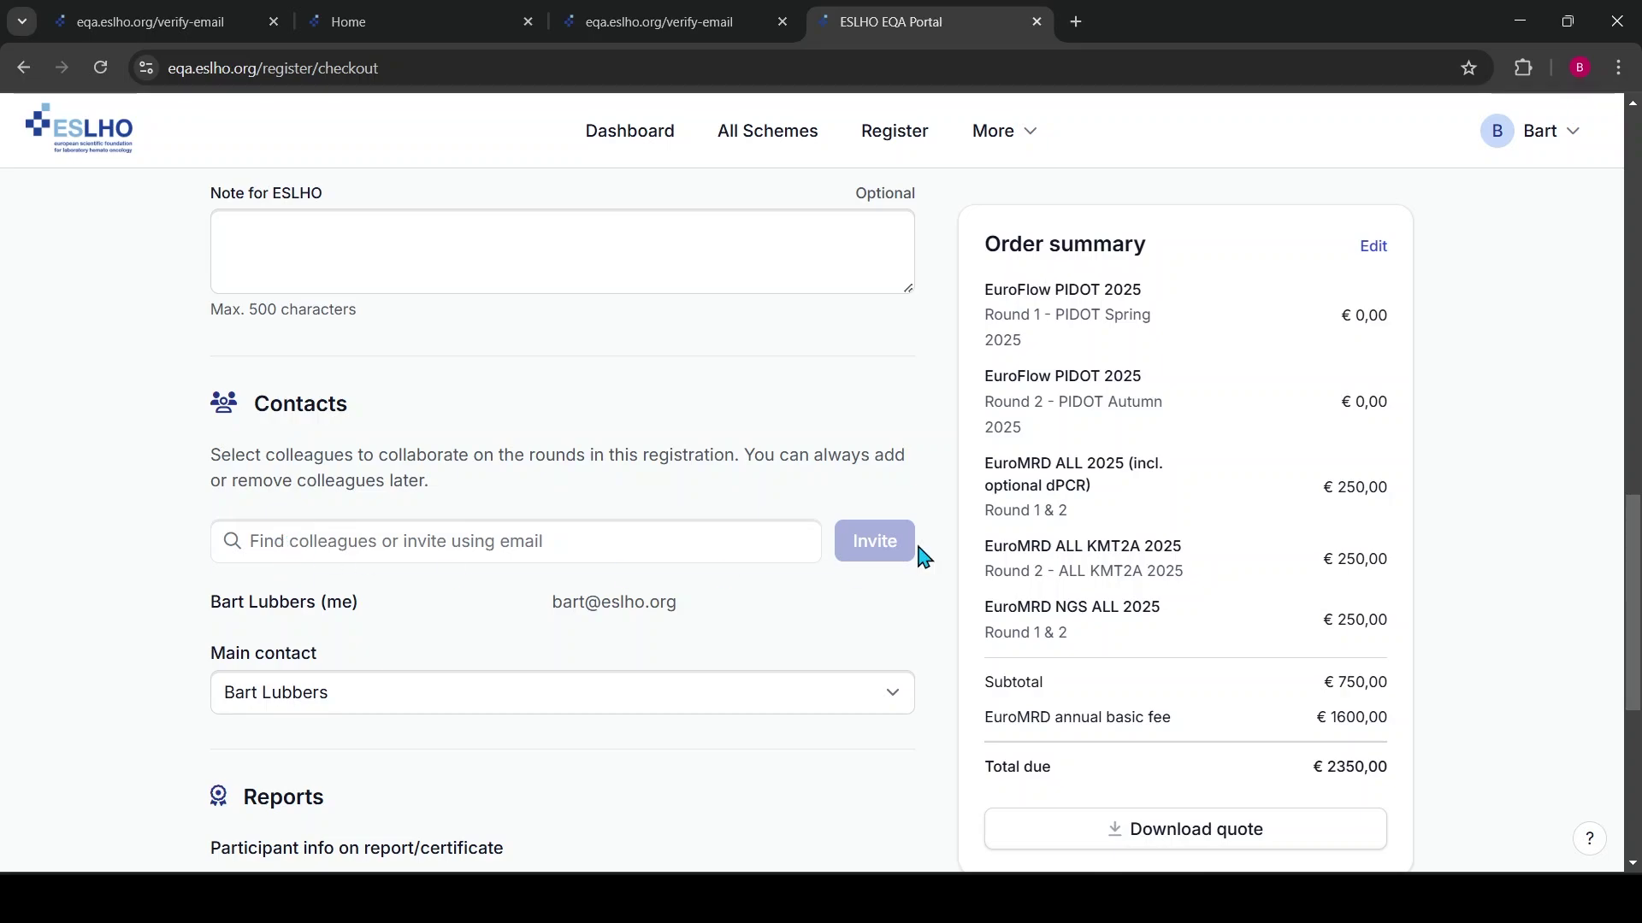
Search the Contacts field and add the suggested colleague as a registration contact
click(321, 544)
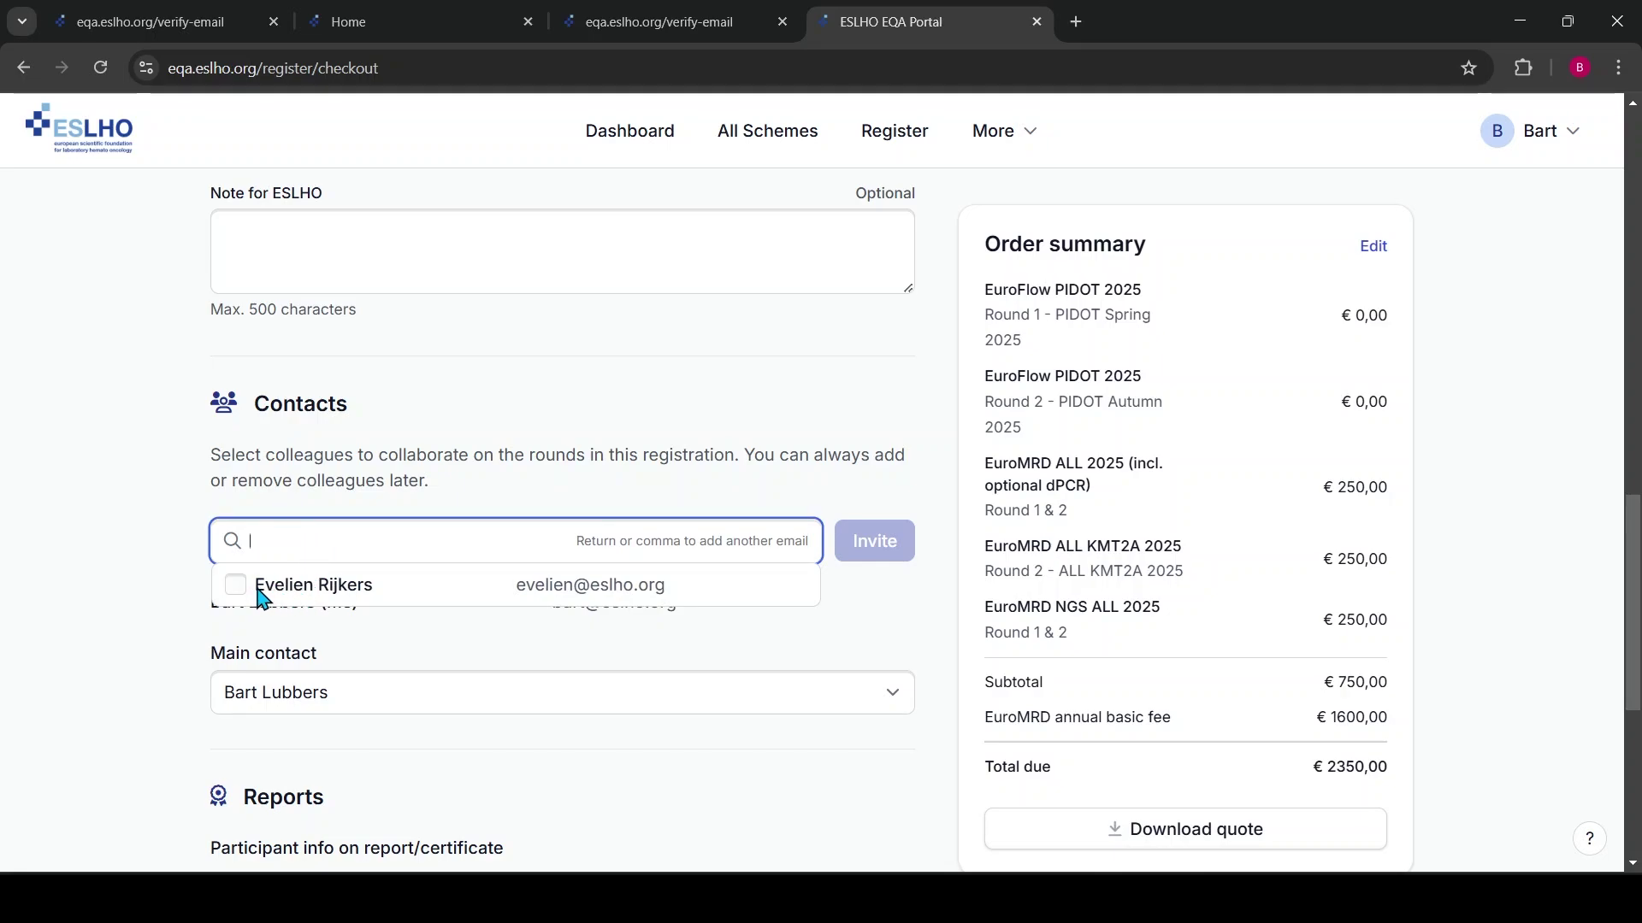
click(282, 482)
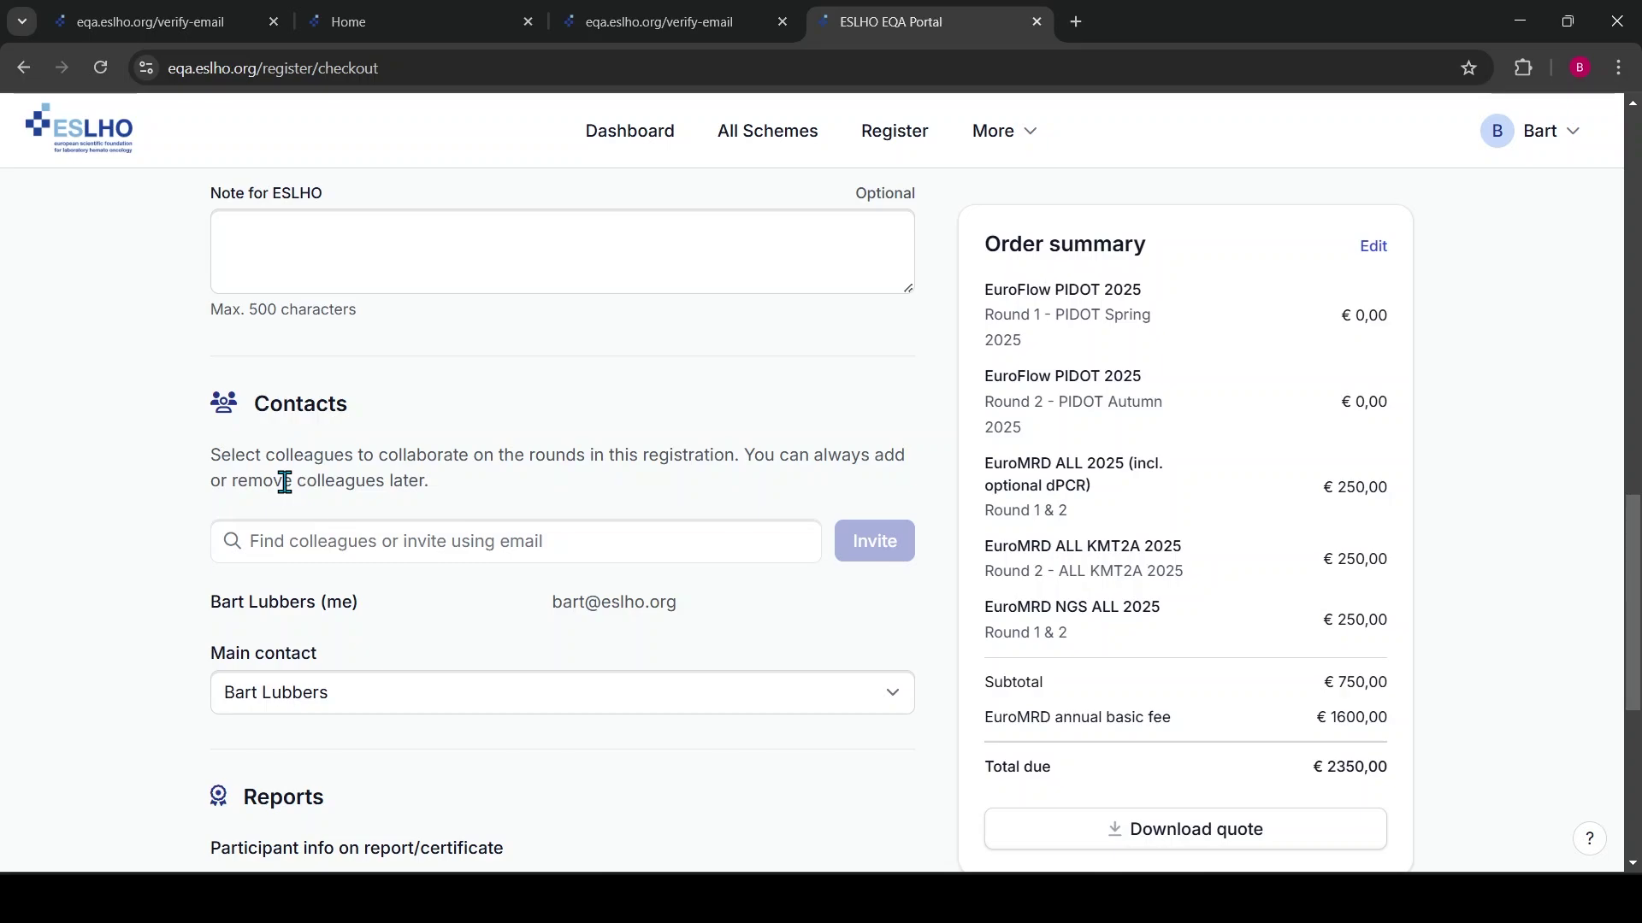
click(330, 545)
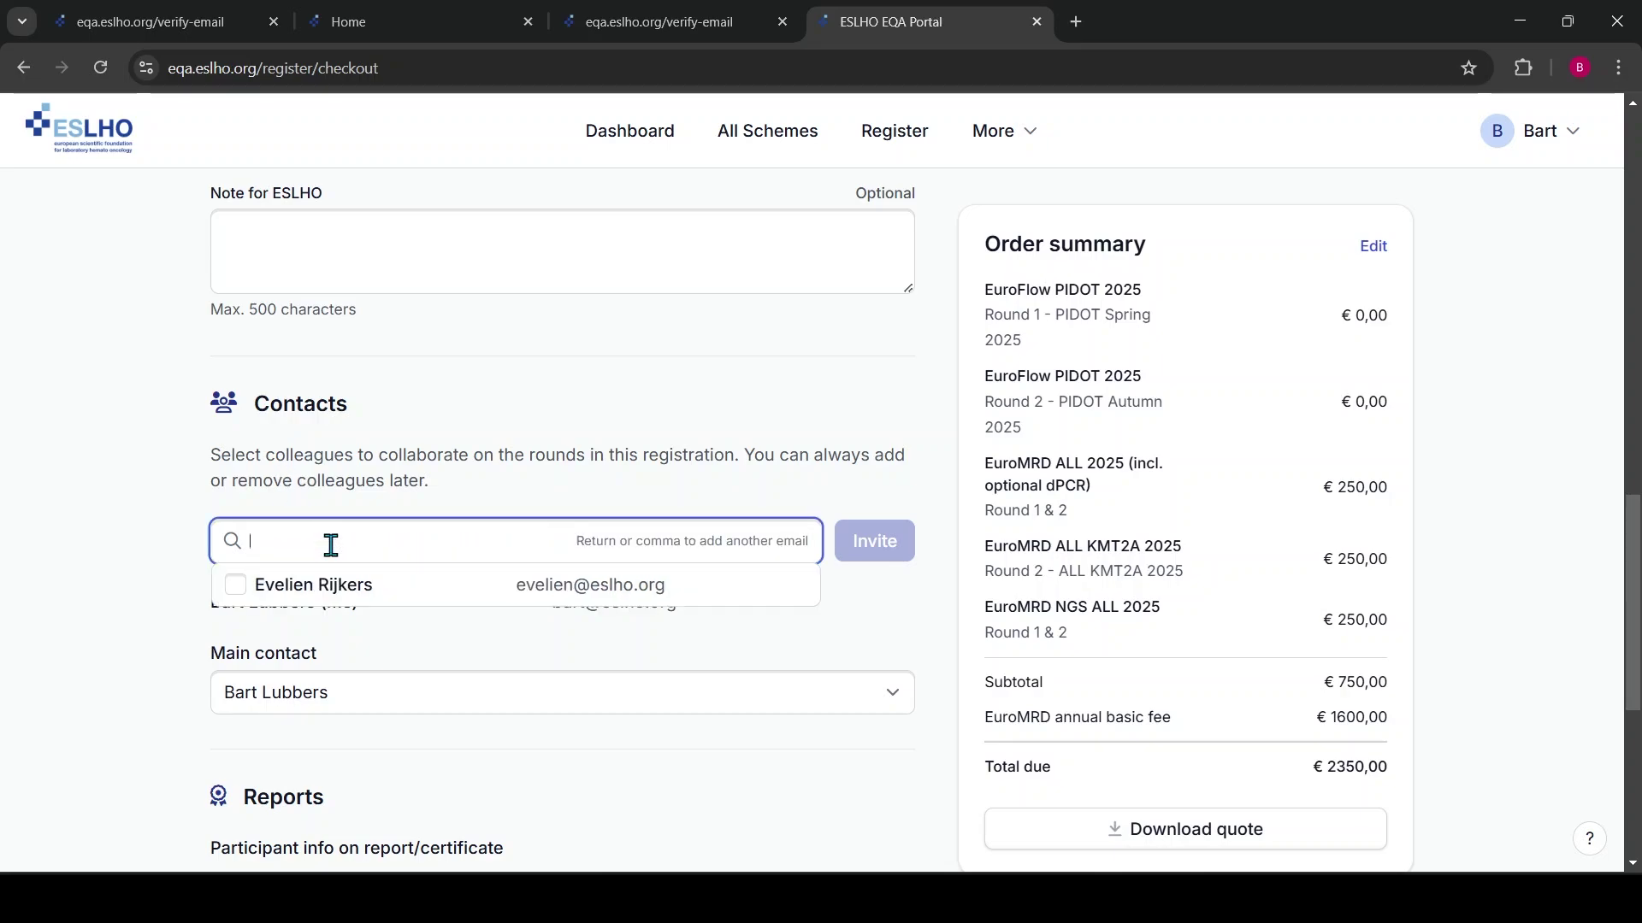
click(237, 593)
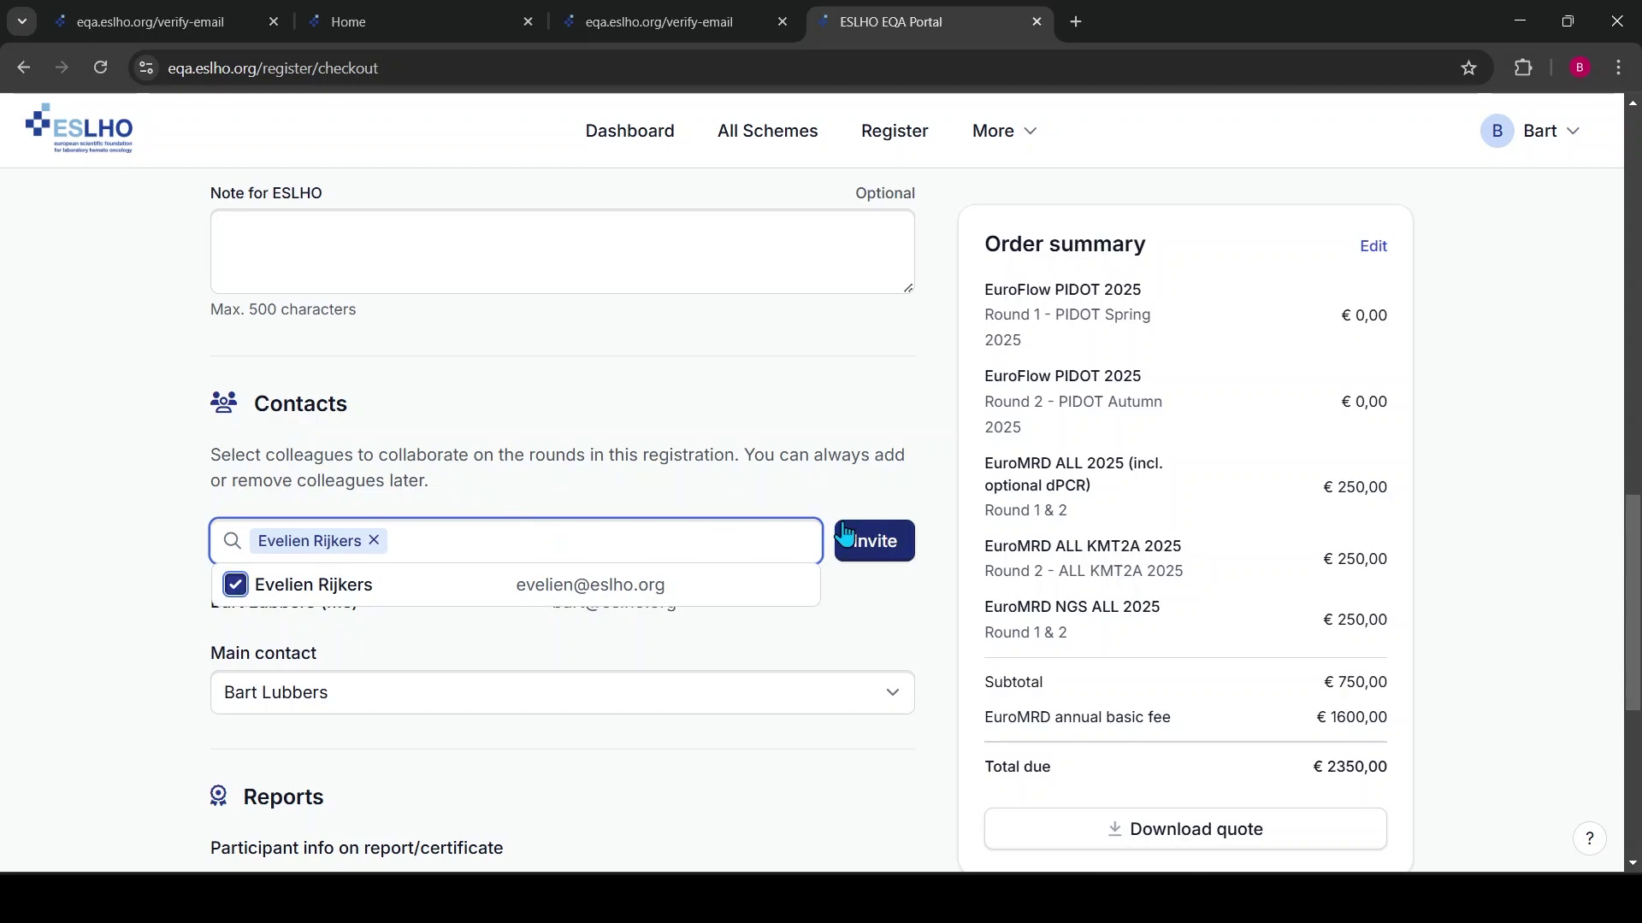
click(894, 547)
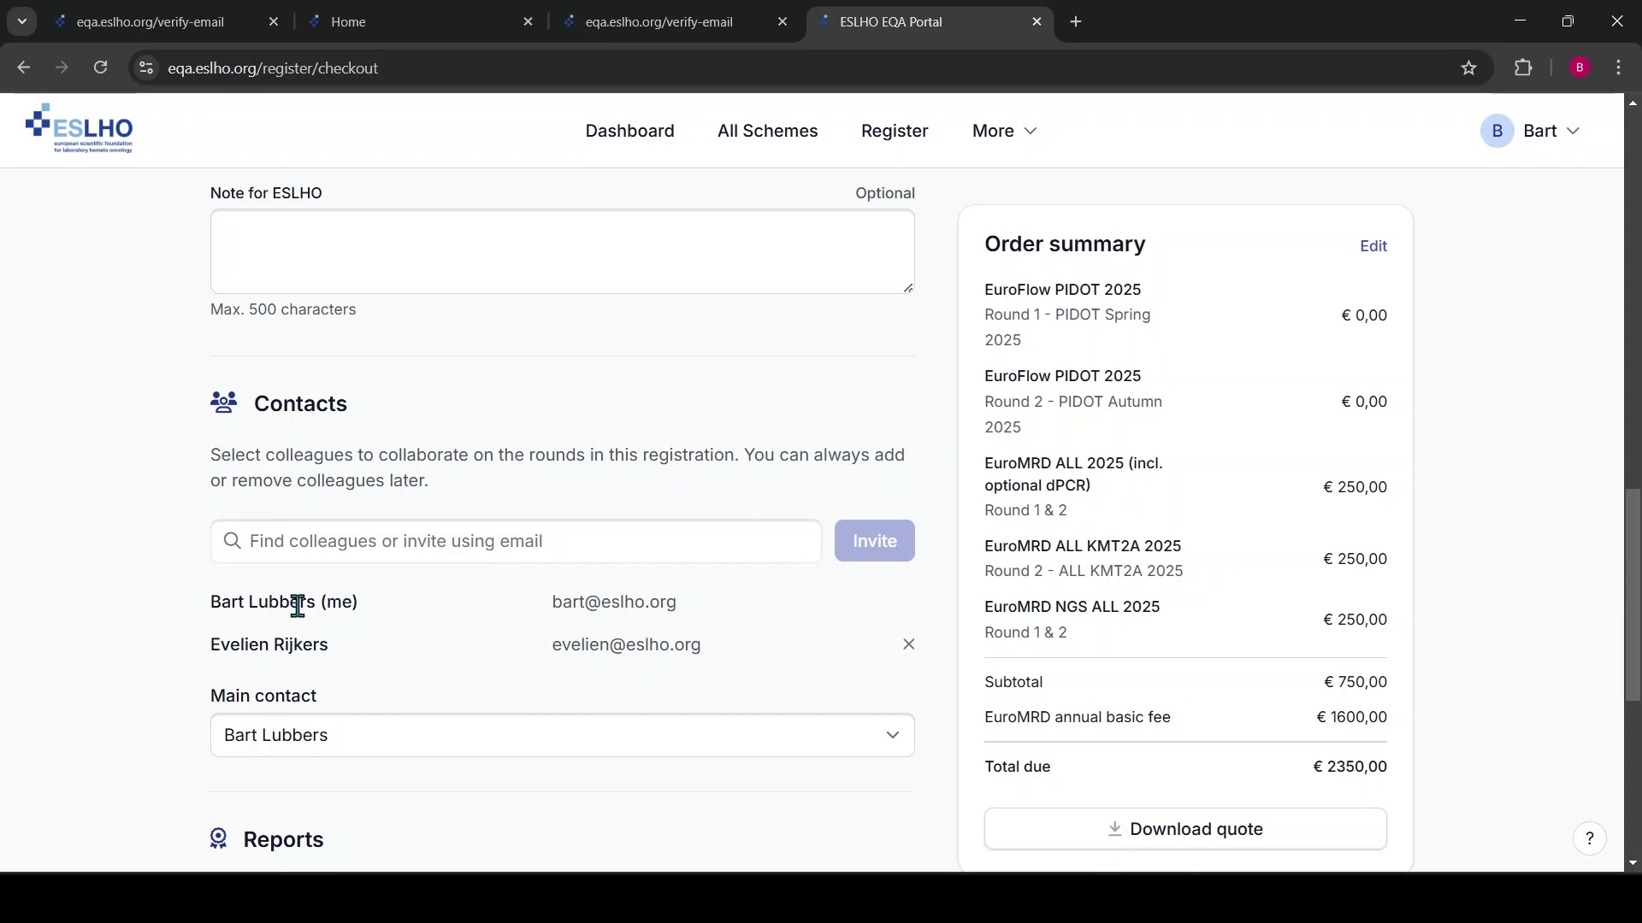
scroll(312, 667, down, 2)
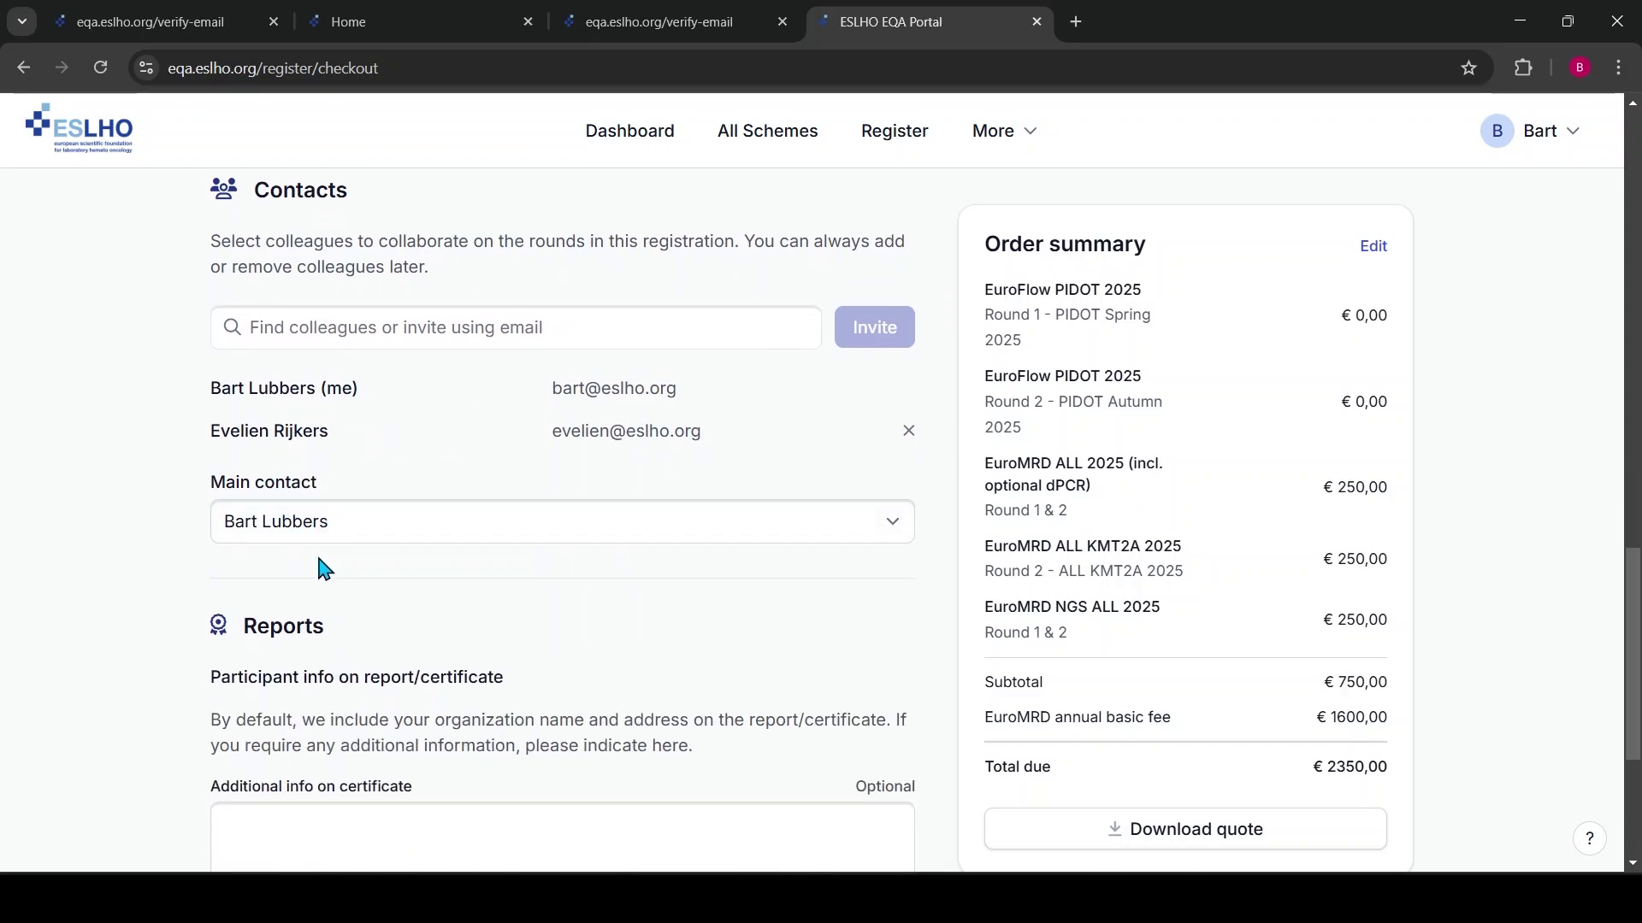
click(331, 523)
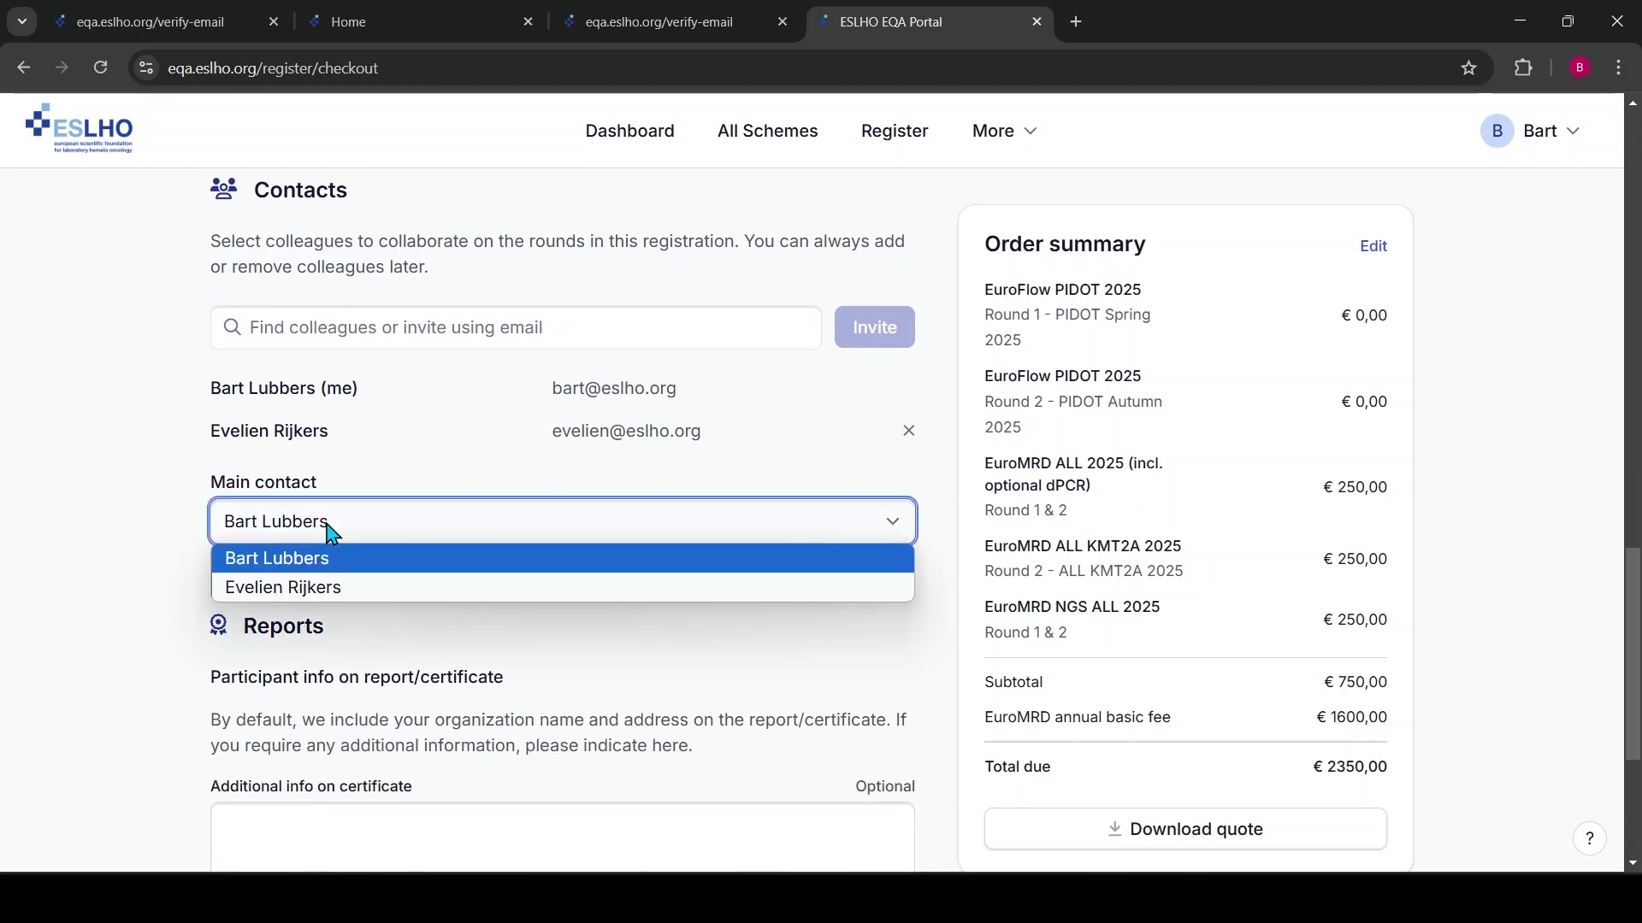
click(291, 496)
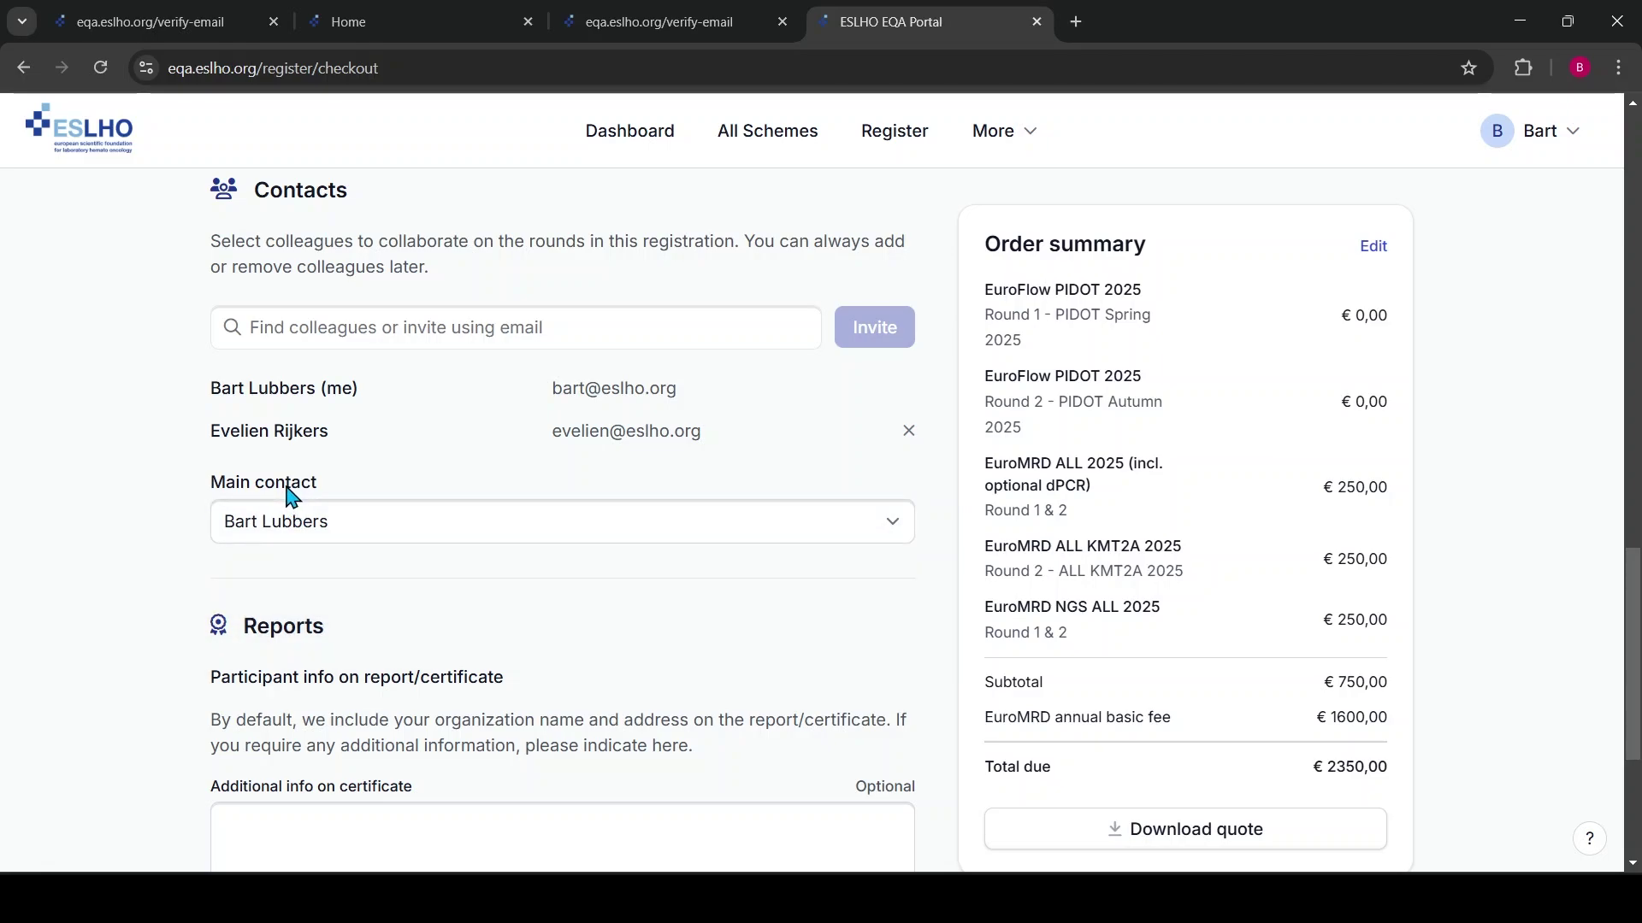
scroll(549, 607, down, 4)
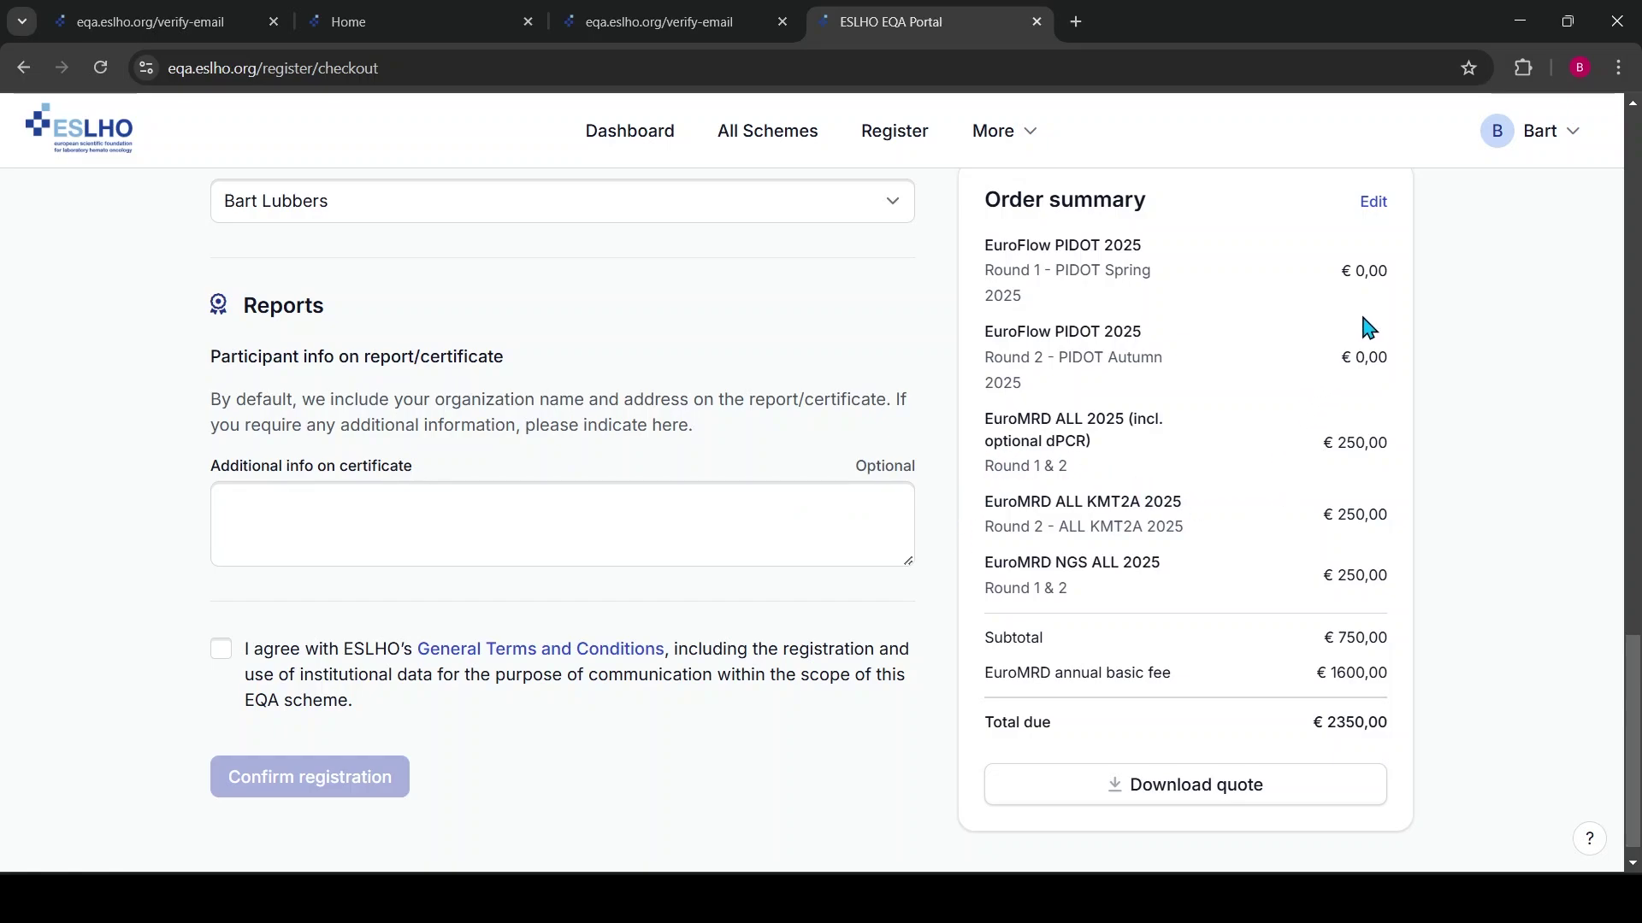
scroll(1290, 352, up, 3)
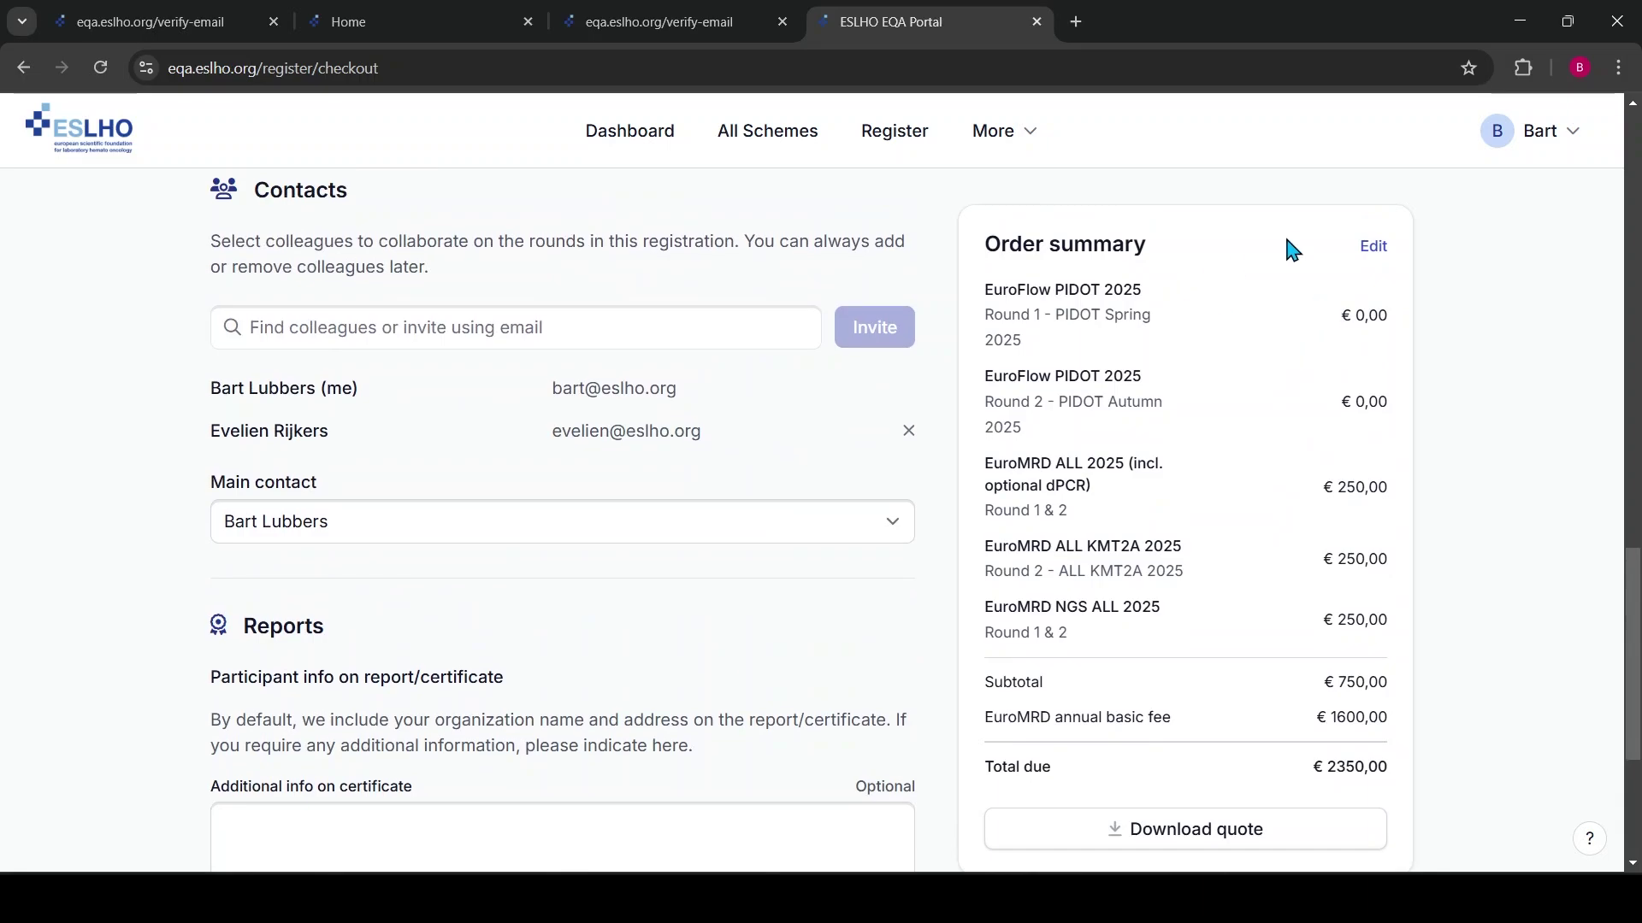
Edit the order to add EuroFlow LST 2025 Round 1 and Round 2, then return to checkout
click(1375, 259)
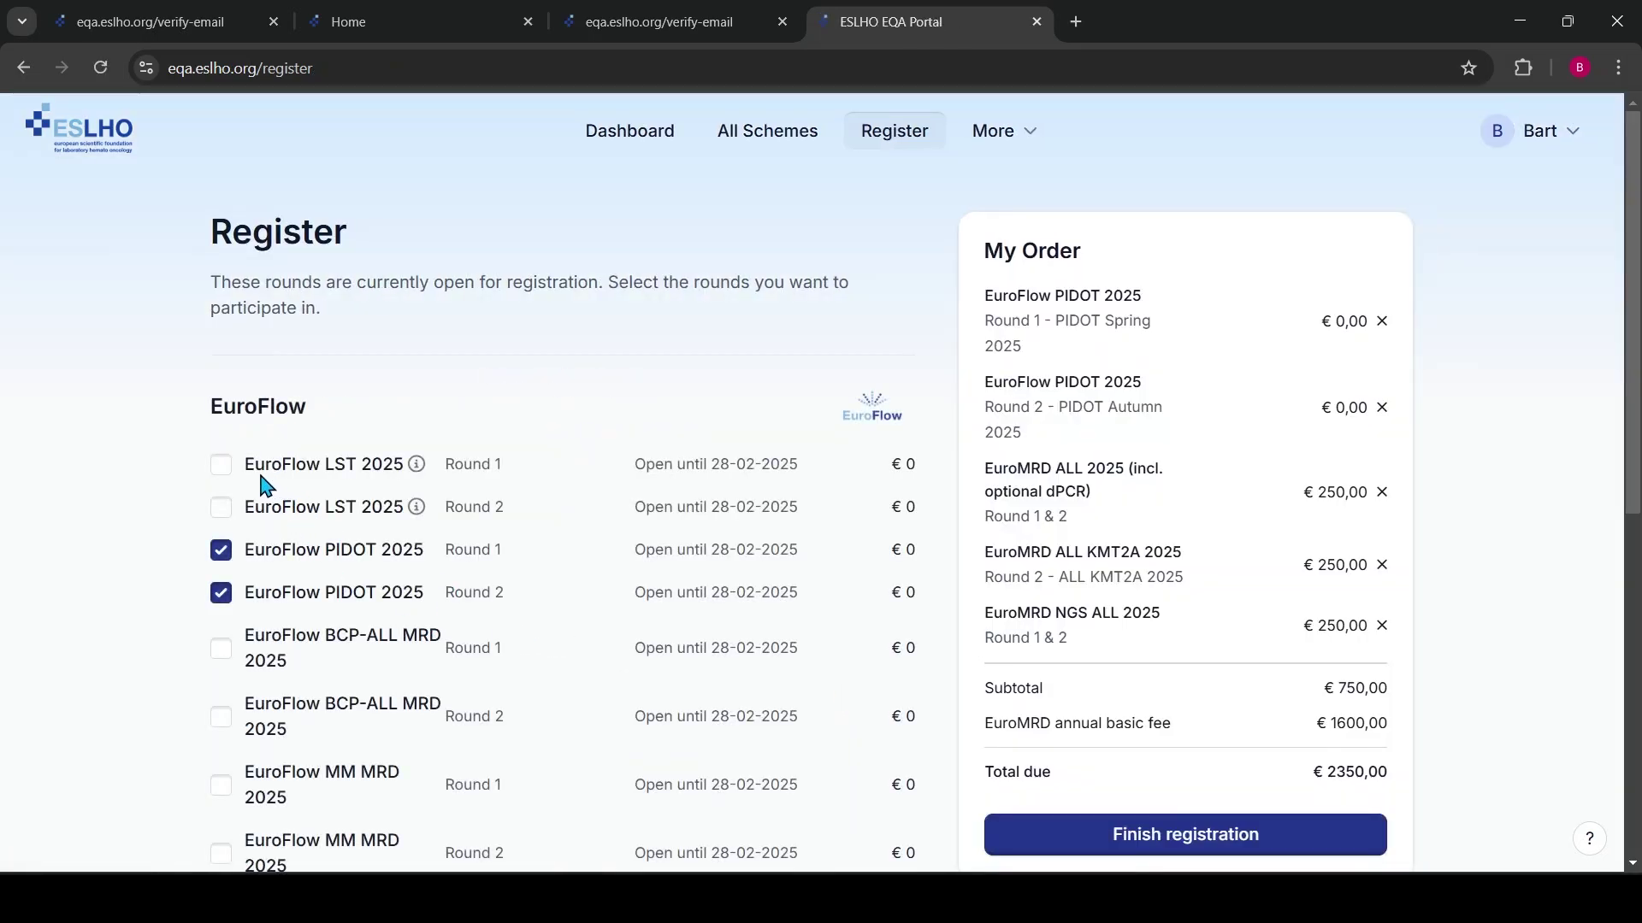
click(221, 464)
click(223, 508)
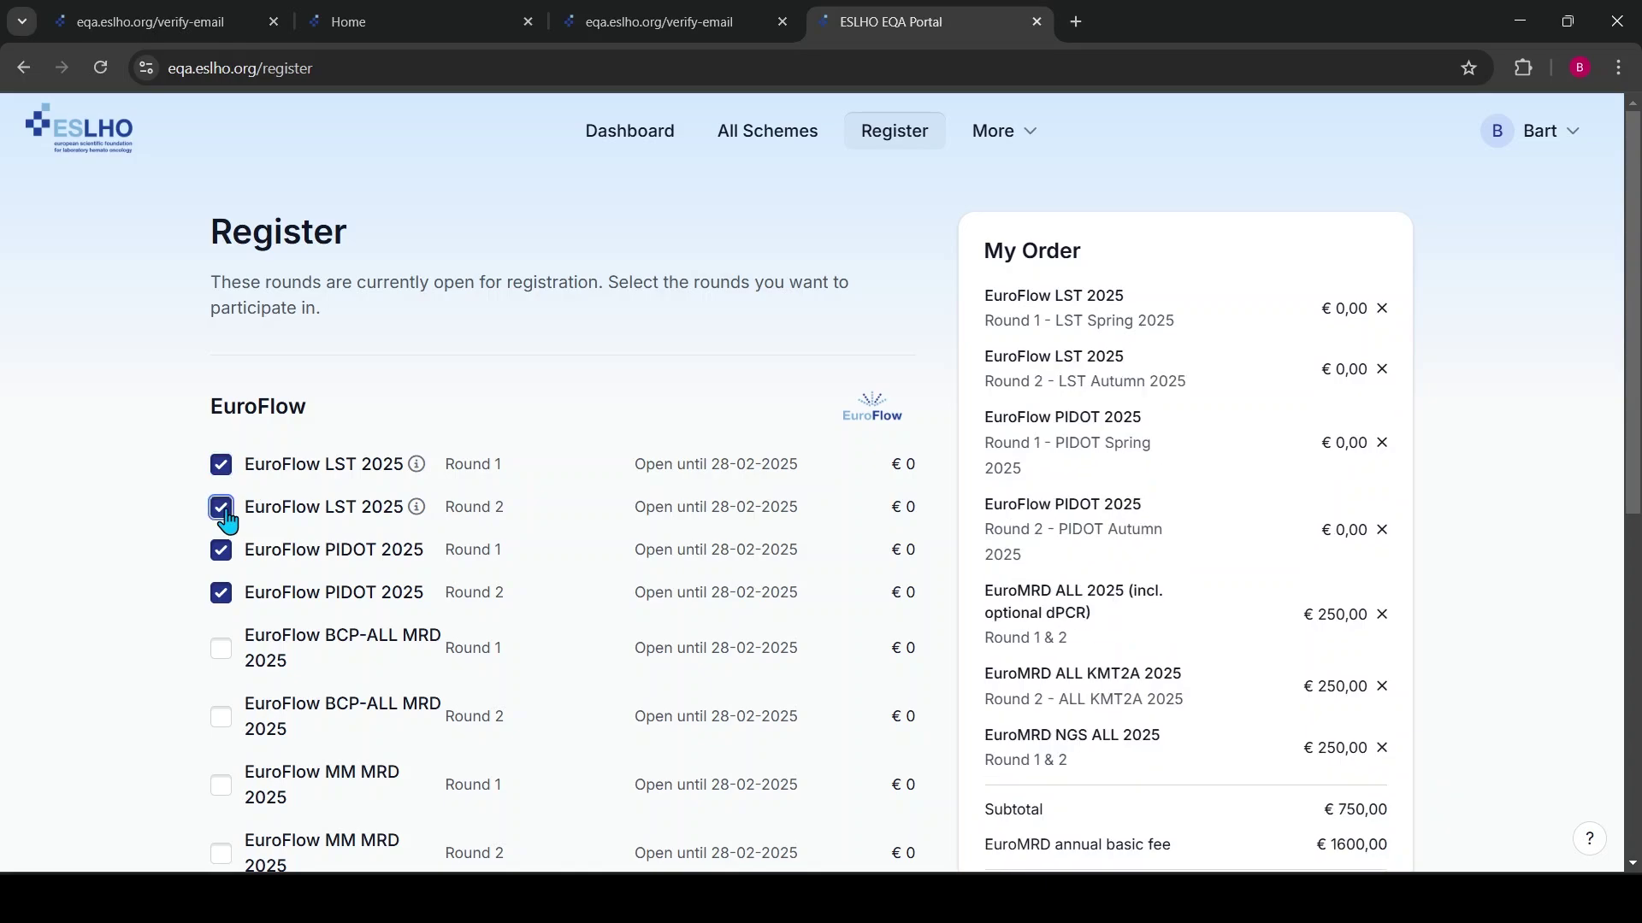
mouse_move(415, 469)
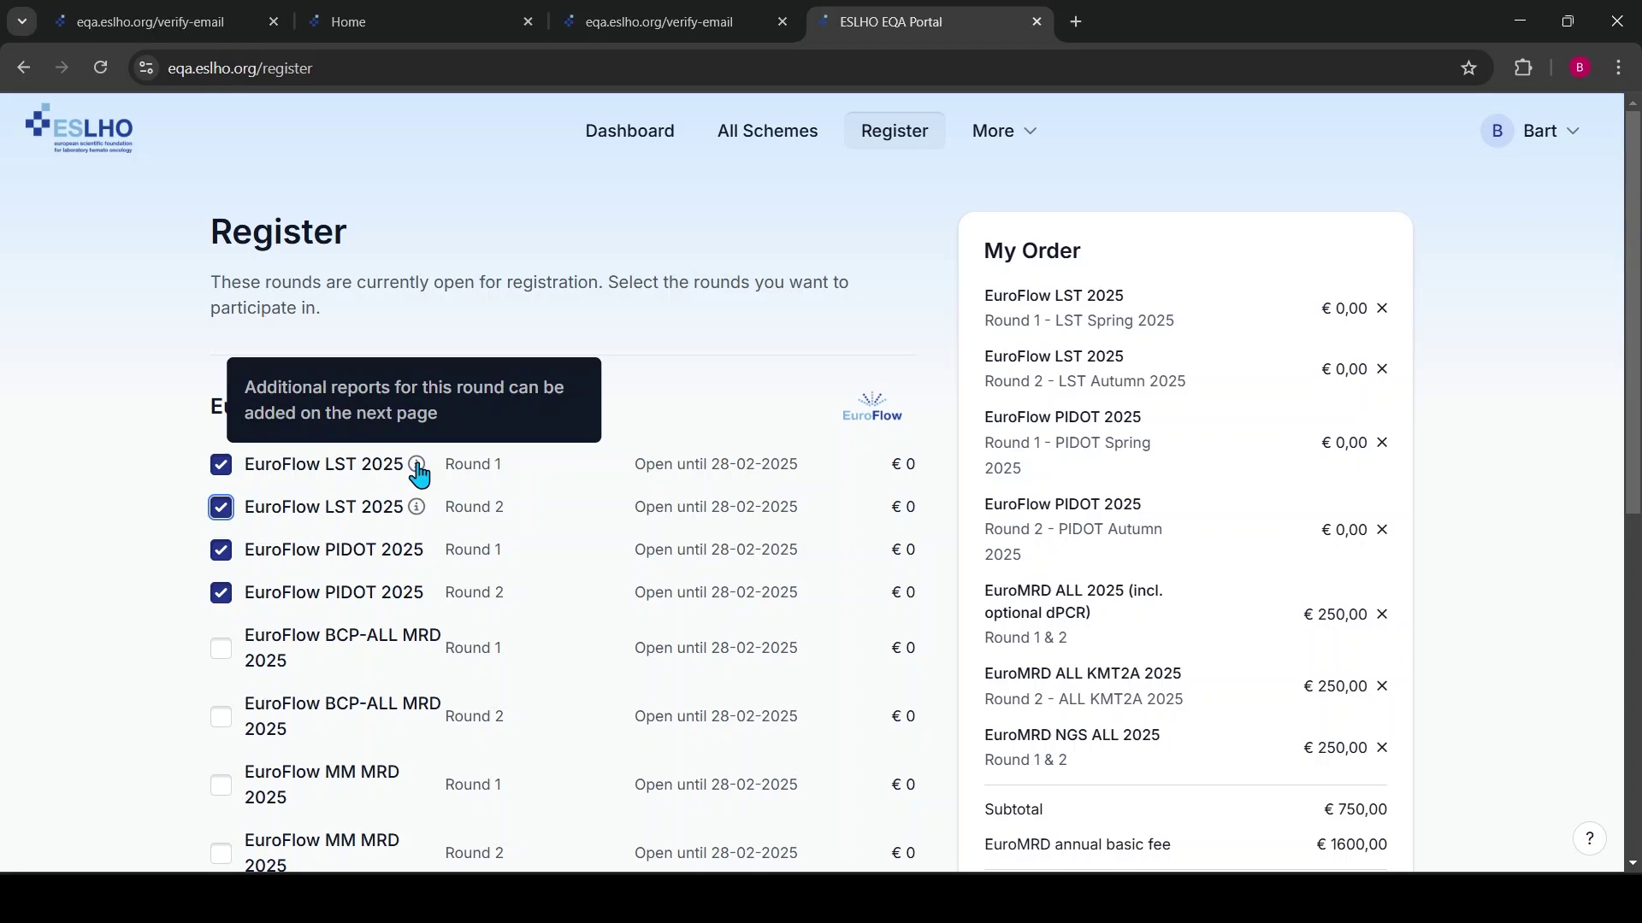
scroll(1100, 652, down, 7)
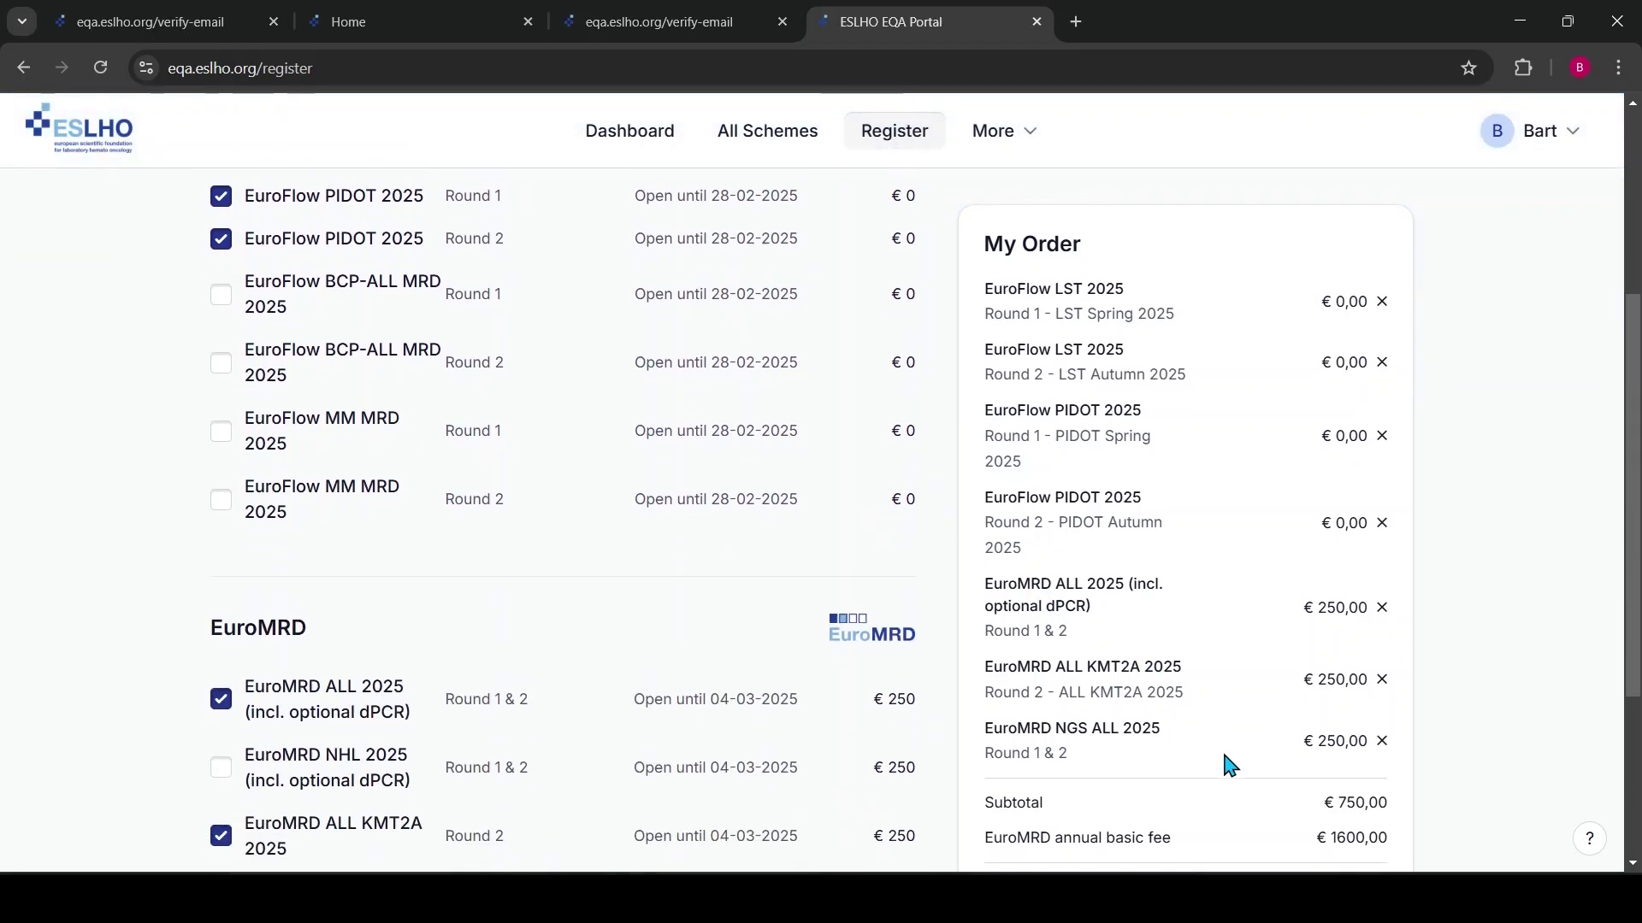
click(1257, 758)
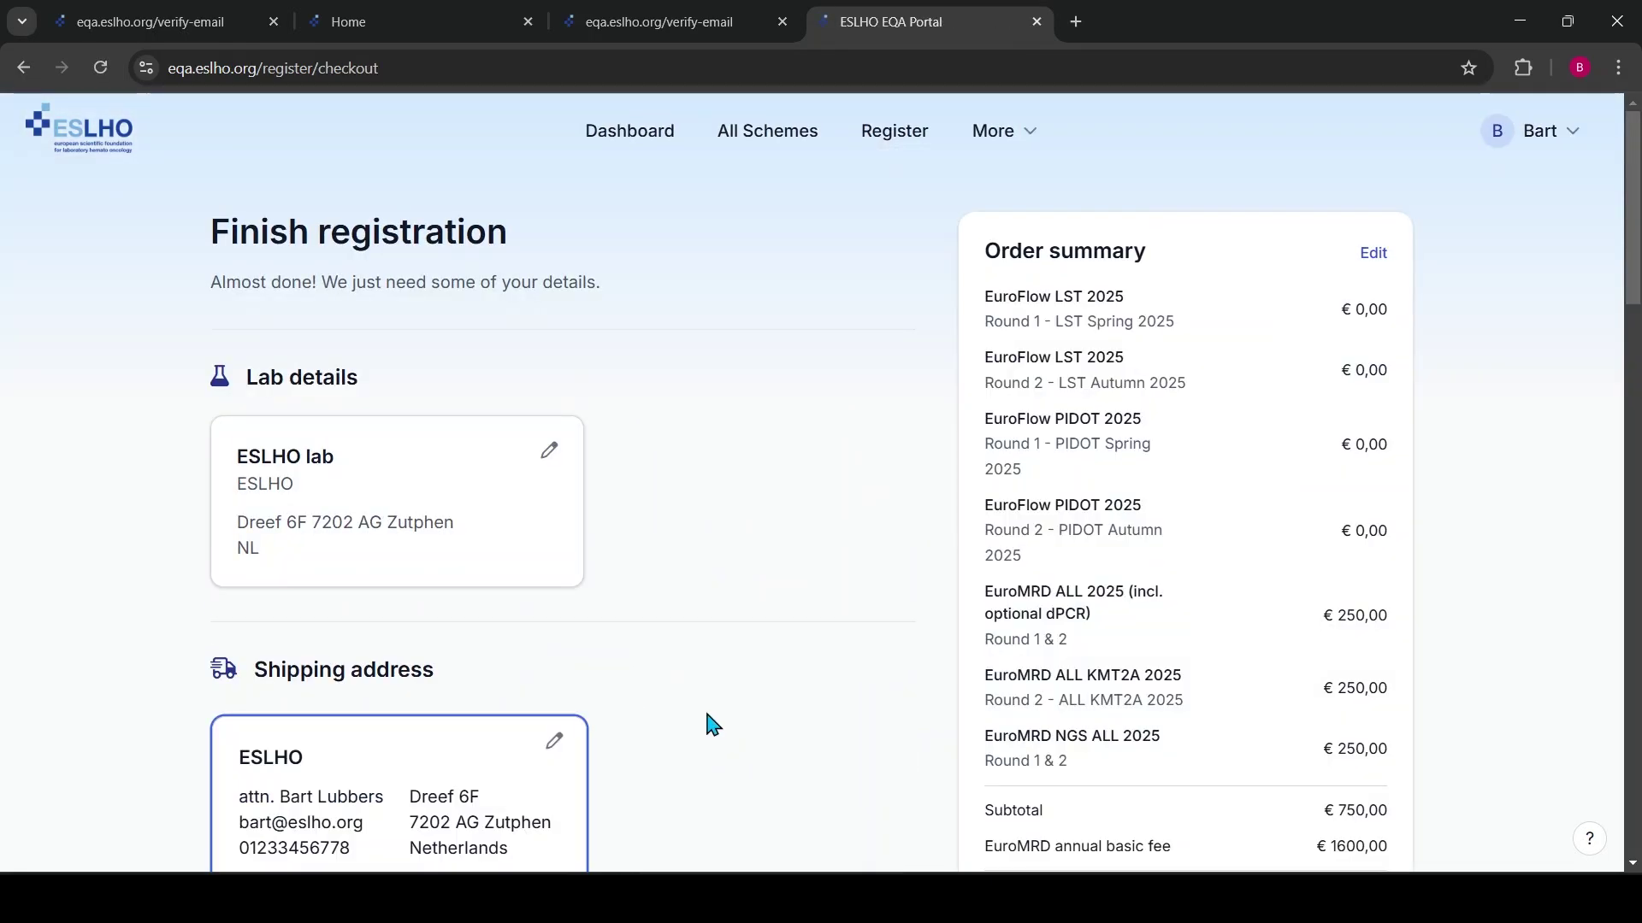
Raise the additional report count to three for both EuroFlow LST 2025 rounds
scroll(695, 678, down, 14)
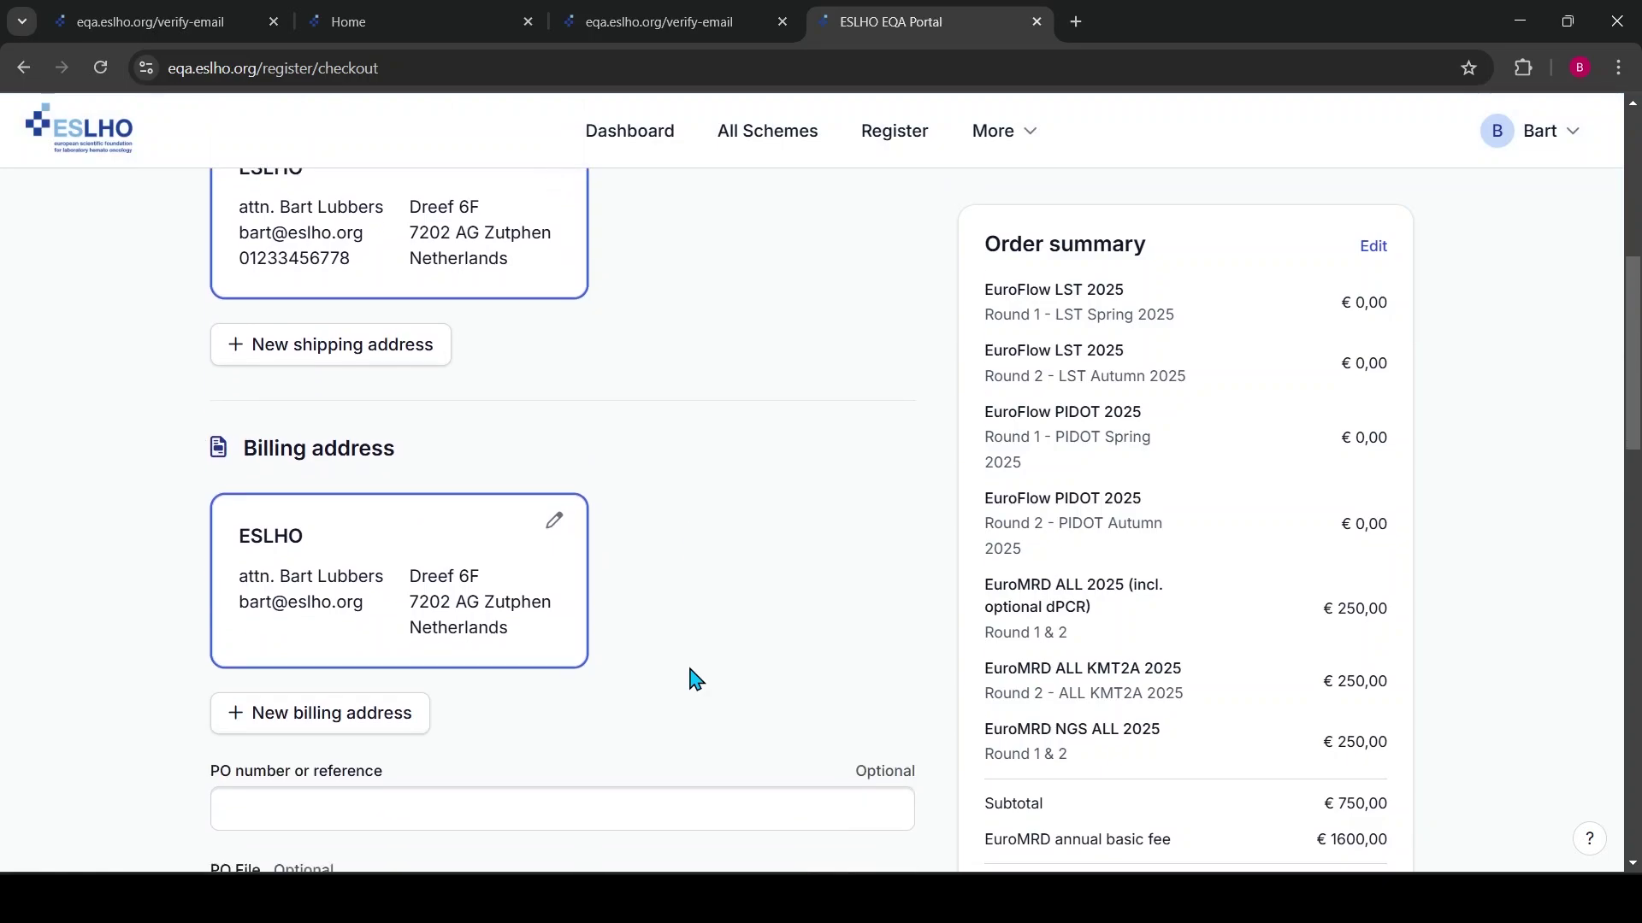
scroll(692, 678, down, 8)
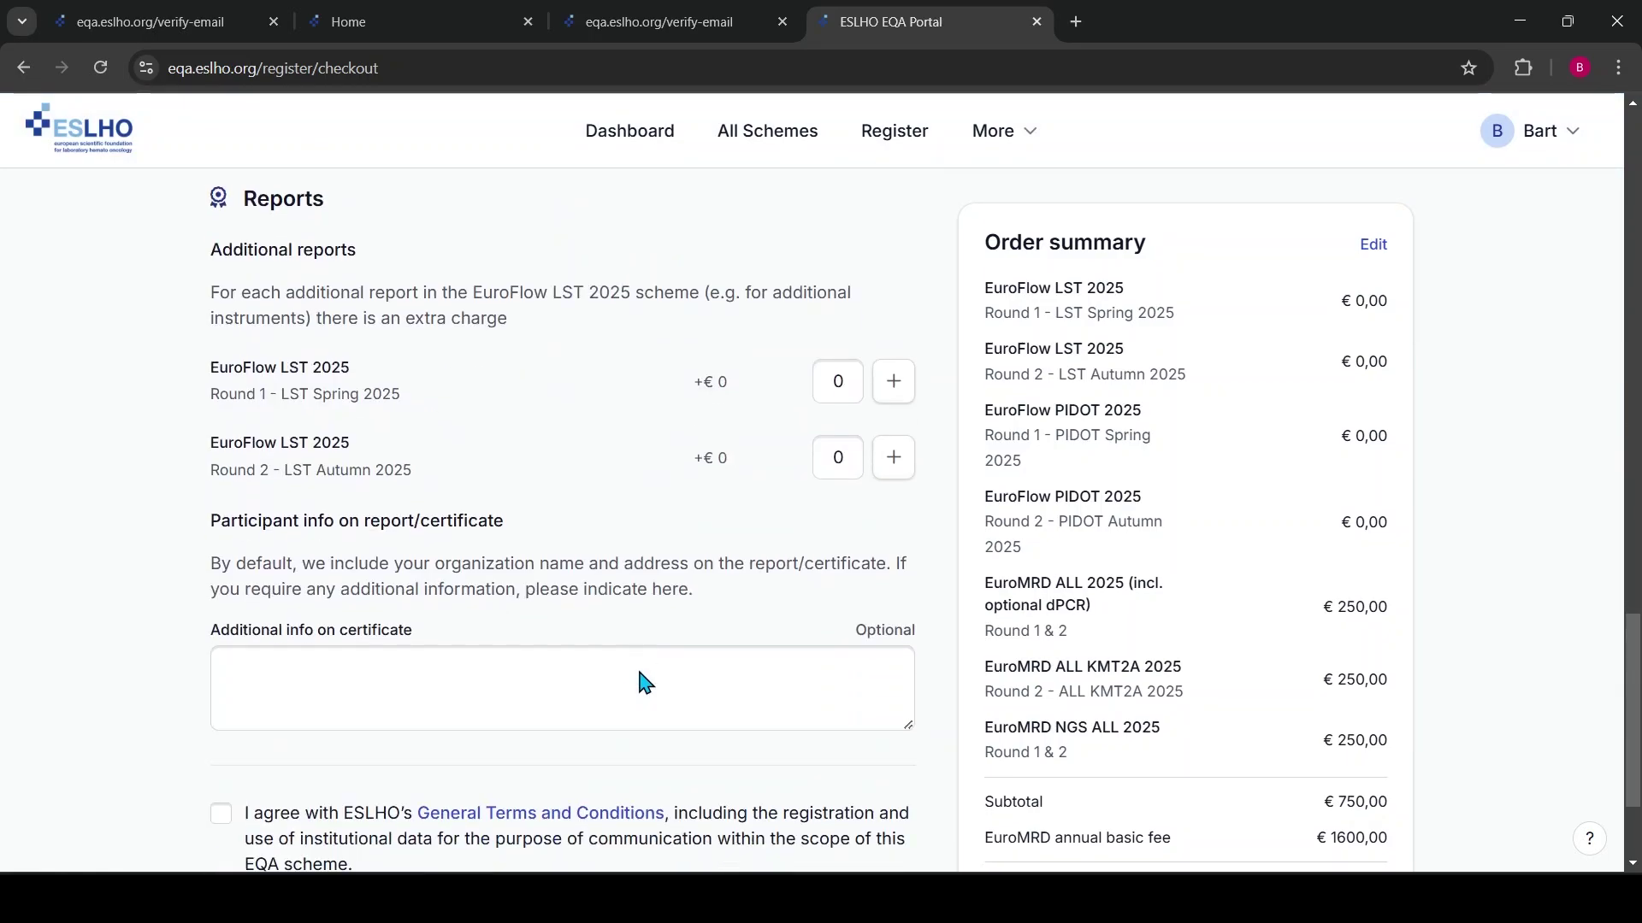
click(895, 386)
click(895, 387)
click(896, 390)
click(893, 459)
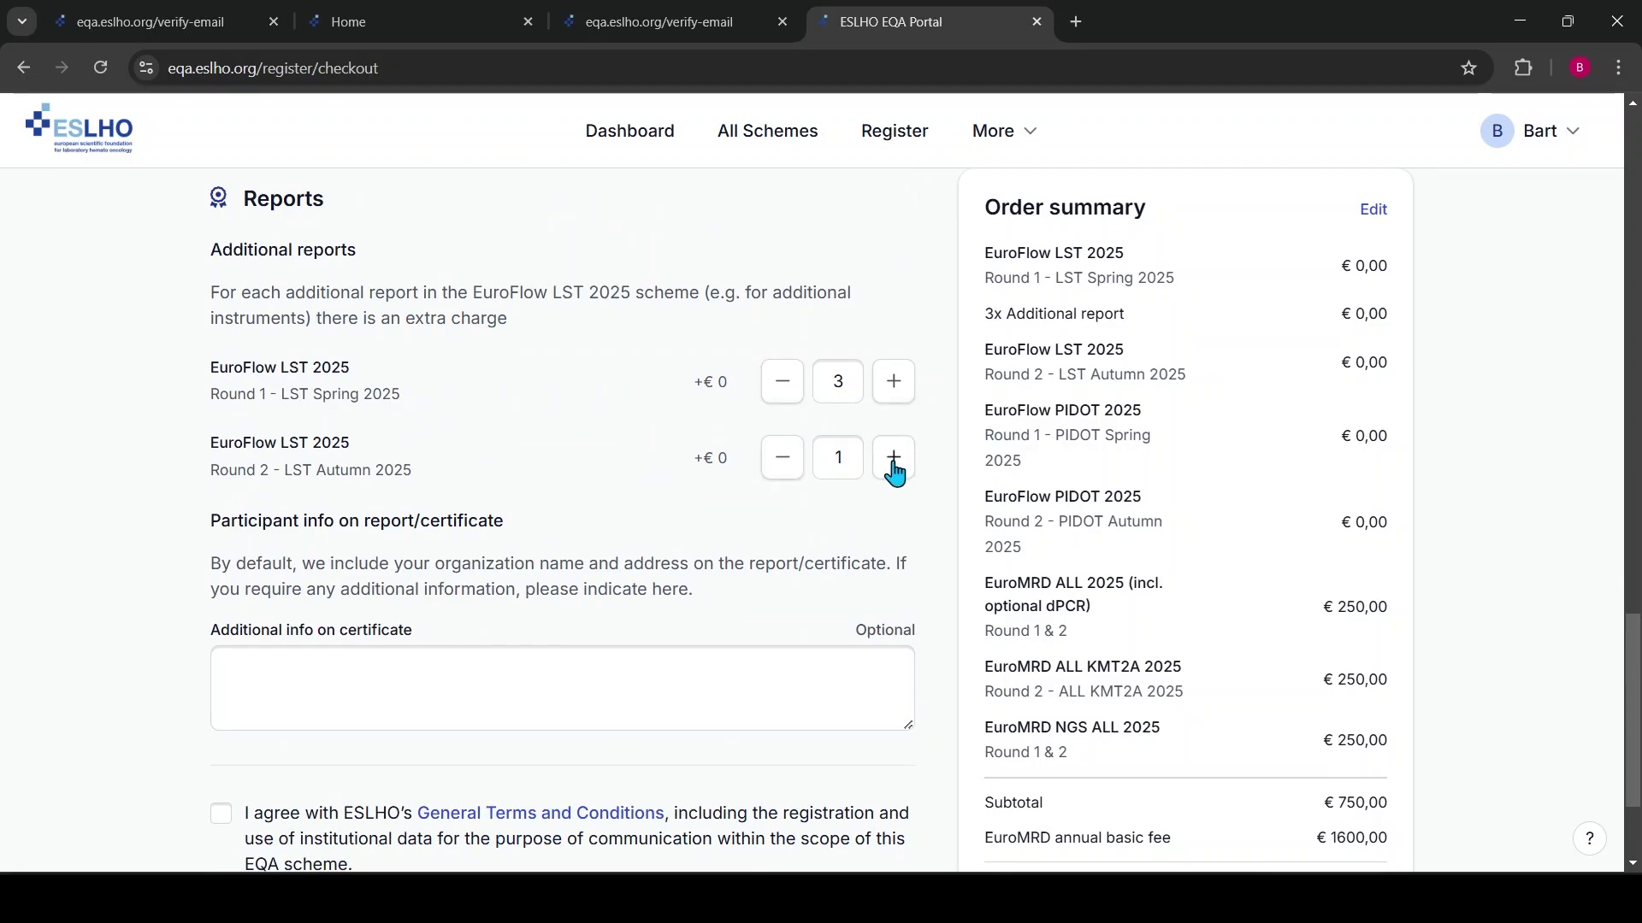
click(893, 459)
click(894, 459)
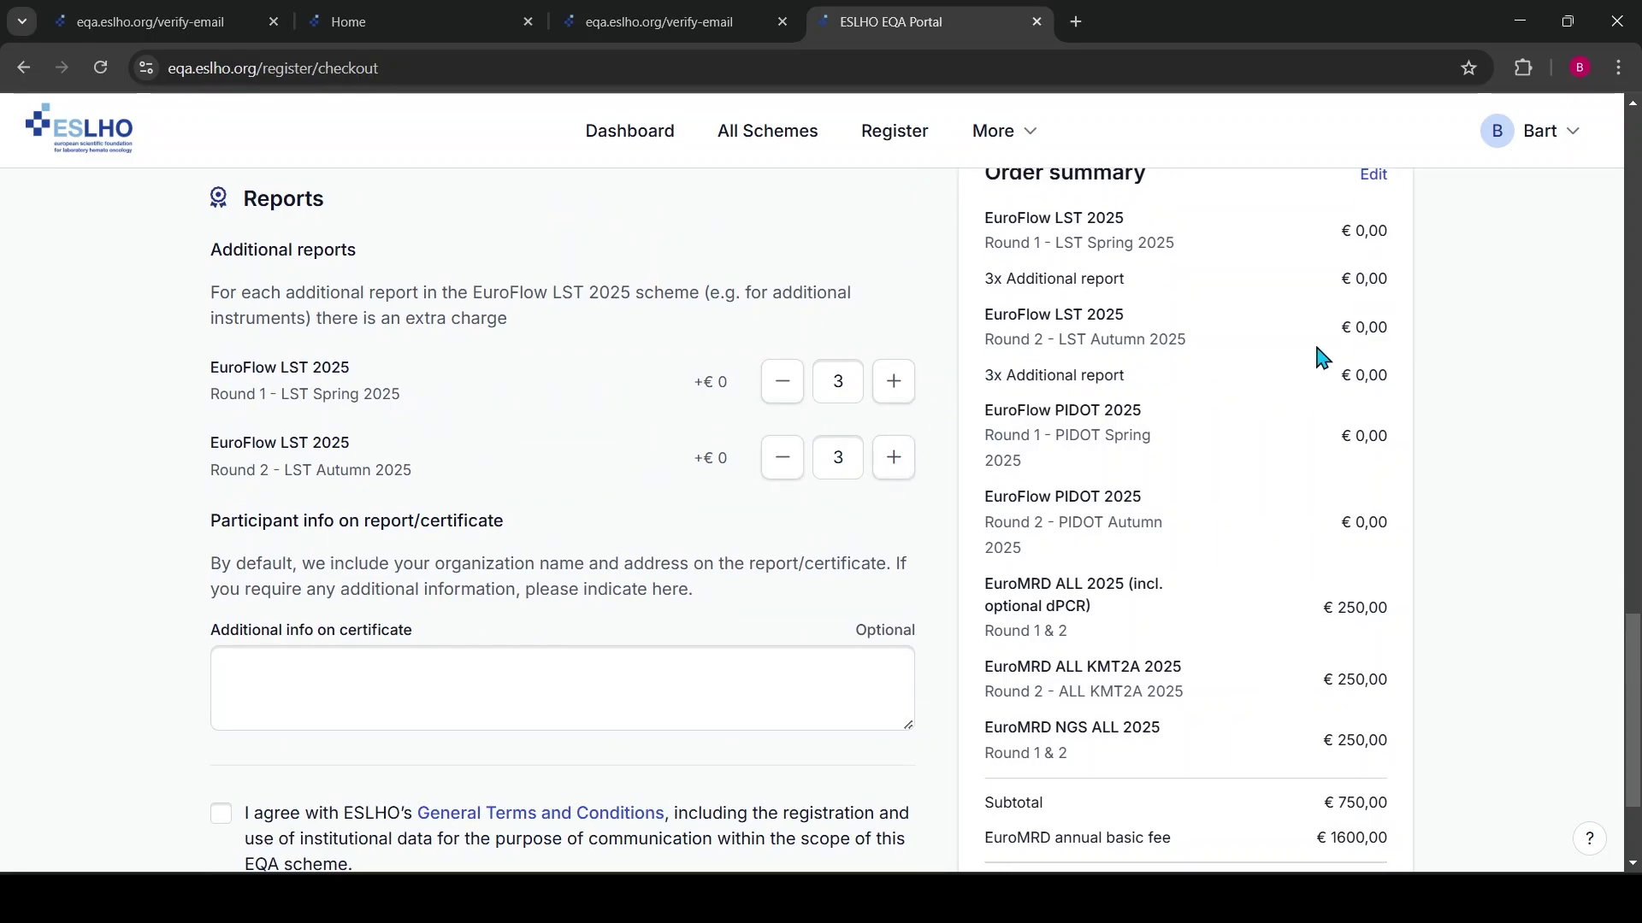
Bring each EuroFlow LST 2025 round back down to exactly one additional report
click(781, 384)
click(781, 384)
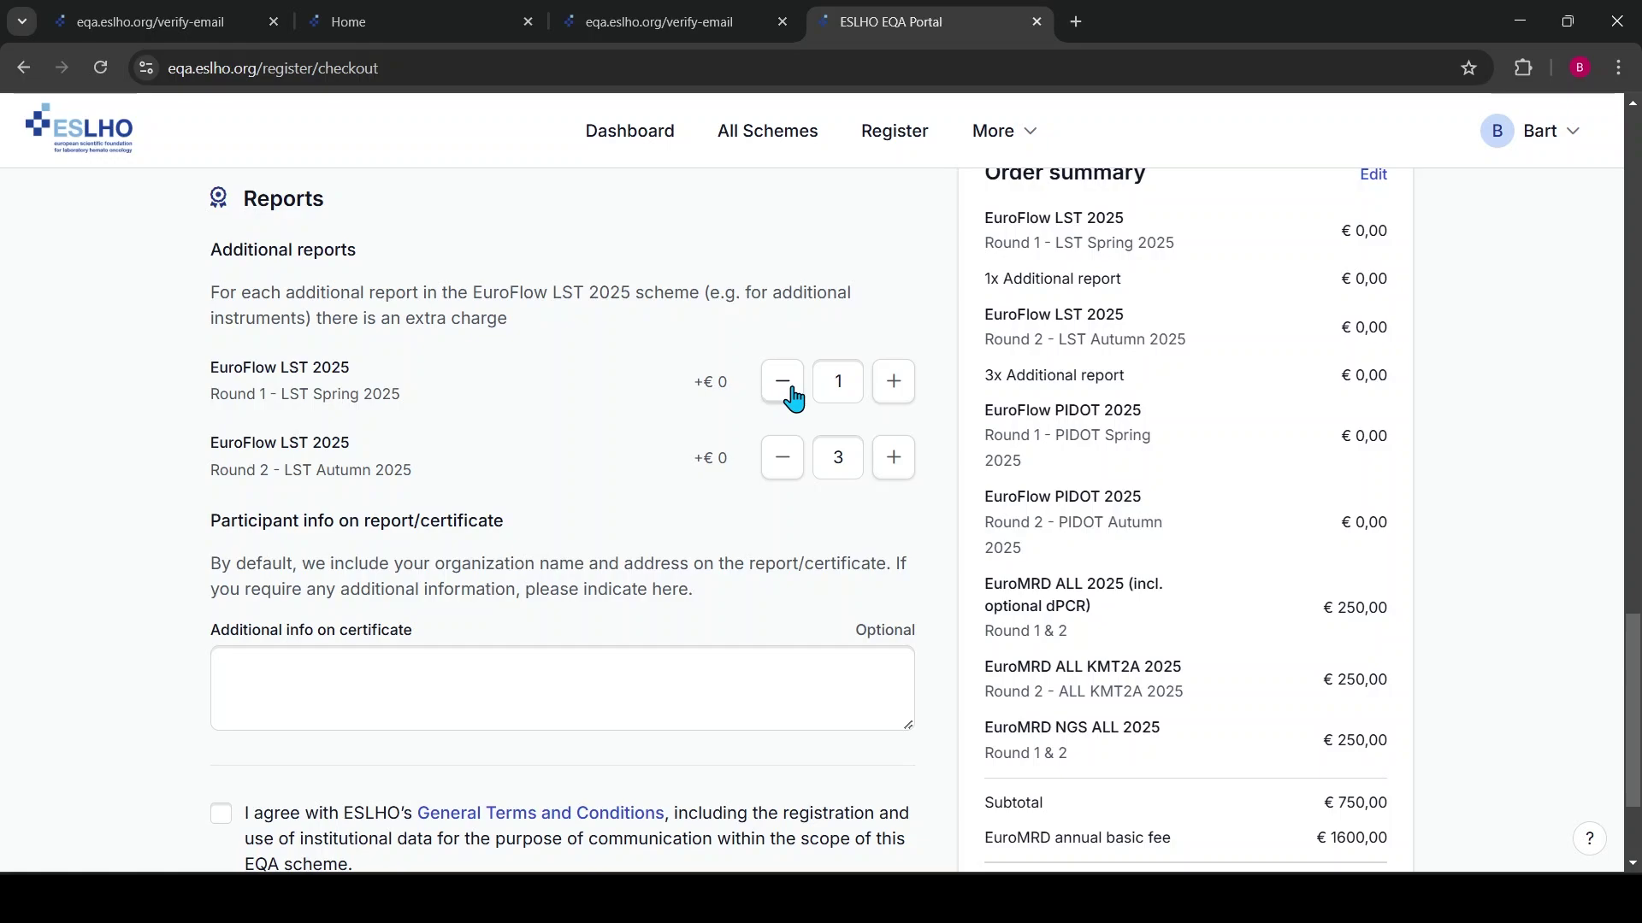
click(782, 383)
click(781, 459)
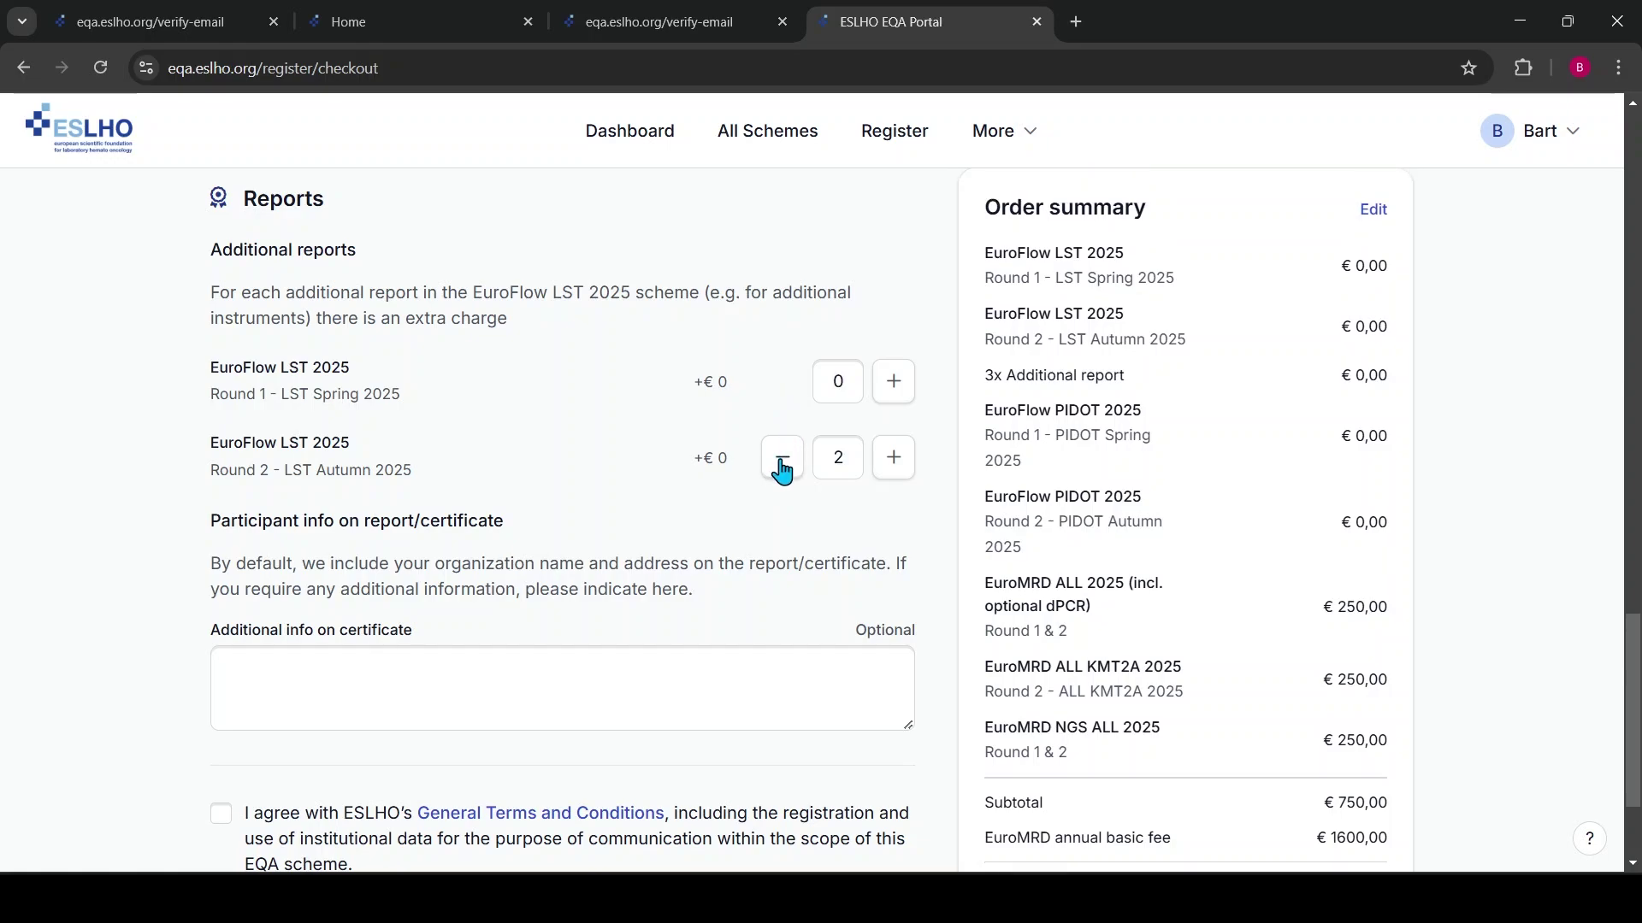
click(782, 459)
click(893, 383)
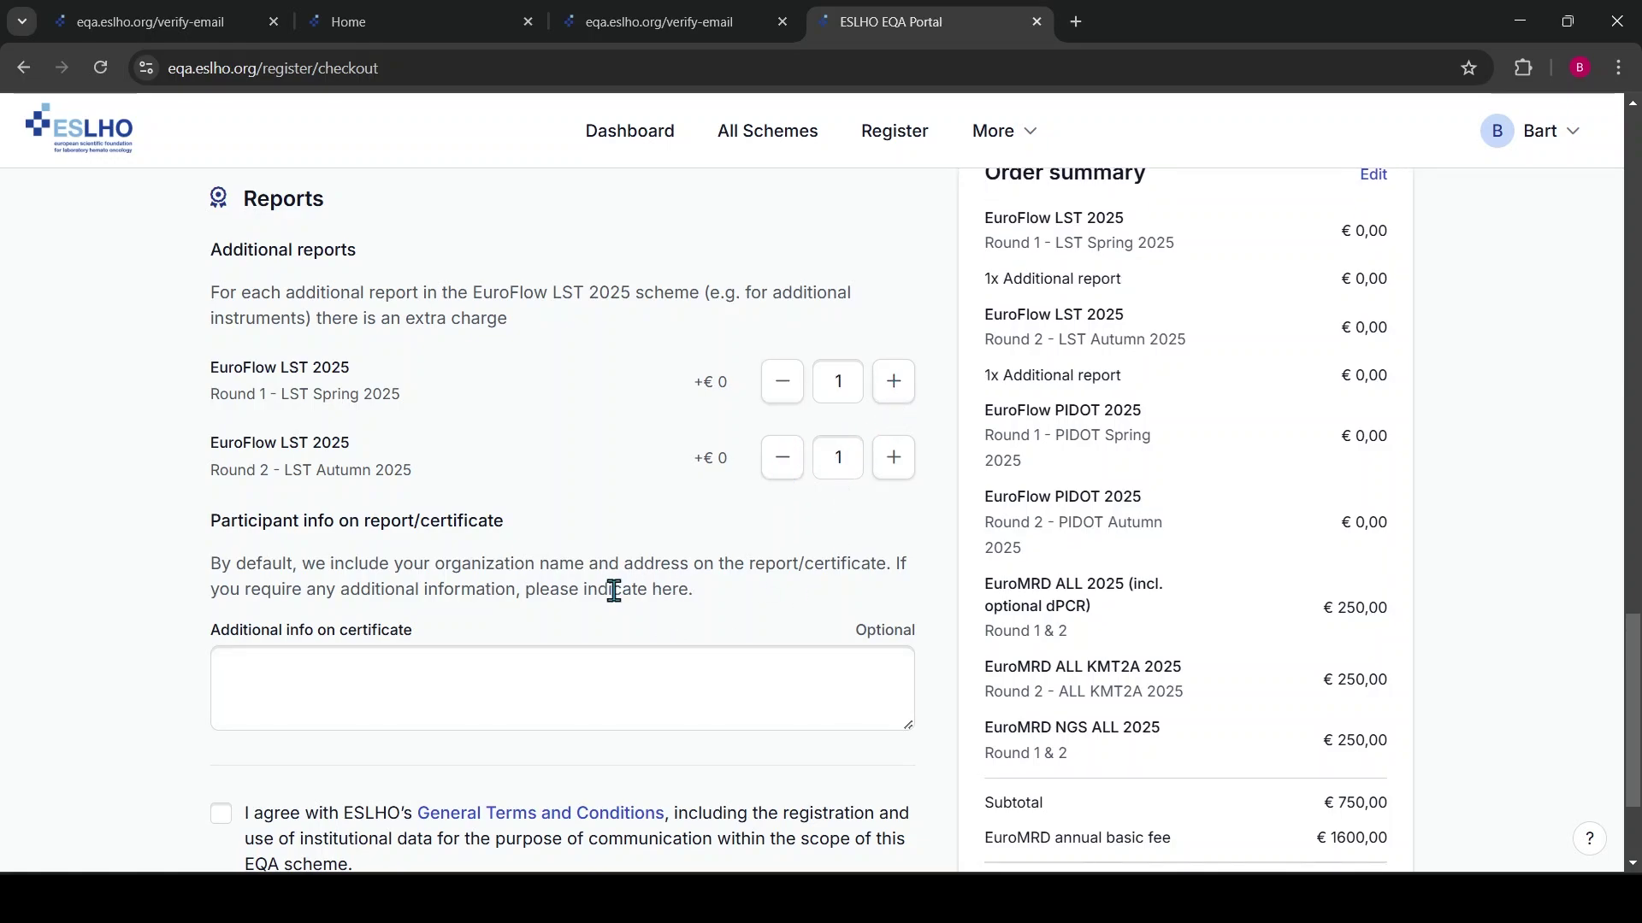
scroll(613, 590, down, 2)
Accept the general terms and conditions, review the checkout, and download the quote
click(222, 622)
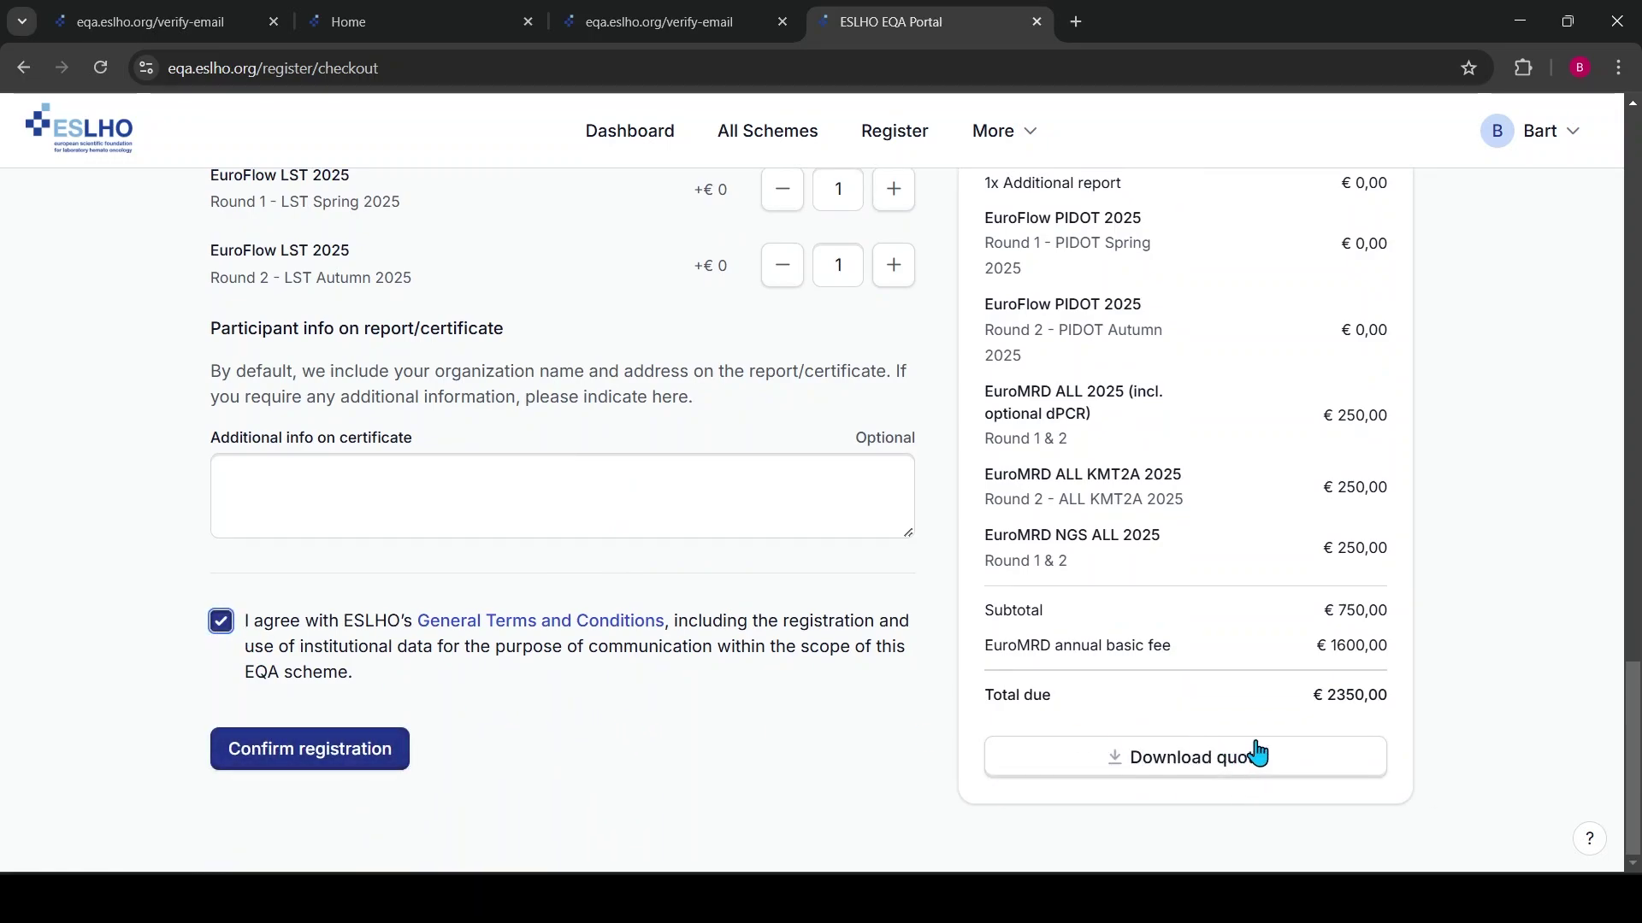
scroll(564, 469, up, 4)
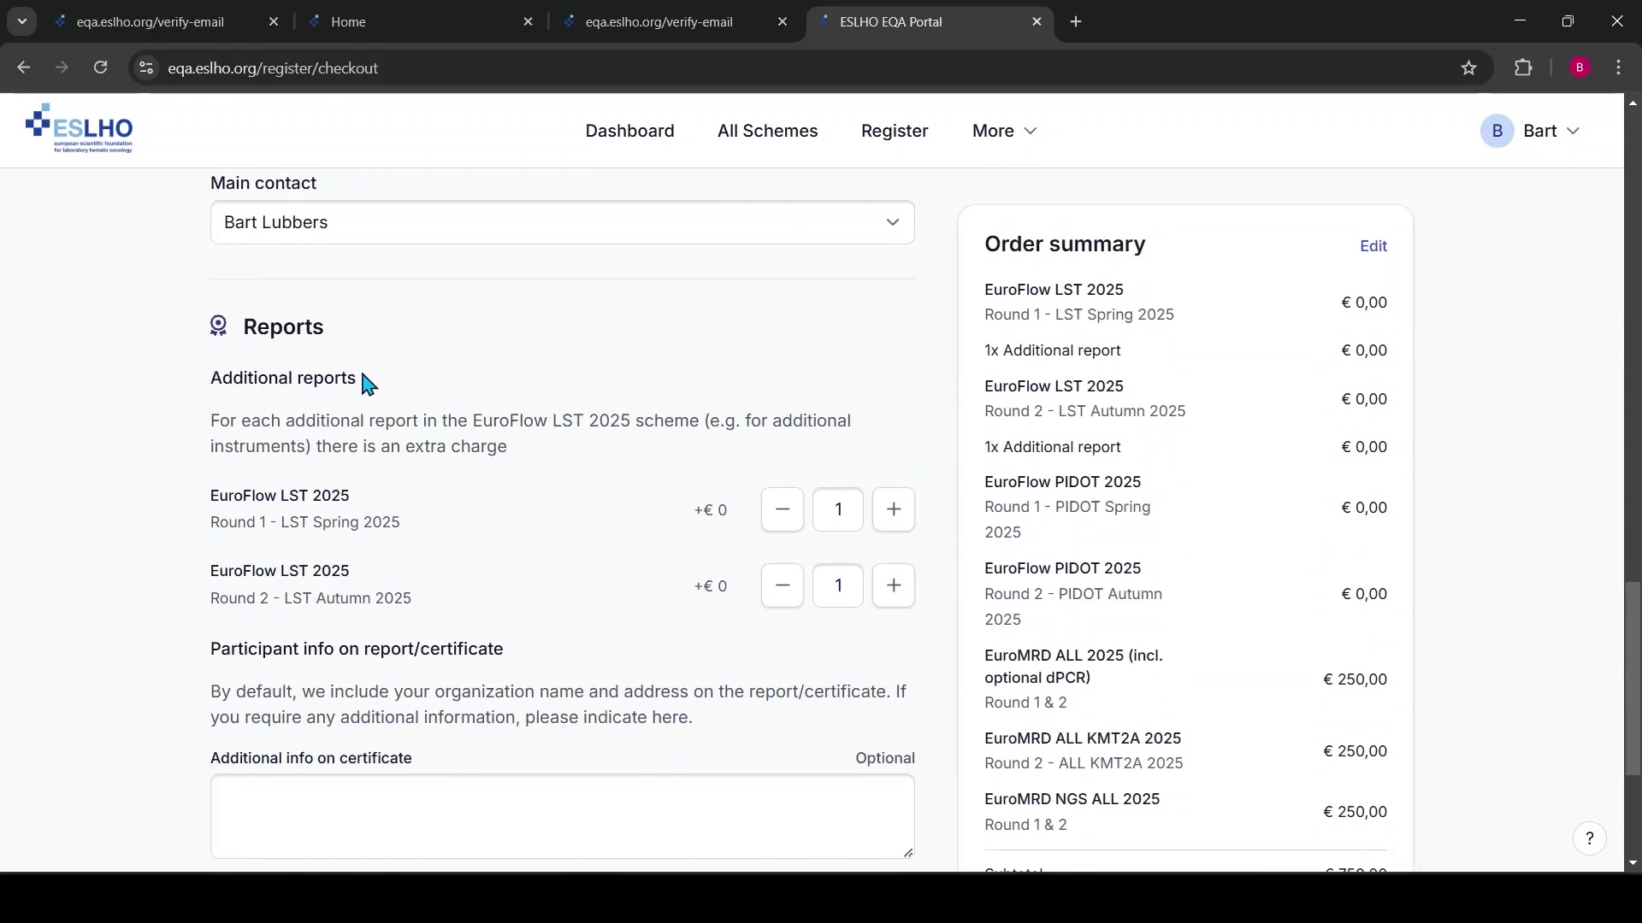
scroll(368, 401, up, 4)
scroll(338, 402, up, 5)
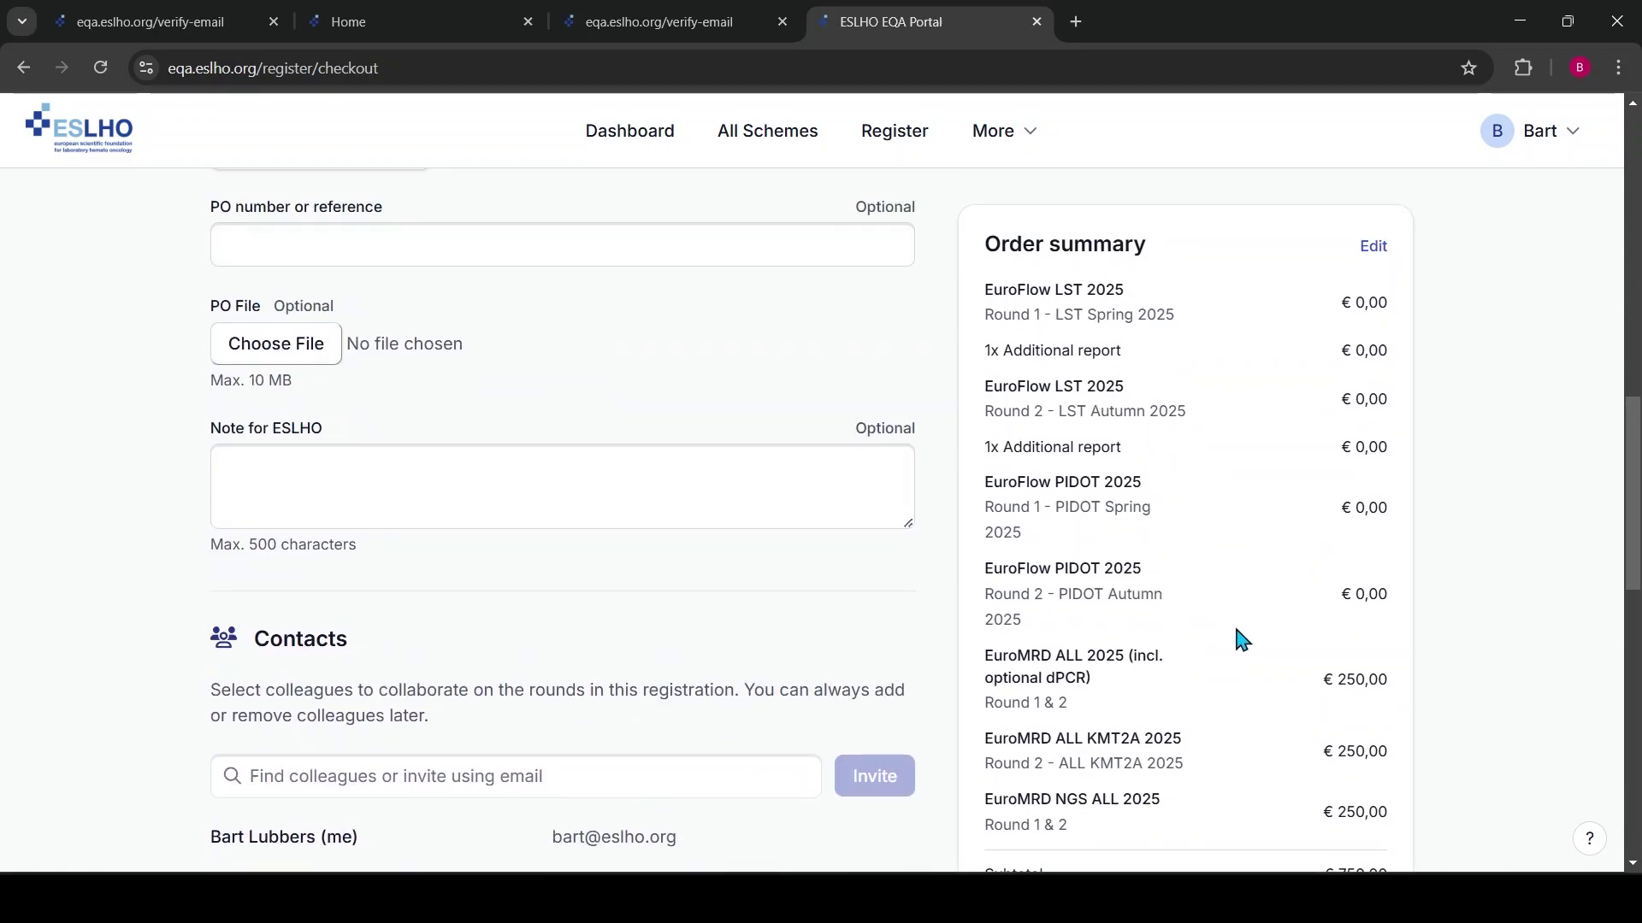
scroll(1241, 640, down, 13)
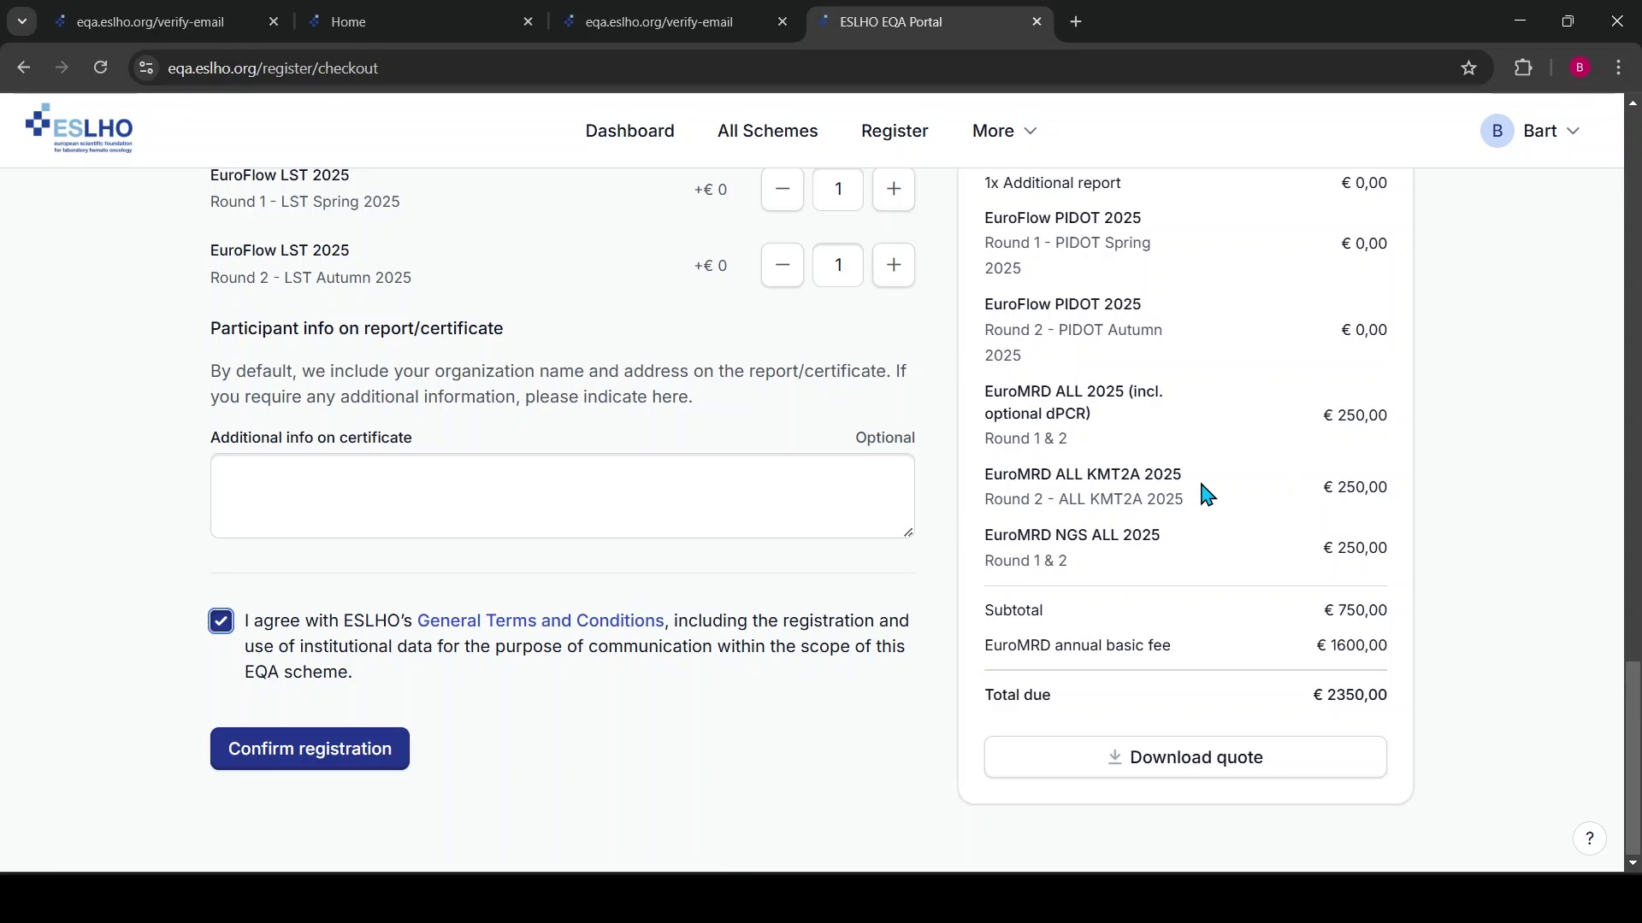
click(1217, 756)
Confirm the registration and review the order summary on the Thank you page
click(353, 768)
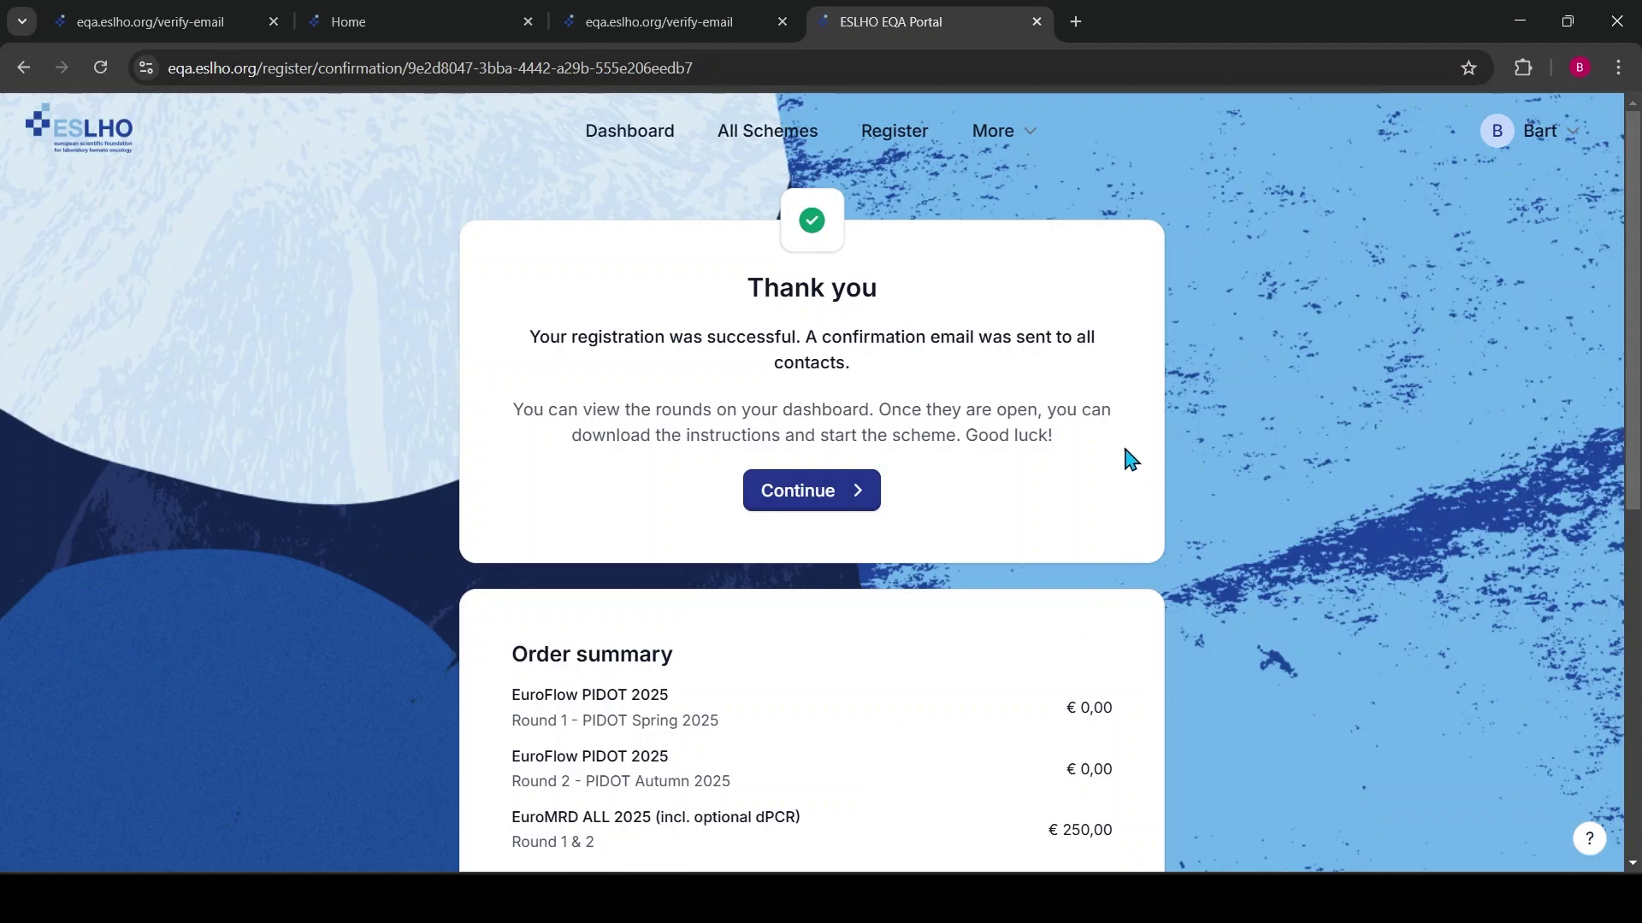
scroll(907, 615, down, 3)
scroll(847, 641, down, 4)
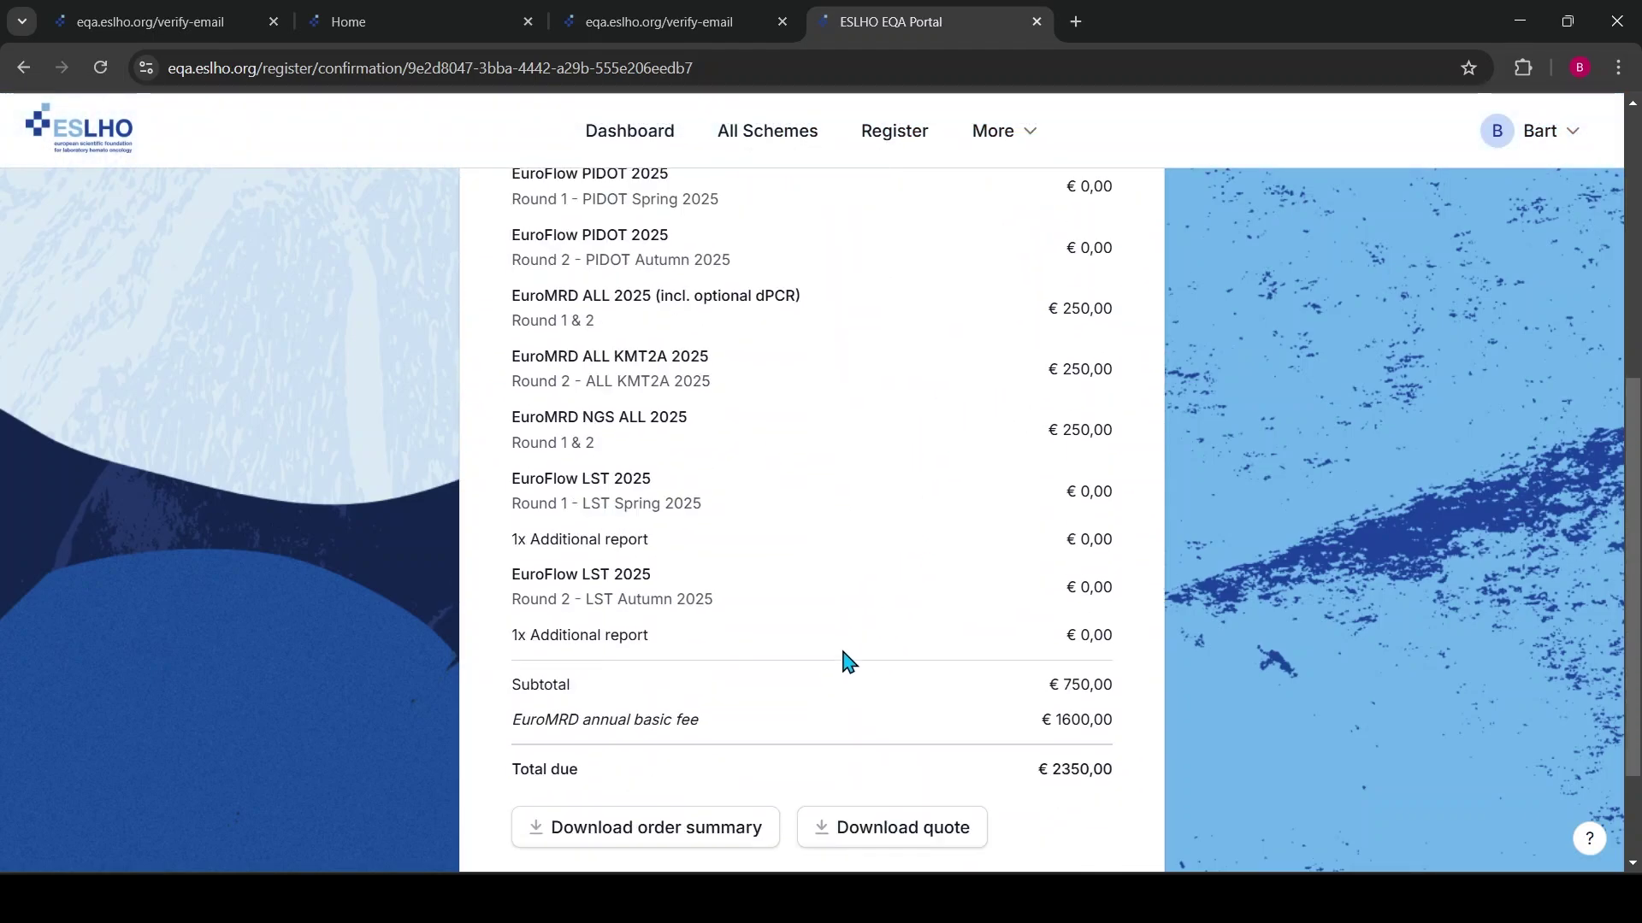
scroll(861, 653, up, 6)
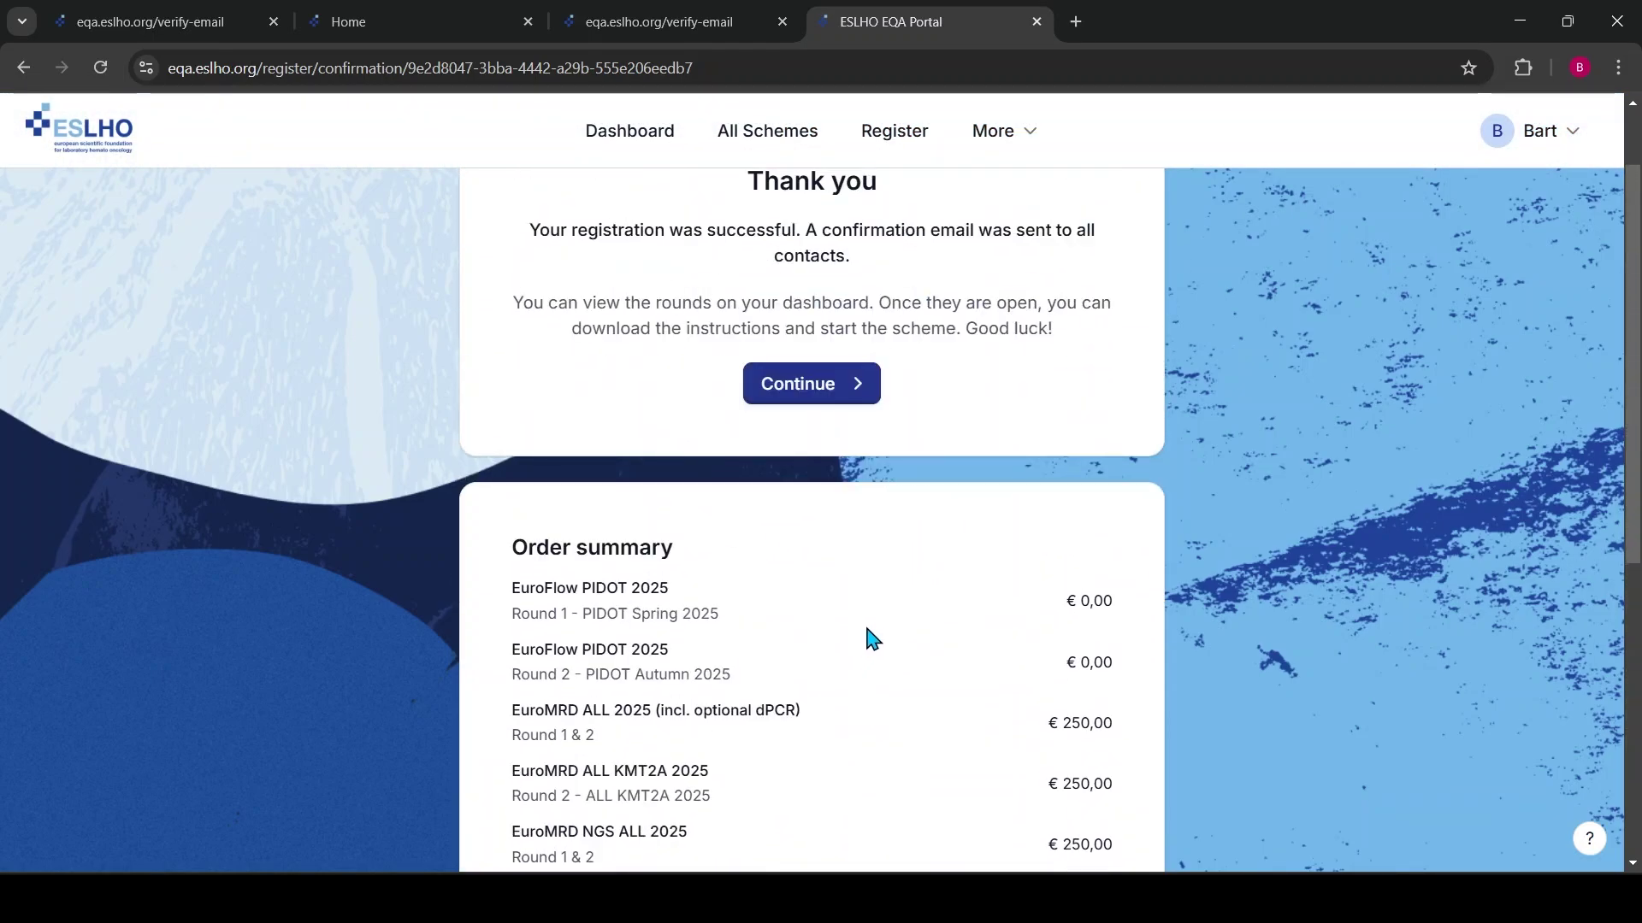
scroll(902, 370, up, 2)
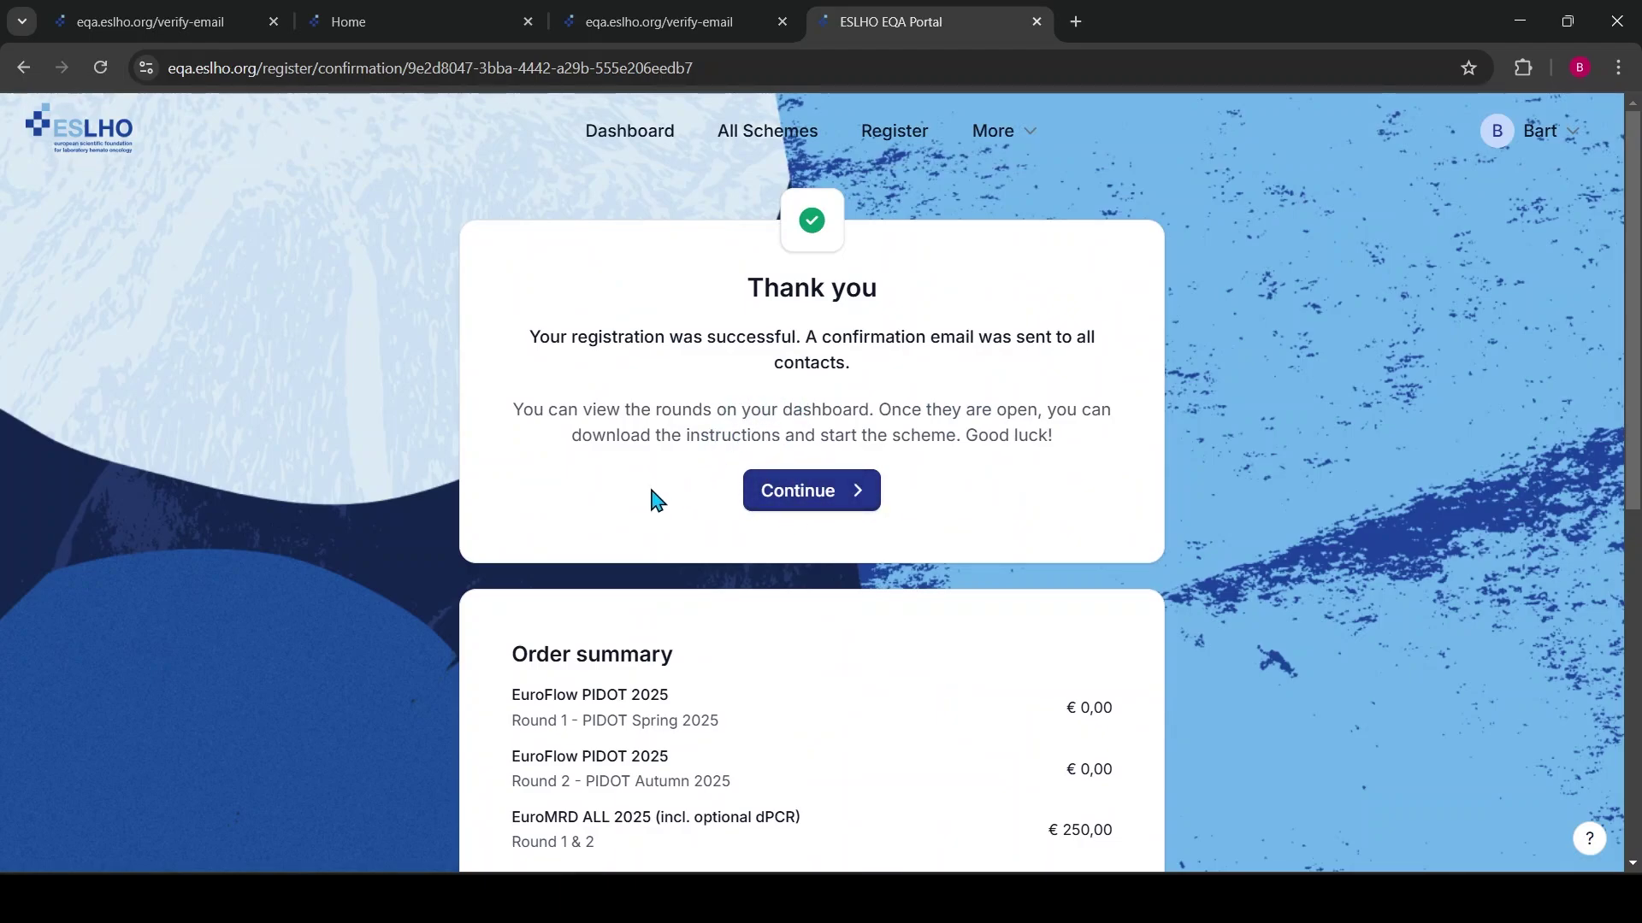
scroll(648, 505, down, 8)
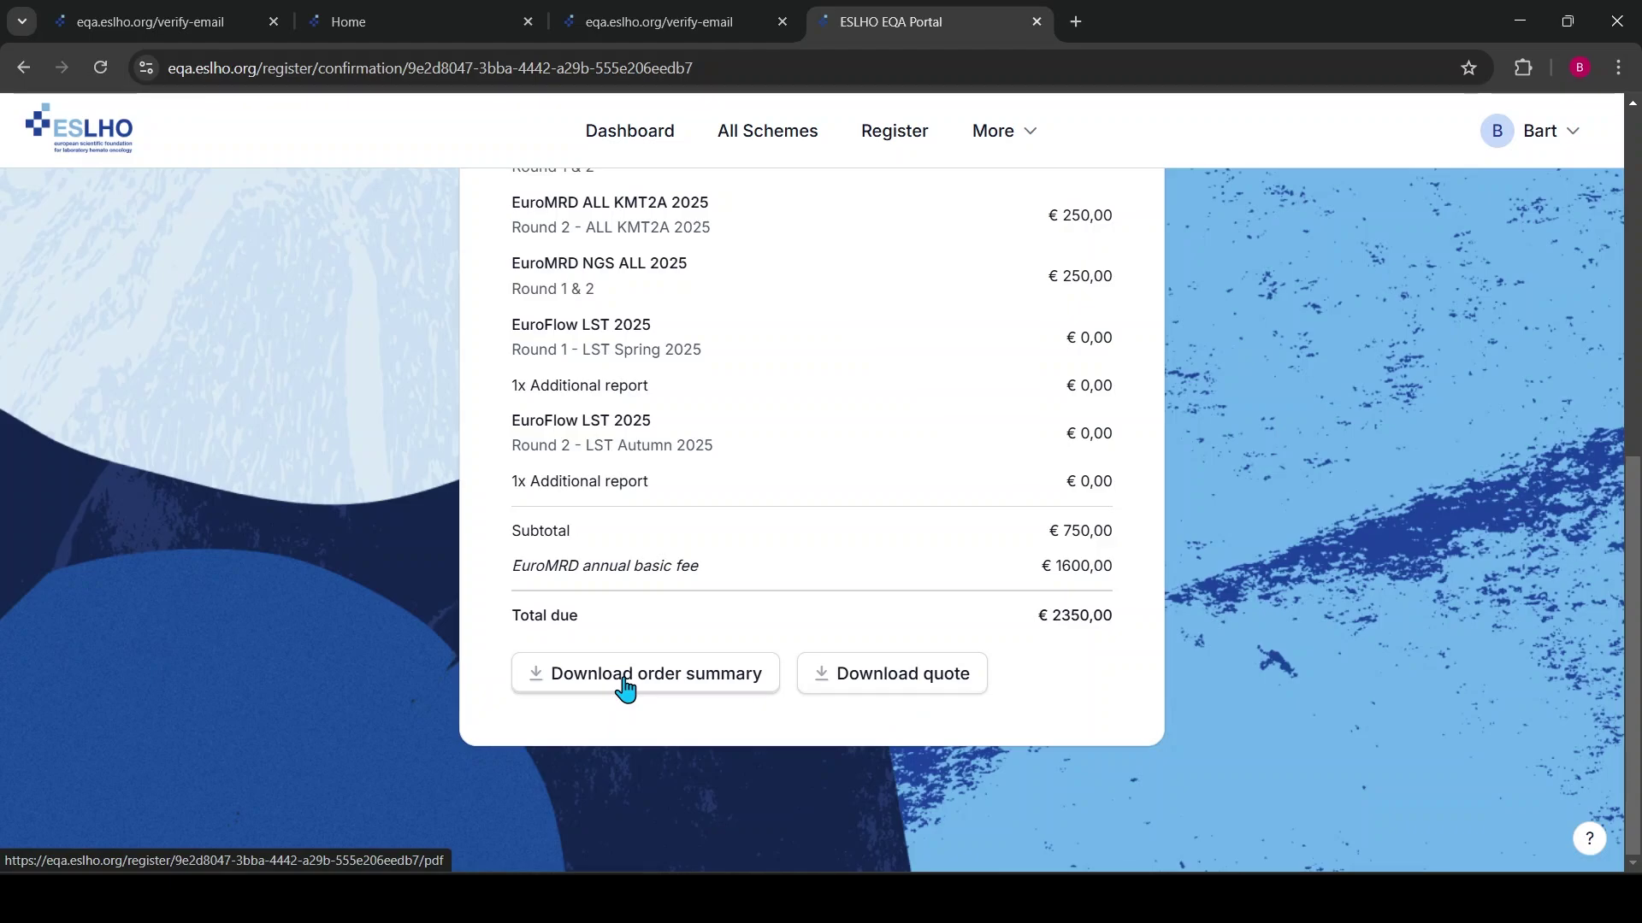
scroll(960, 431, up, 1)
scroll(959, 432, up, 10)
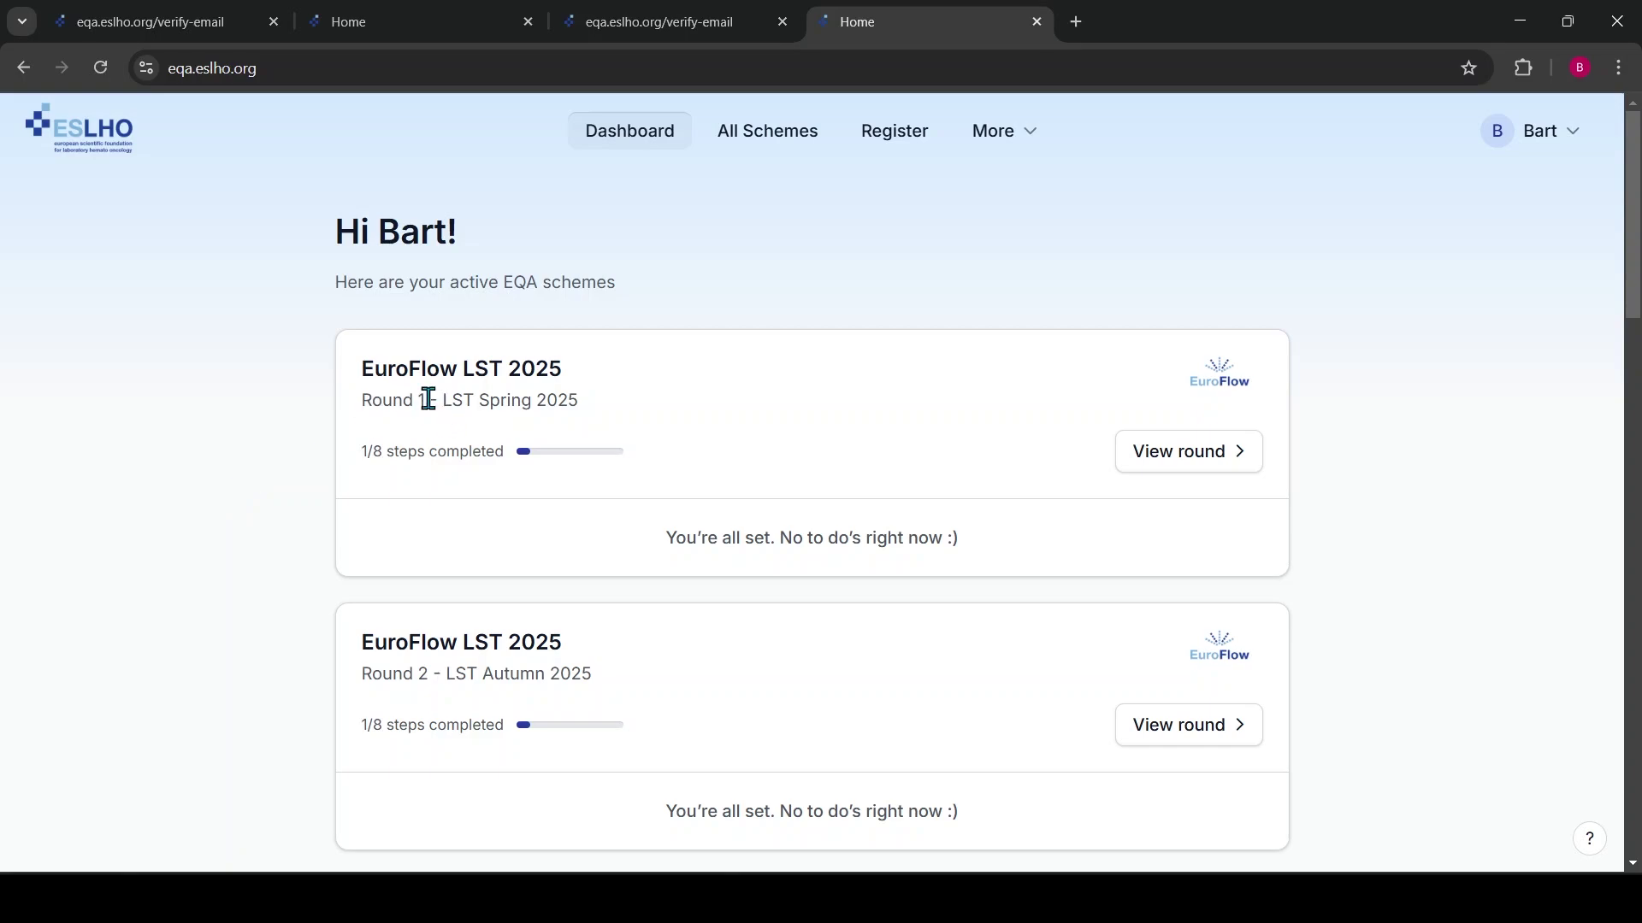
scroll(446, 611, down, 7)
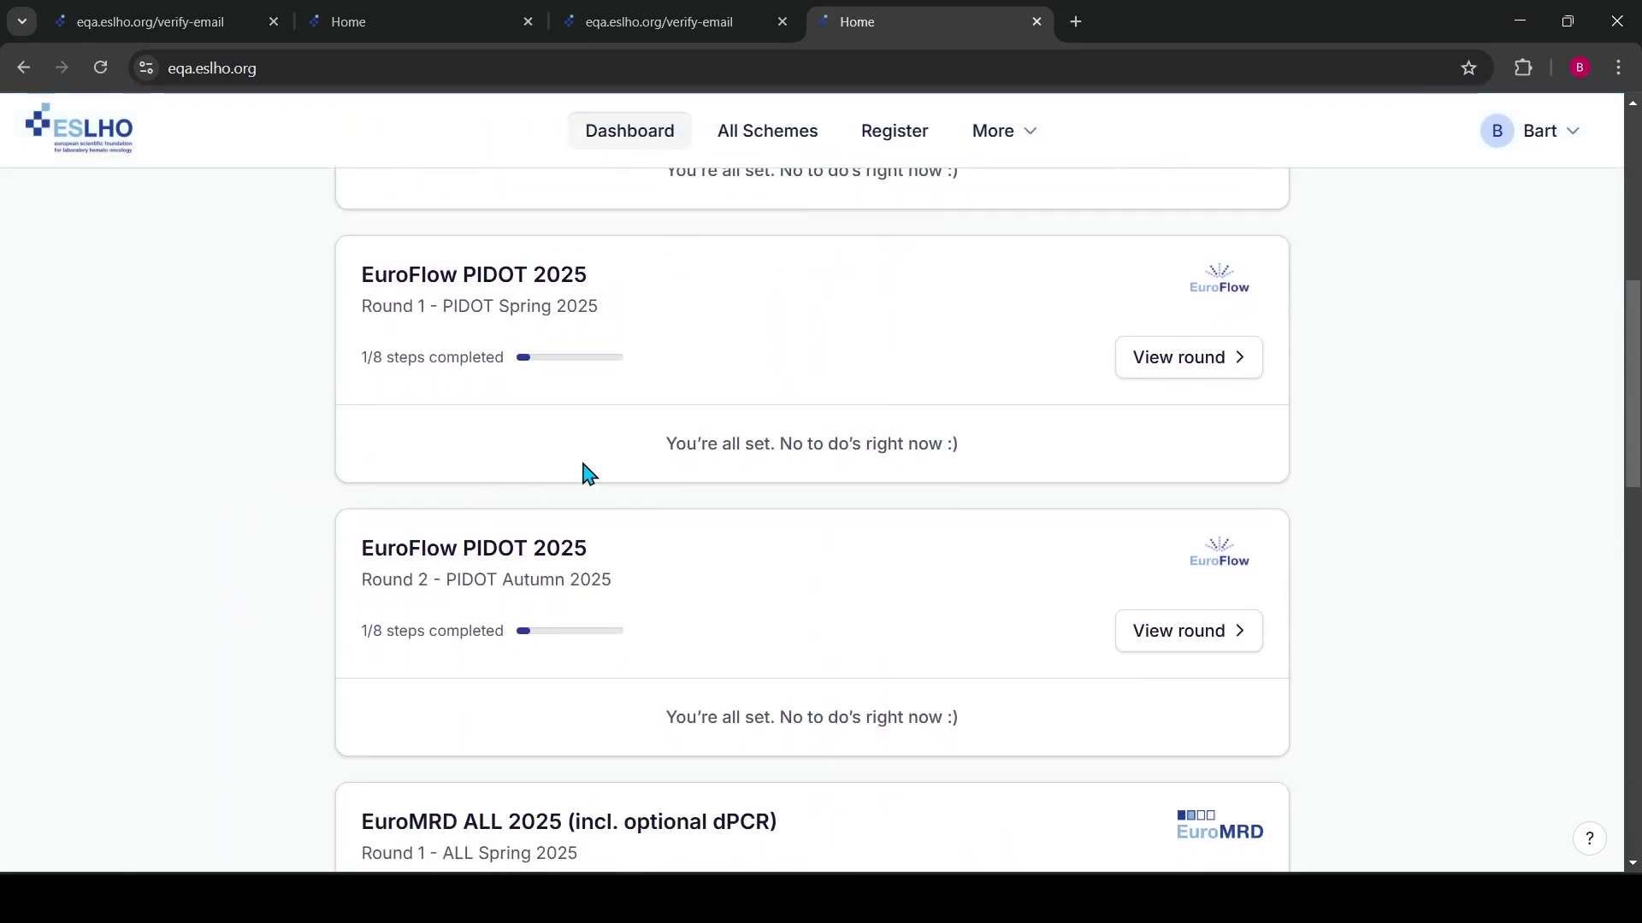
scroll(227, 572, down, 5)
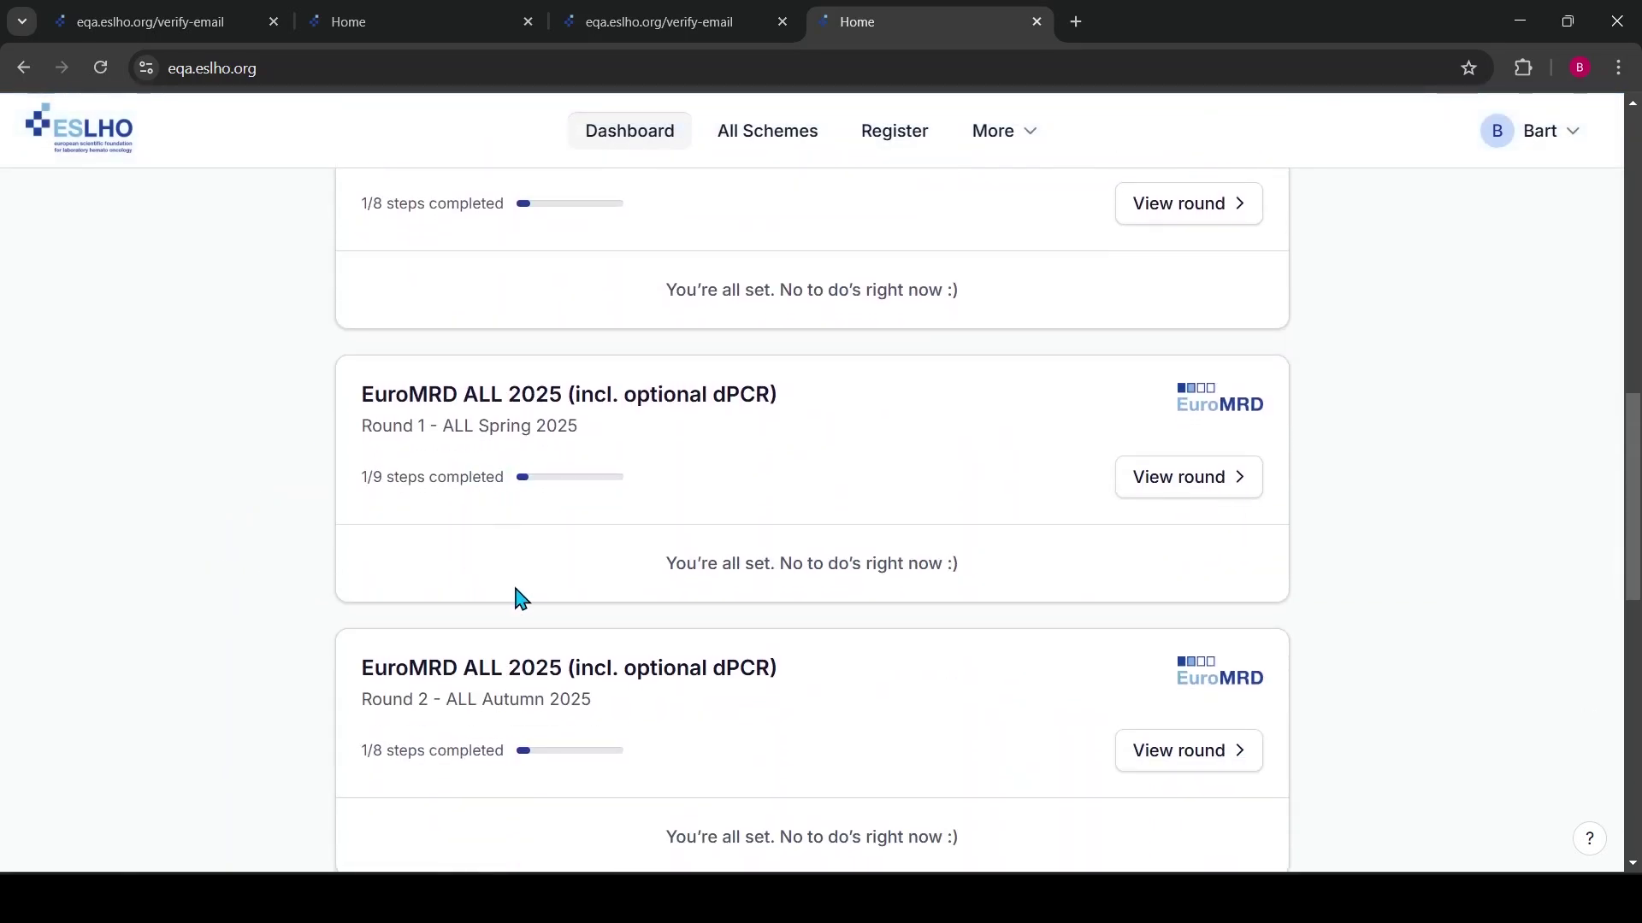
scroll(246, 613, down, 6)
scroll(245, 612, down, 5)
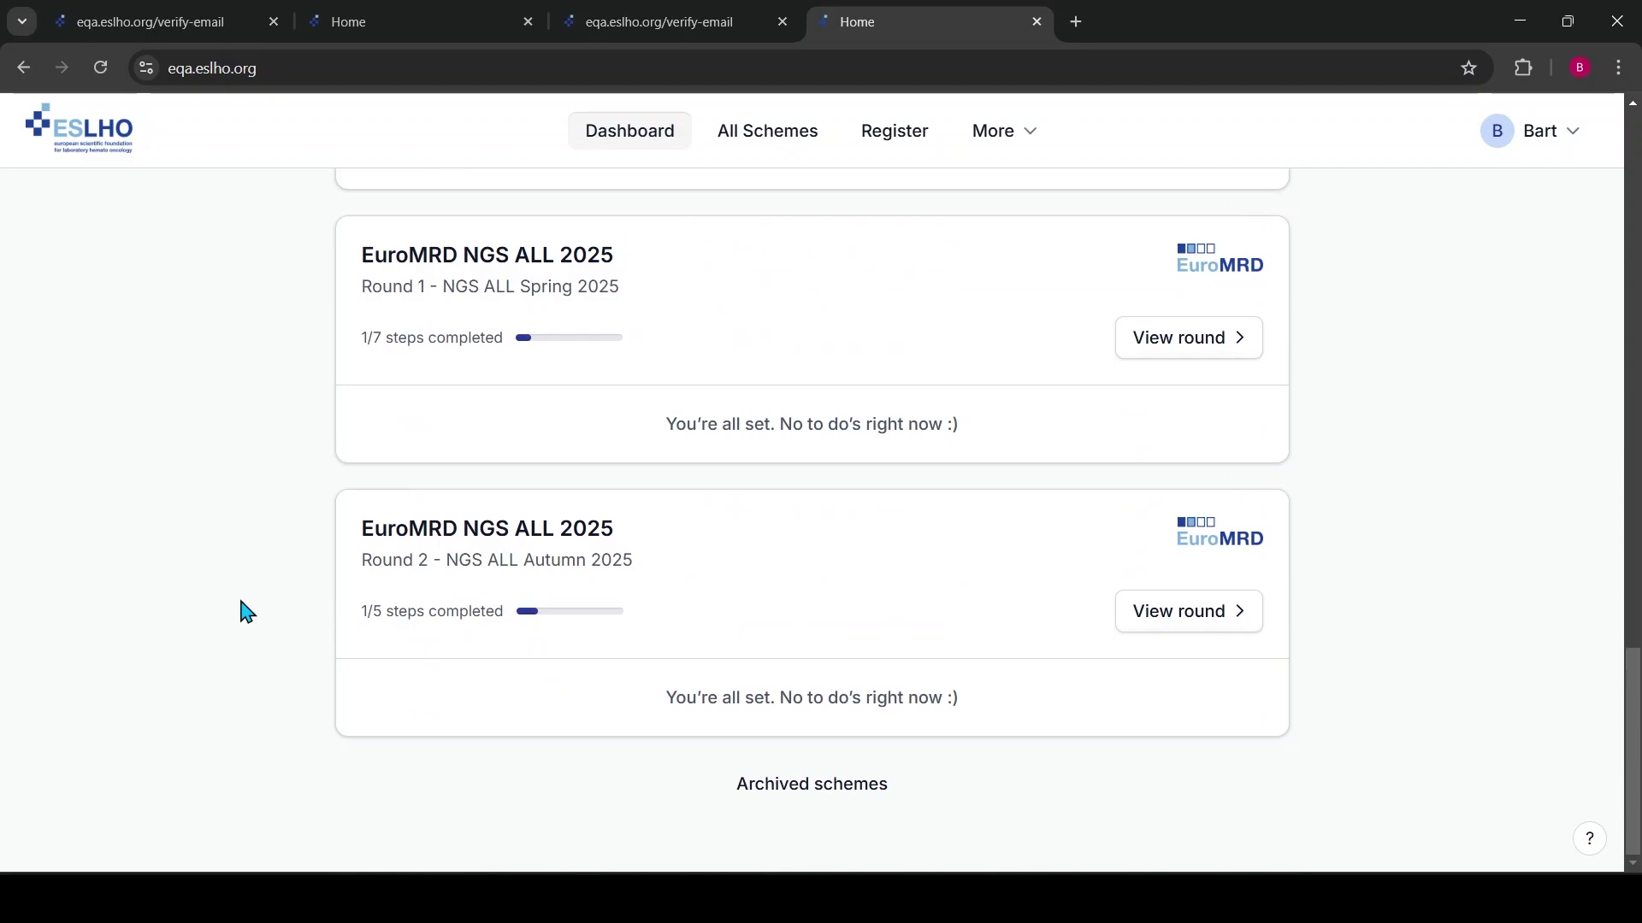
scroll(246, 612, up, 9)
scroll(462, 586, down, 3)
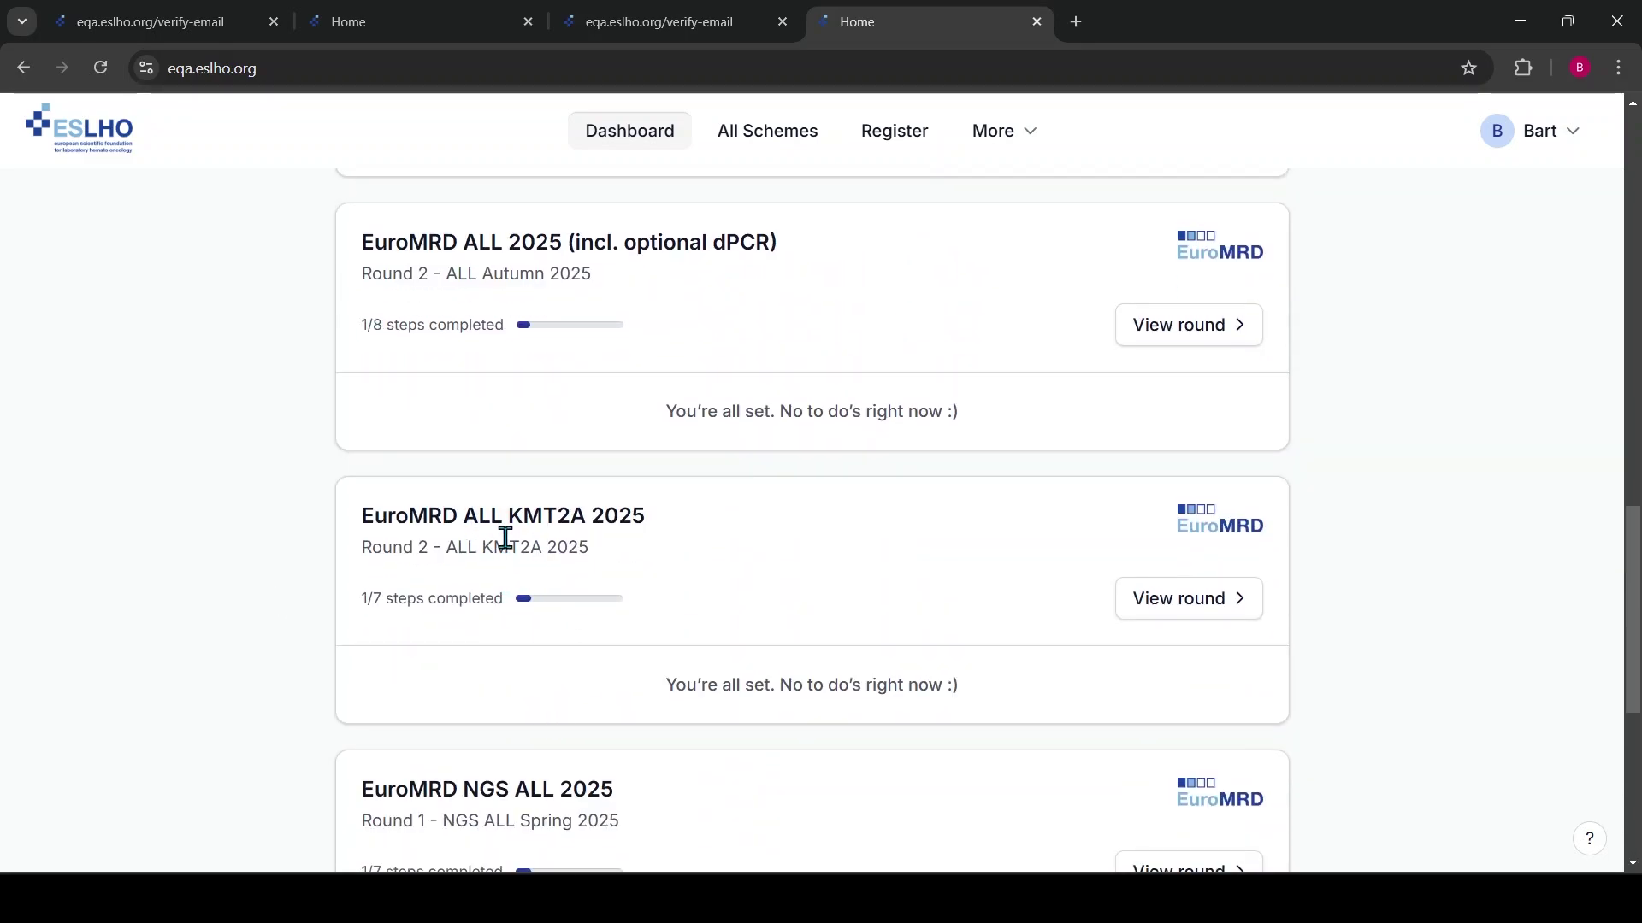
scroll(1088, 557, up, 15)
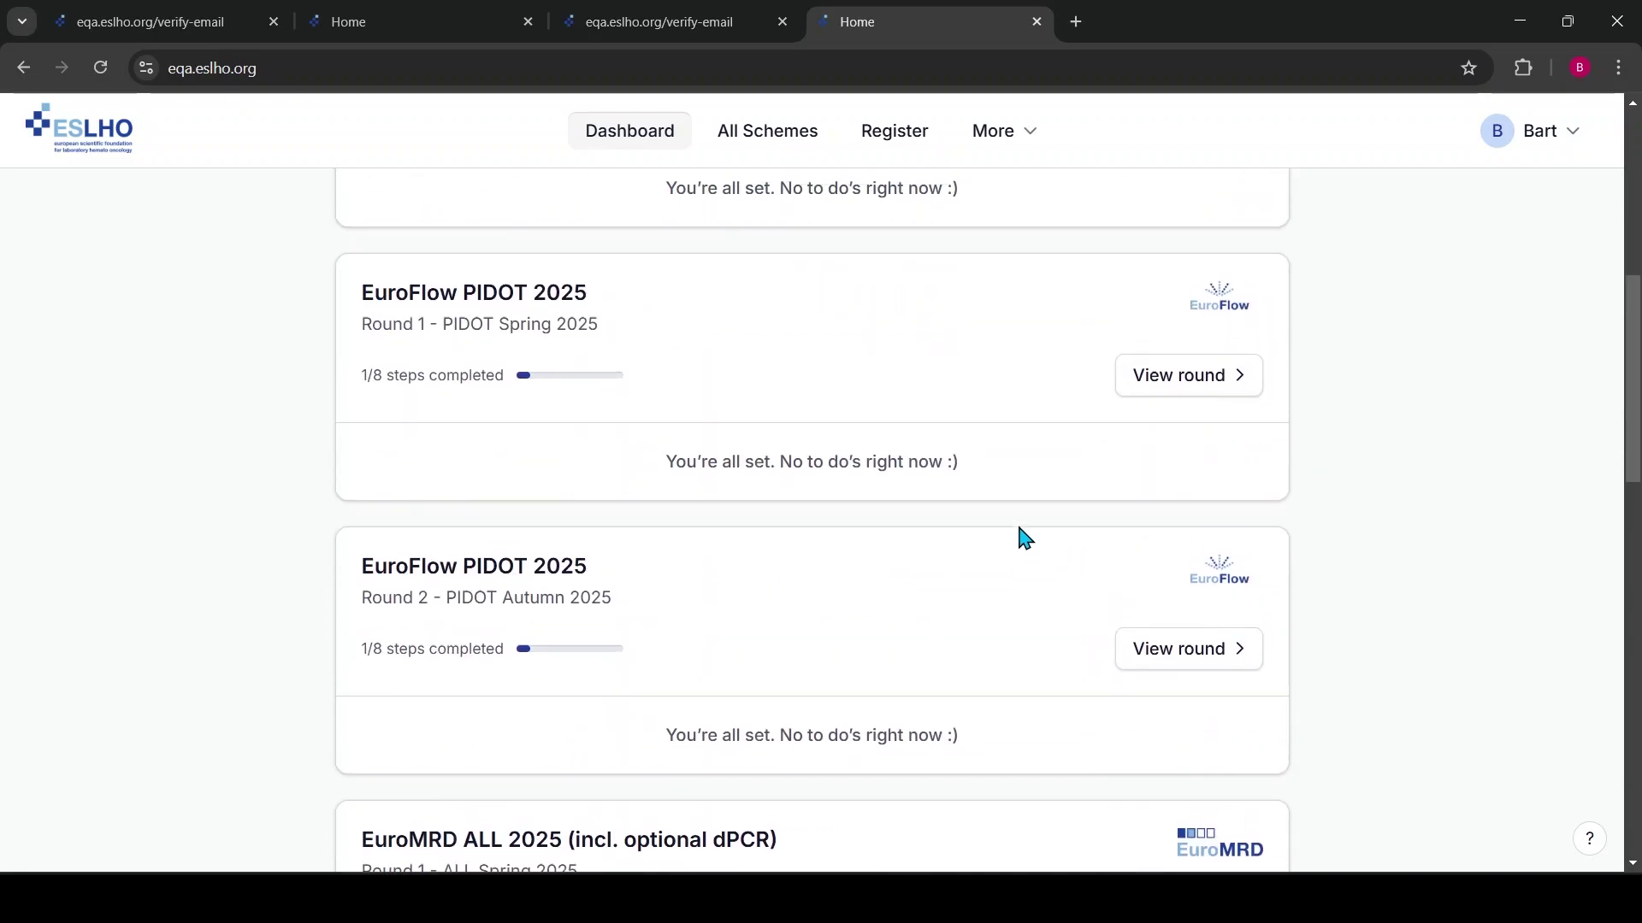
scroll(952, 532, up, 2)
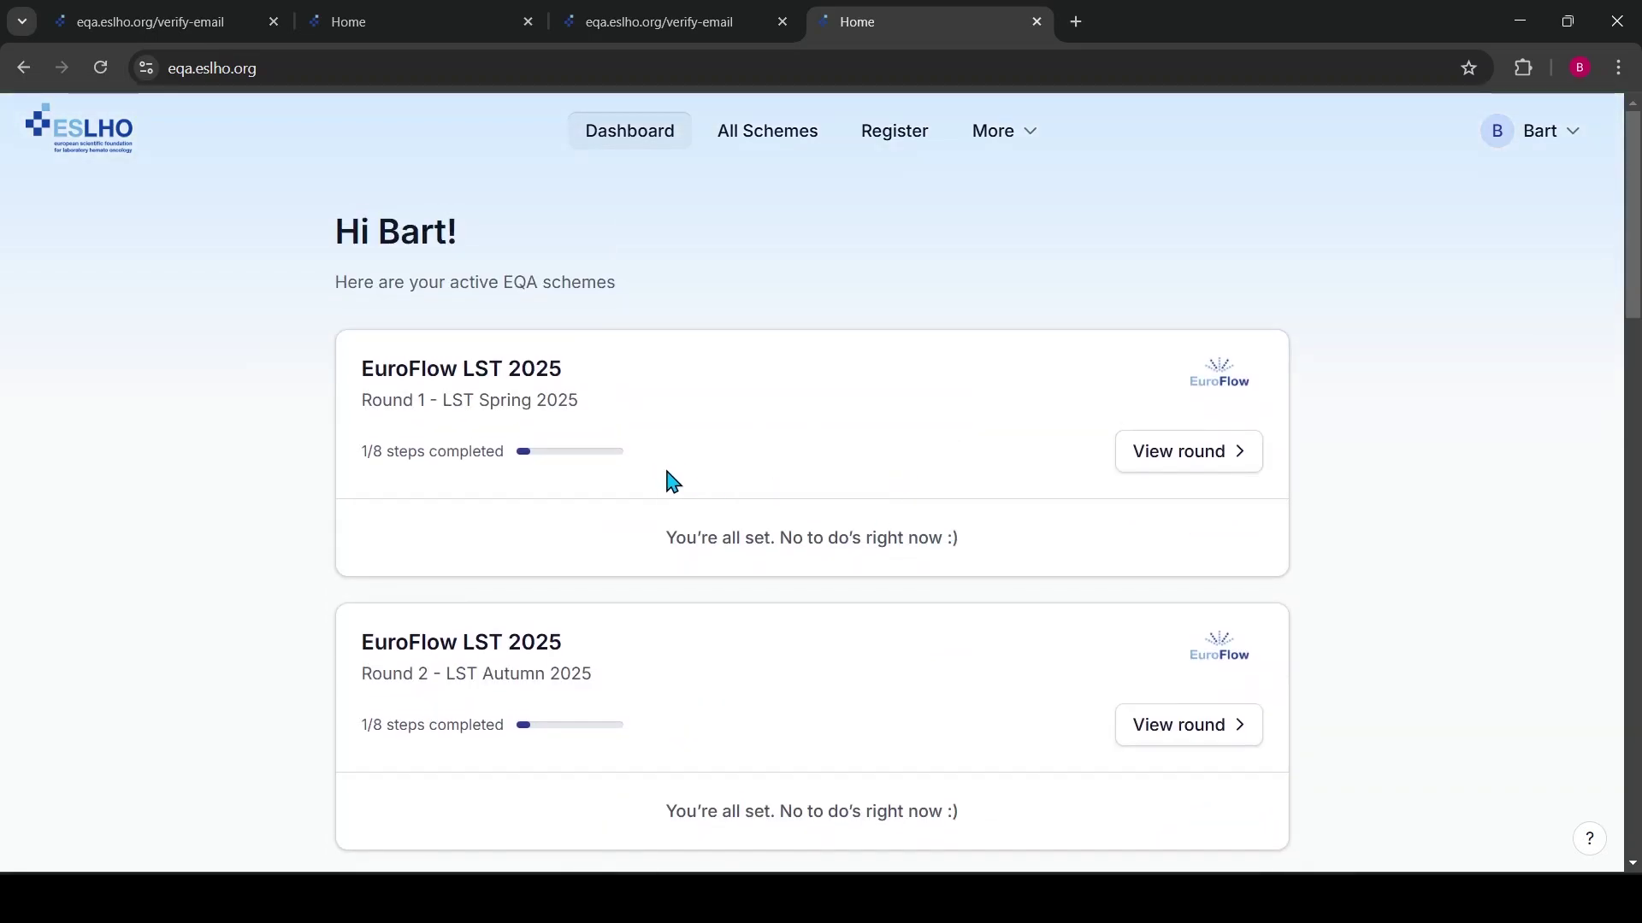
scroll(916, 542, down, 17)
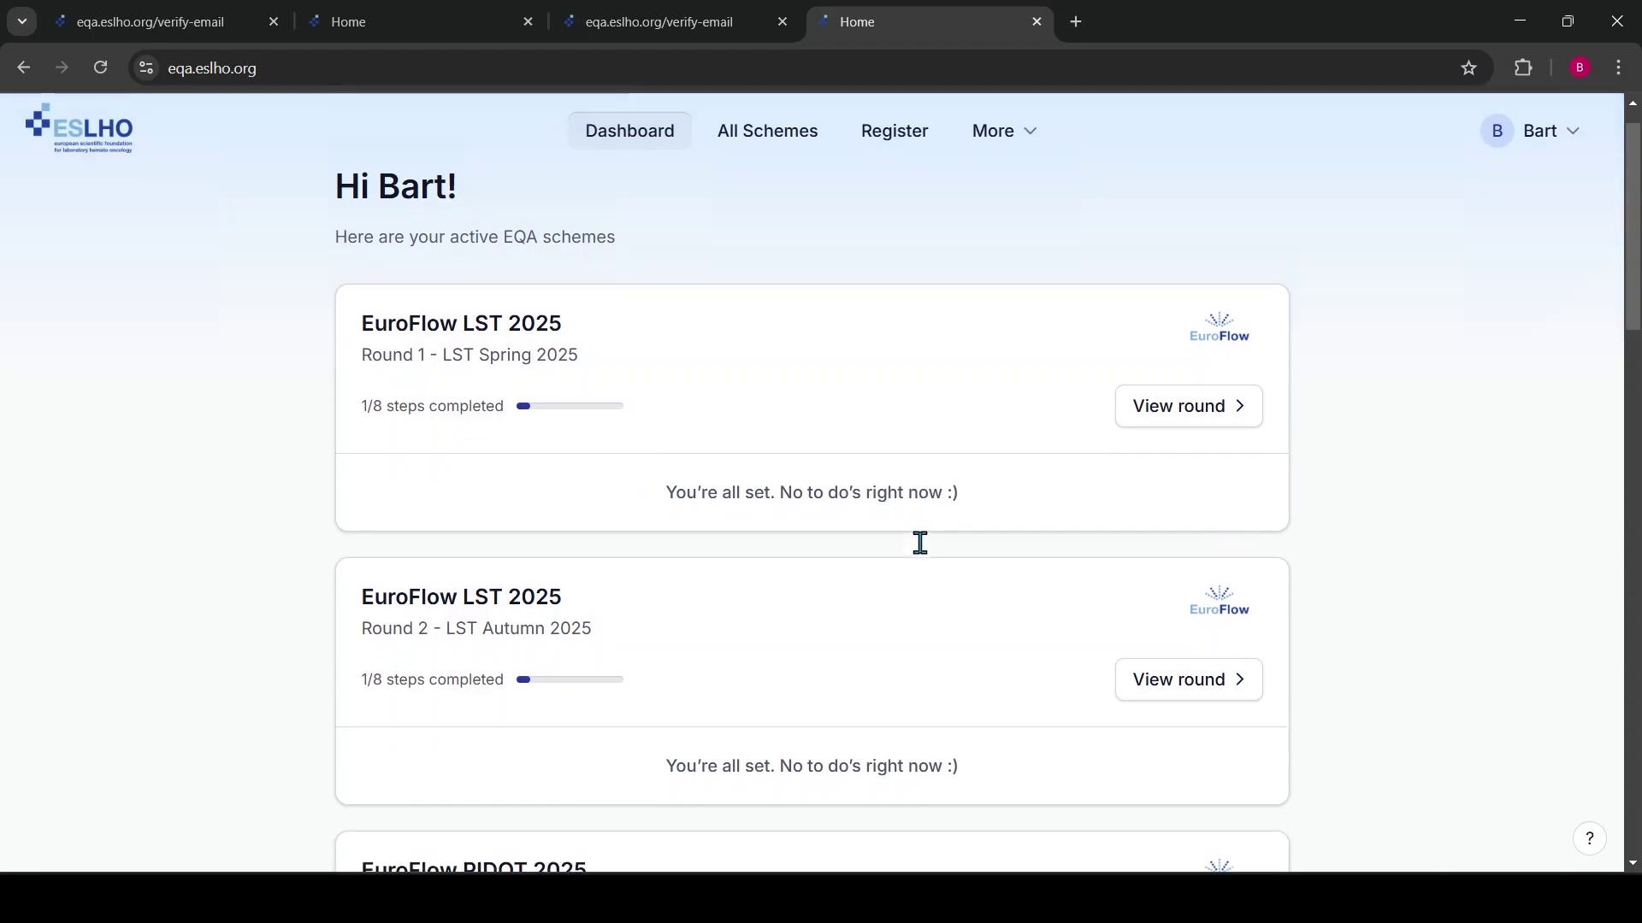
scroll(920, 543, down, 5)
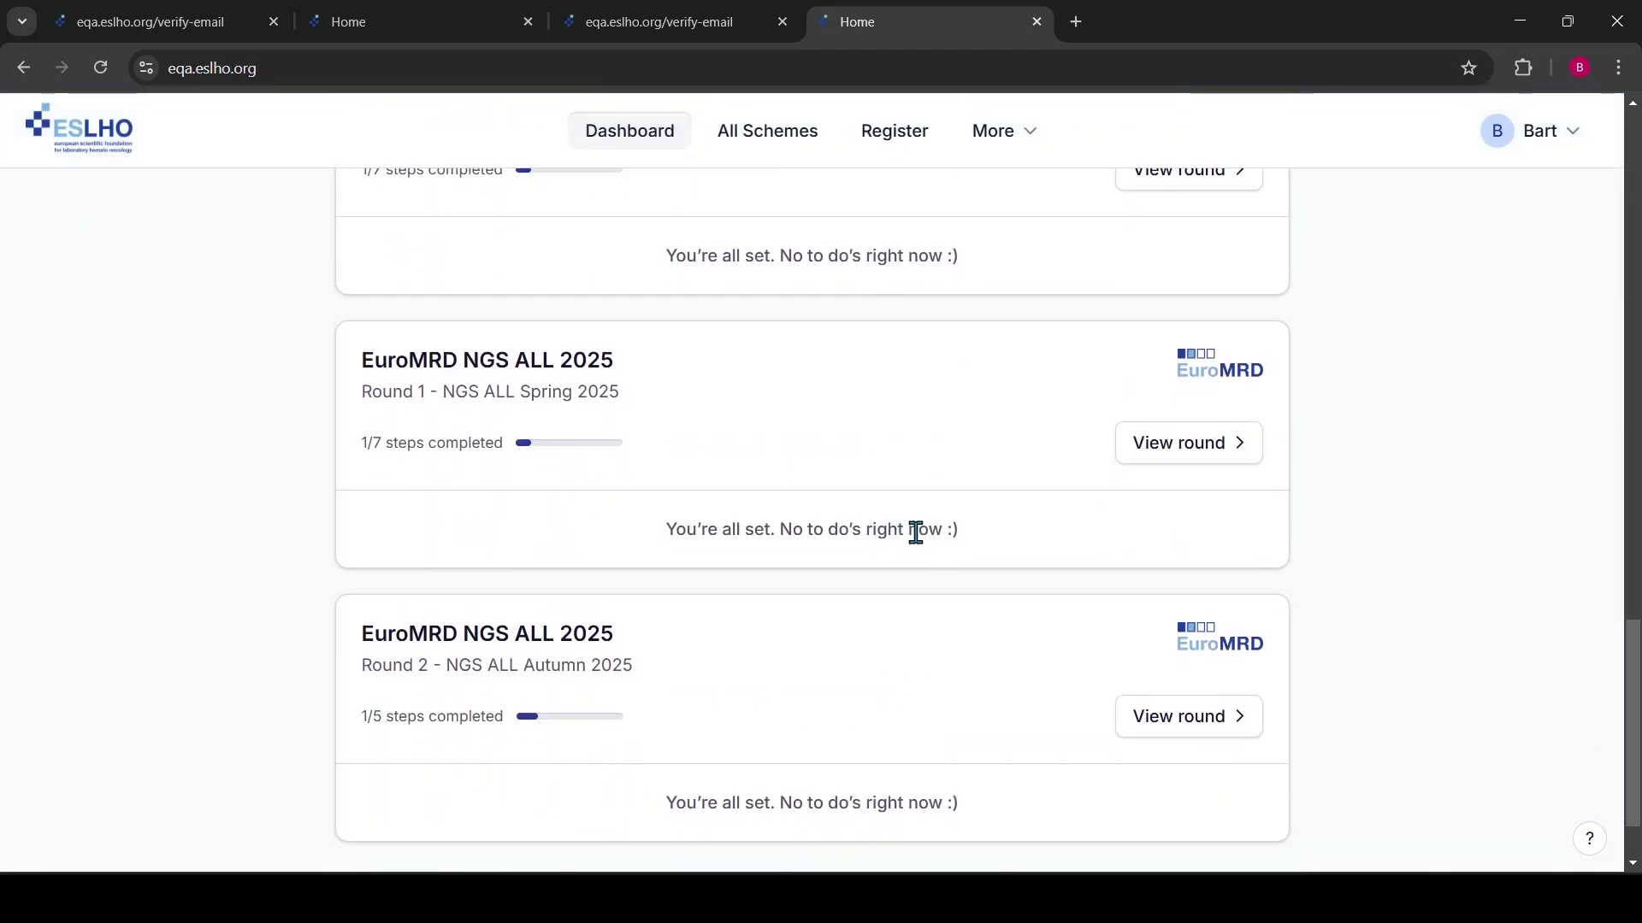
scroll(915, 532, up, 20)
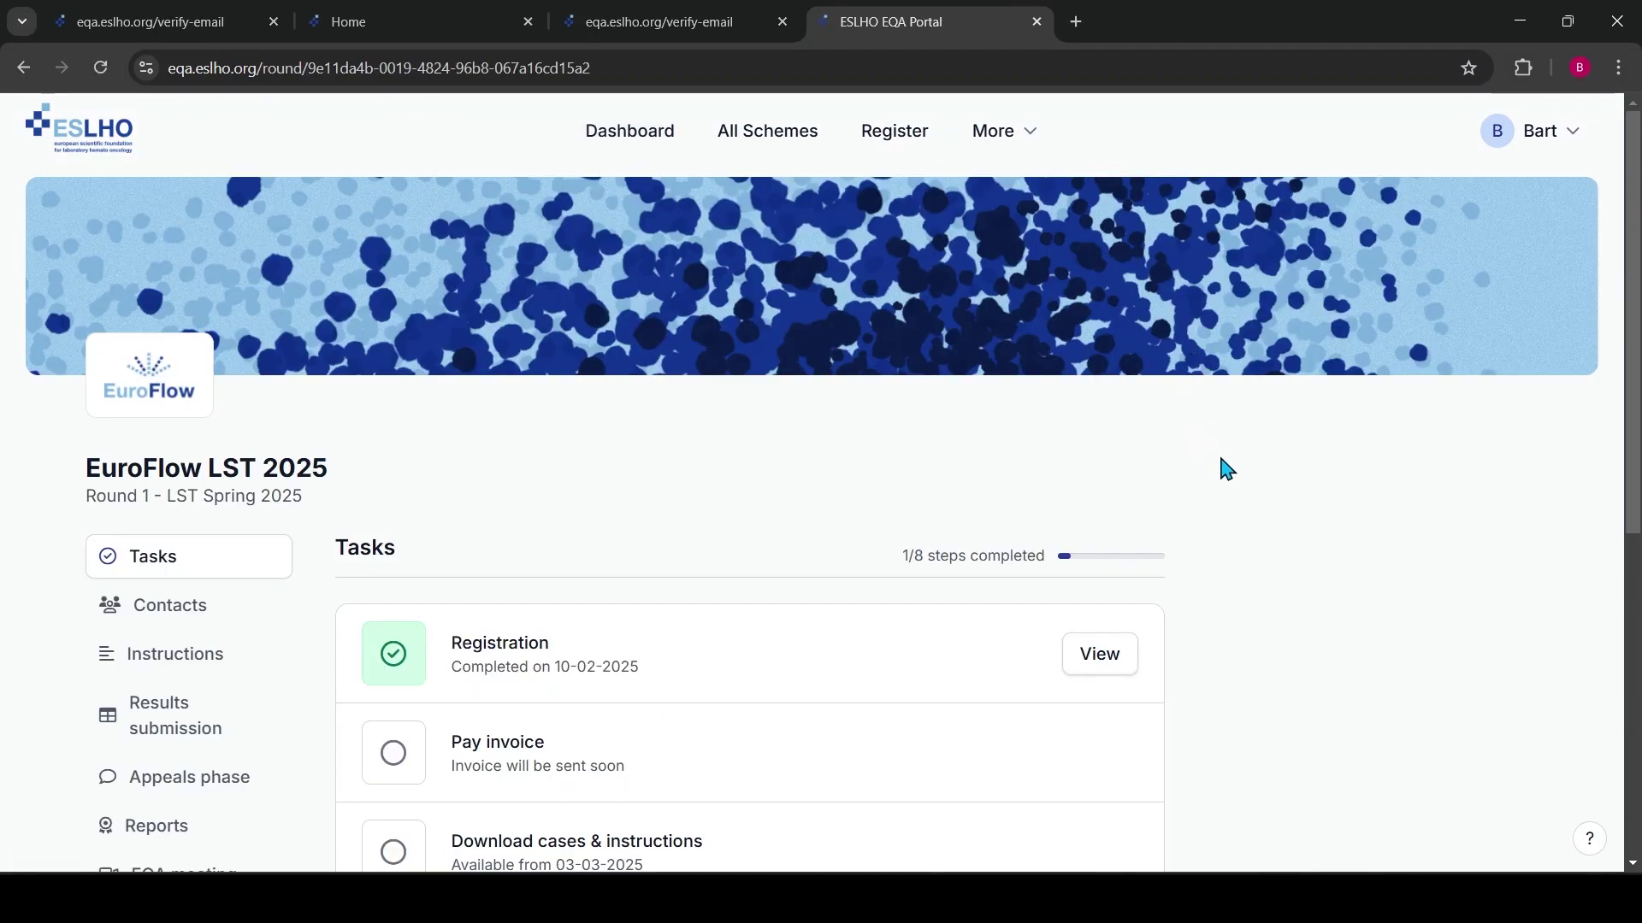
Scroll through the EuroFlow LST 2025 Round 1 page to review its eight tasks
scroll(534, 488, down, 4)
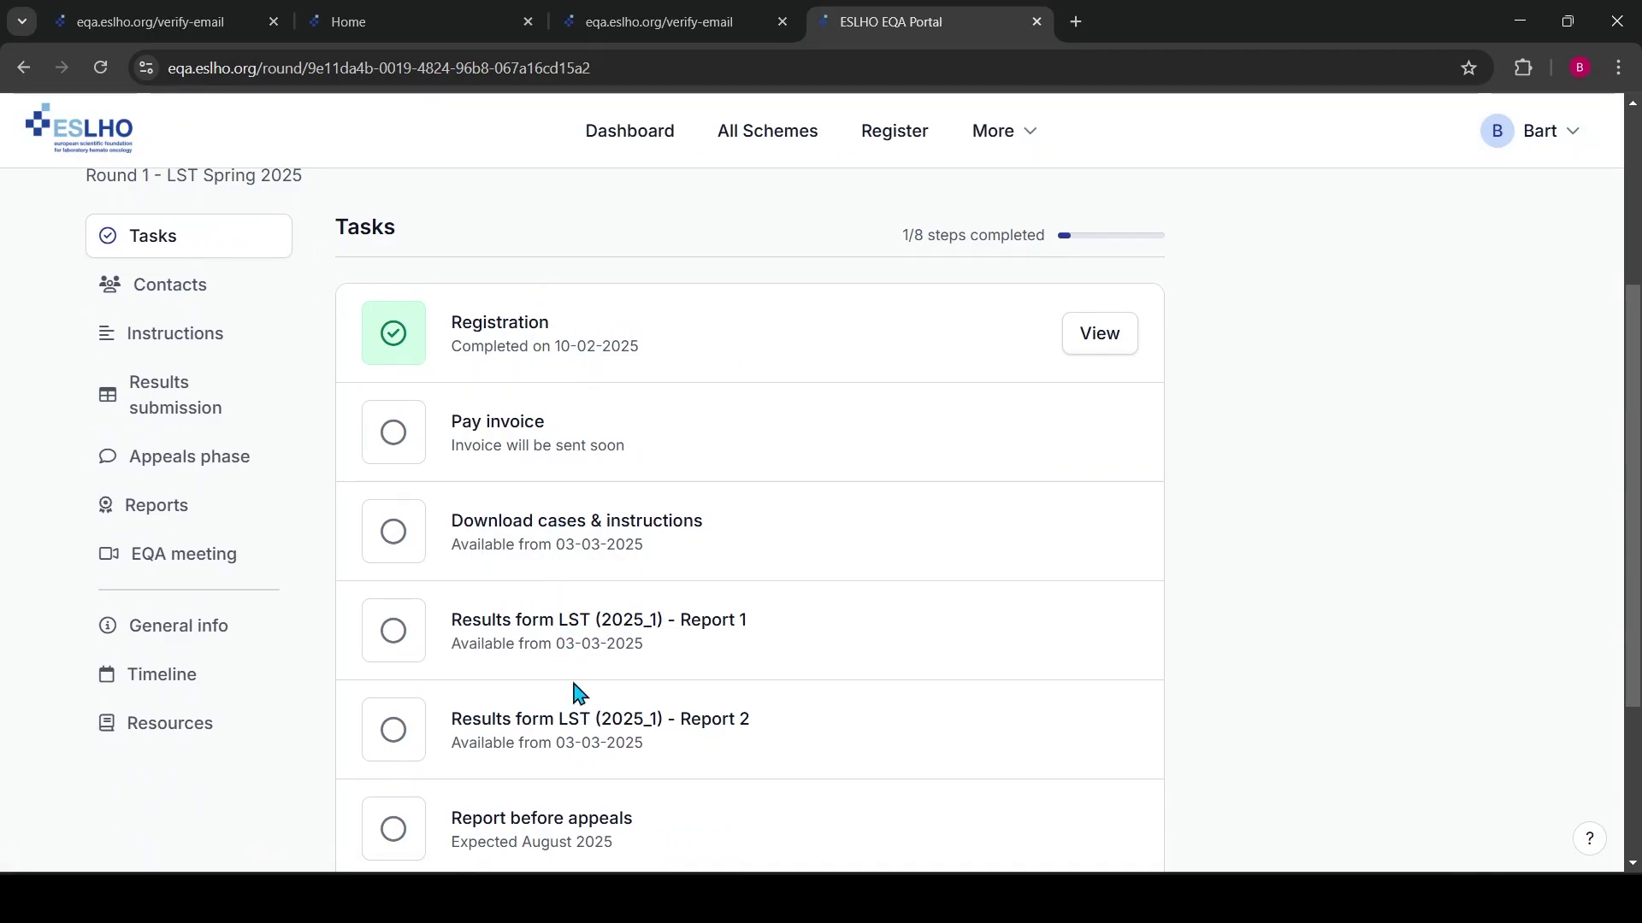
scroll(596, 658, up, 1)
scroll(596, 658, down, 4)
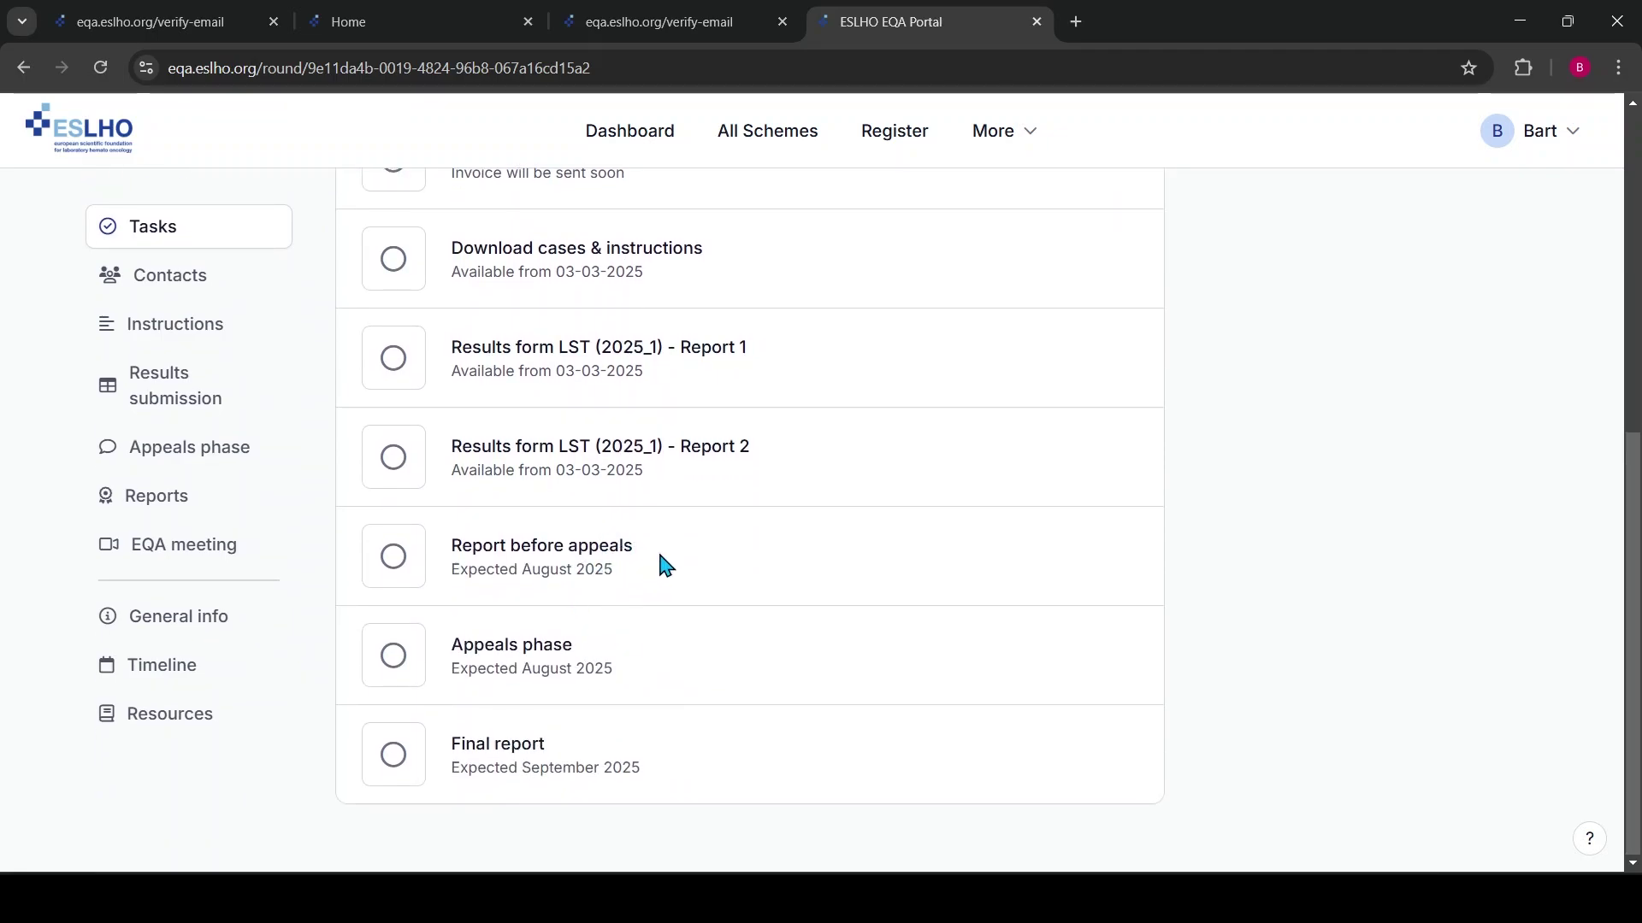
scroll(632, 423, up, 5)
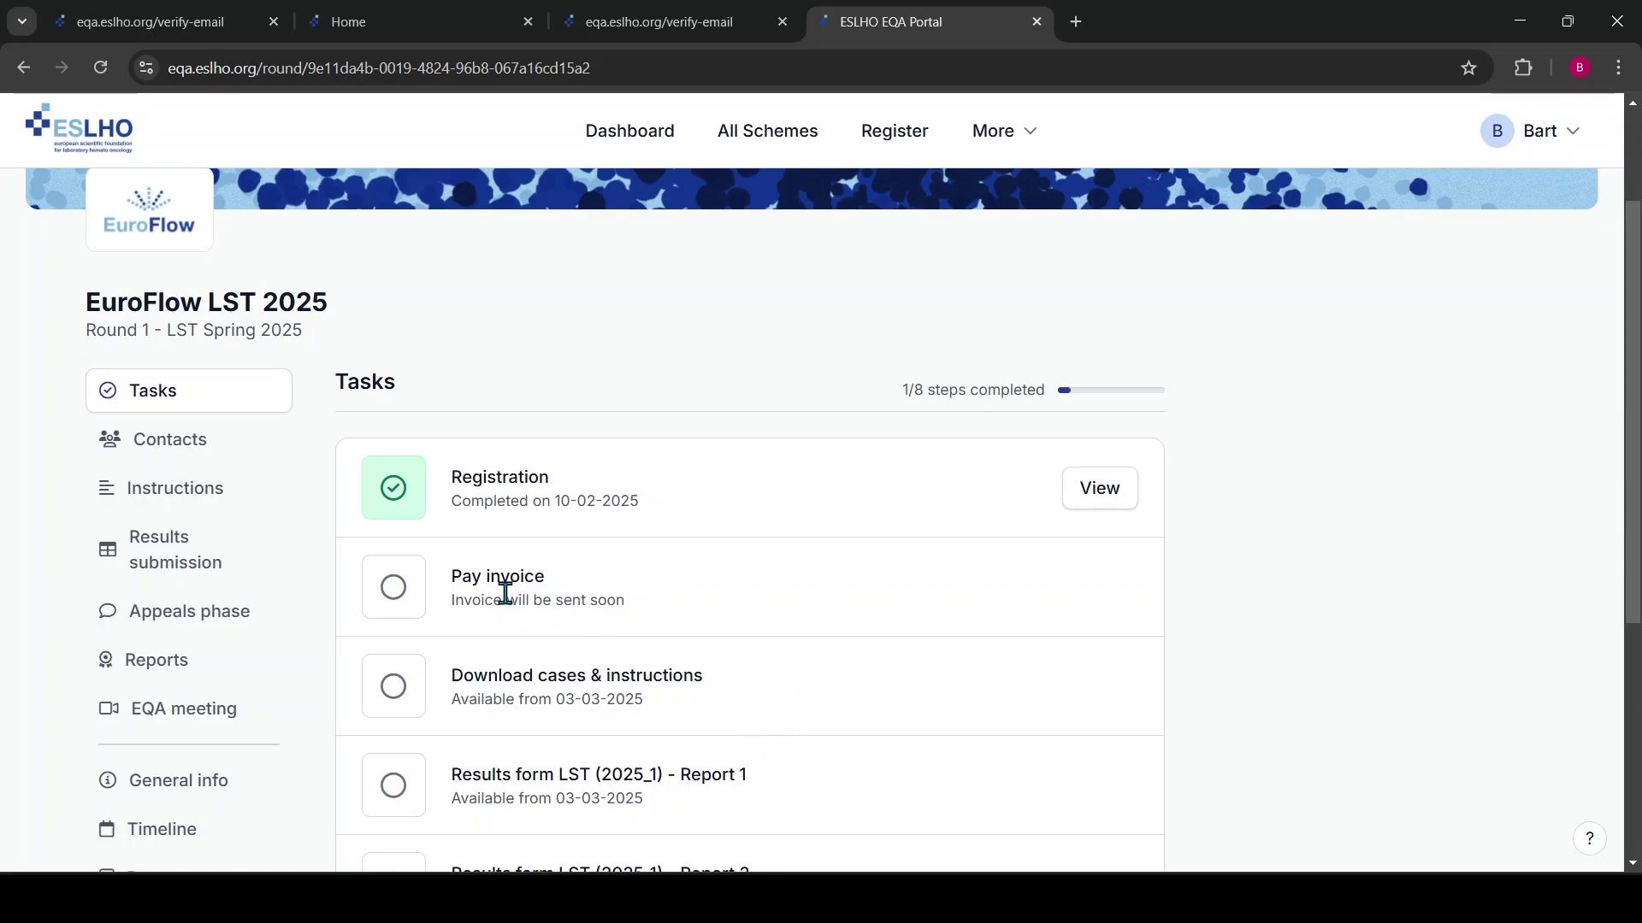
scroll(875, 601, down, 4)
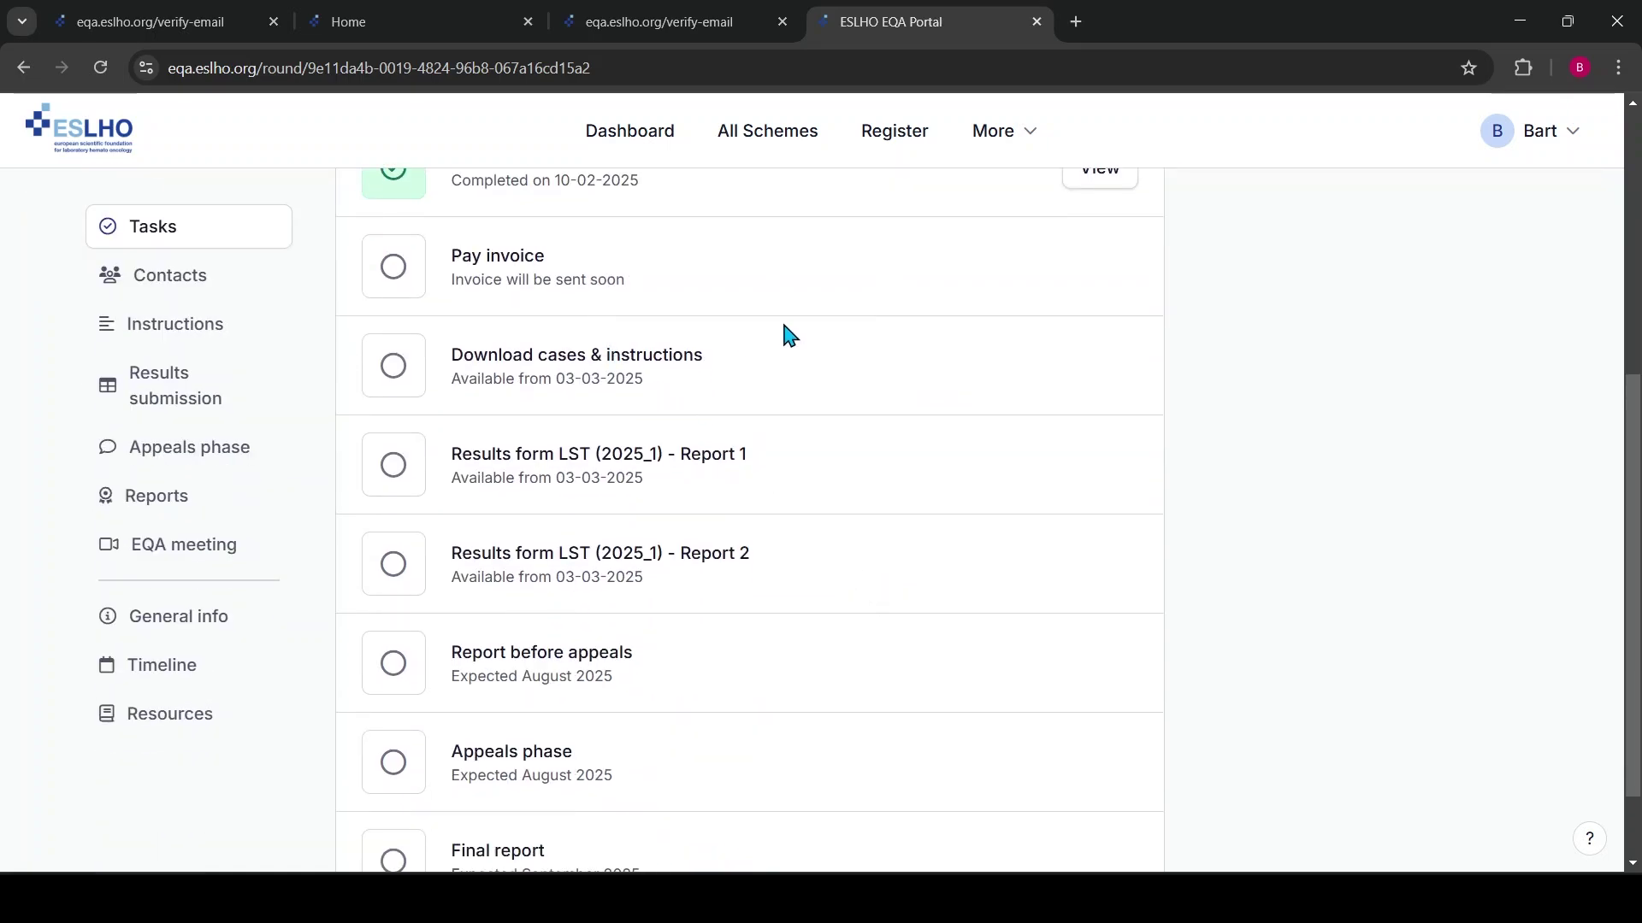
scroll(785, 332, up, 3)
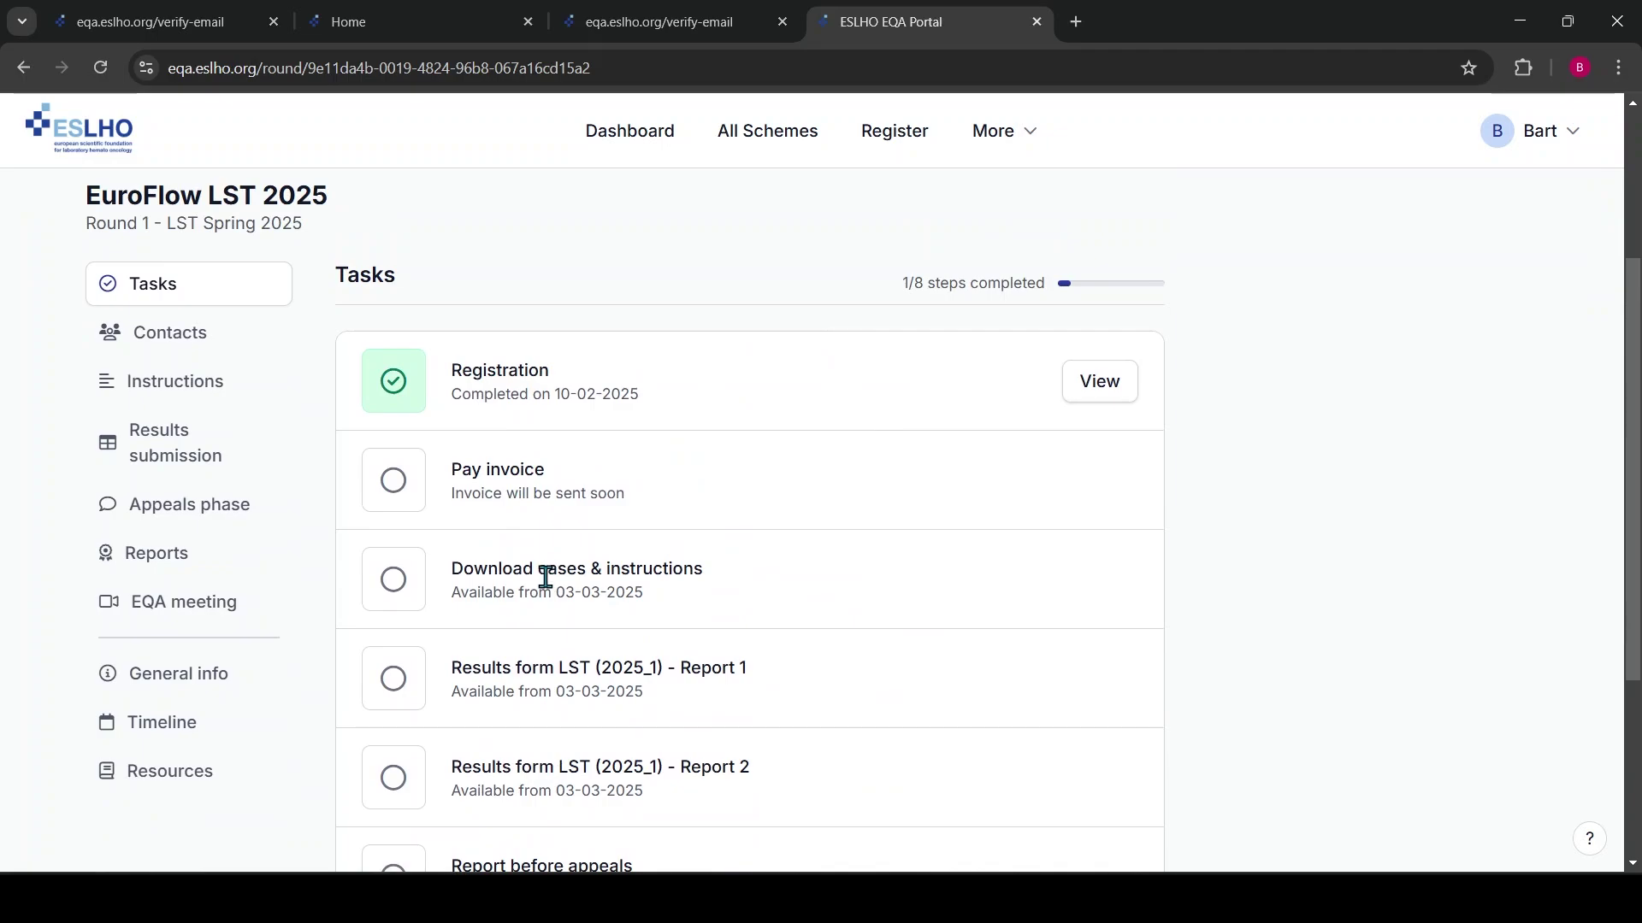
scroll(872, 541, down, 4)
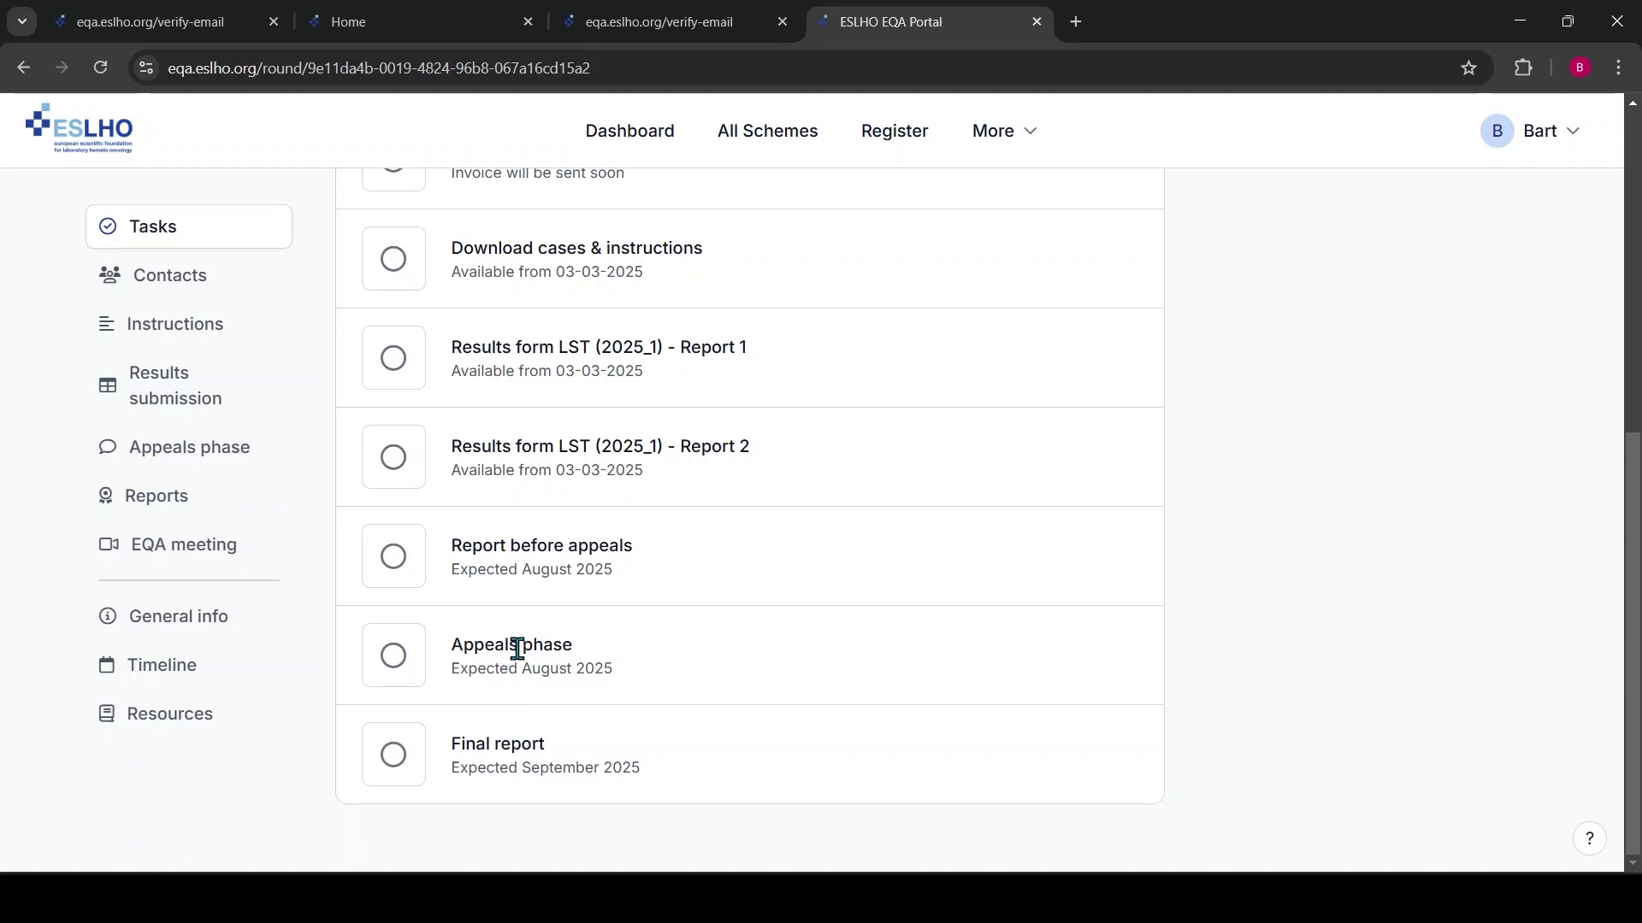
scroll(598, 483, up, 3)
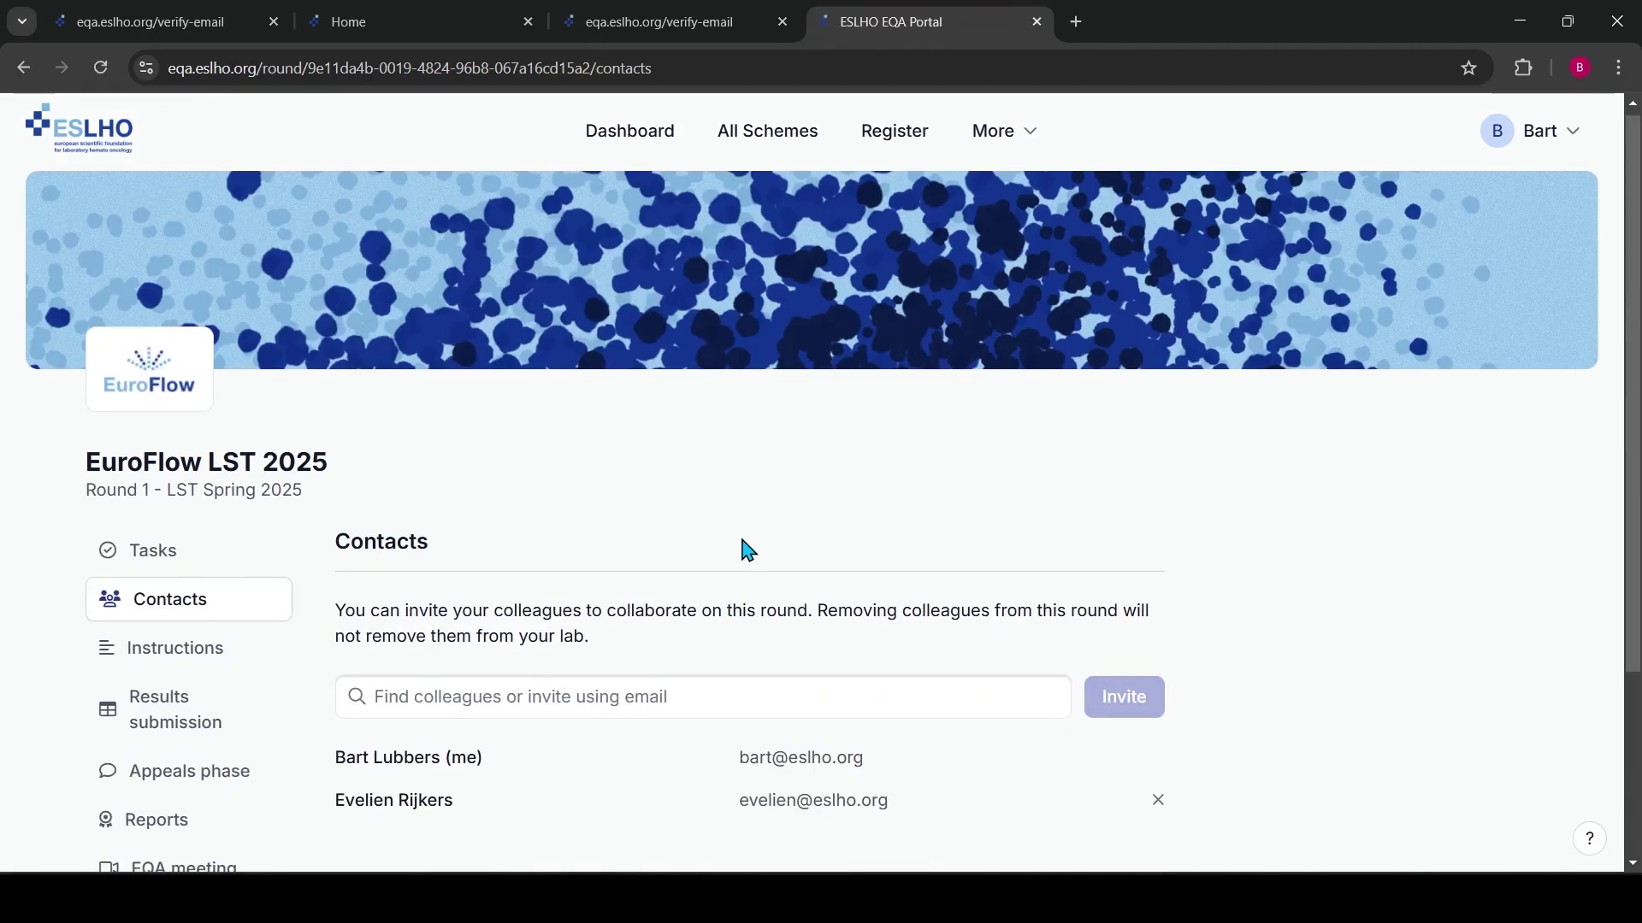
Remove the colleague from this round's contacts and view the round's Instructions page
scroll(742, 530, down, 3)
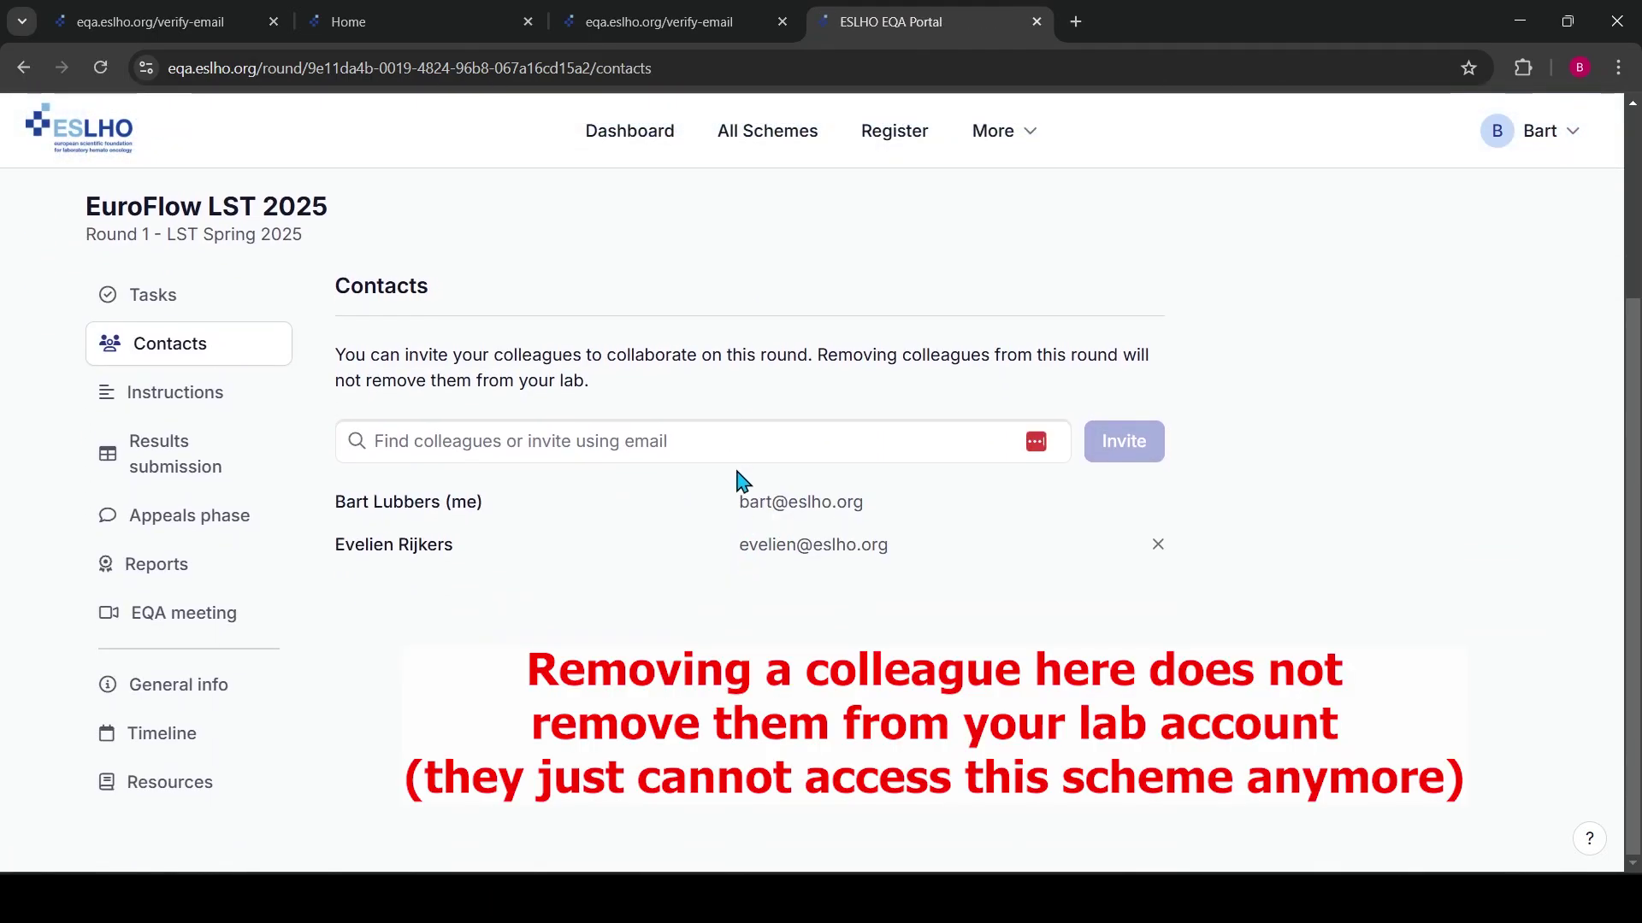
click(1158, 548)
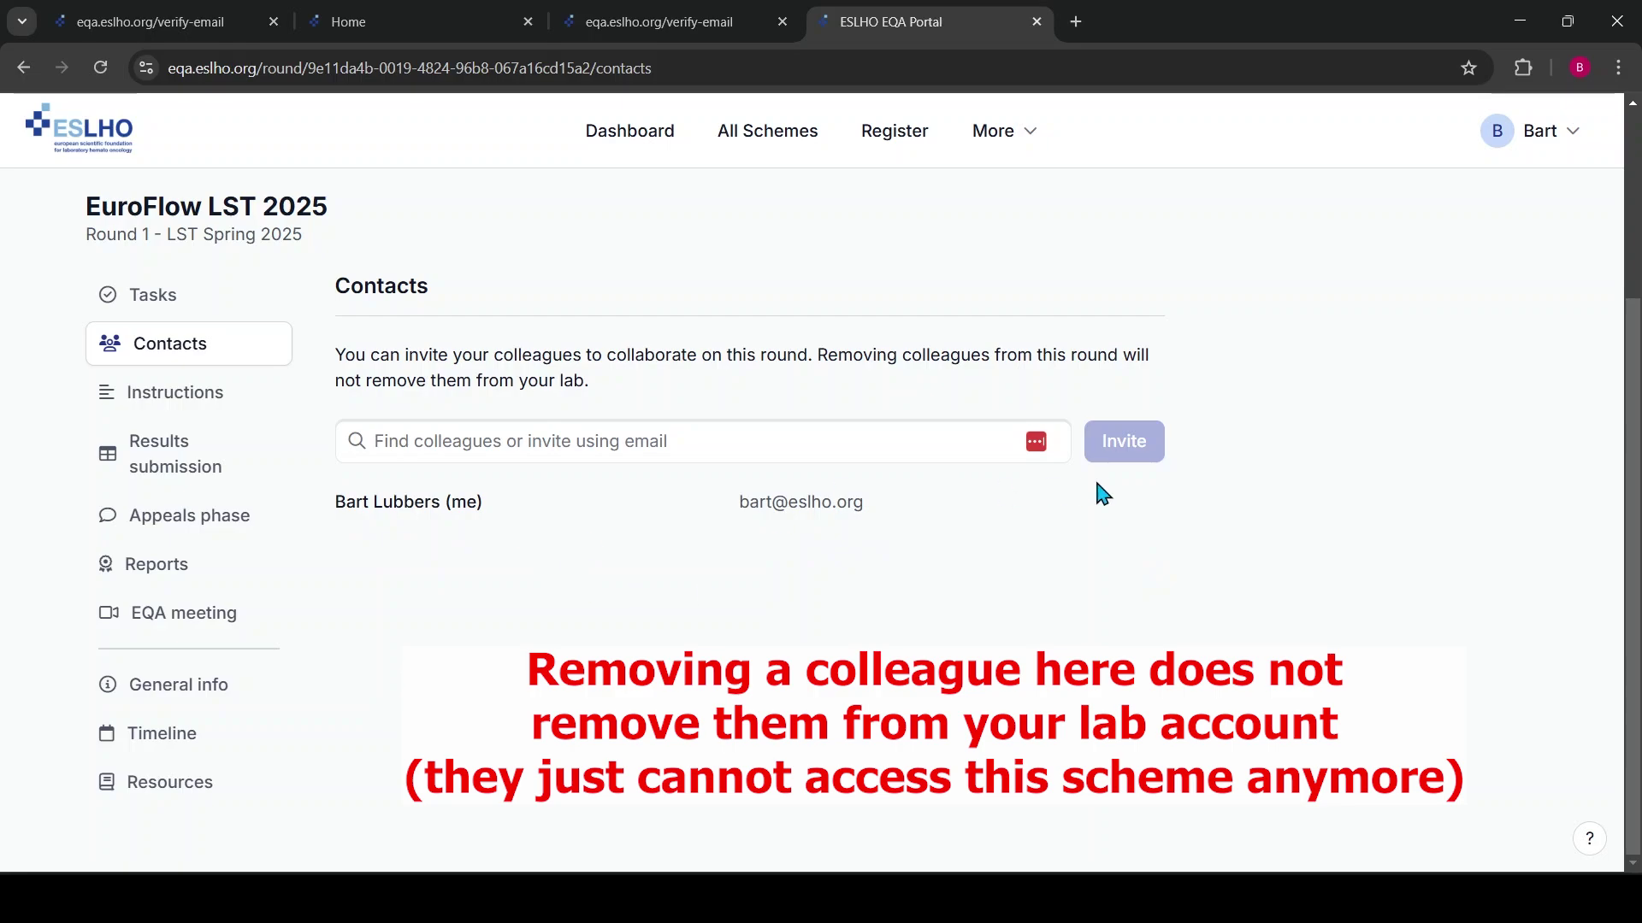
click(190, 398)
scroll(281, 554, down, 3)
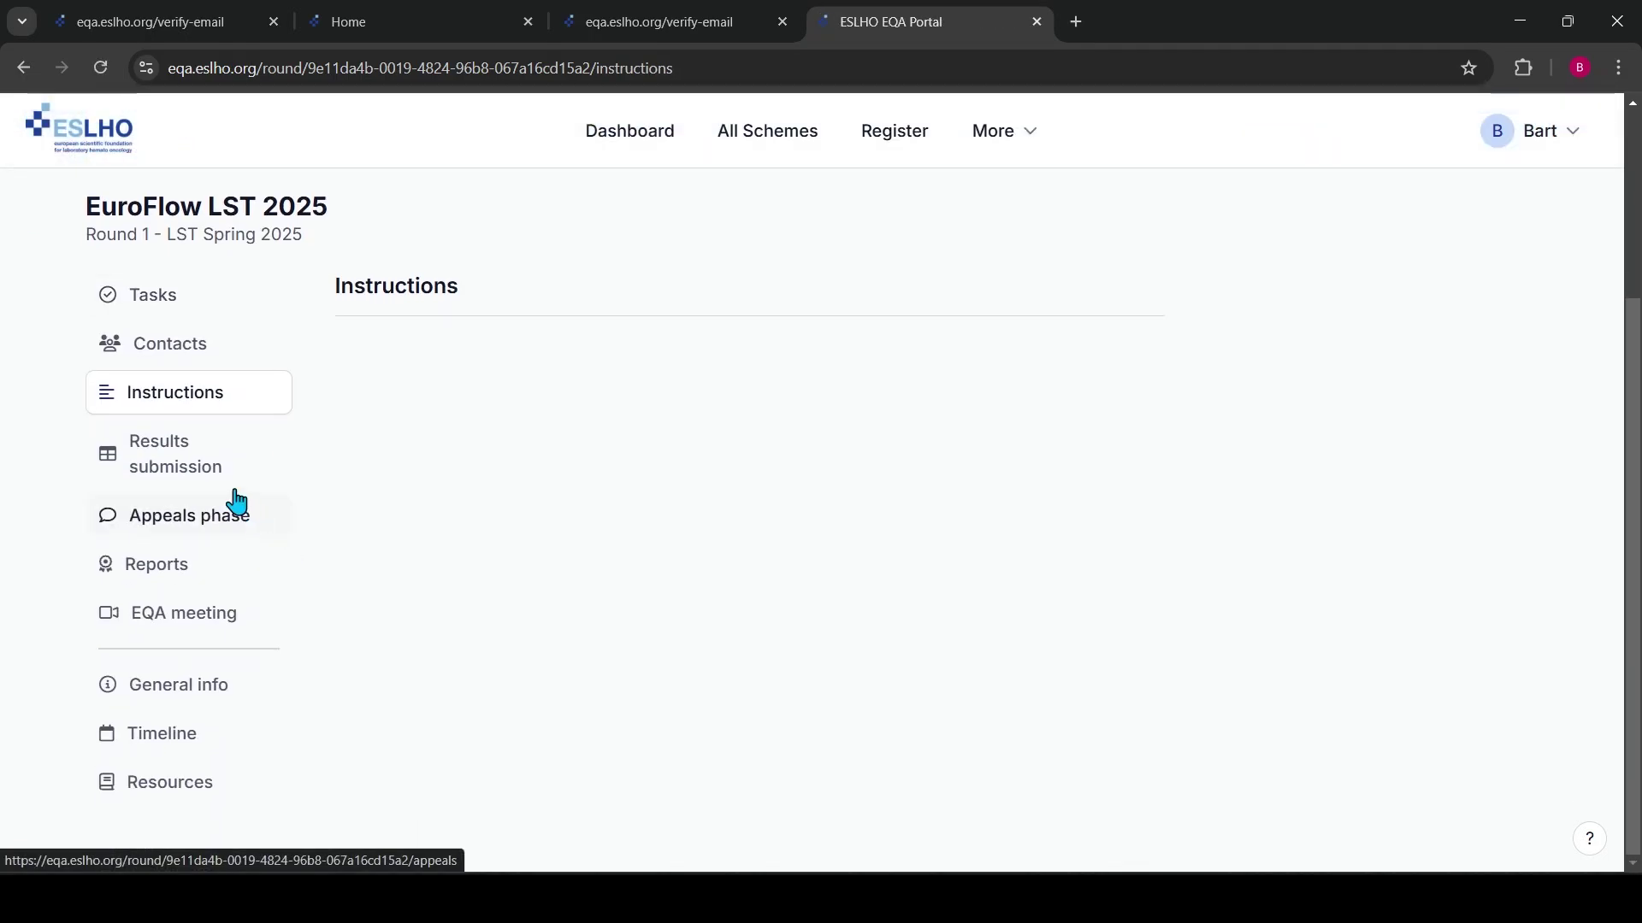
Look through the round's Results submission, Appeals phase, Reports and EQA meeting pages
click(172, 470)
scroll(667, 633, down, 2)
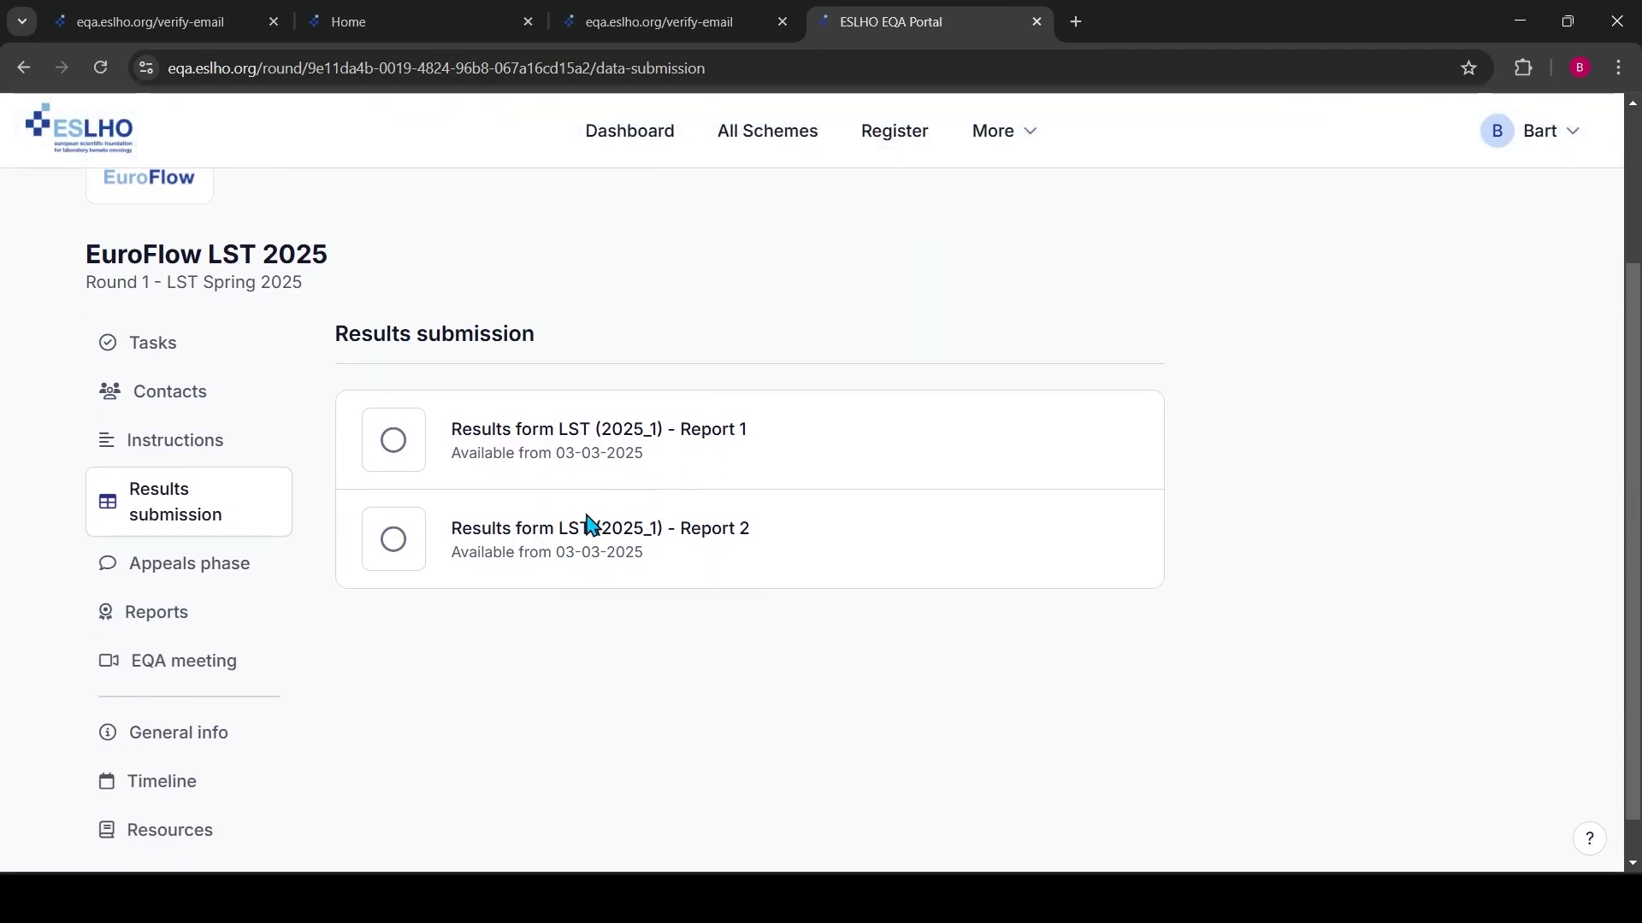
click(202, 574)
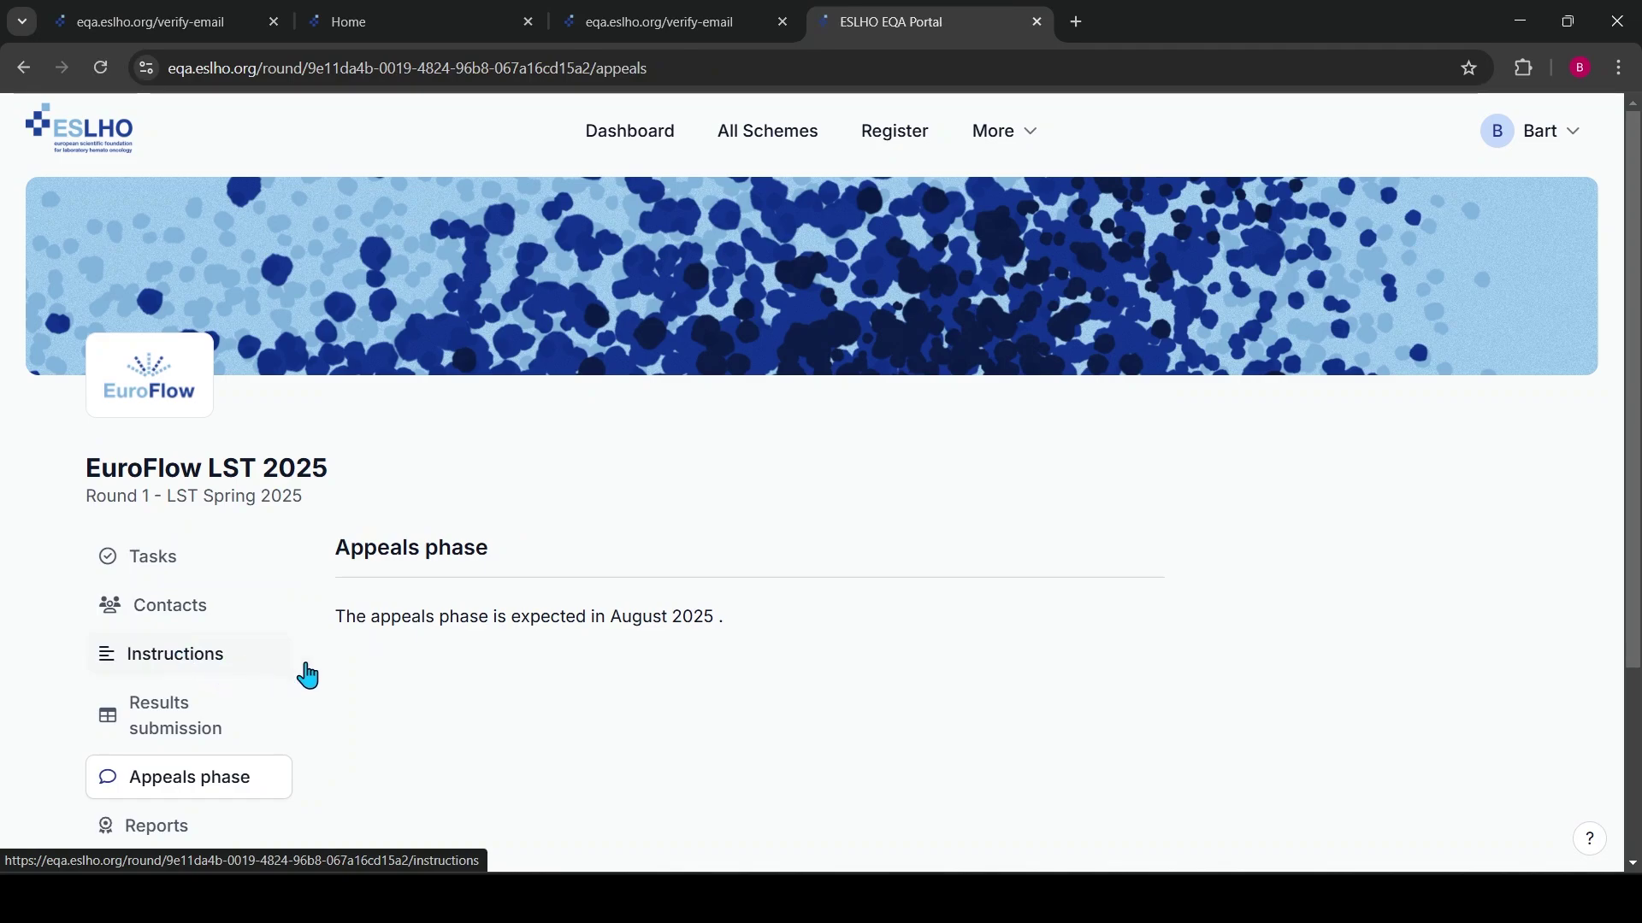
scroll(325, 667, down, 3)
click(168, 564)
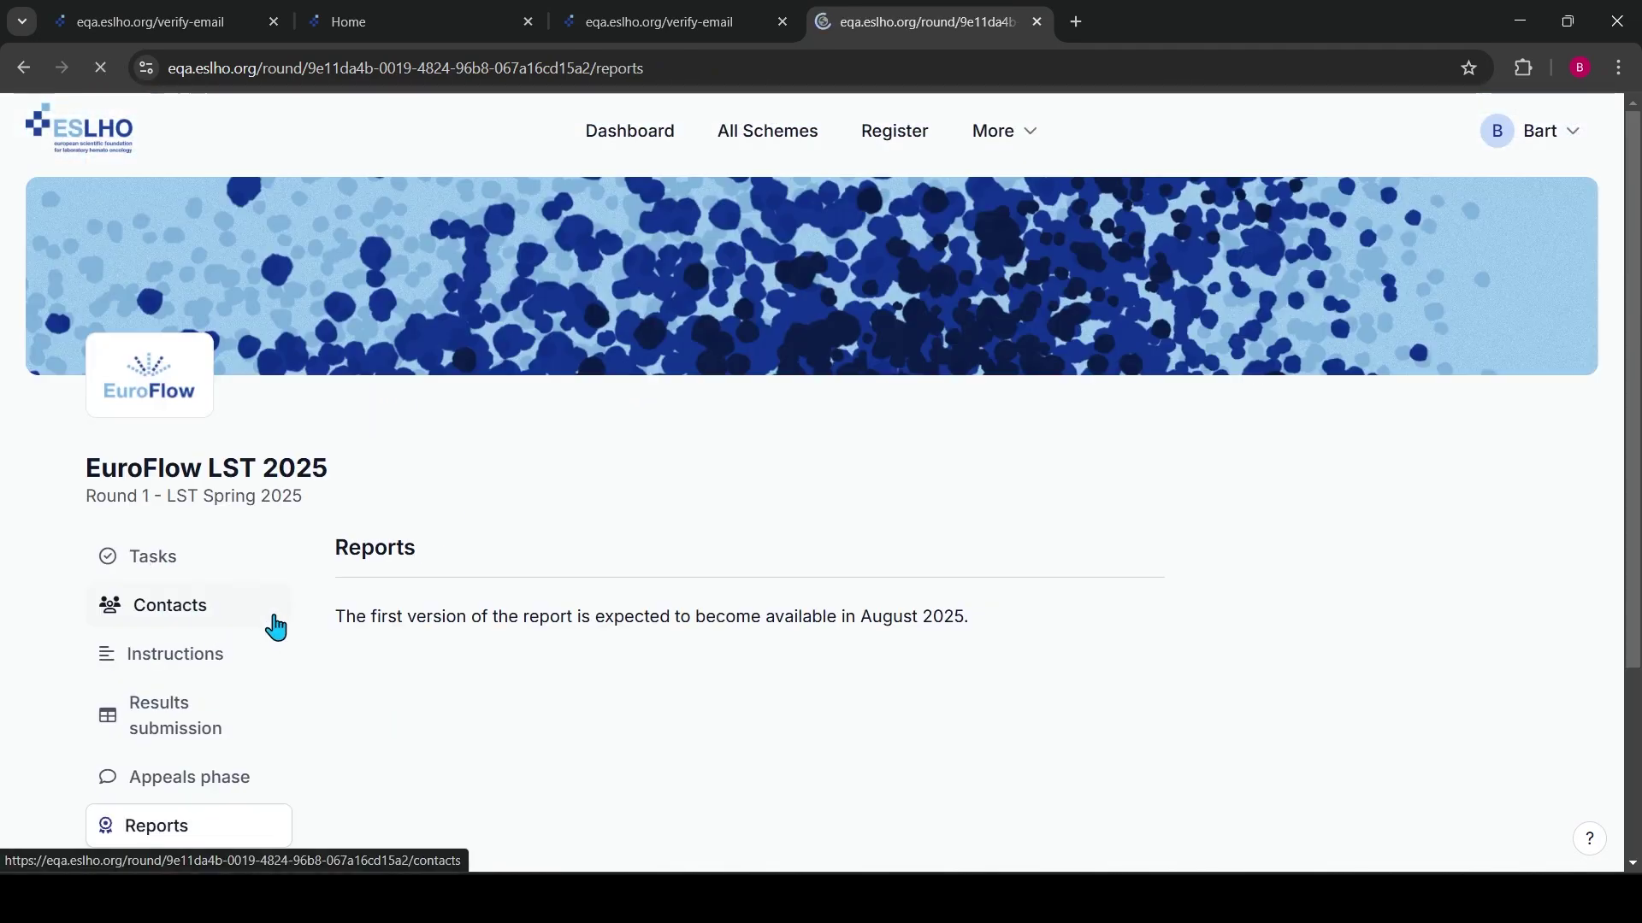
scroll(194, 664, down, 3)
click(194, 631)
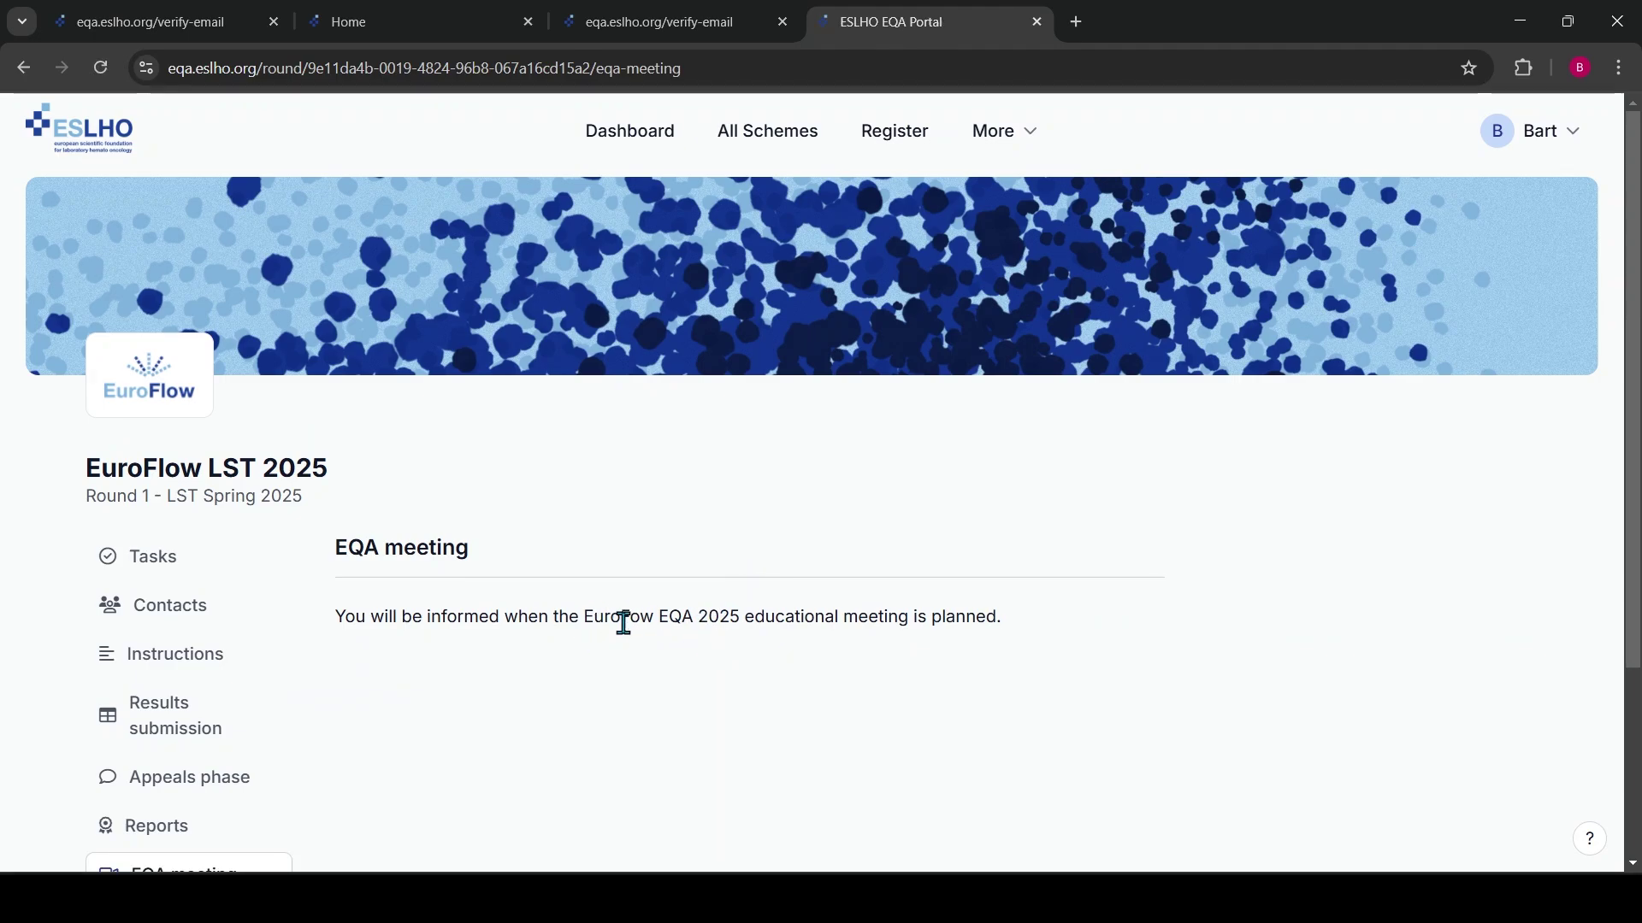
scroll(623, 624, down, 3)
Go from the account's Account settings to the Archived rounds page, which lists no archived rounds
click(1573, 142)
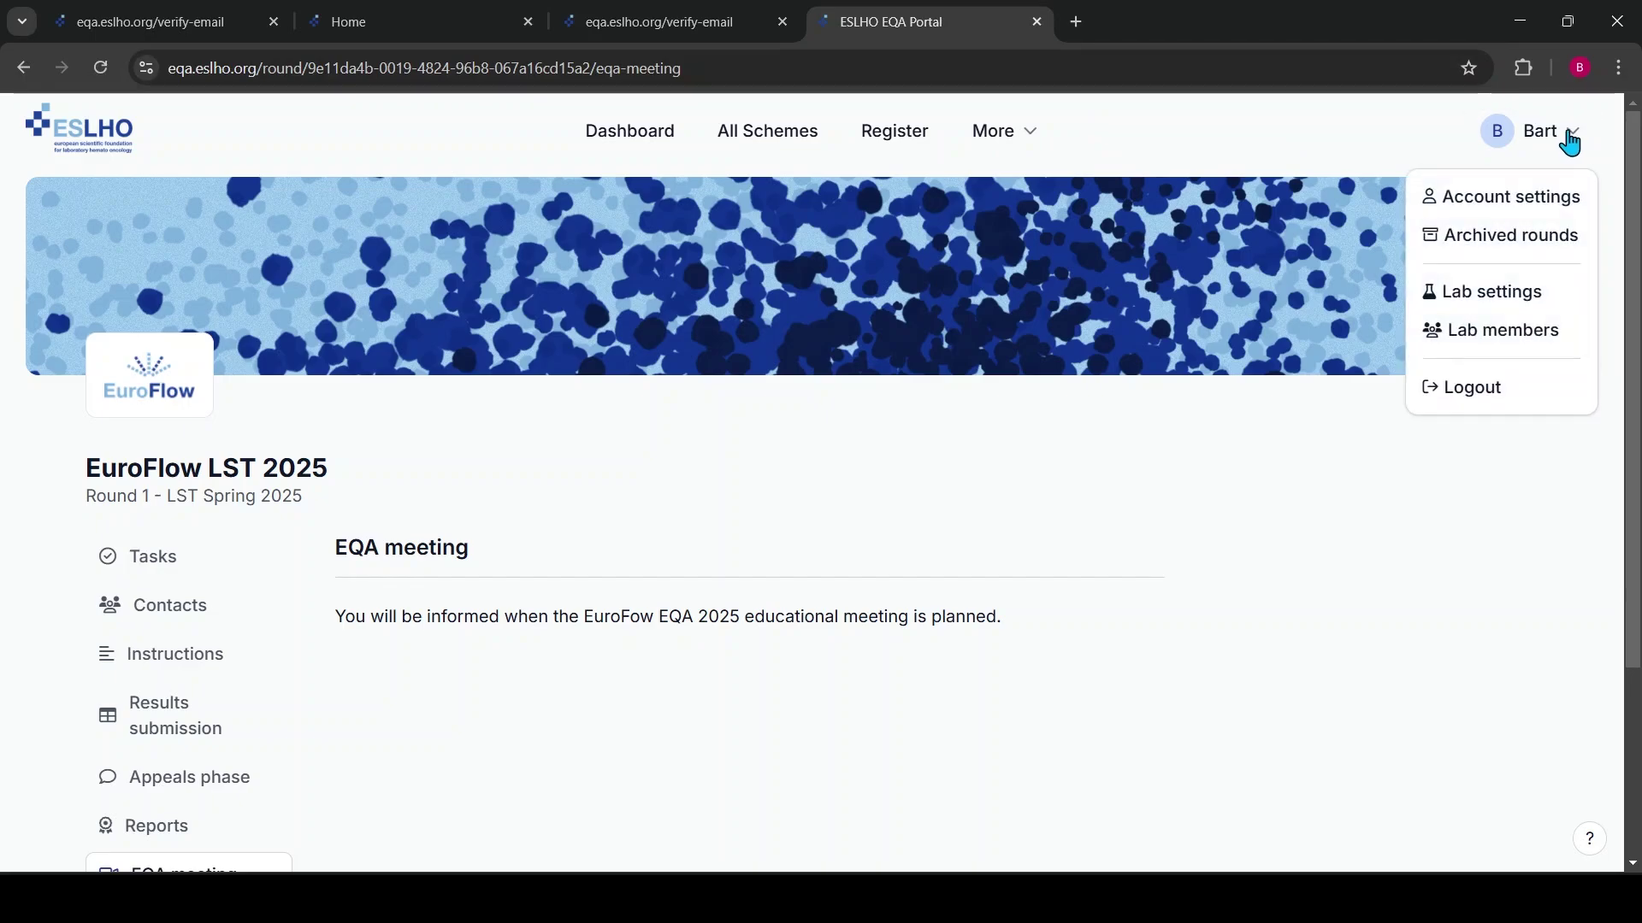
click(1519, 202)
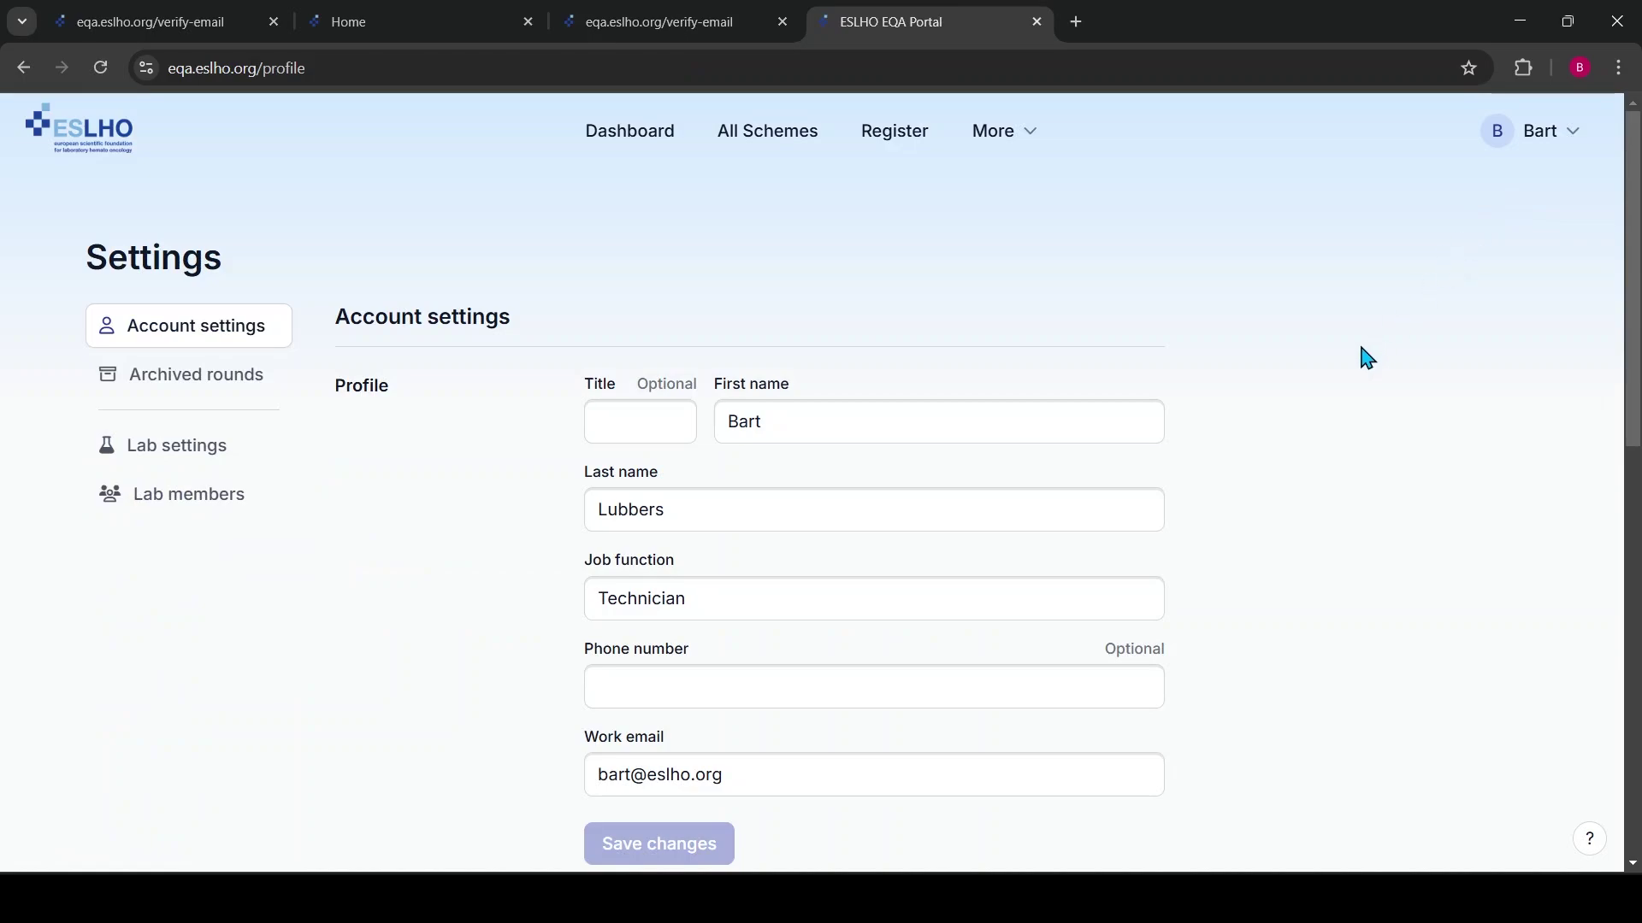
scroll(963, 436, down, 3)
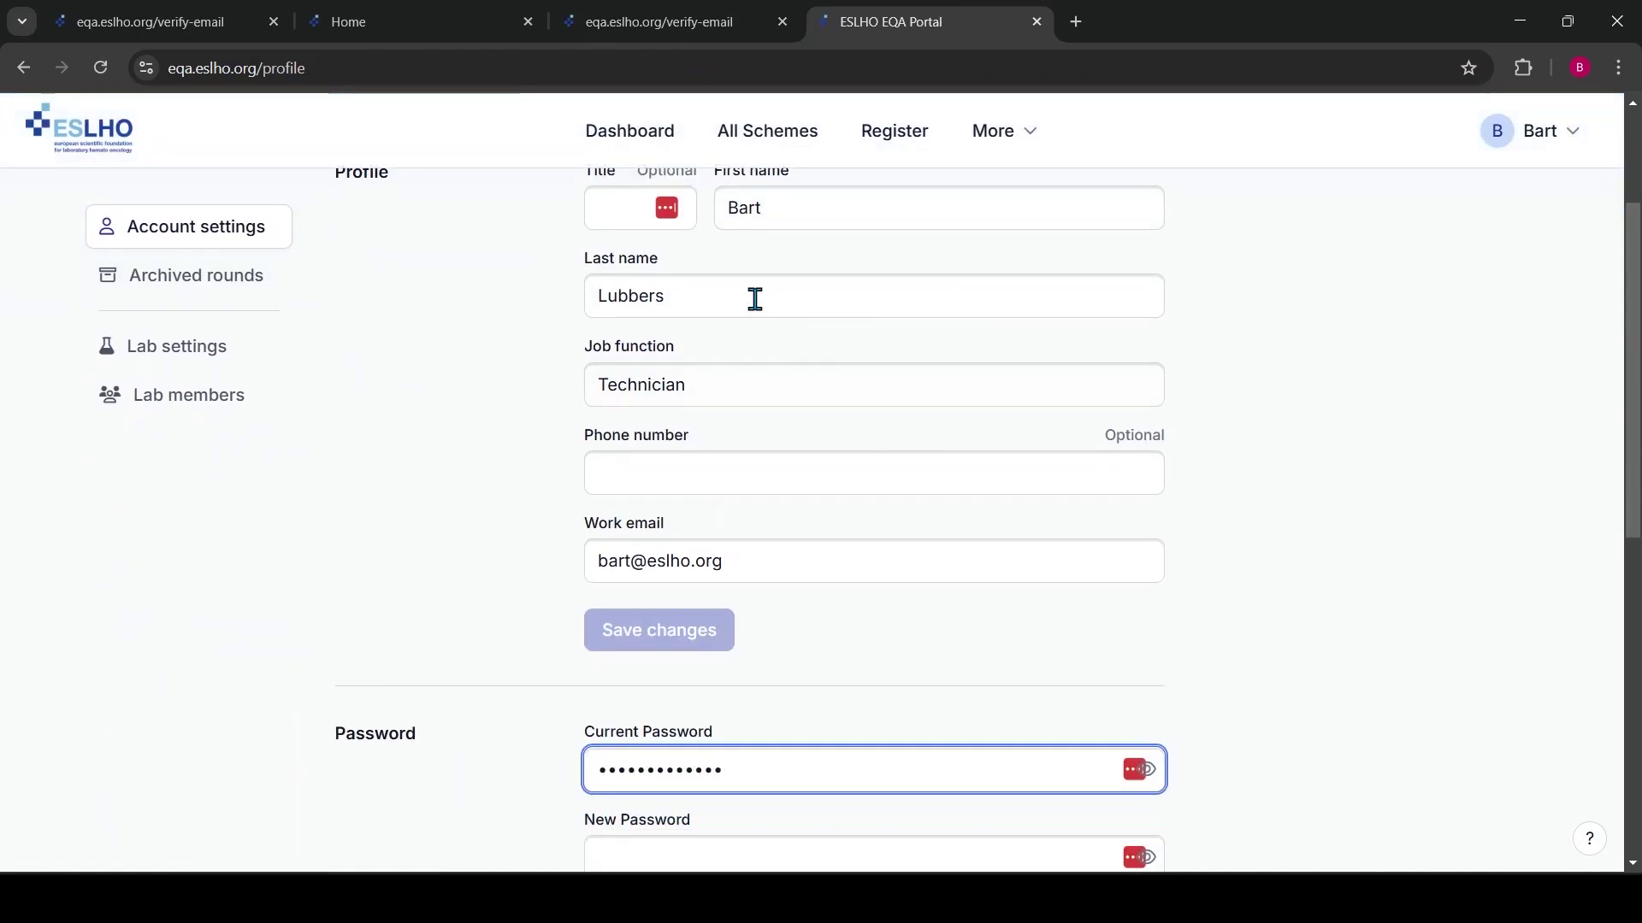
scroll(1231, 526, down, 5)
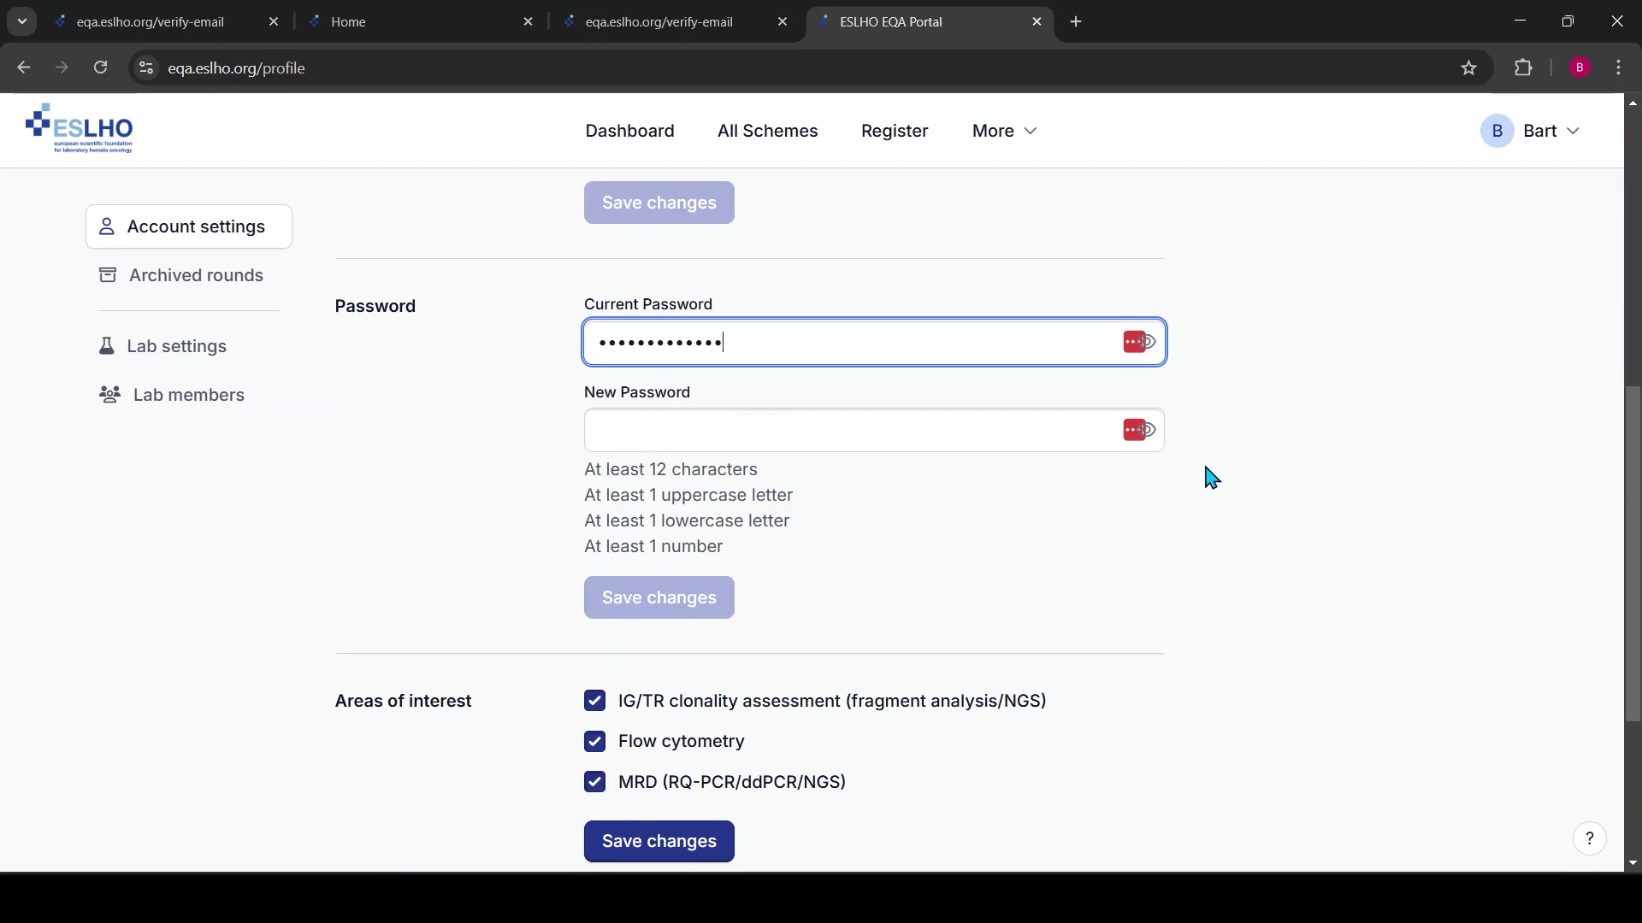
scroll(1282, 481, down, 4)
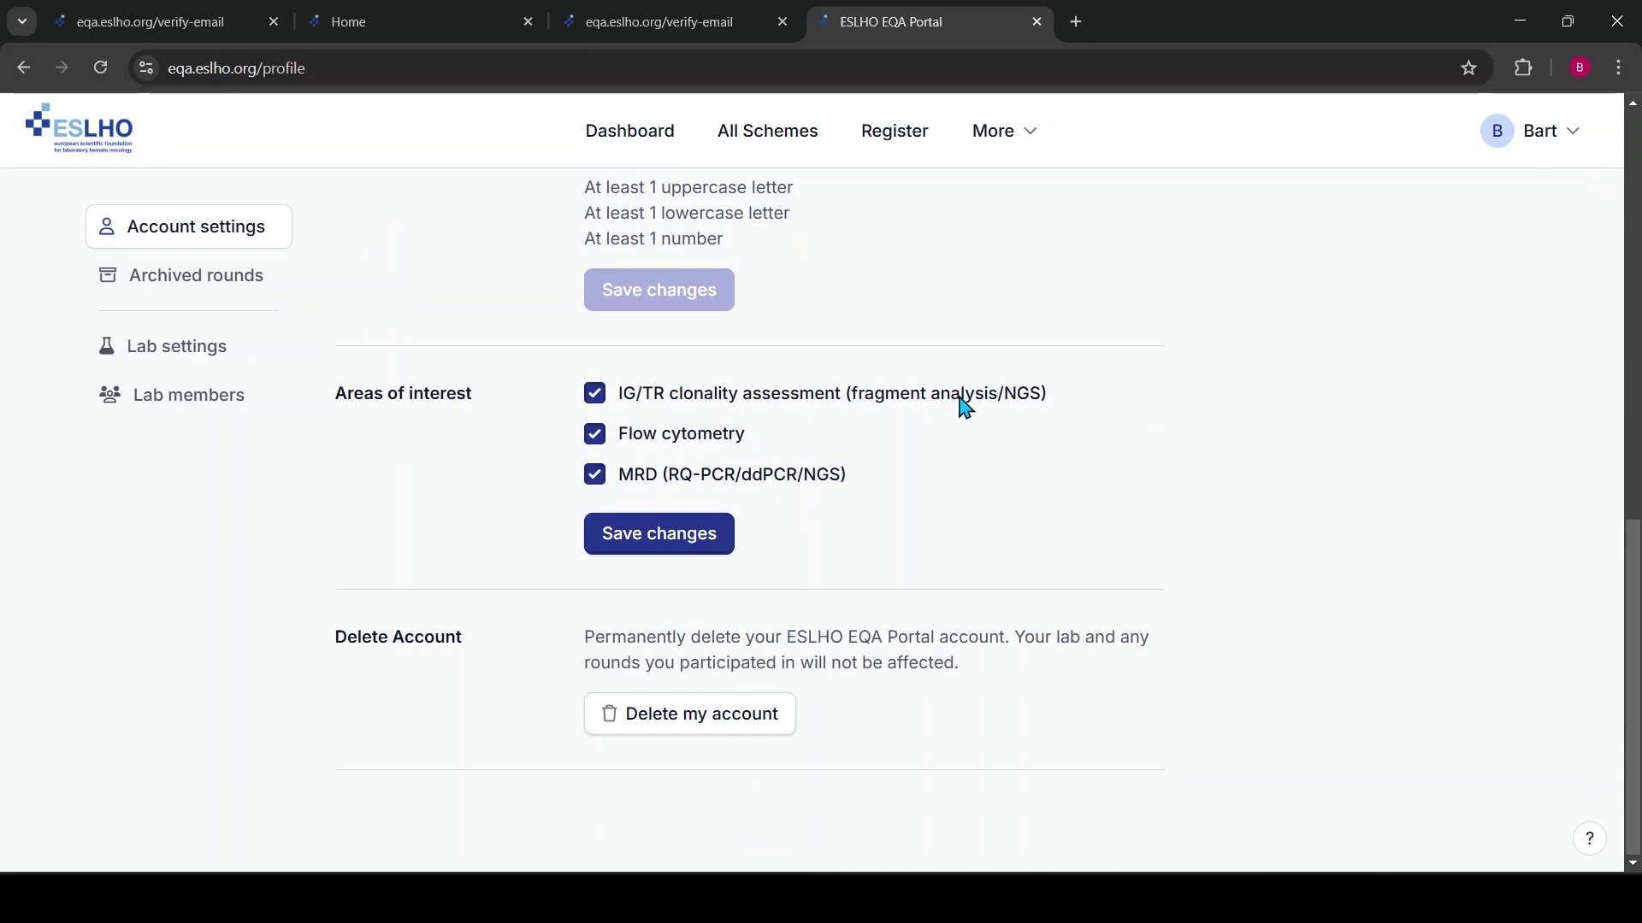
click(205, 279)
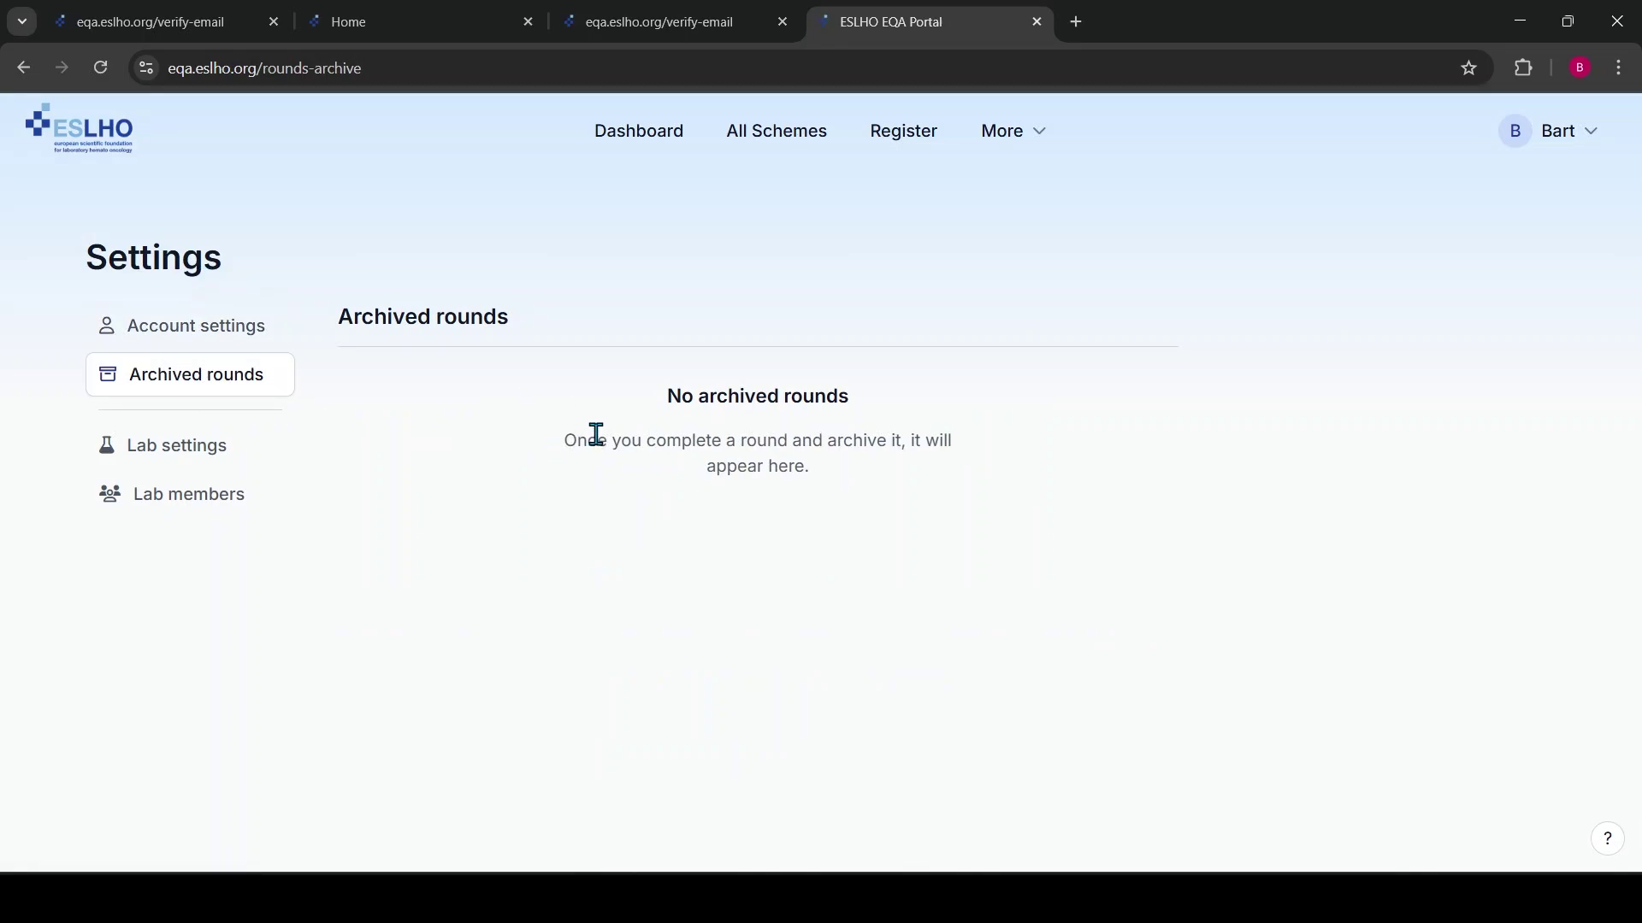
click(195, 451)
scroll(1128, 493, down, 3)
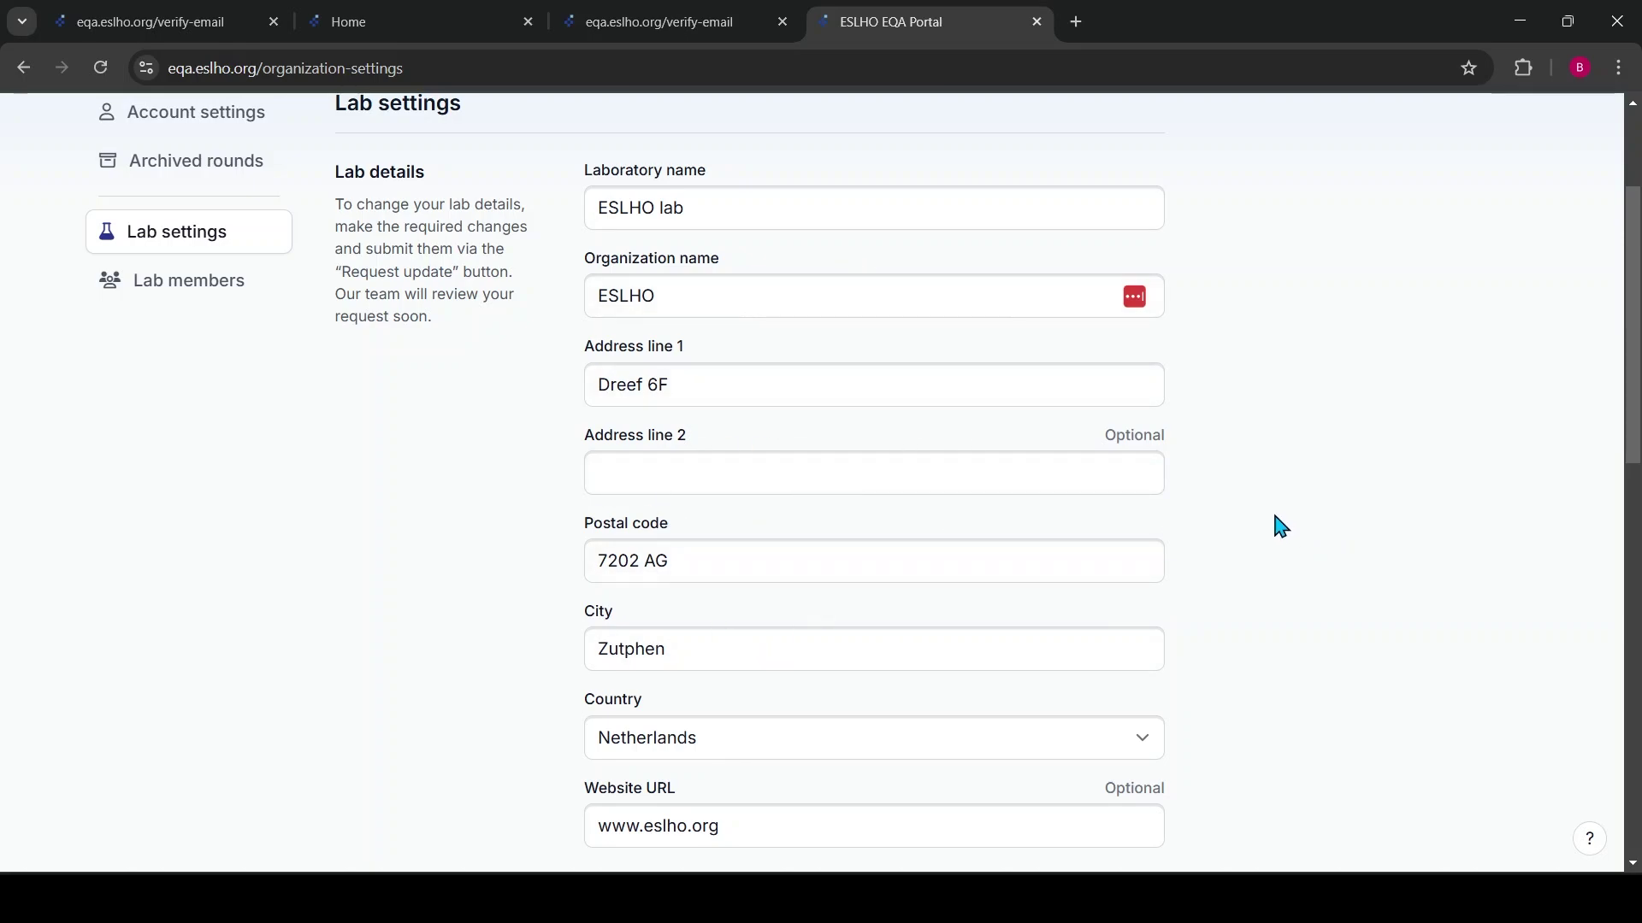
scroll(1280, 525, down, 9)
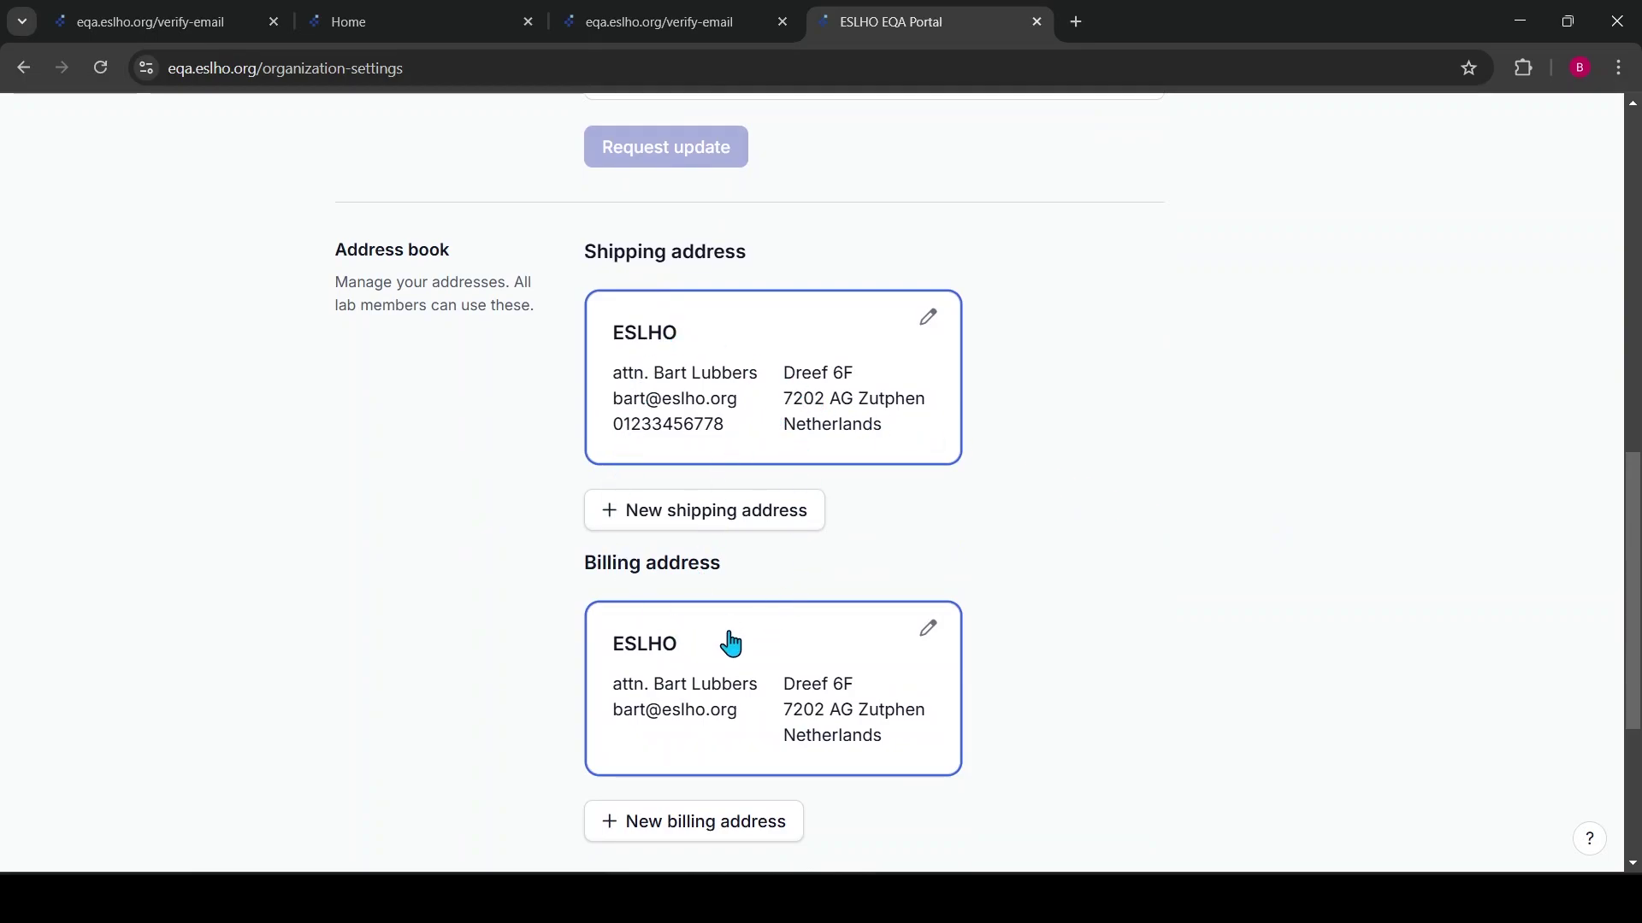
scroll(1165, 634, up, 1)
scroll(1274, 638, down, 4)
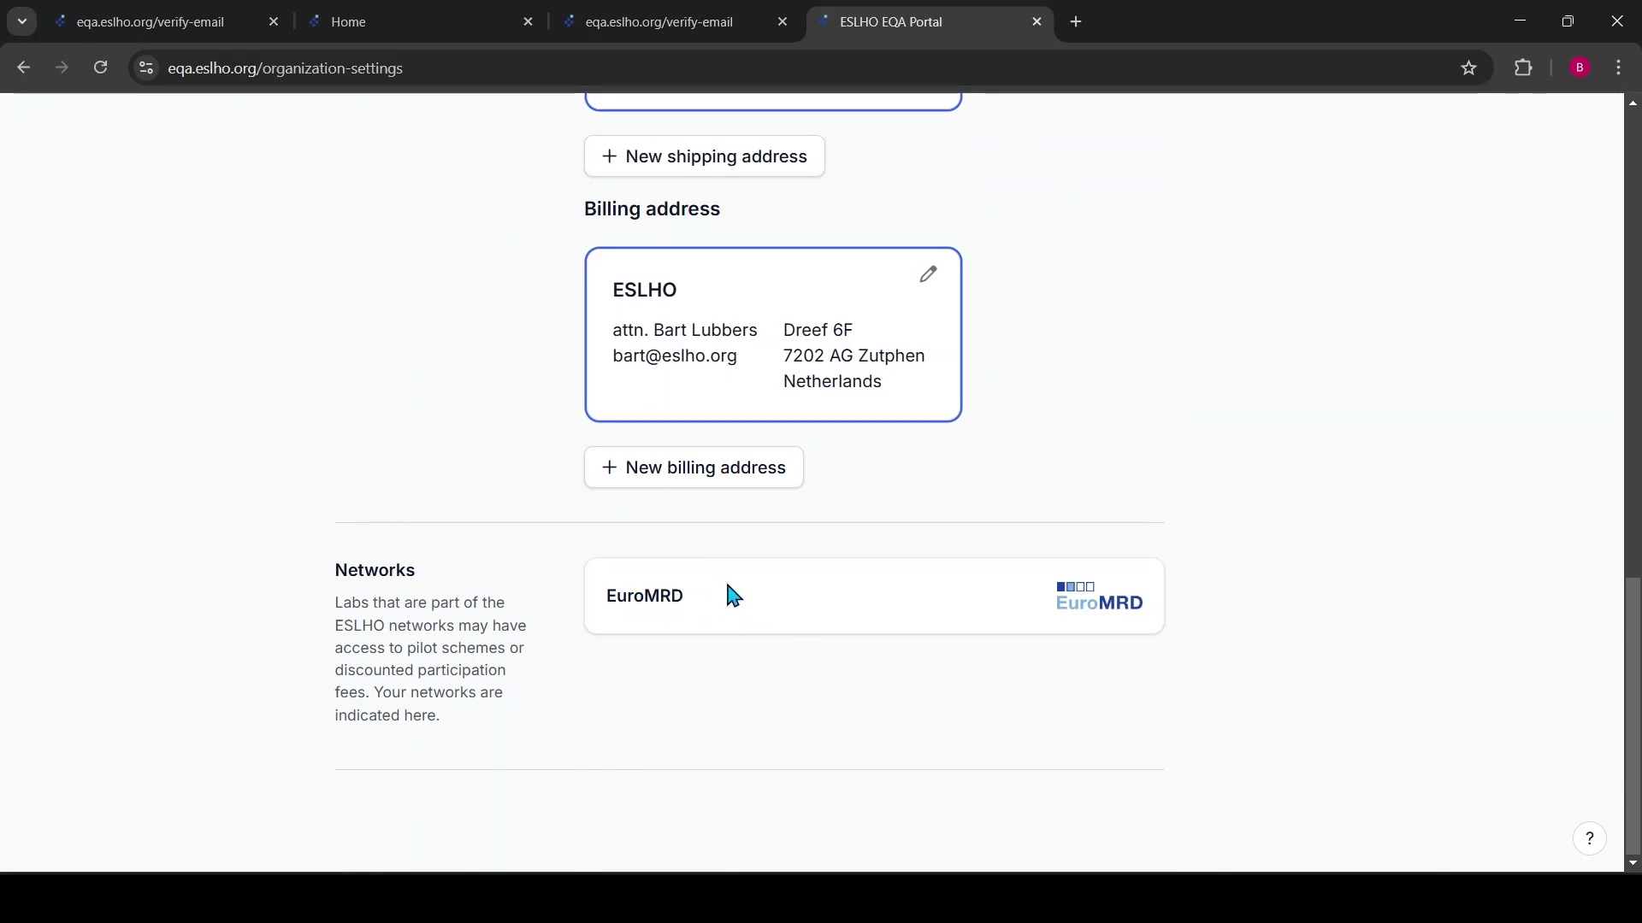
scroll(733, 596, up, 15)
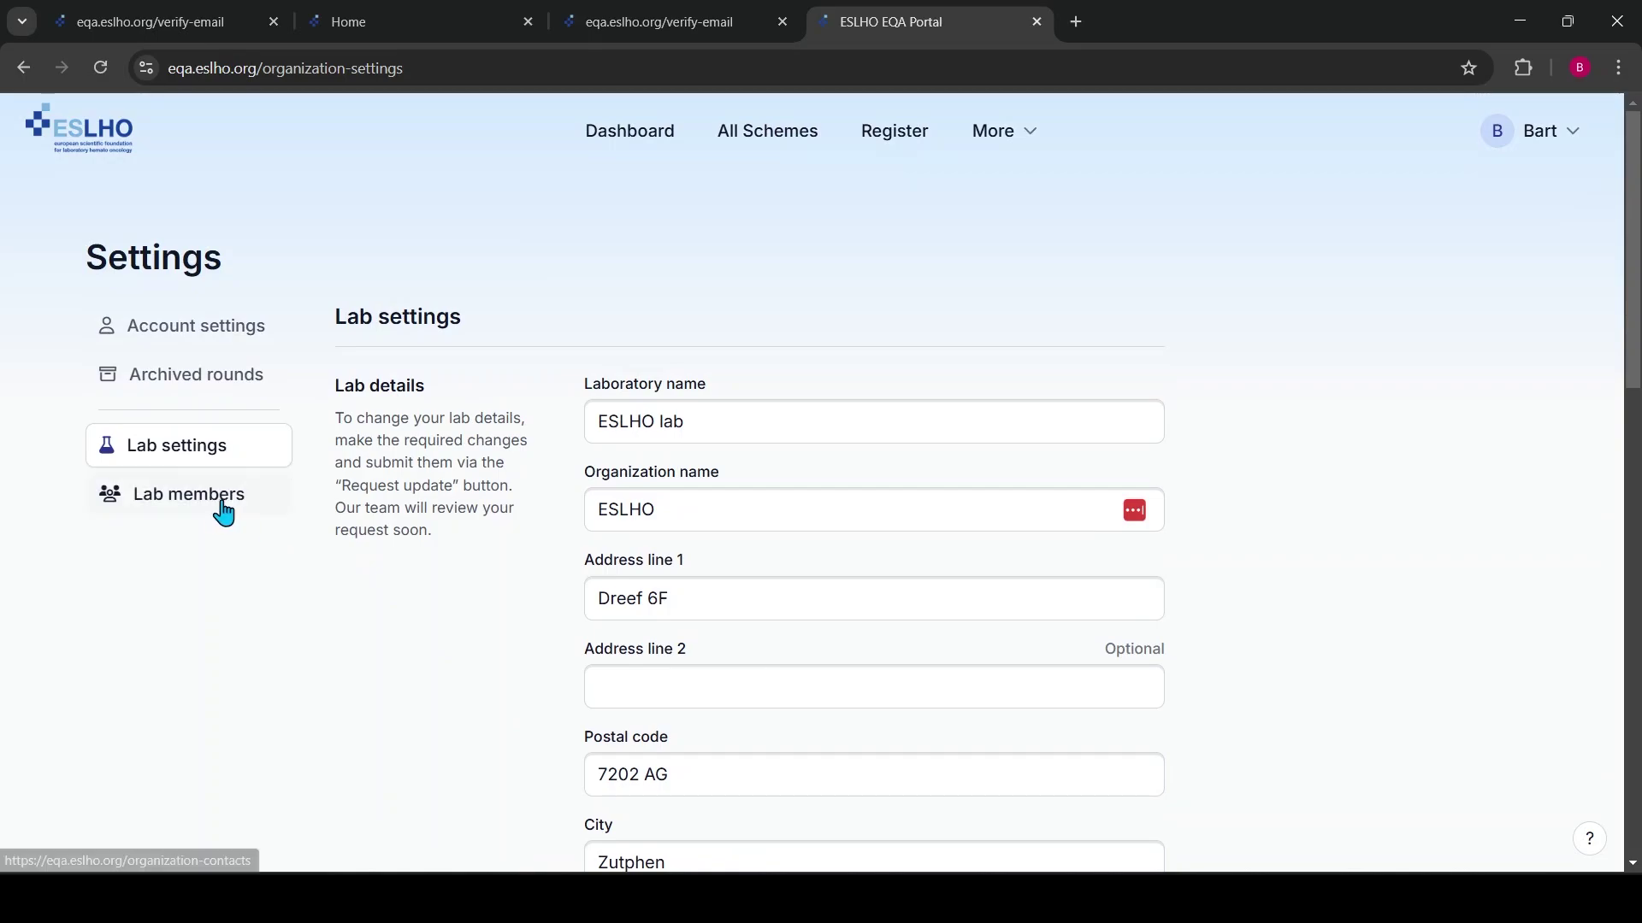
Show the Lab members list from the Settings sidebar
click(224, 511)
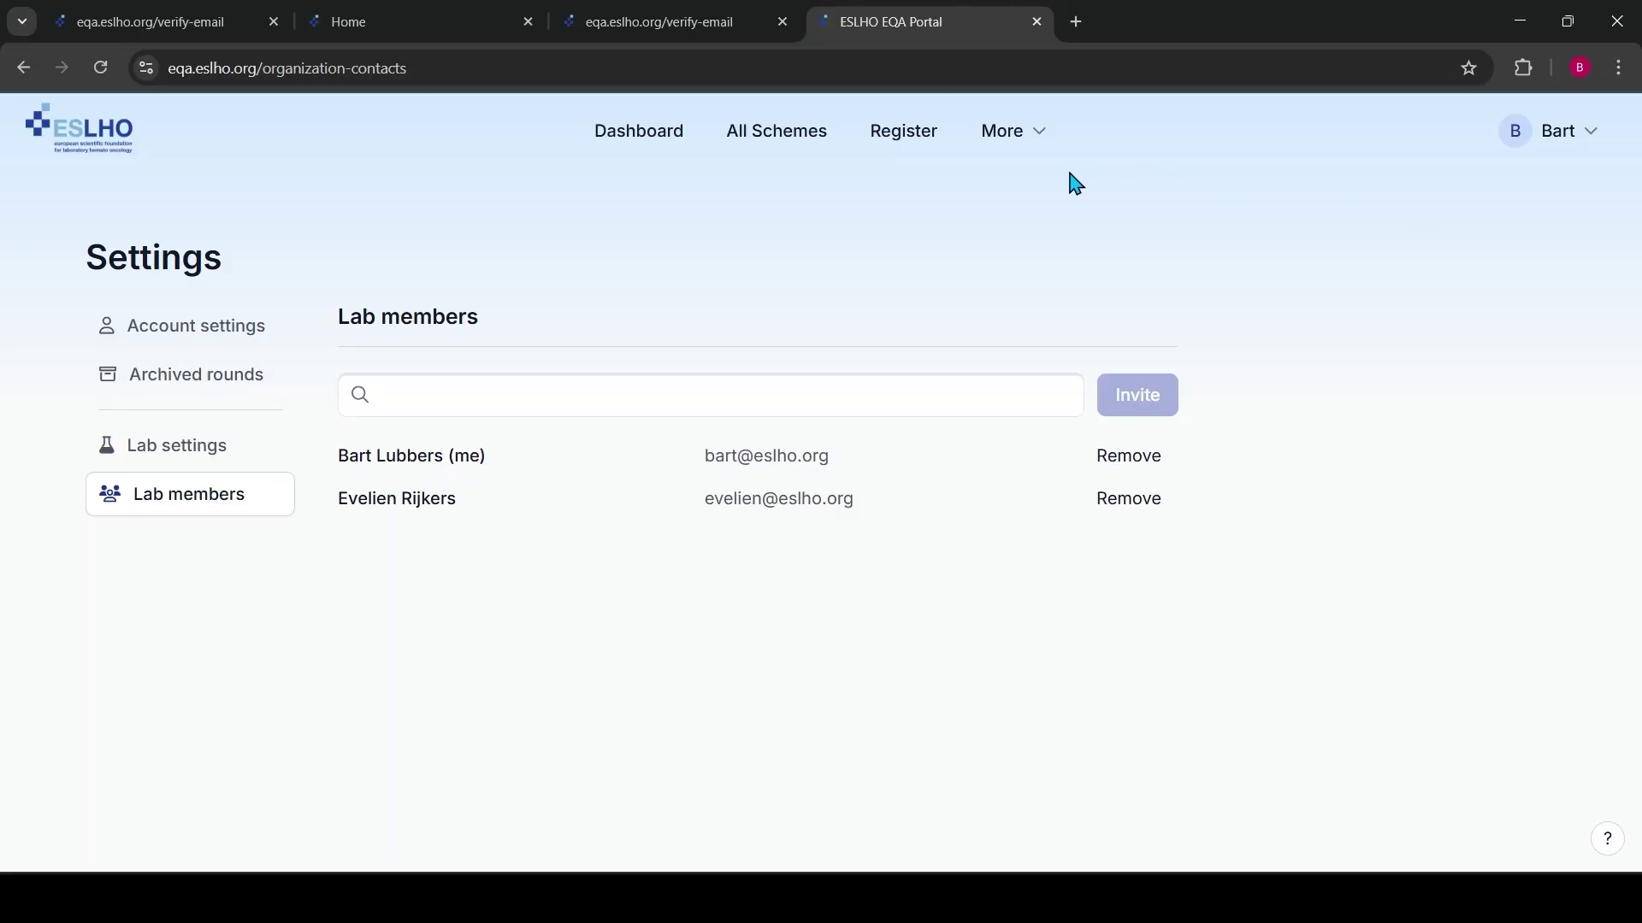
Open the Help Center from the More menu, review its six help subjects, and choose Video tutorials
click(1022, 147)
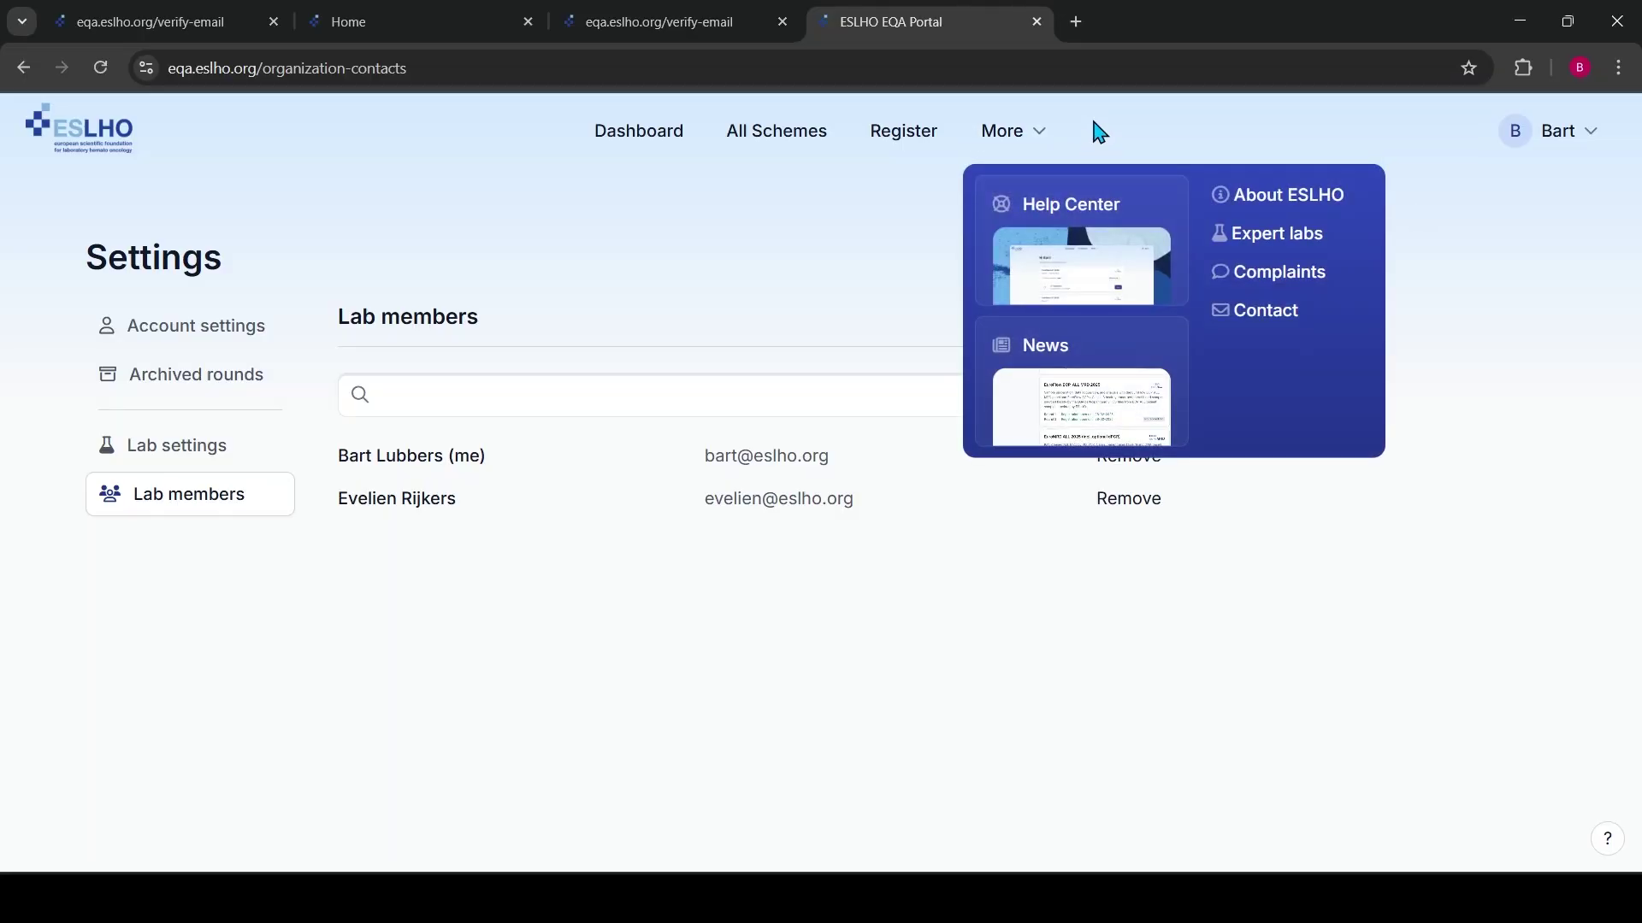
click(1060, 249)
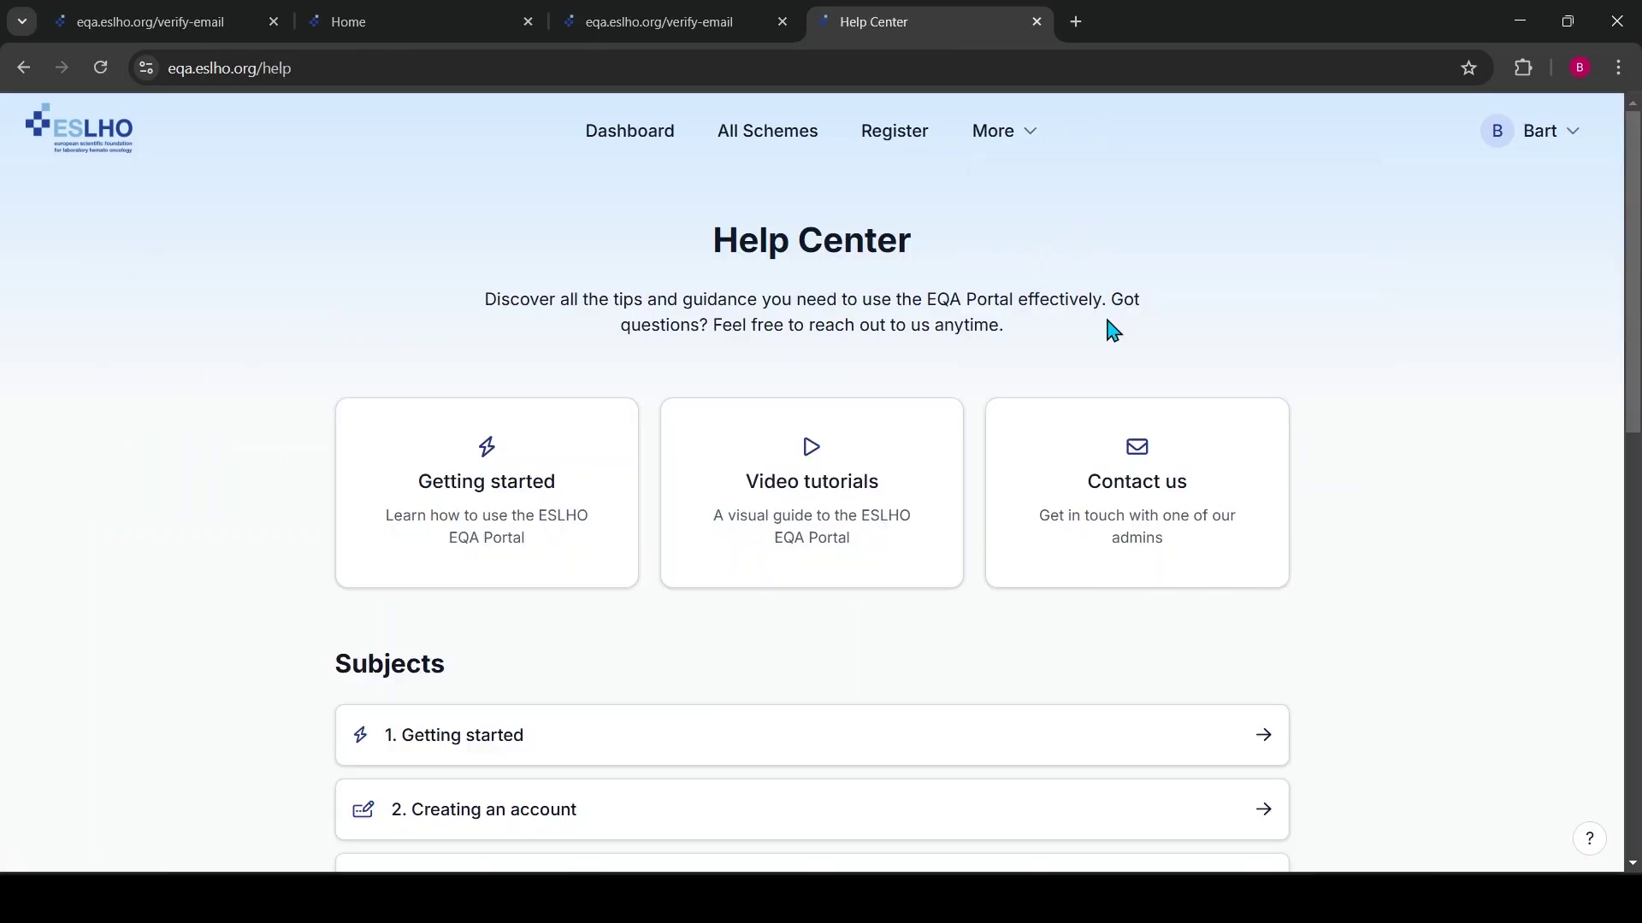
scroll(940, 393, down, 3)
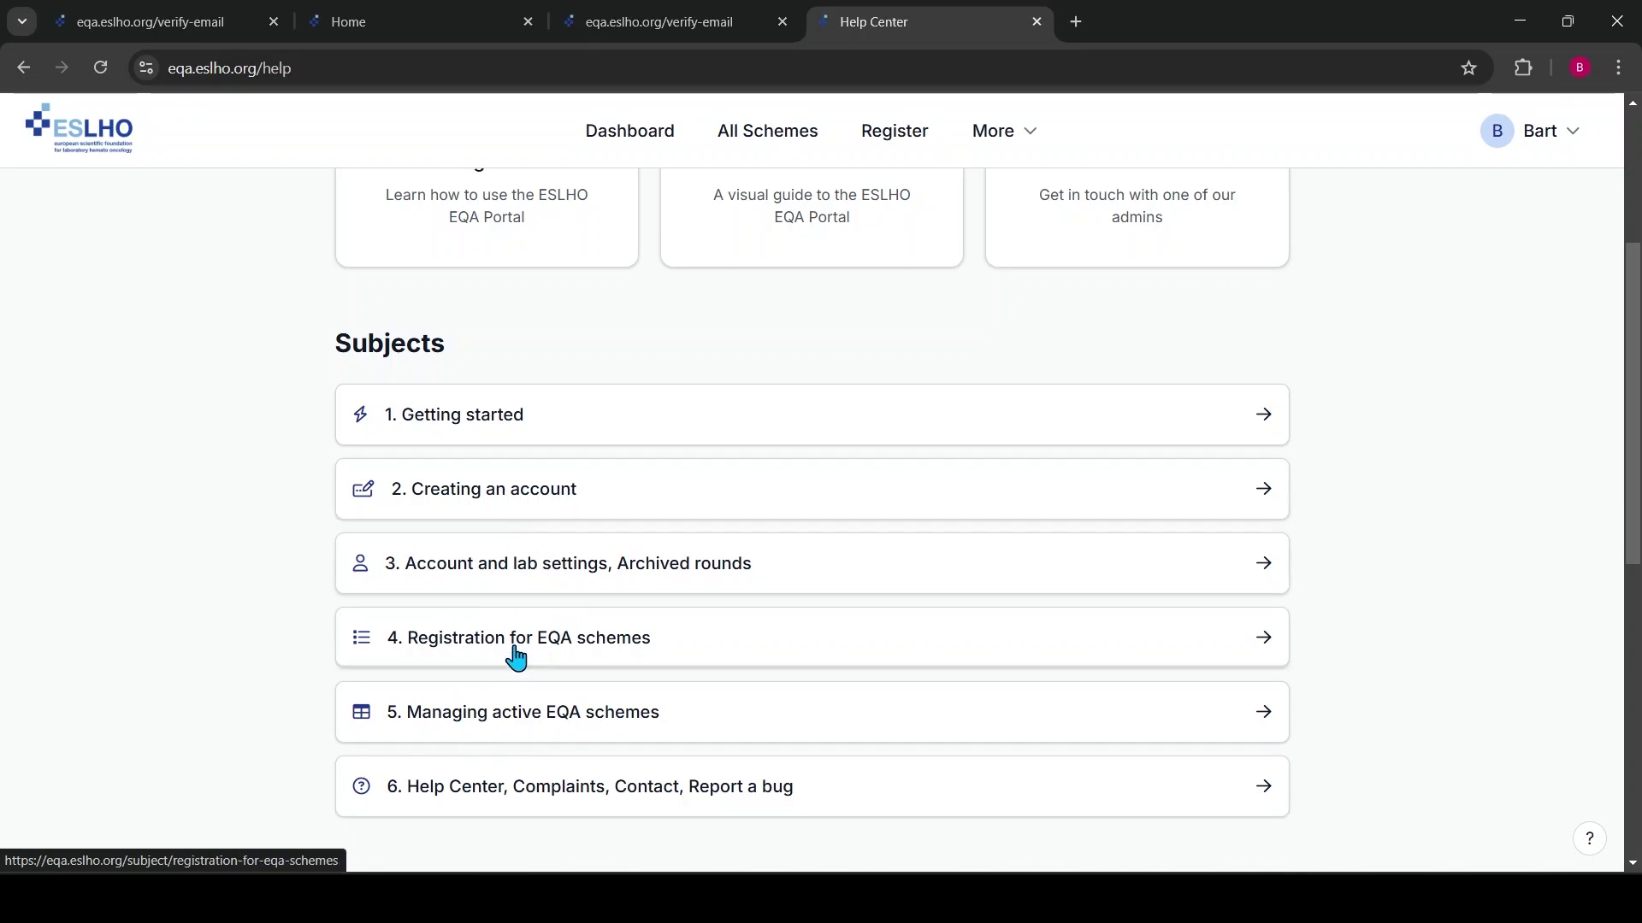
scroll(908, 516, up, 3)
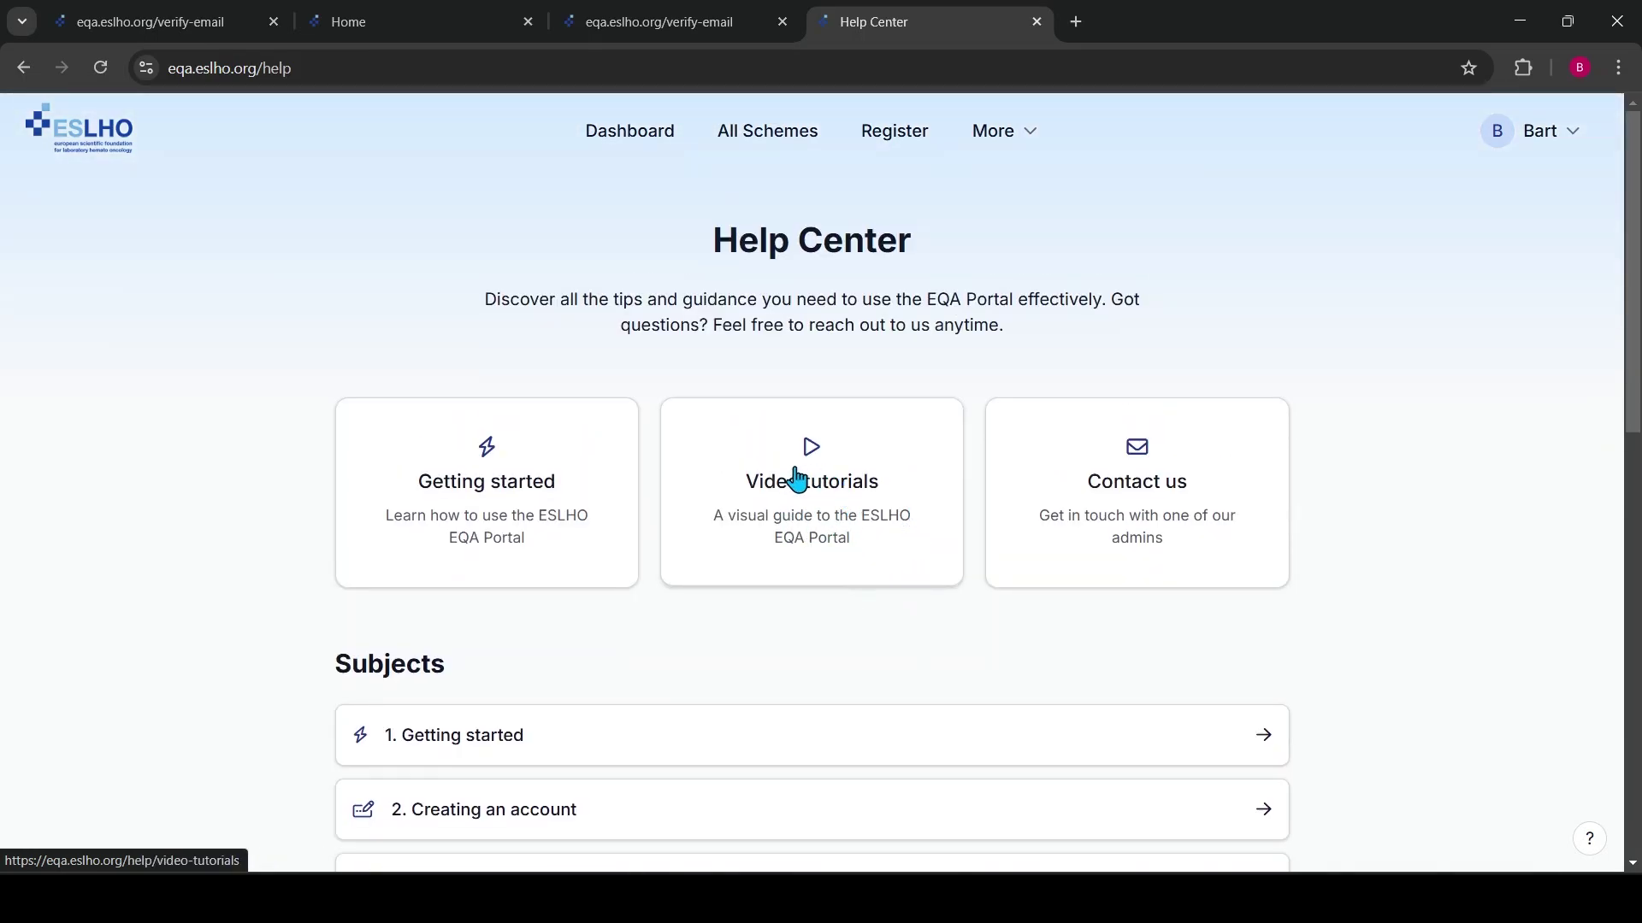
click(813, 491)
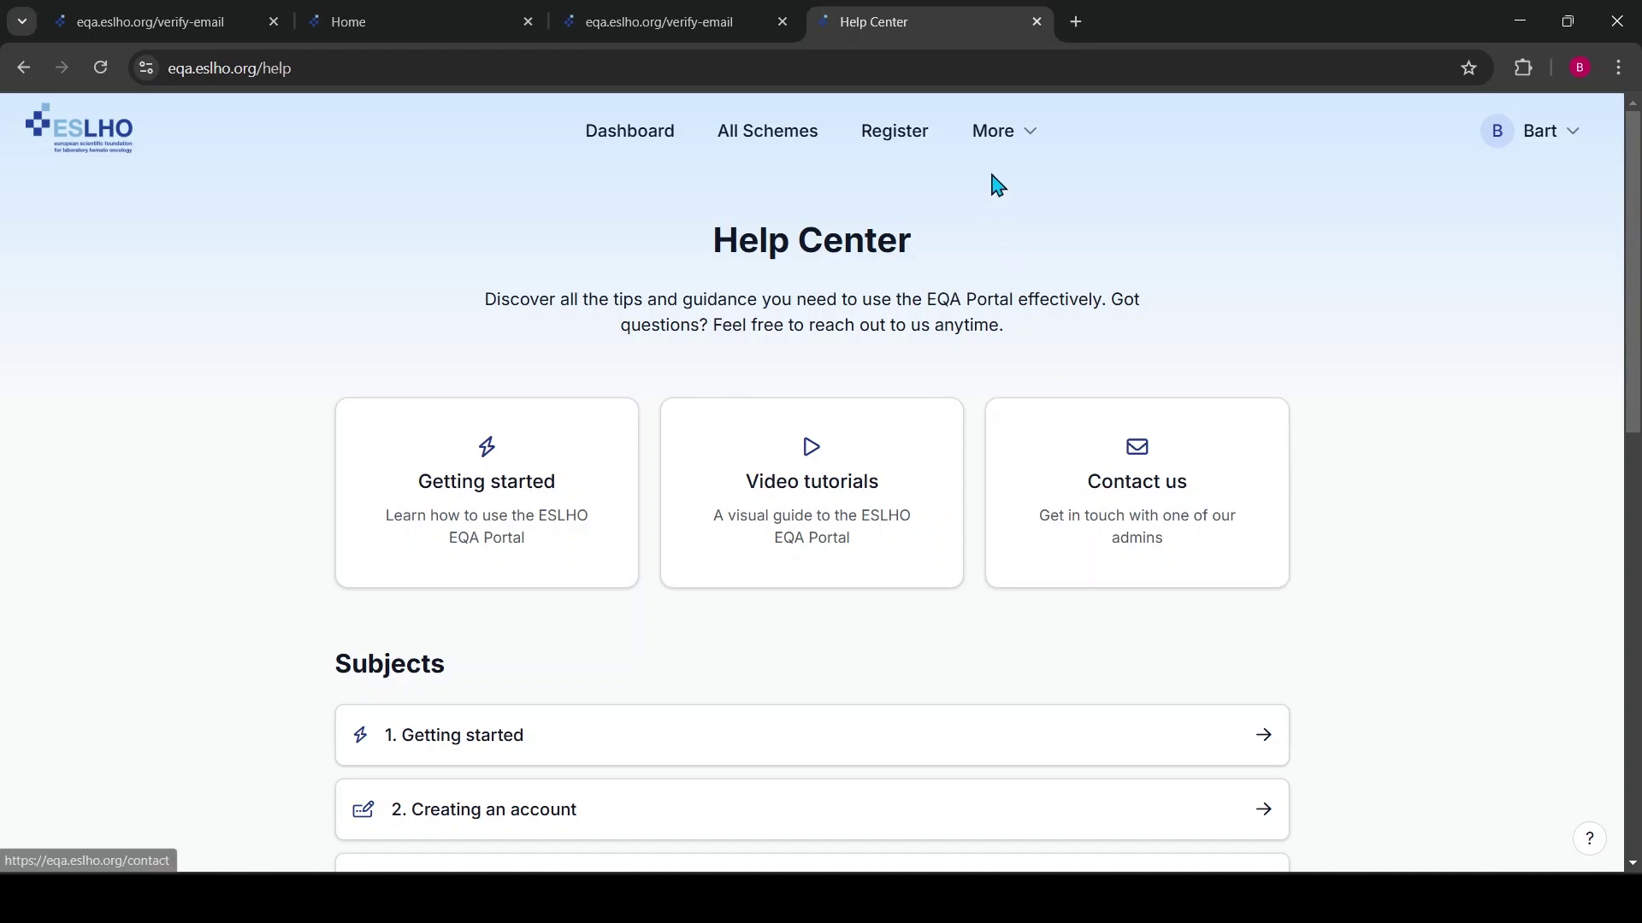
Look over the News page from the More menu
click(1021, 137)
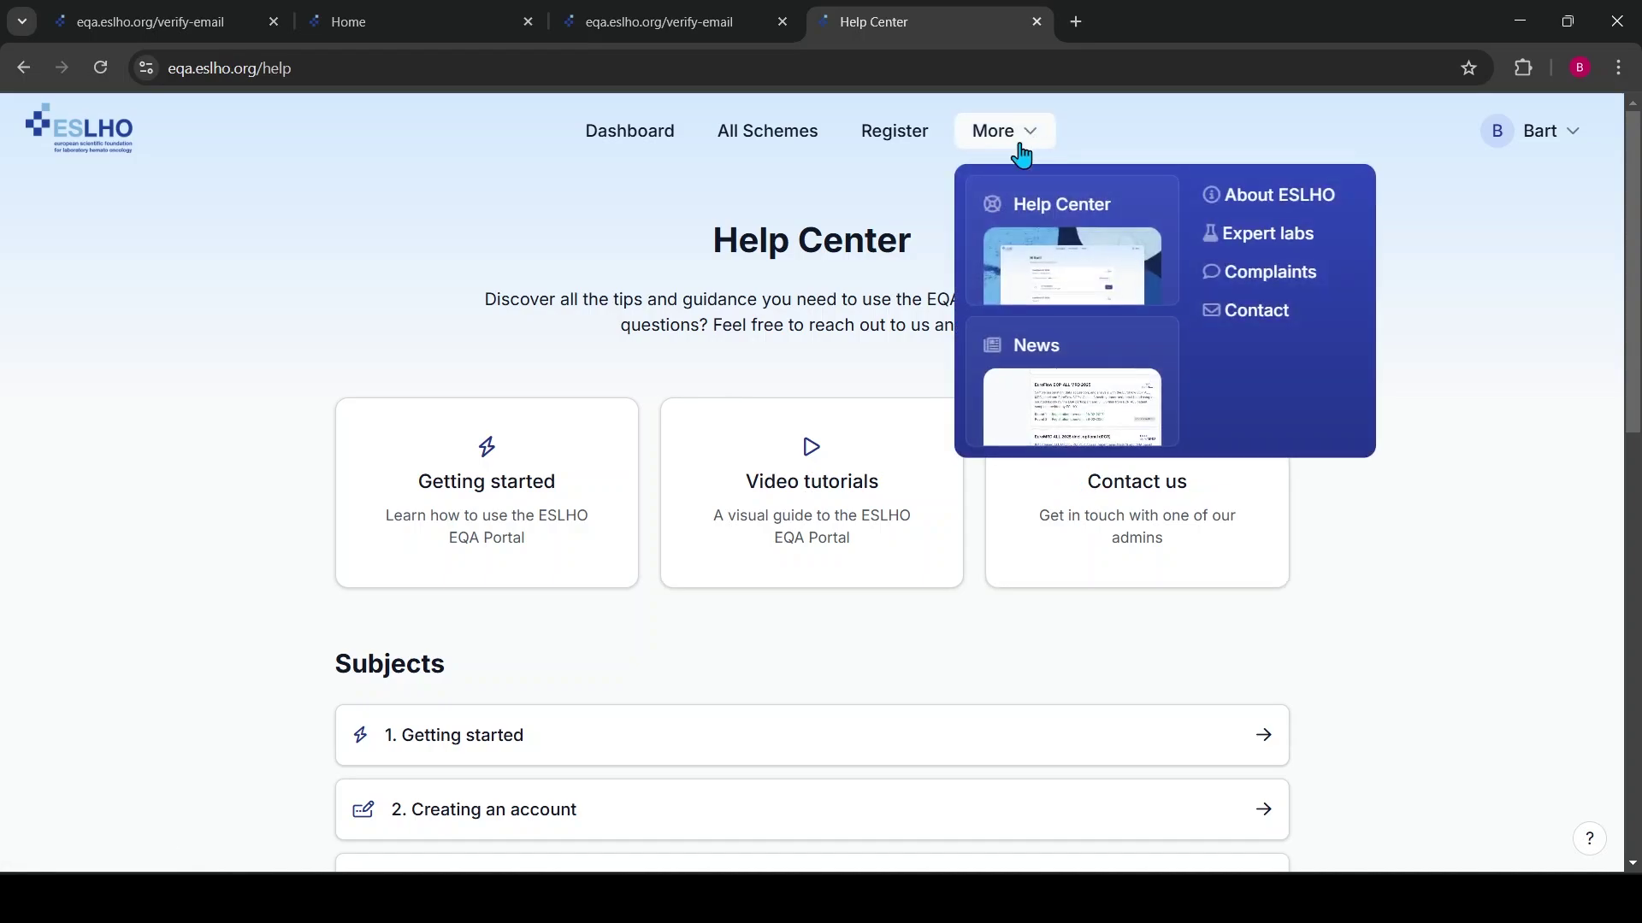
click(1062, 405)
scroll(1084, 425, down, 4)
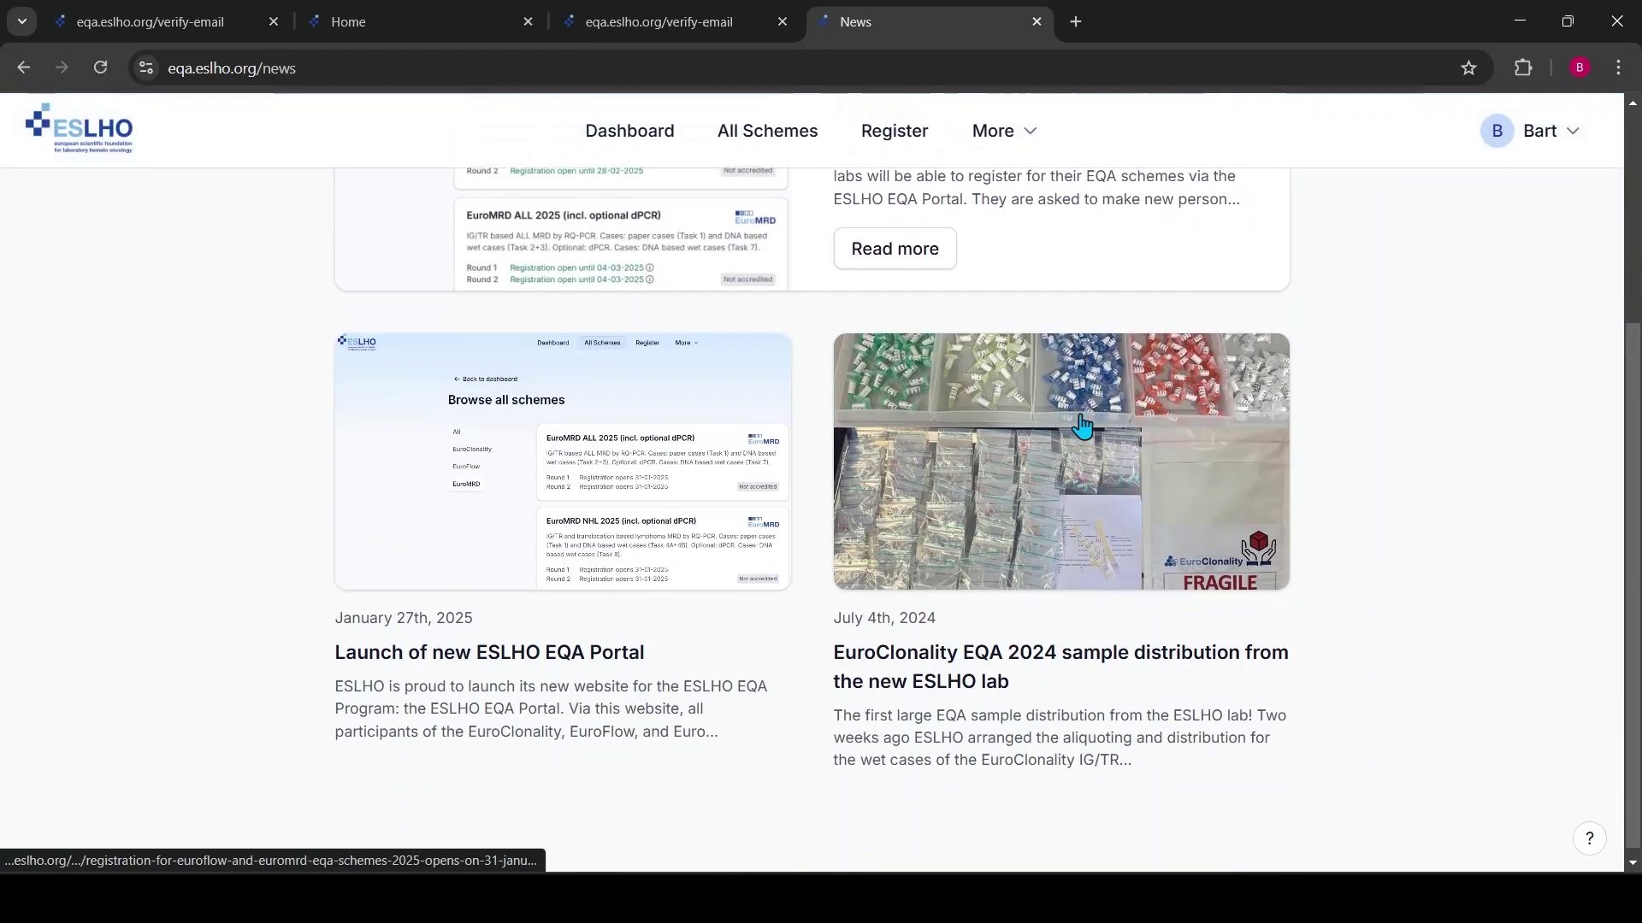
scroll(1084, 425, up, 1)
scroll(1084, 425, up, 3)
Read through the About ESLHO page, down to the colophon with version 1.3.0
click(1018, 135)
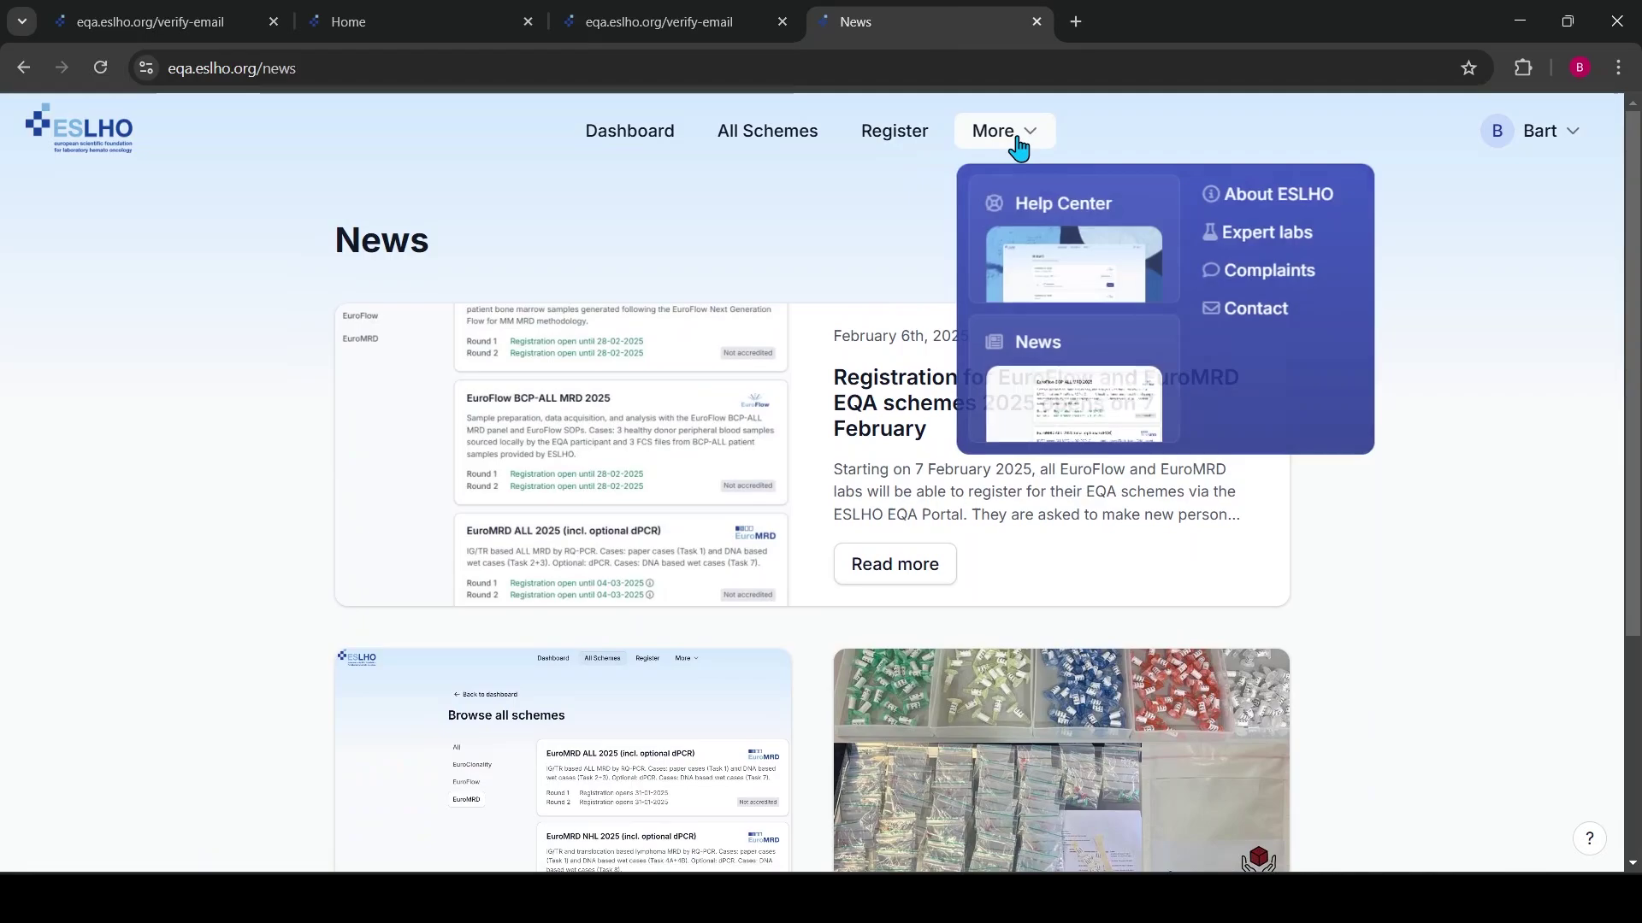
click(1257, 202)
scroll(1095, 348, down, 8)
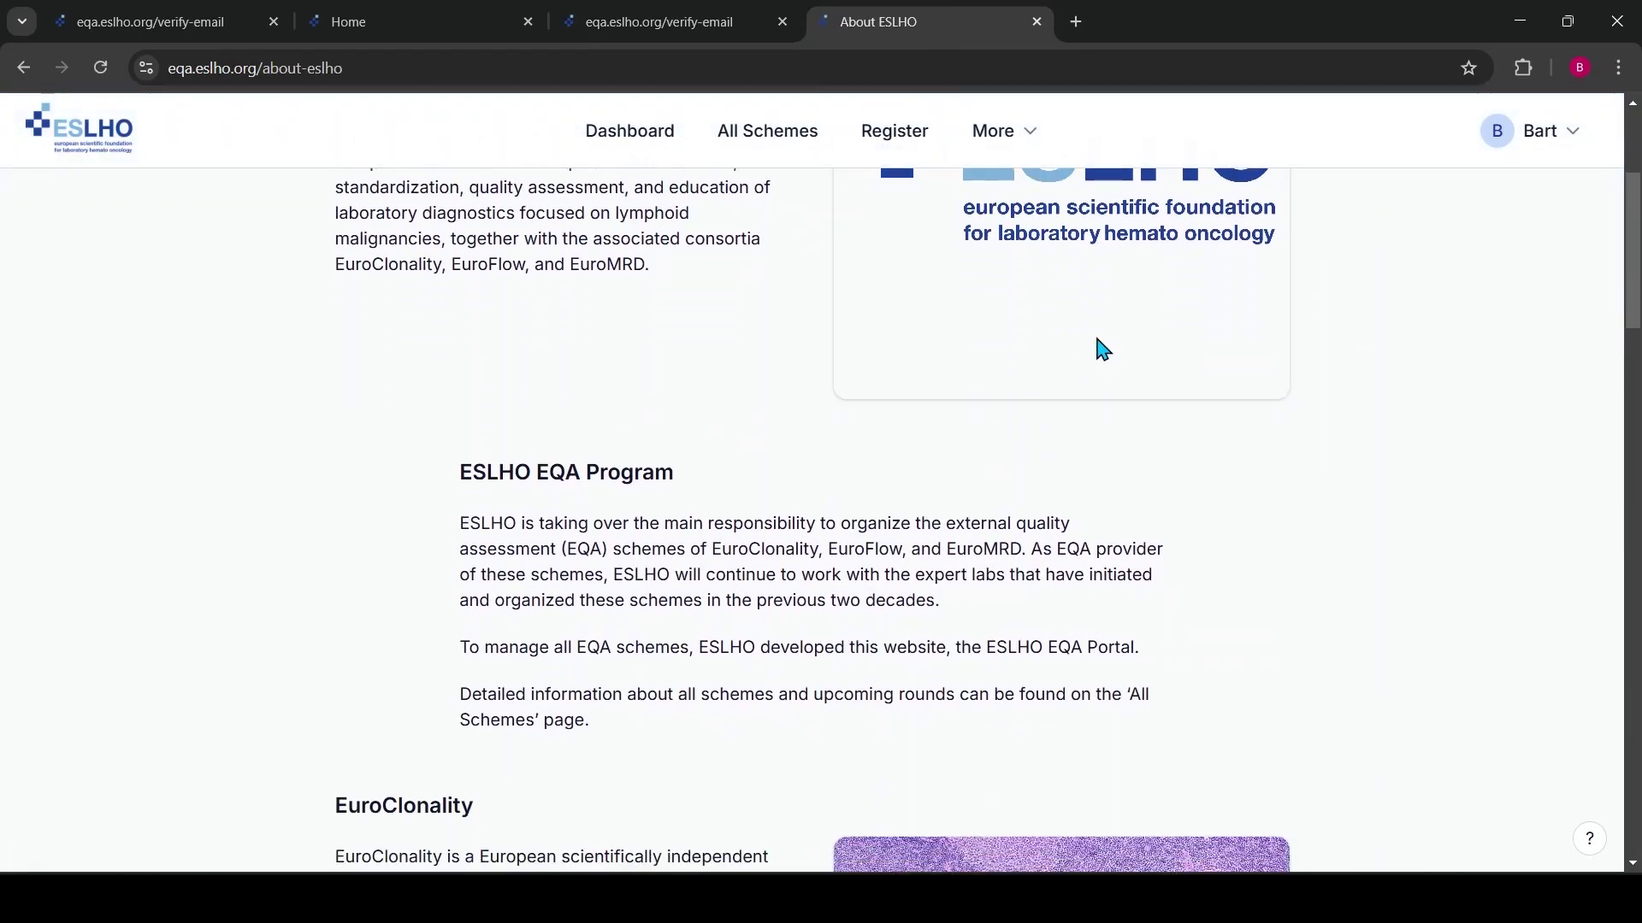
scroll(1100, 351, down, 15)
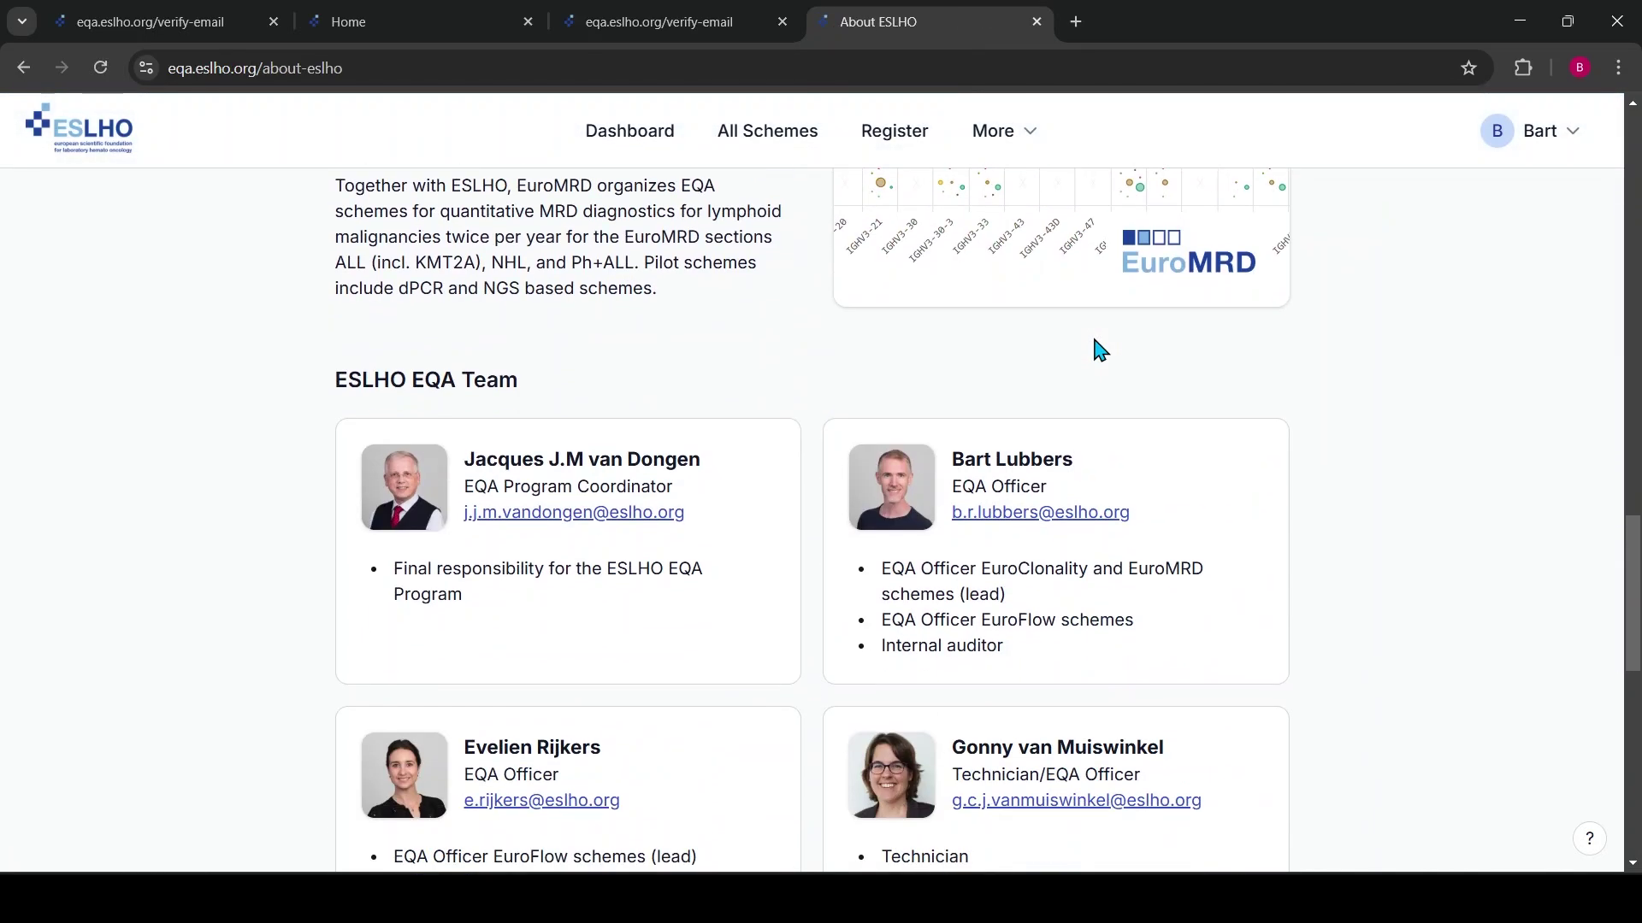
scroll(1099, 351, down, 10)
scroll(1100, 350, up, 8)
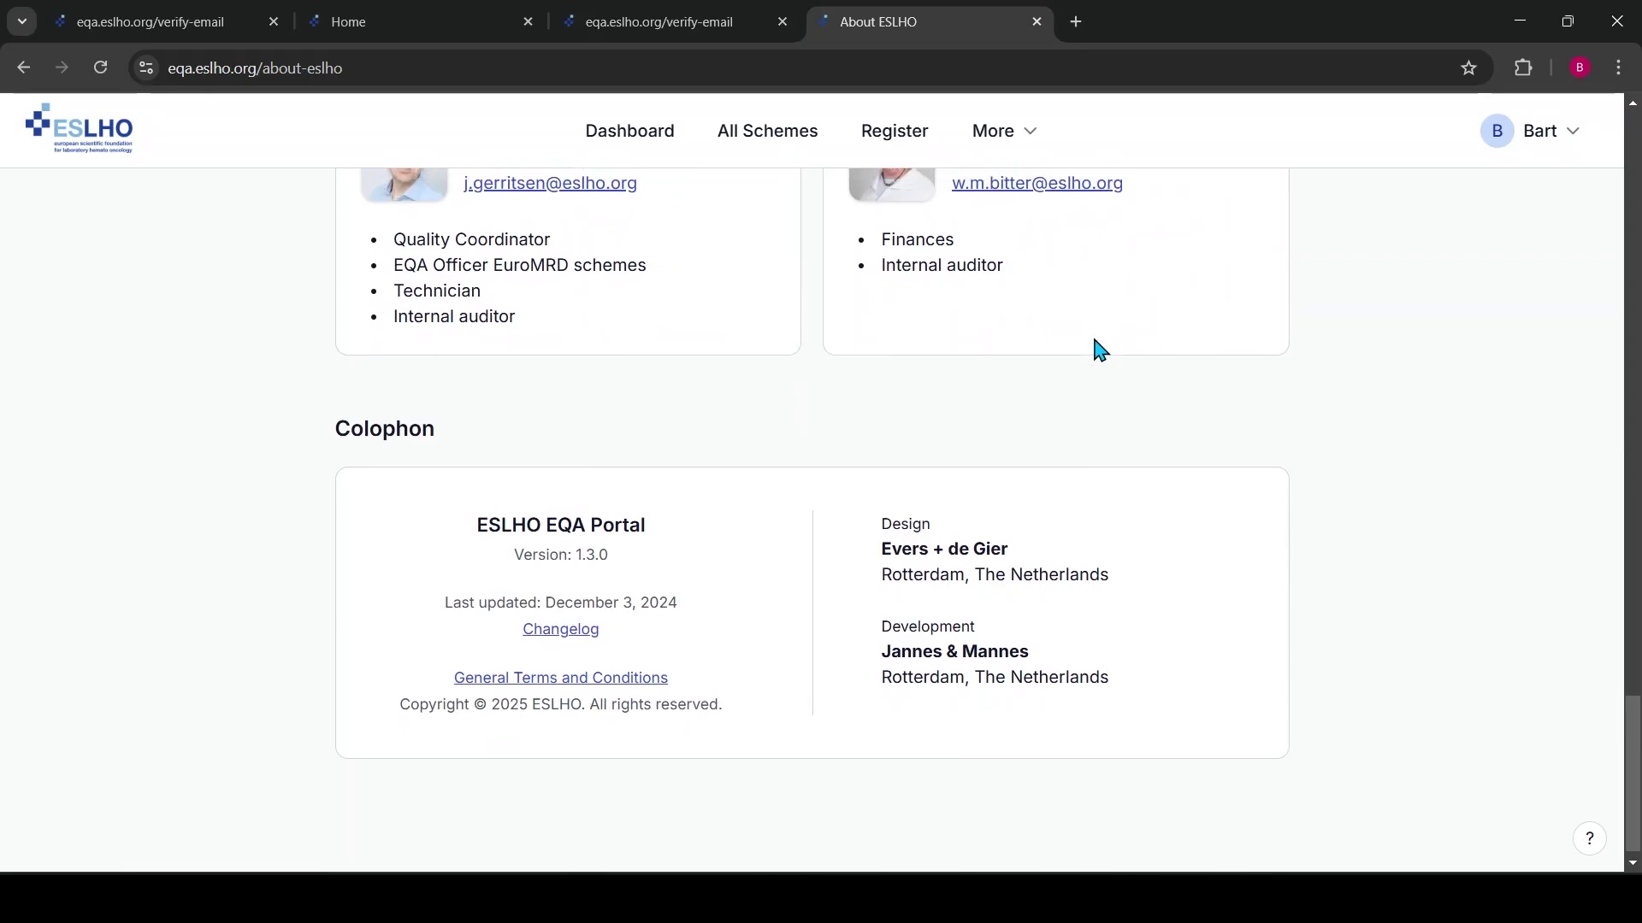
scroll(1099, 351, up, 20)
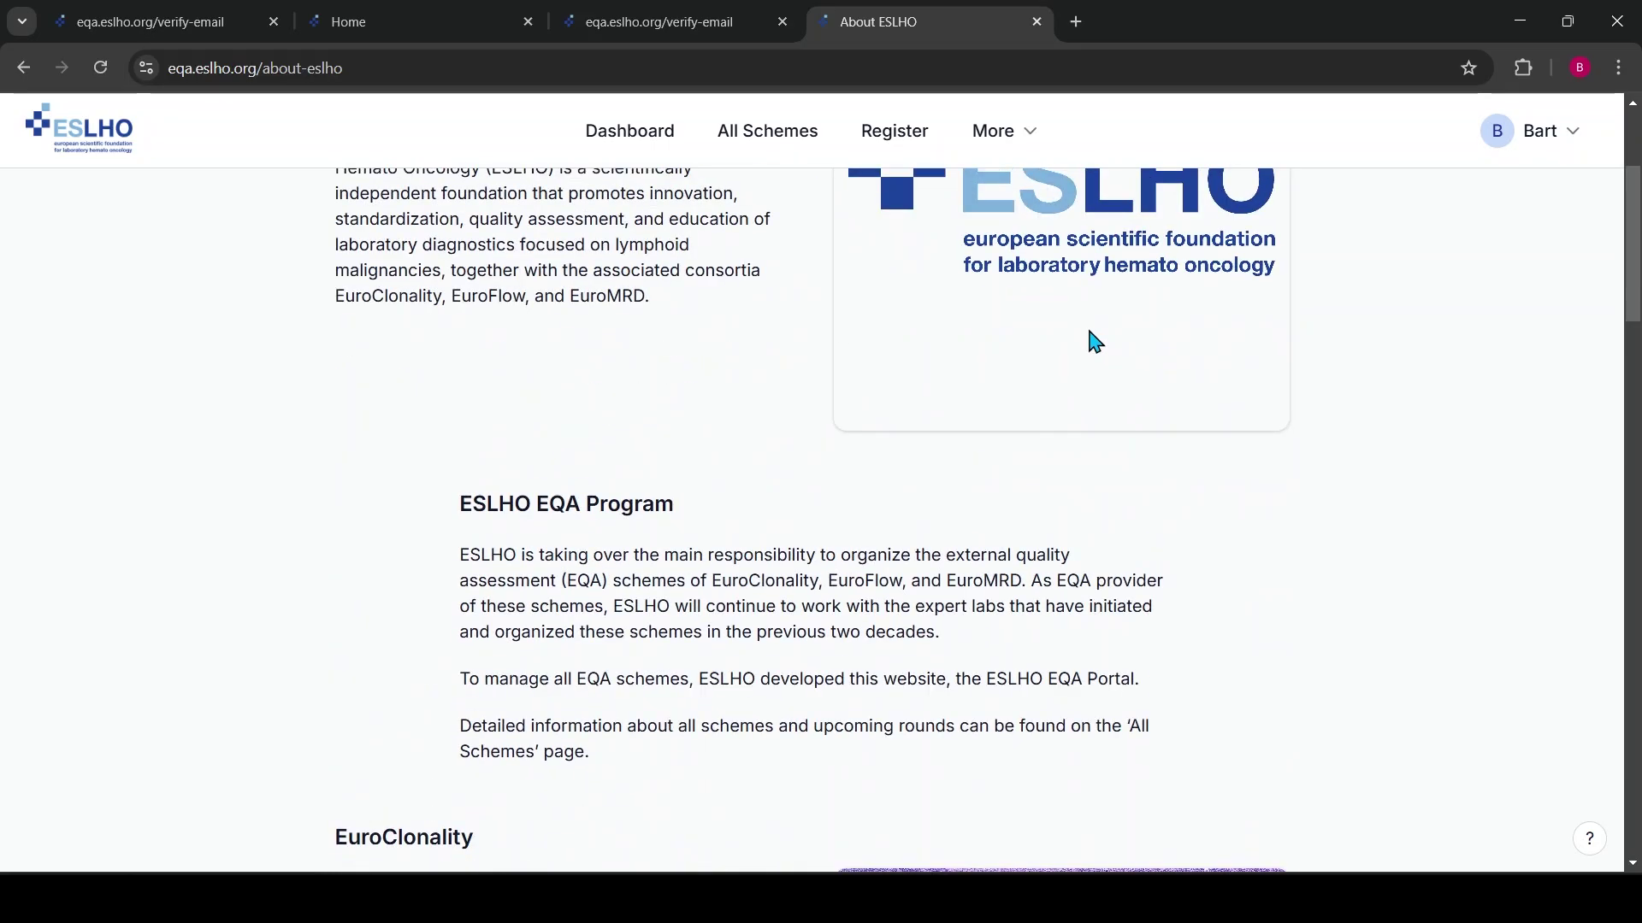
Browse the Expert labs page listing EuroClonality, EuroFlow and EuroMRD laboratories
click(1013, 141)
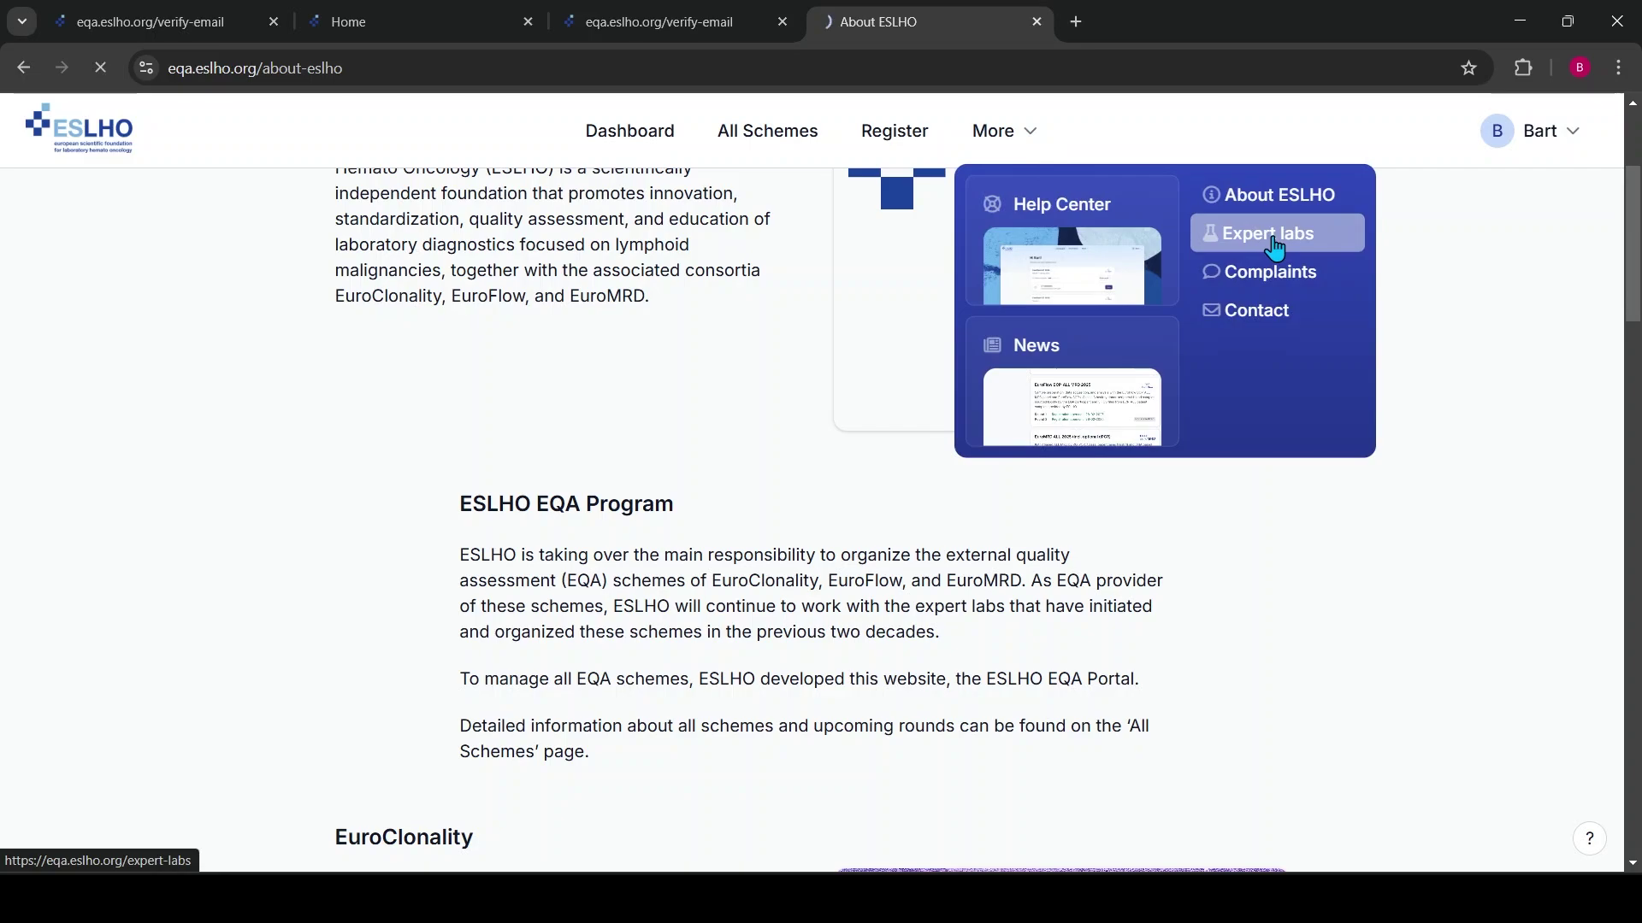
scroll(1302, 421, down, 3)
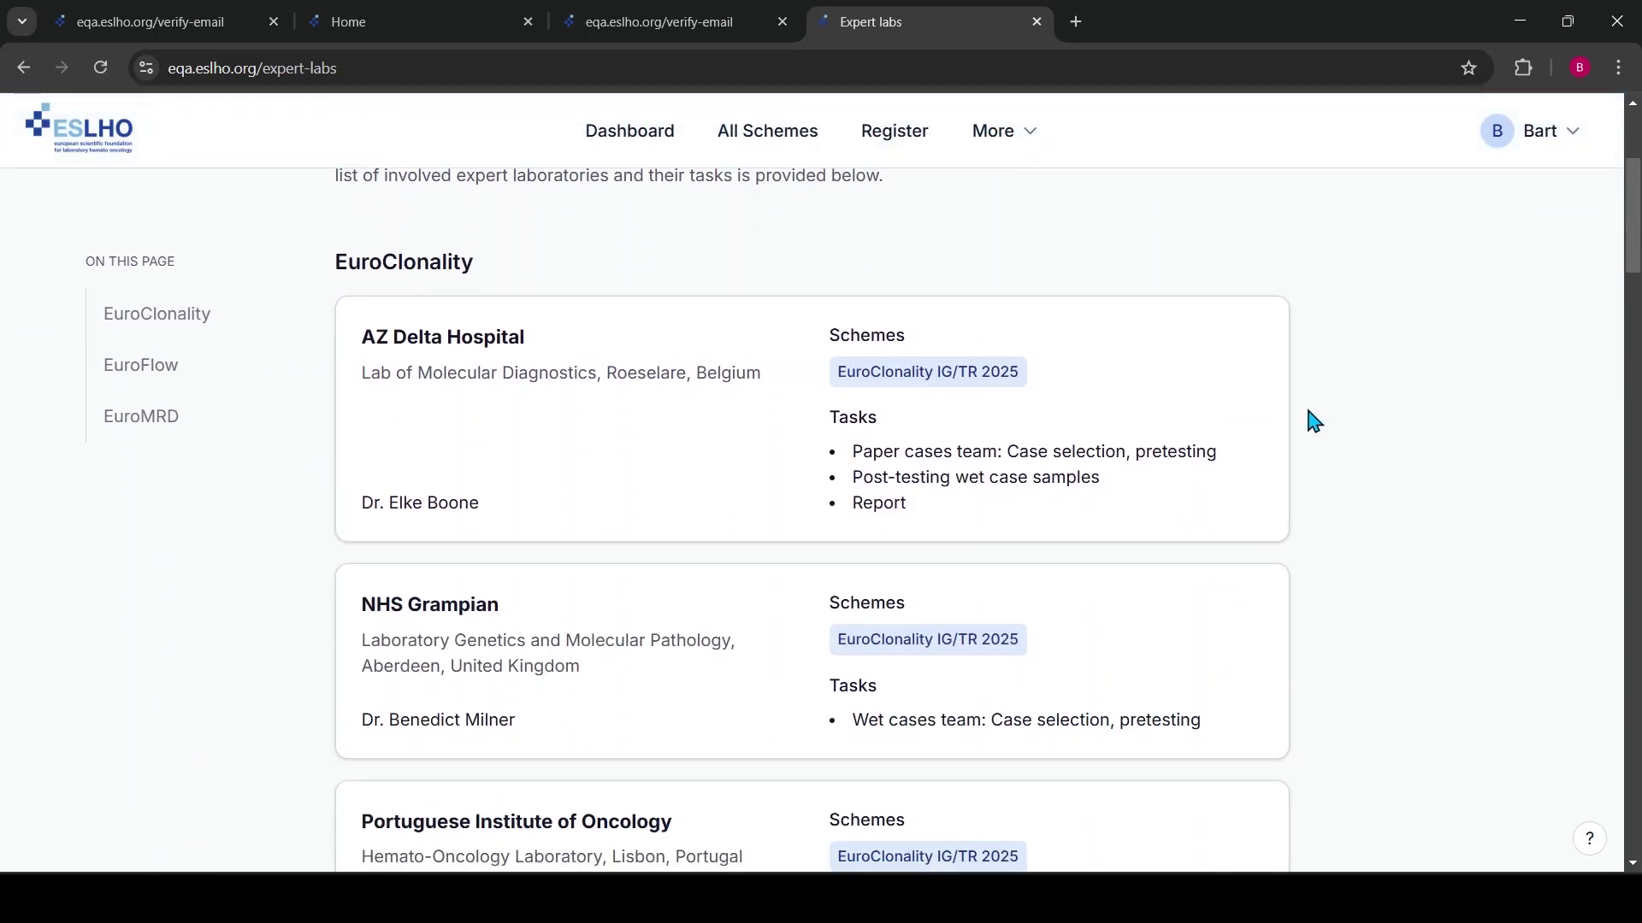
scroll(1312, 421, down, 10)
scroll(1313, 421, down, 15)
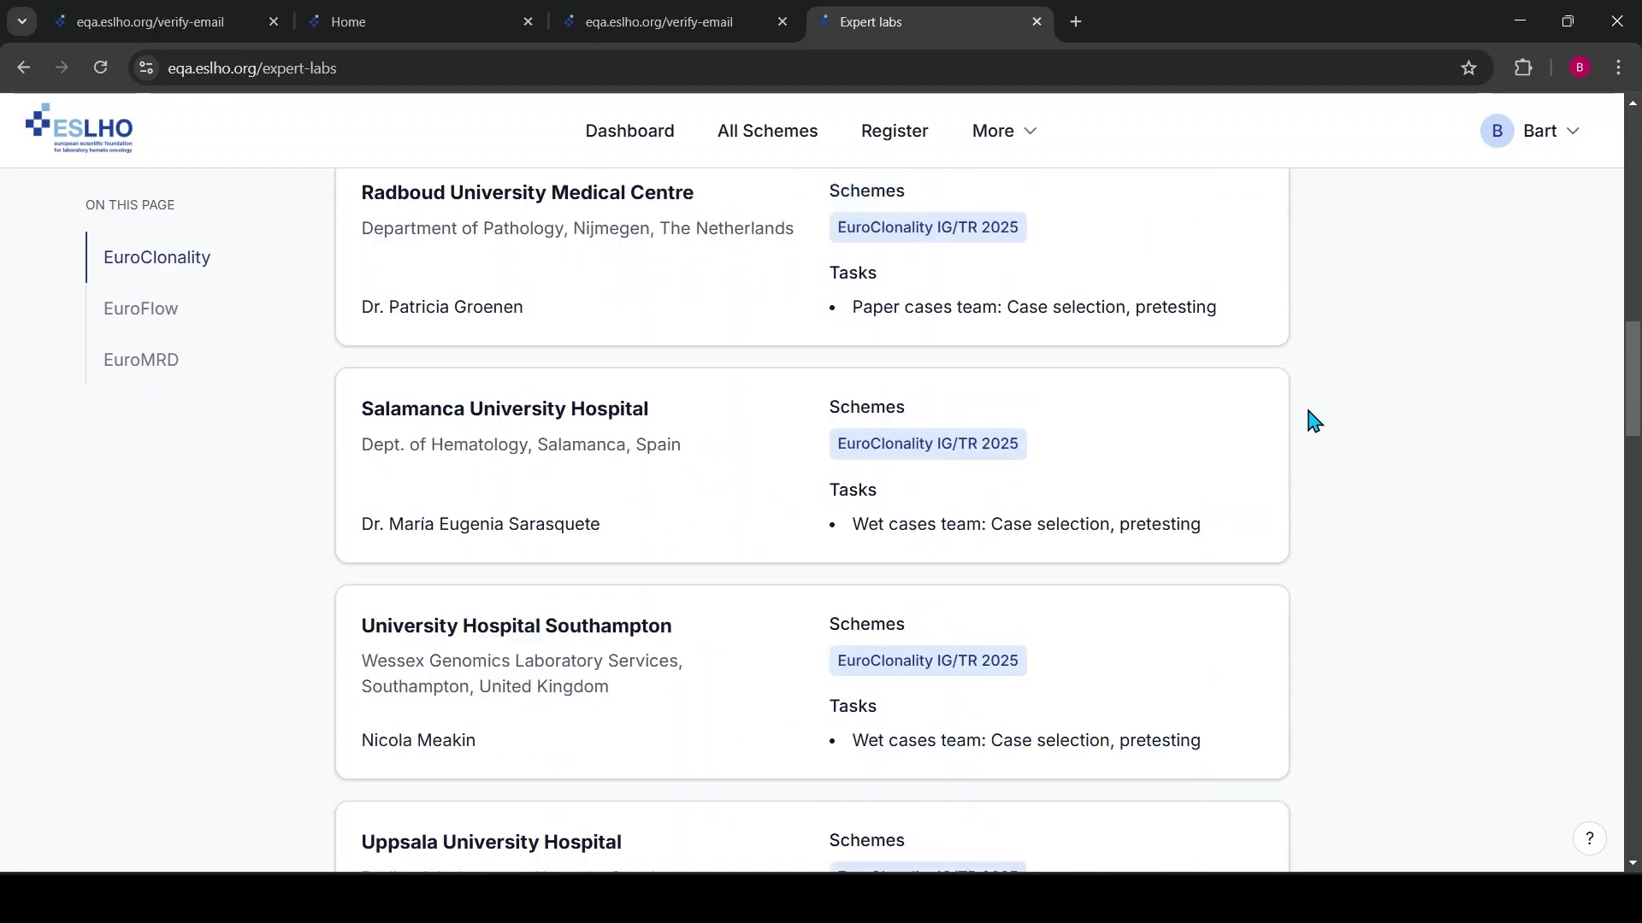
scroll(242, 315, up, 7)
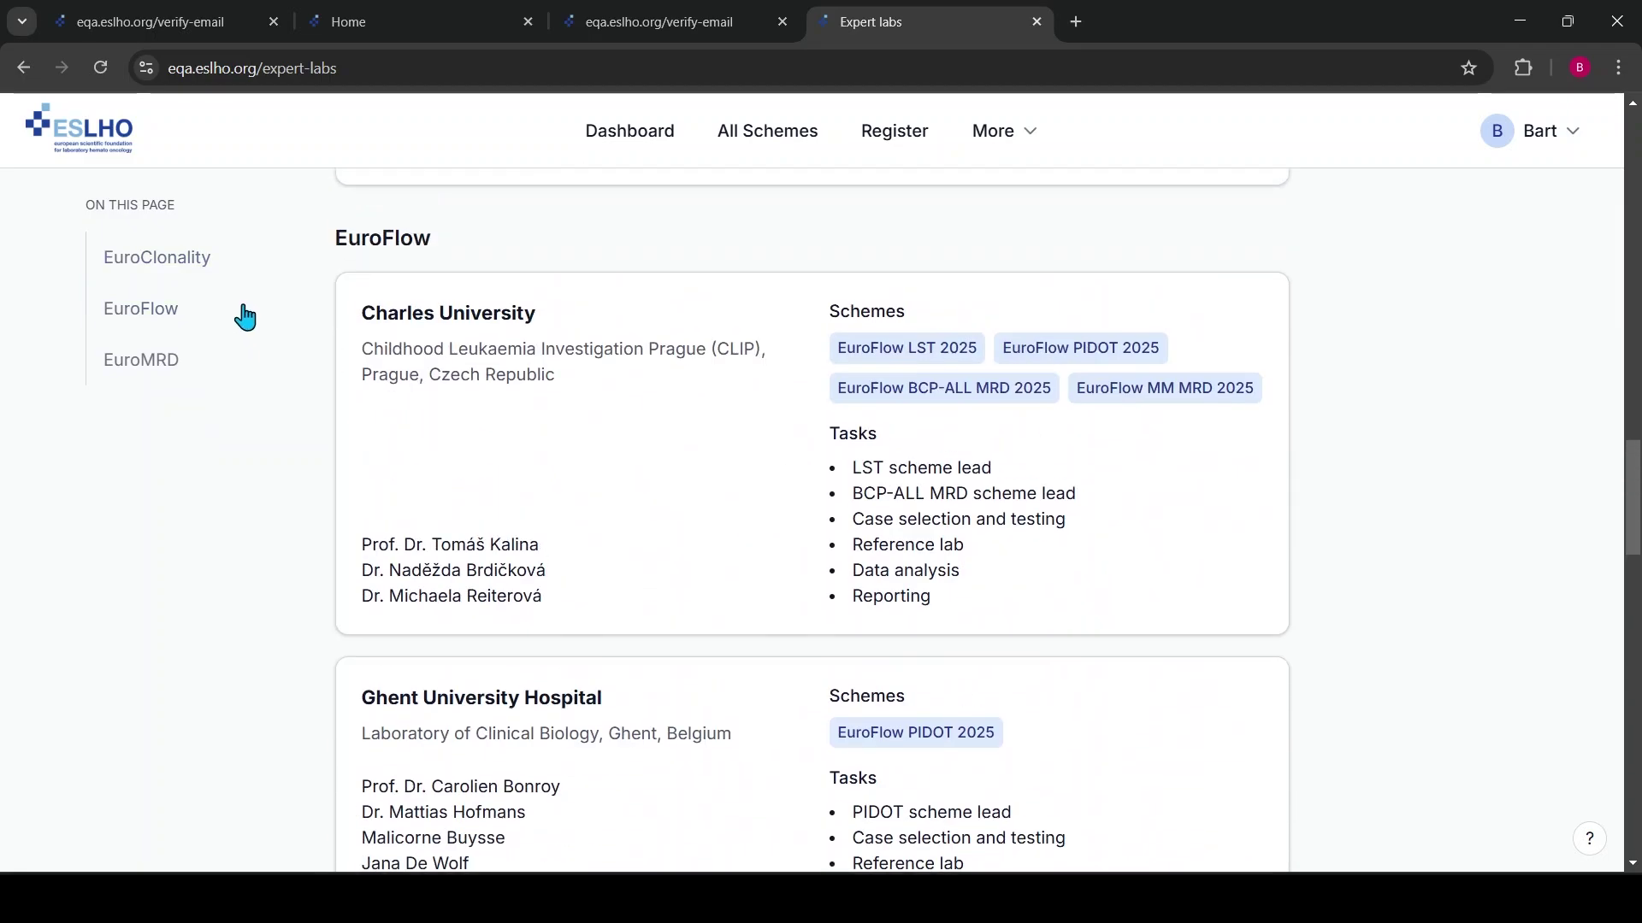
scroll(872, 330, up, 19)
click(1006, 137)
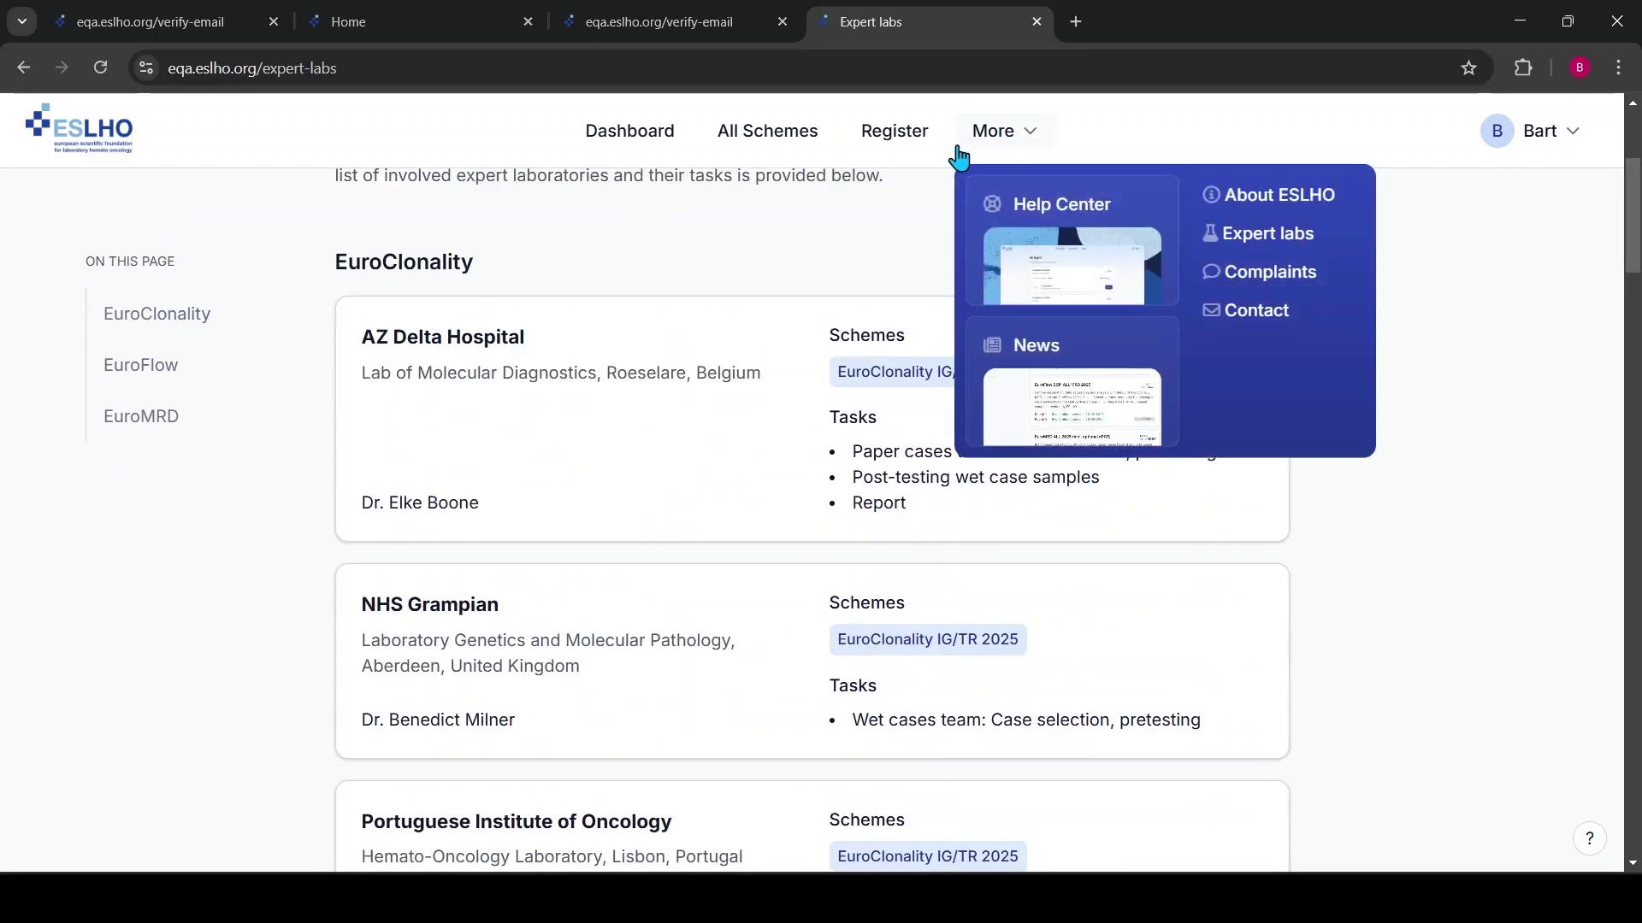
click(675, 450)
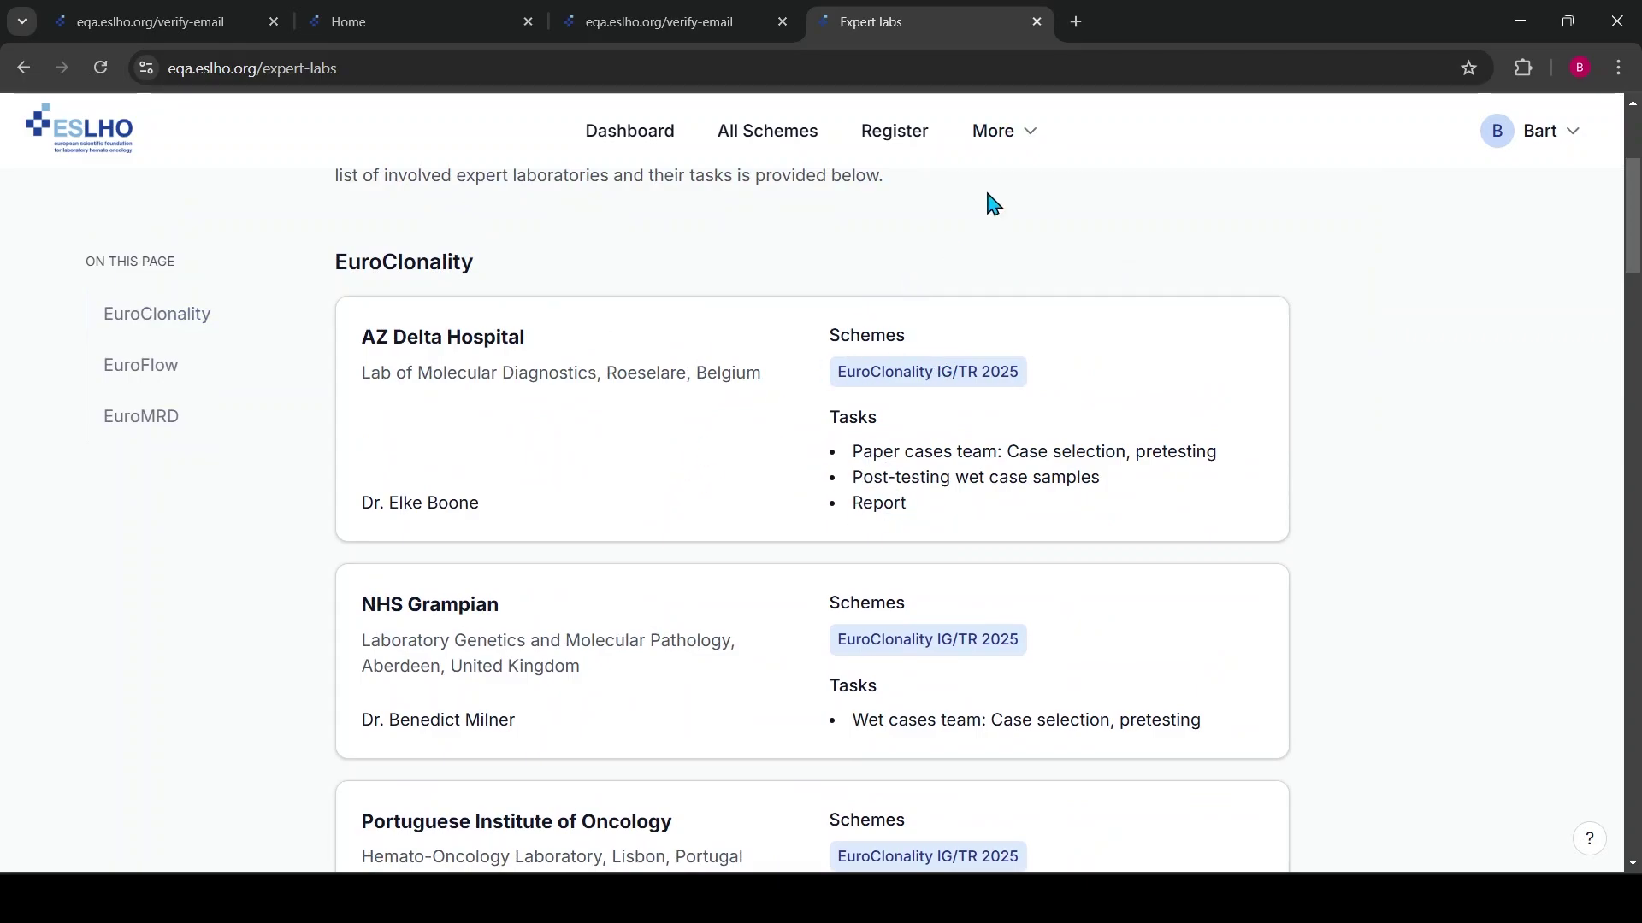
Review the Complaints form reached through the More menu
click(1009, 137)
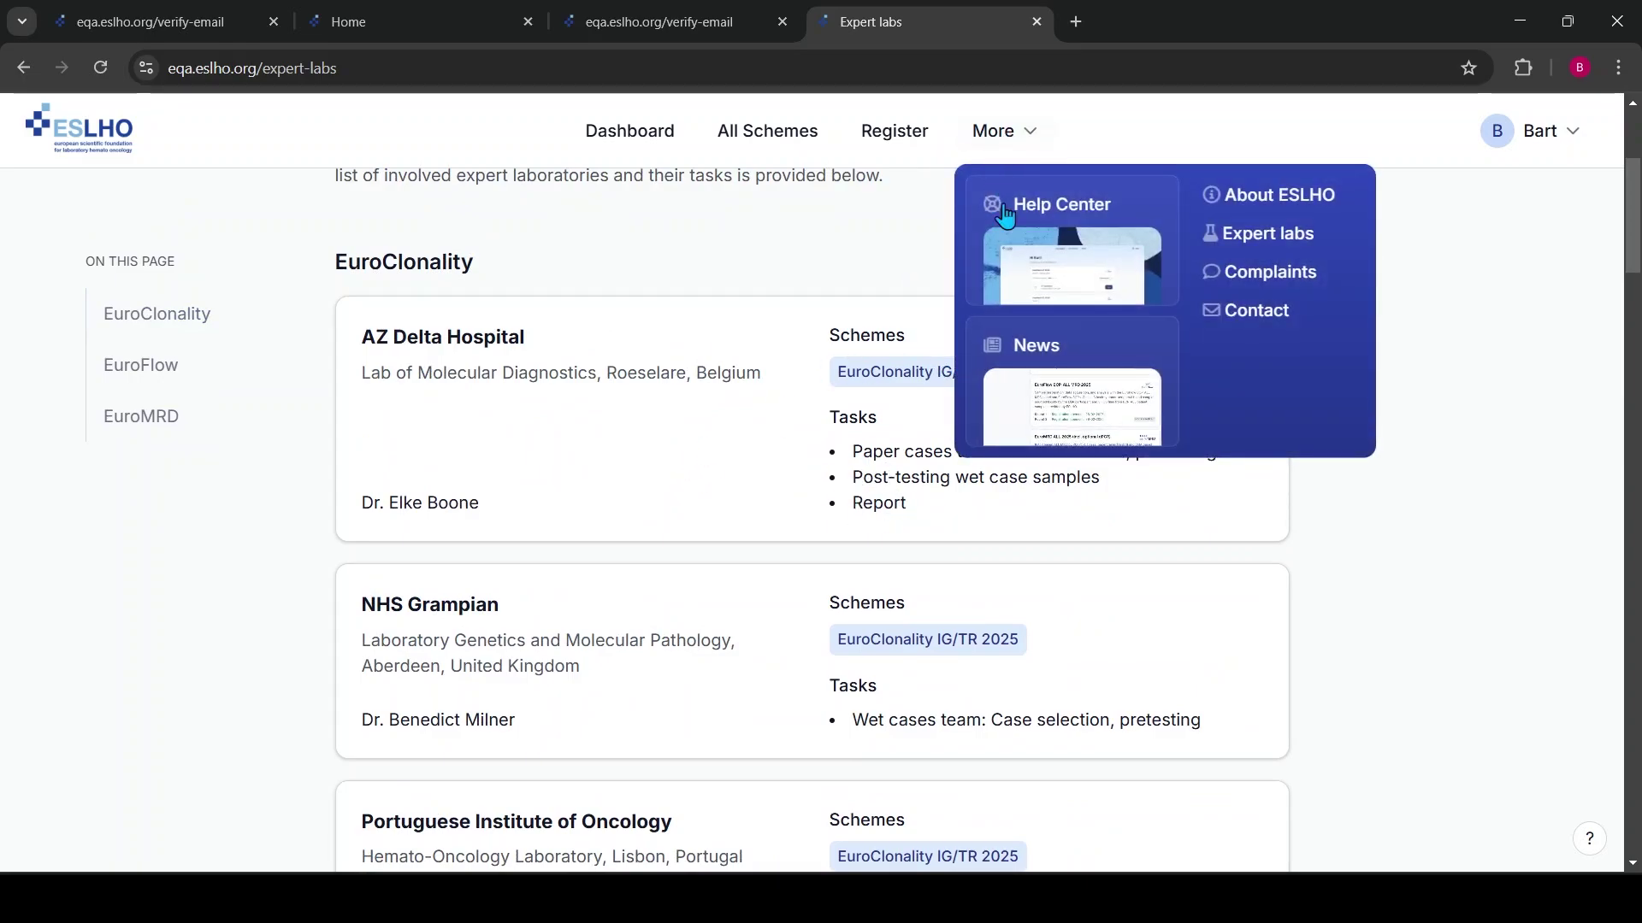
click(1275, 276)
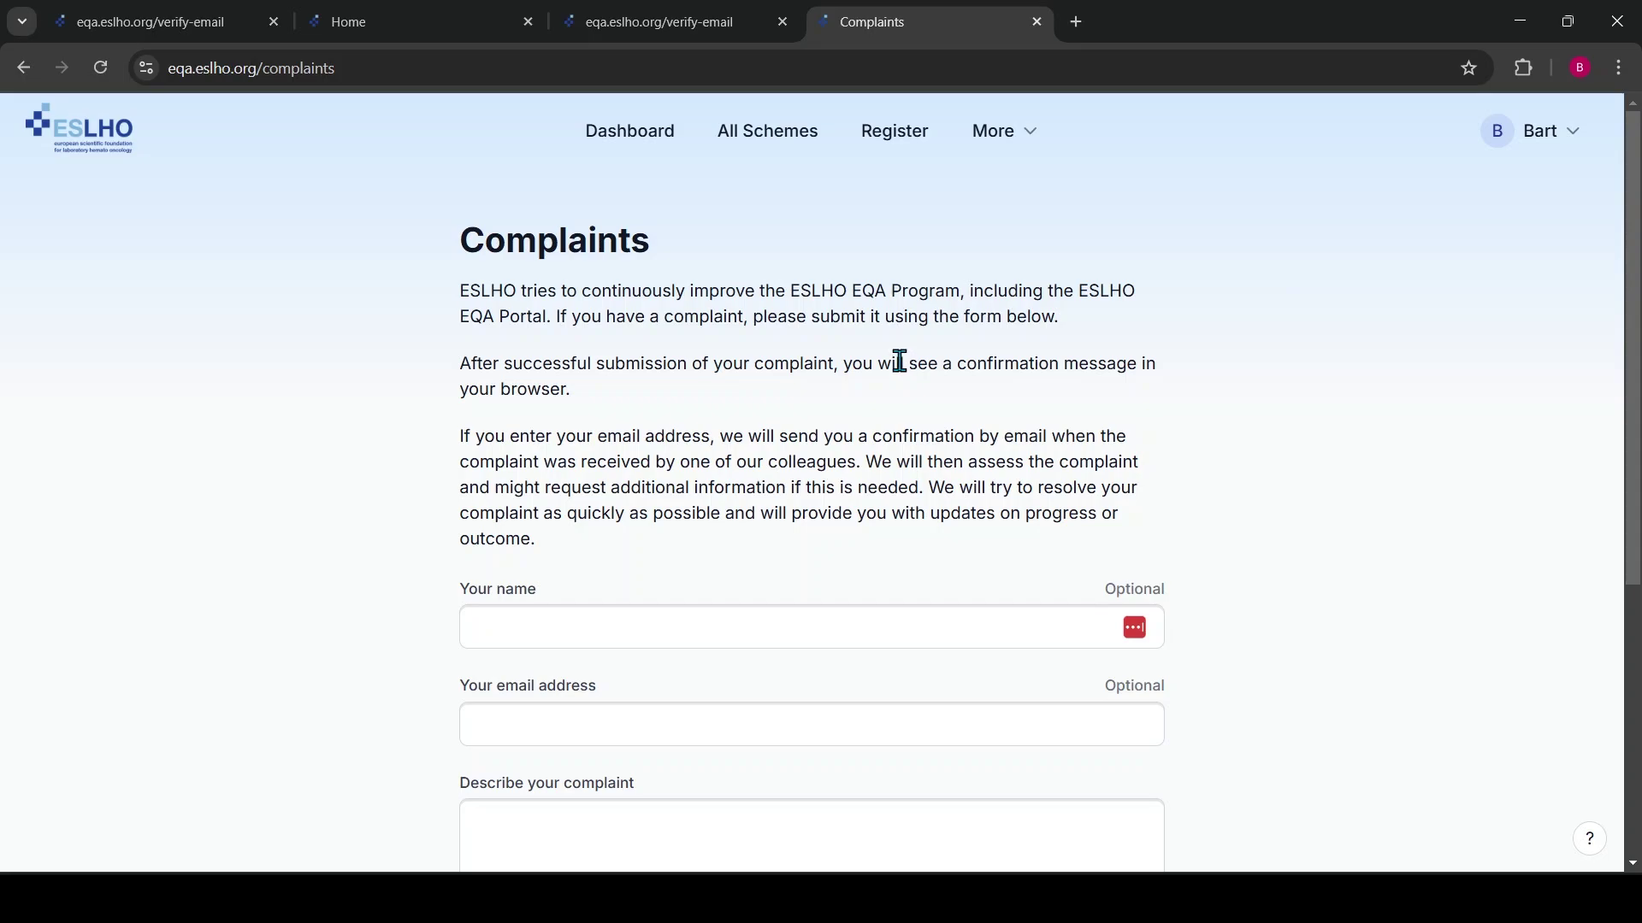
scroll(885, 389, down, 4)
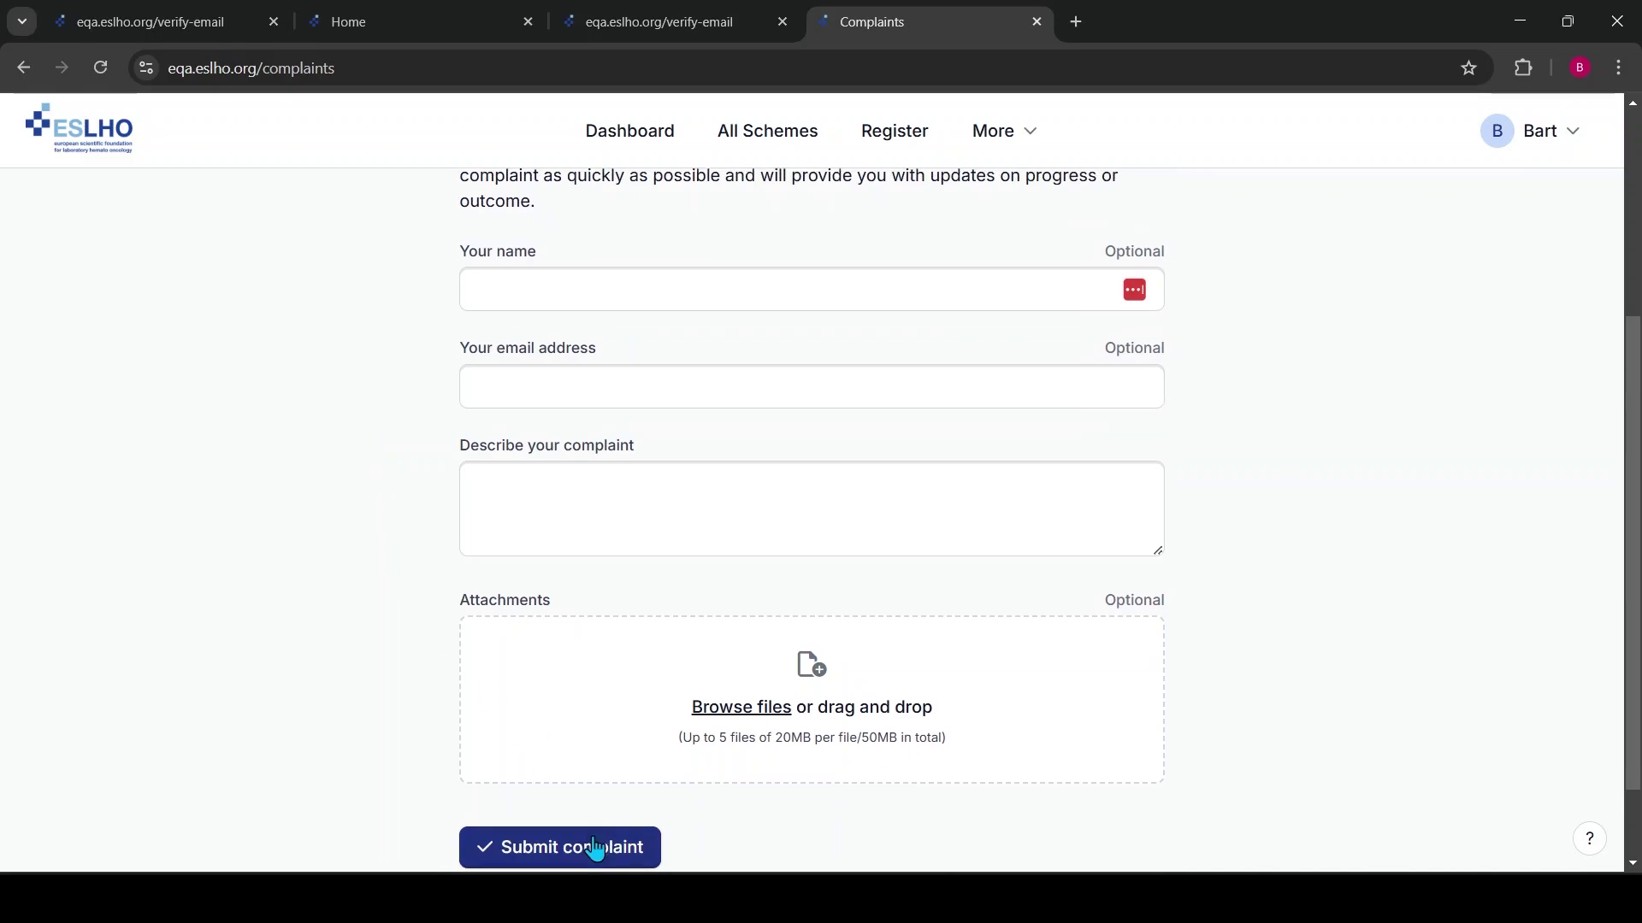
scroll(1026, 232, up, 4)
View the Contact ESLHO page with contact e-mails and the foundation's address
click(1004, 130)
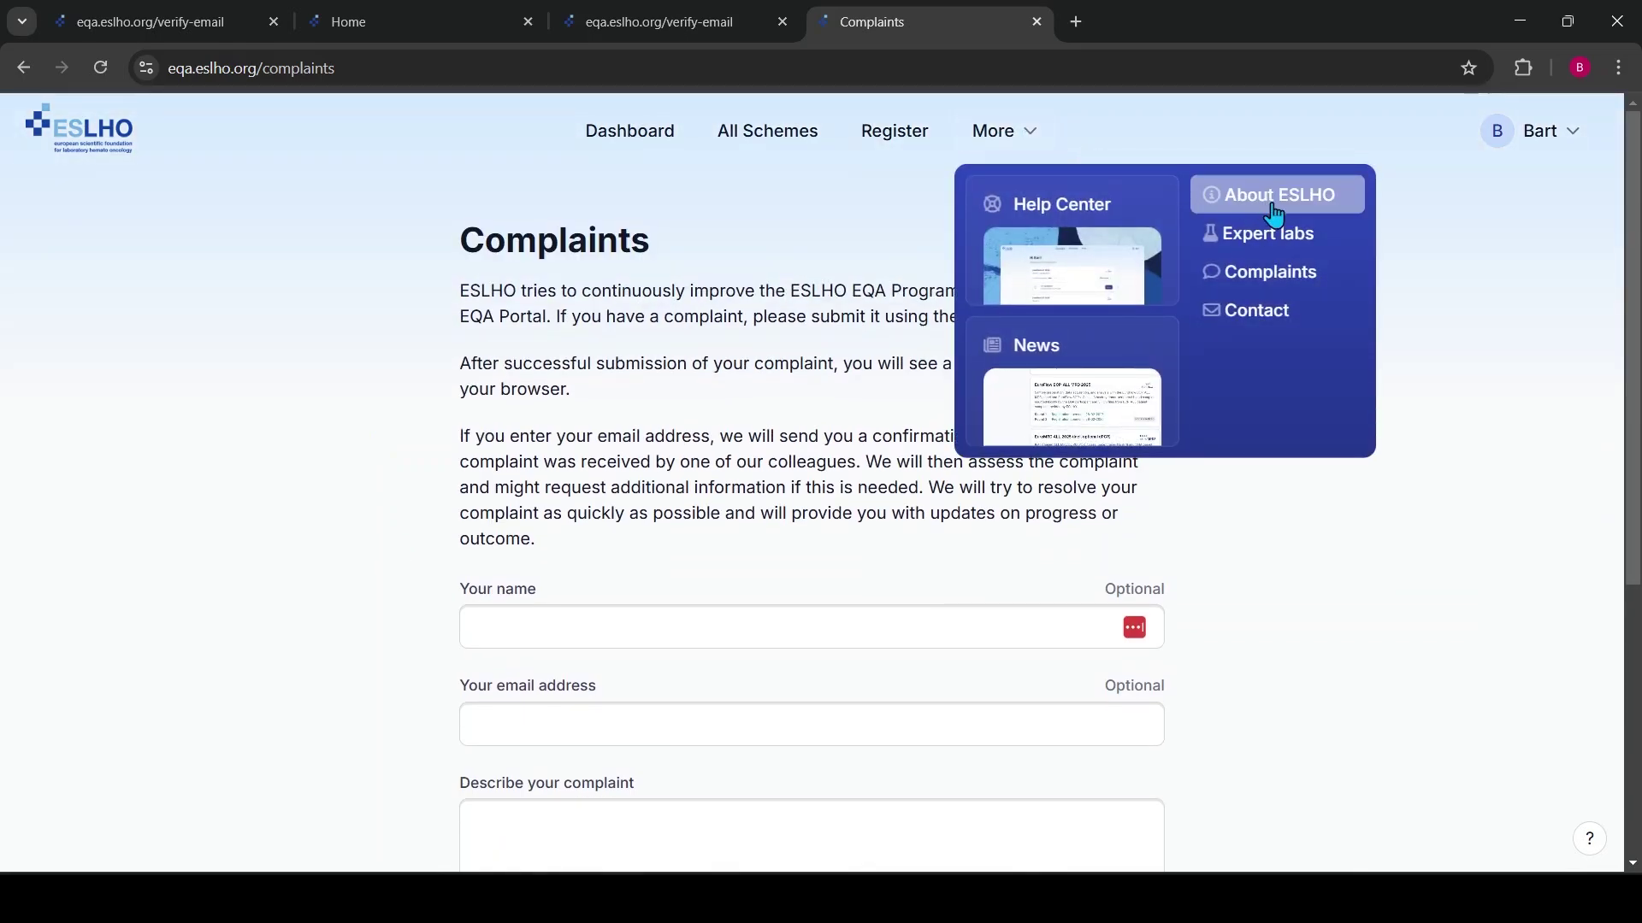
click(1255, 323)
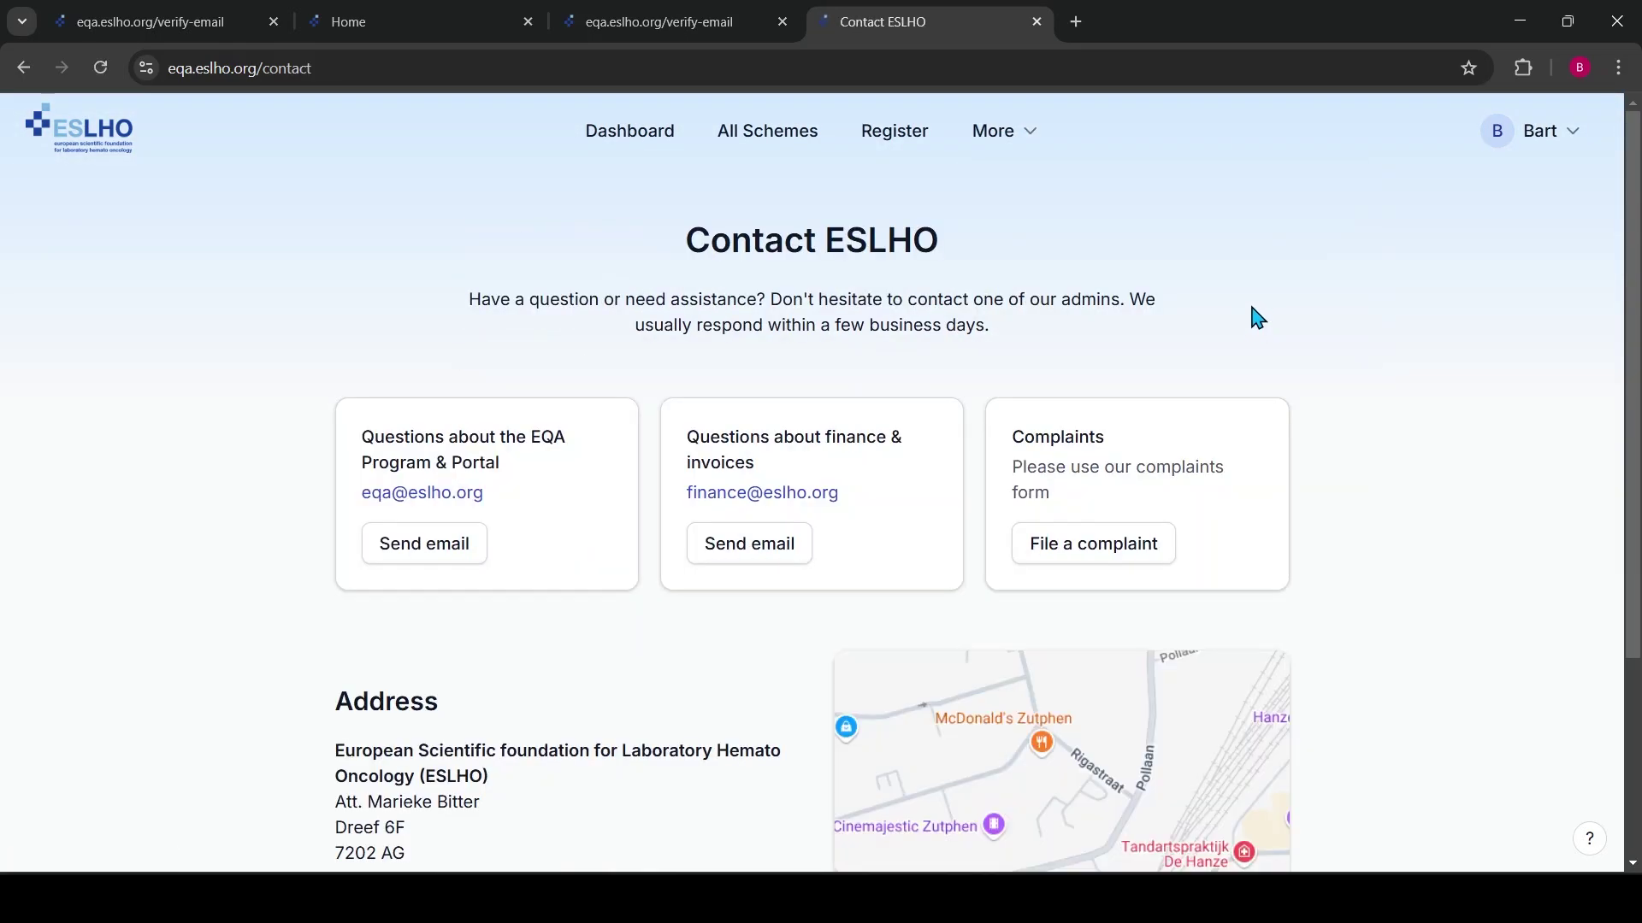
scroll(1465, 360, down, 1)
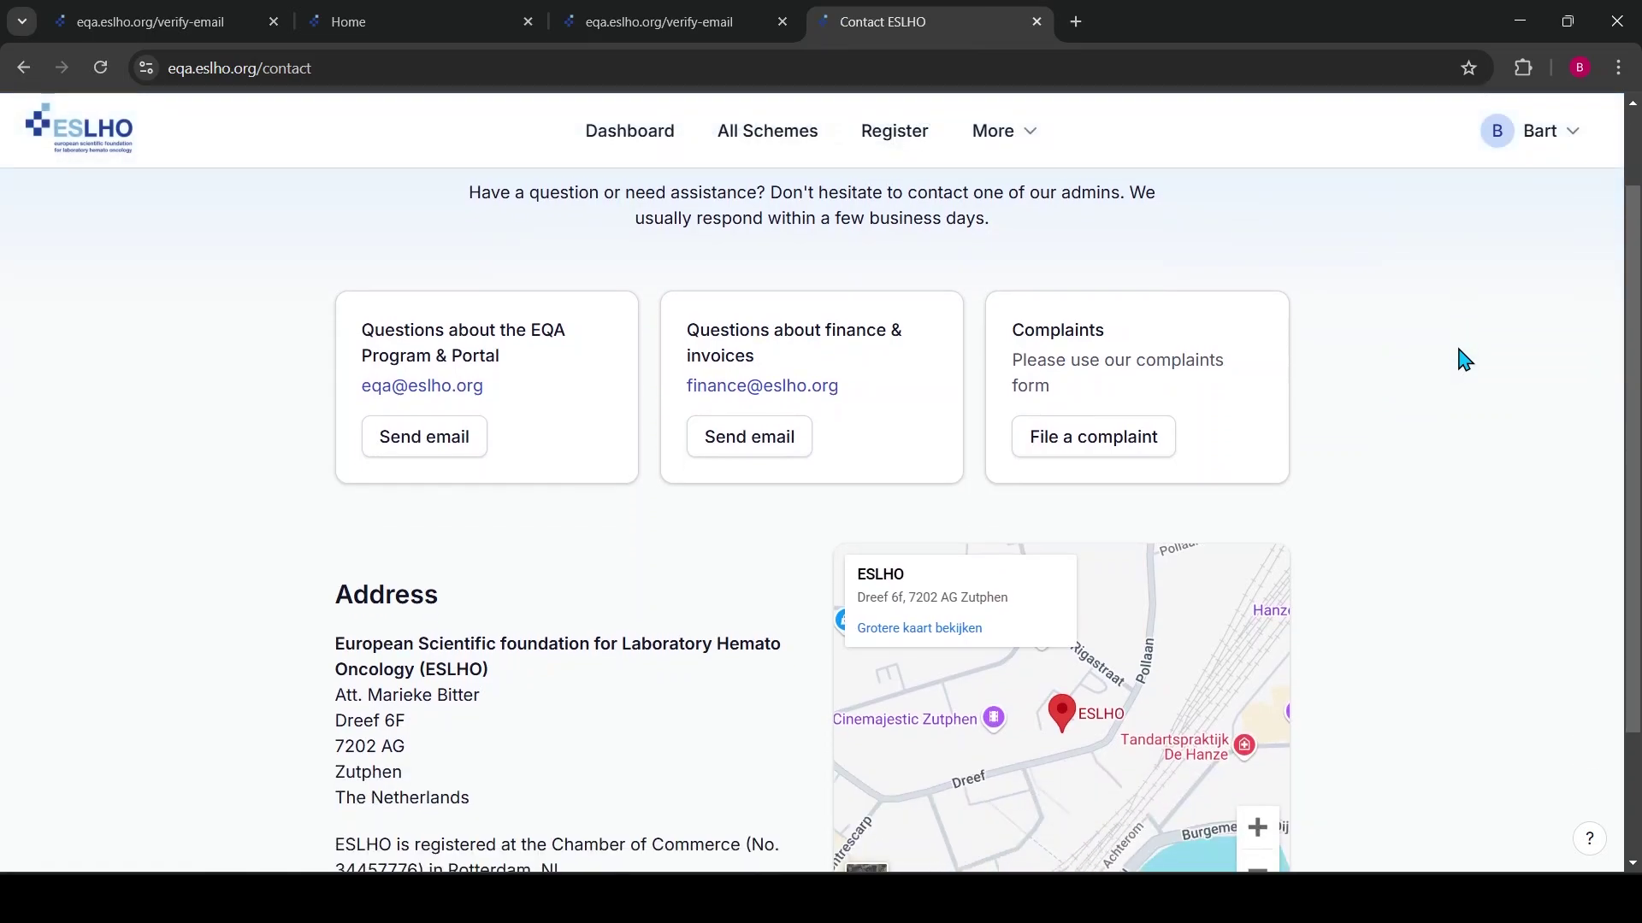